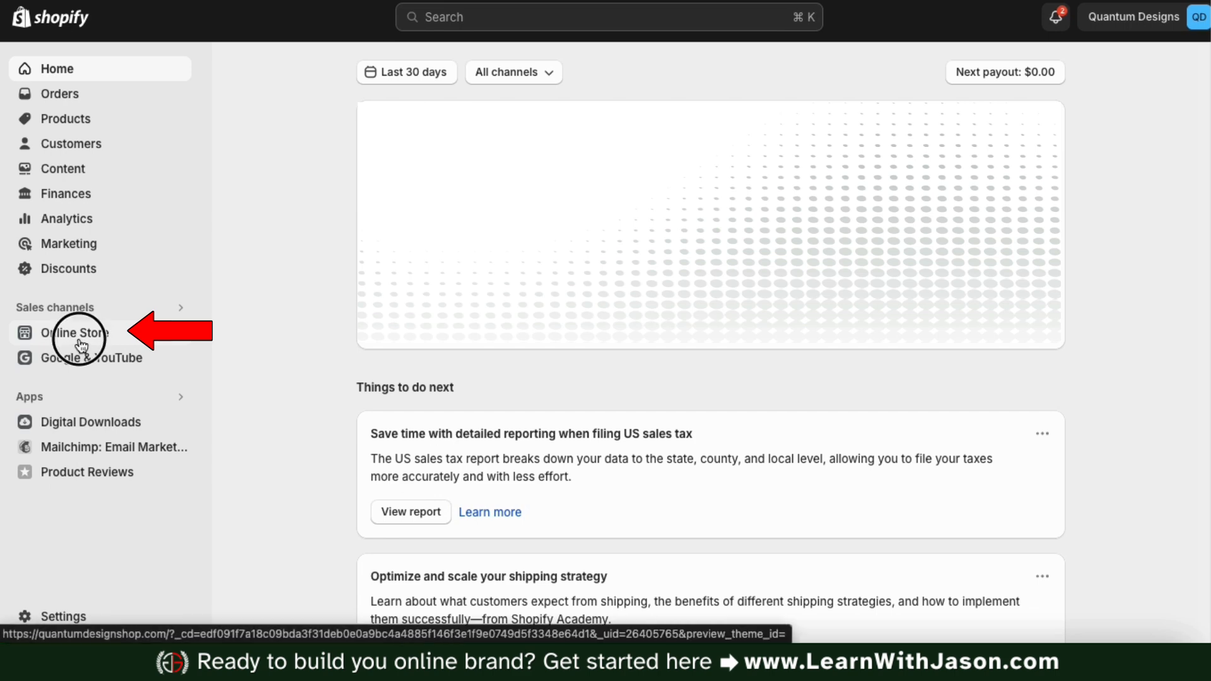
# Open the online store's current theme, Aurora-2.4.1, for customization and add a Rich text section to the home page template.
pyautogui.click(79, 341)
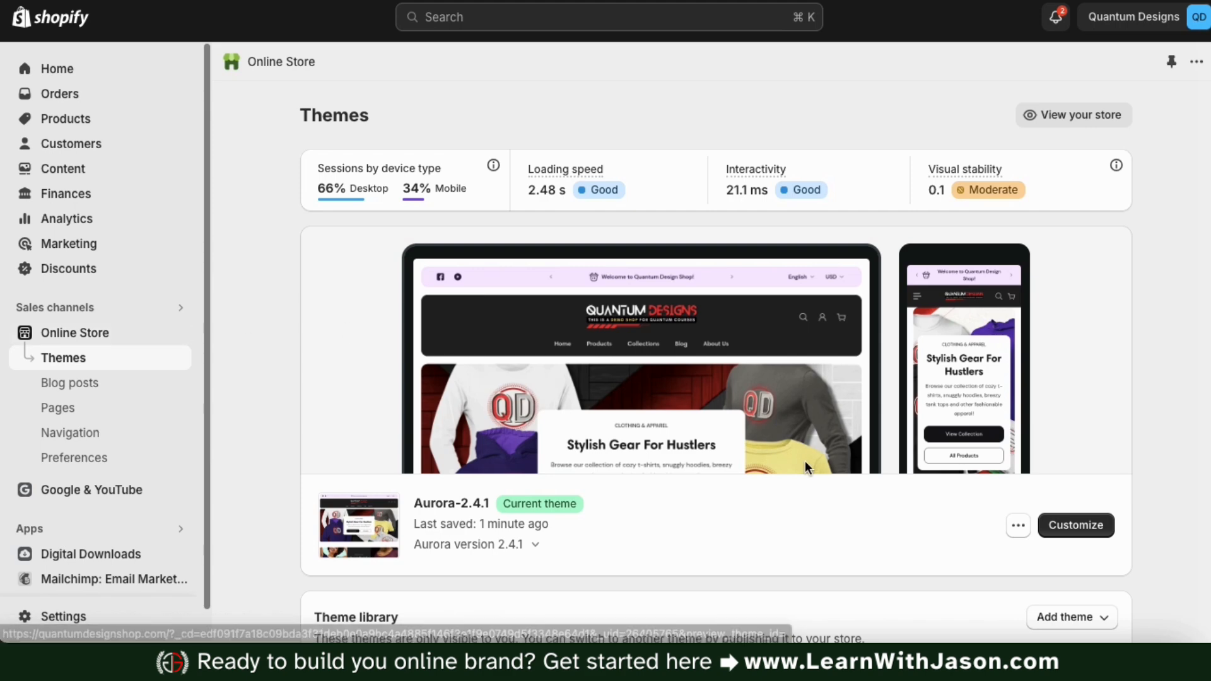
pyautogui.click(1073, 531)
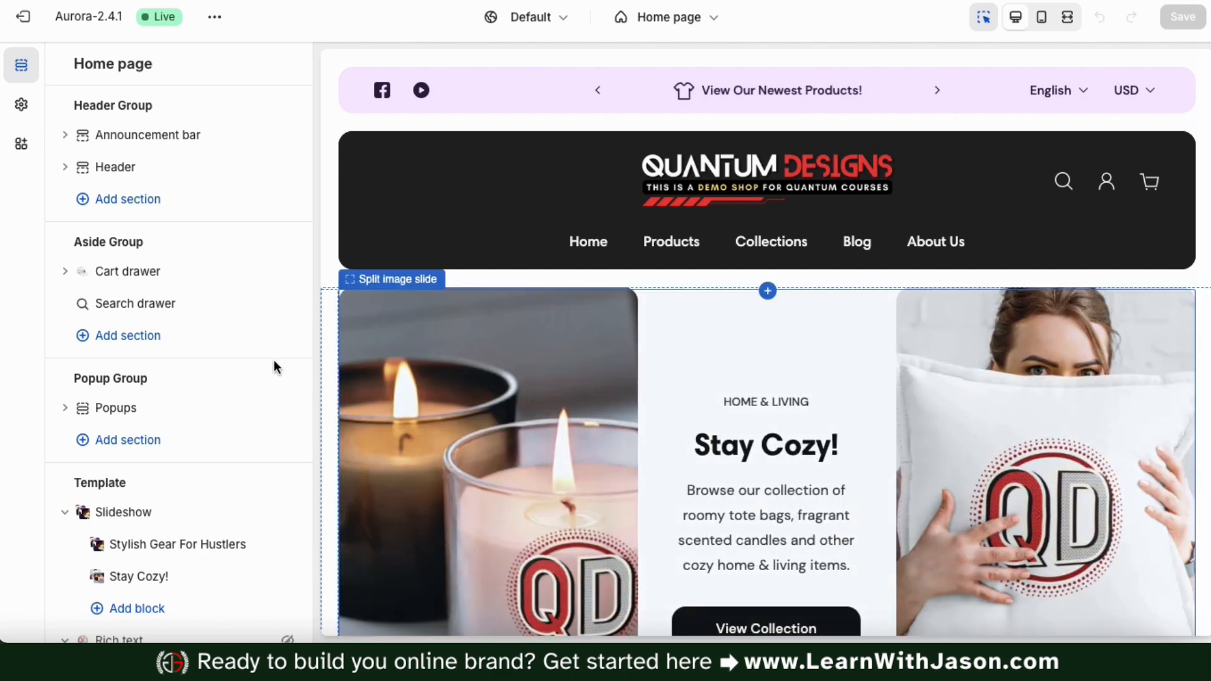
pyautogui.scroll(-15, 273, 363)
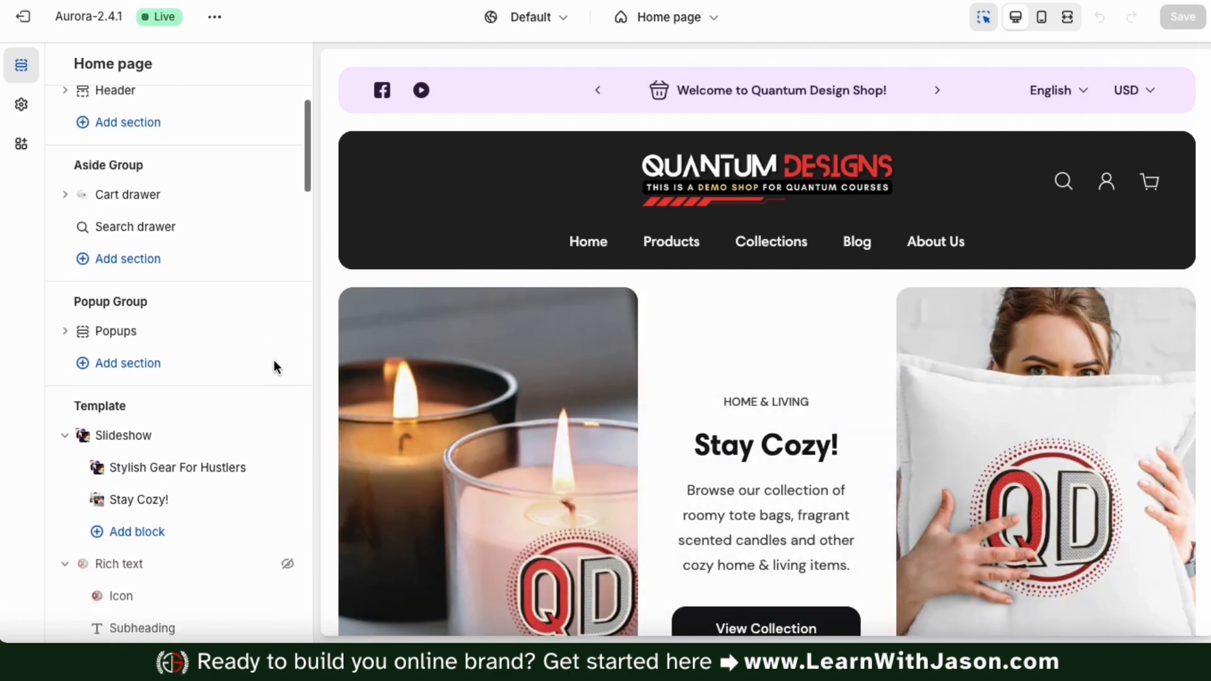
pyautogui.scroll(-20, 273, 362)
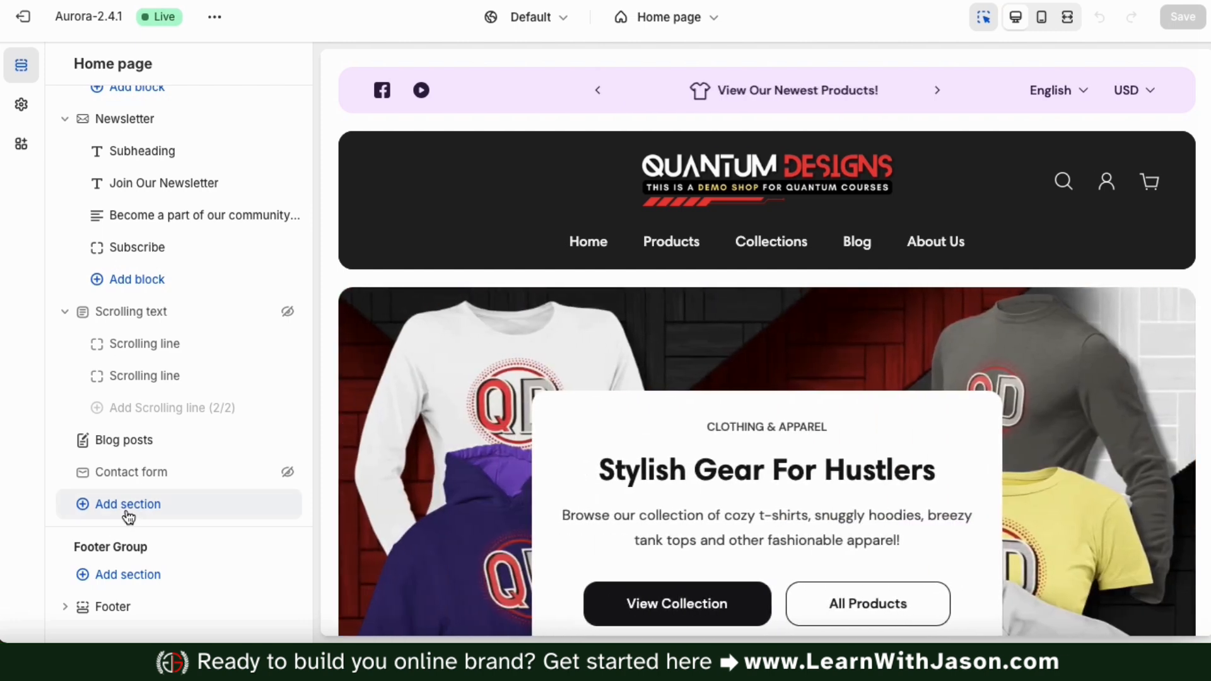
pyautogui.click(128, 512)
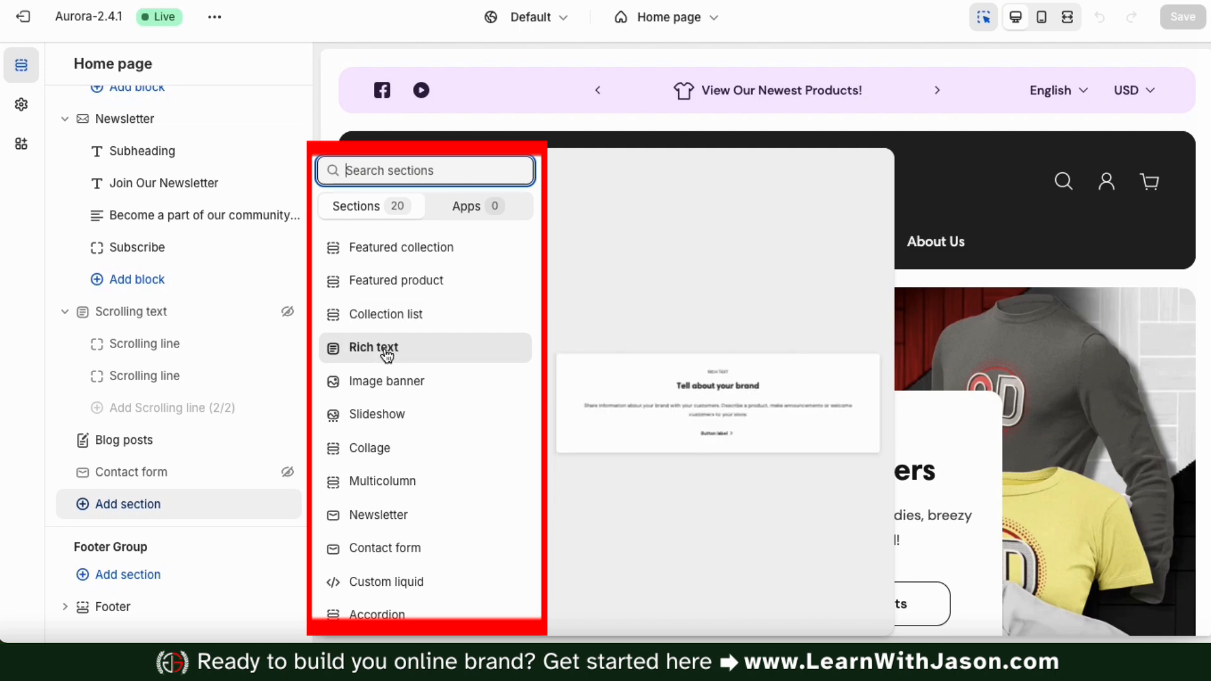
pyautogui.scroll(-5, 386, 350)
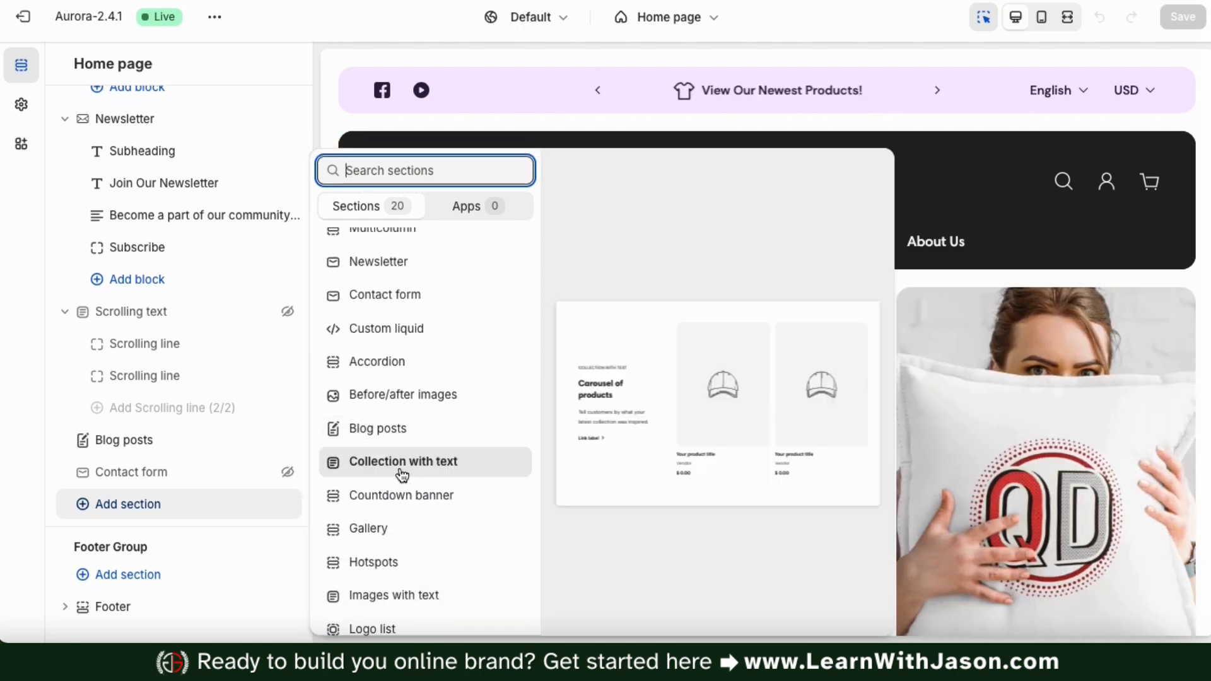
pyautogui.scroll(-1, 401, 479)
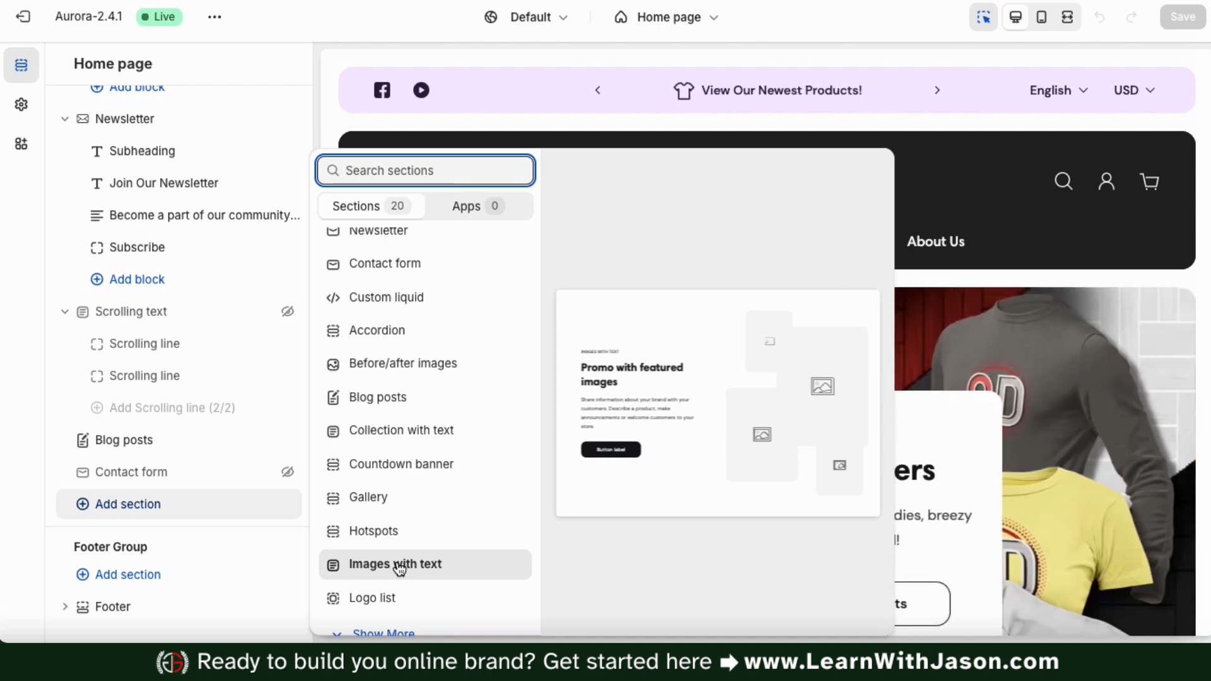
pyautogui.scroll(5, 403, 482)
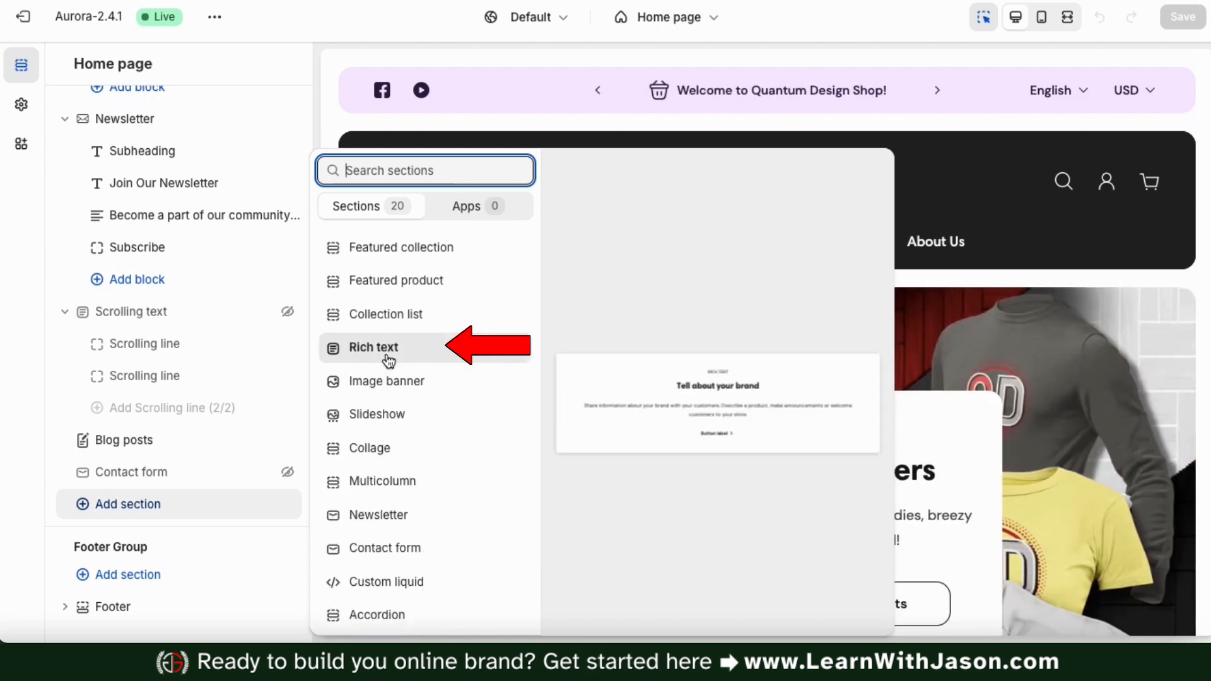
pyautogui.click(380, 354)
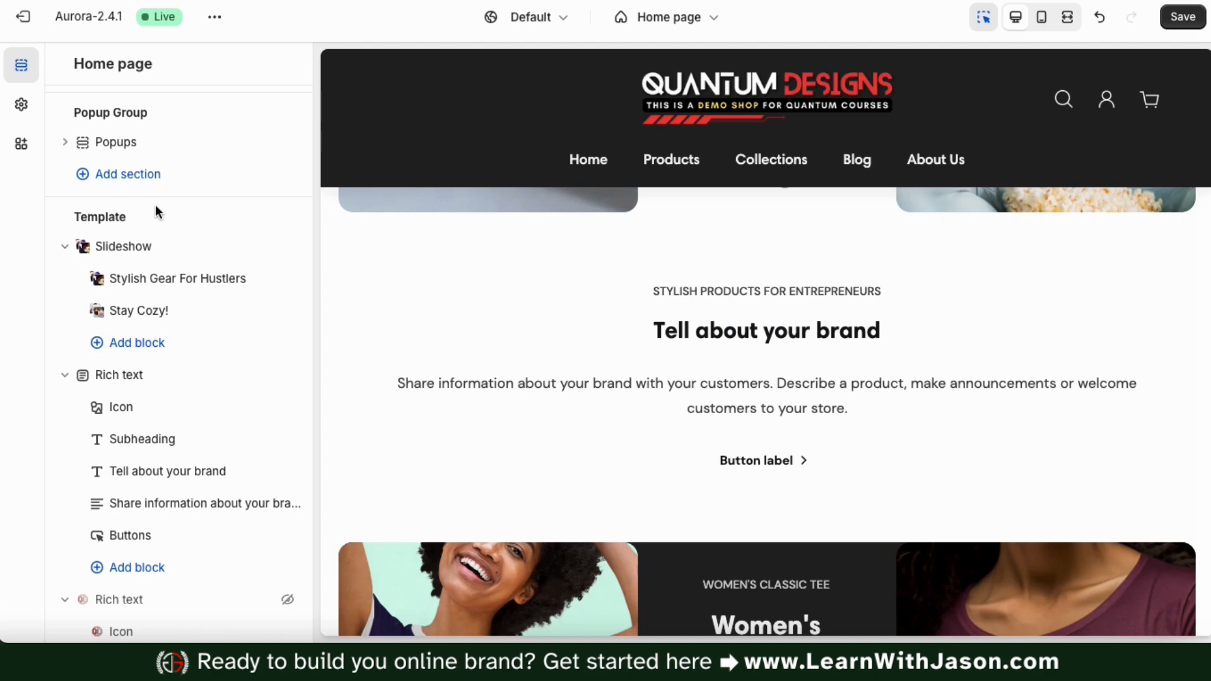
# Clear the placeholder text "Tell about your brand" from the new Rich text section's heading.
pyautogui.click(156, 474)
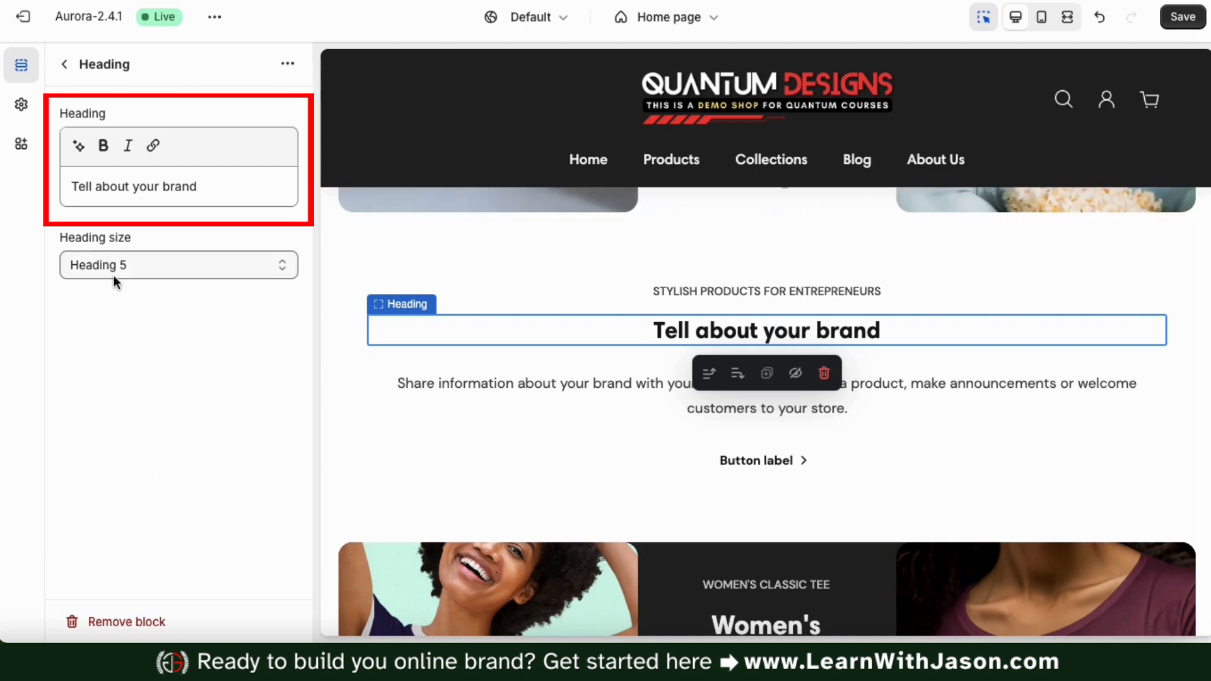
pyautogui.tripleClick(150, 187)
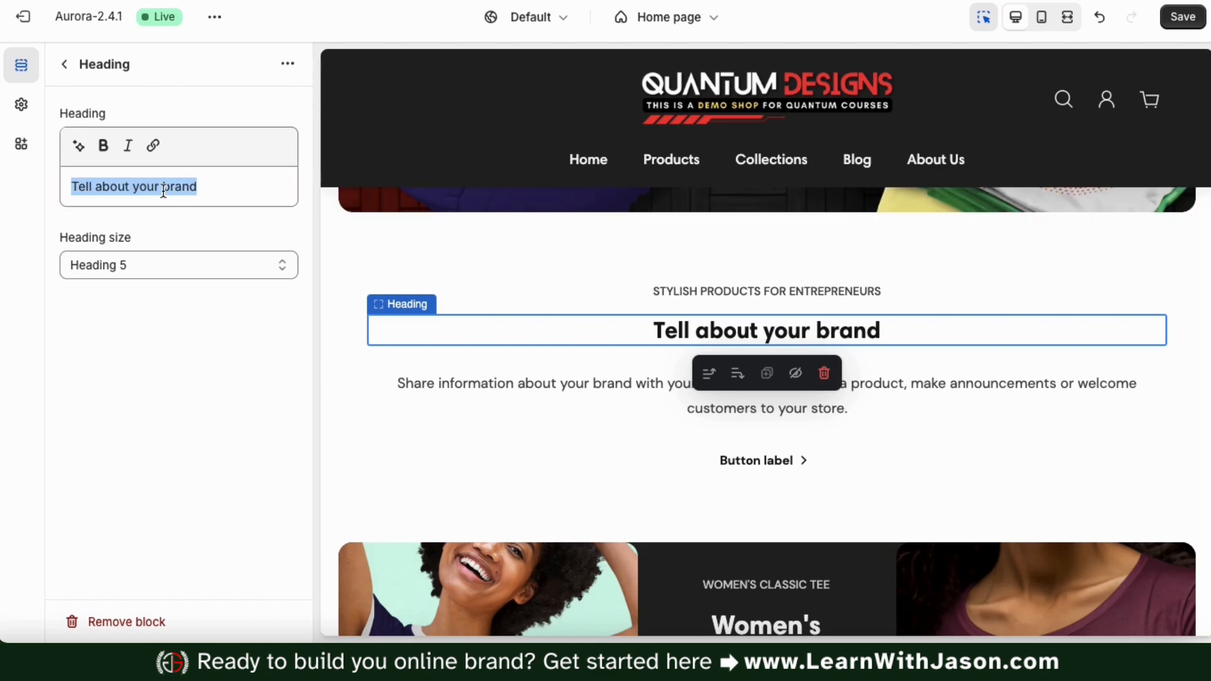
pyautogui.doubleClick(163, 188)
pyautogui.tripleClick(163, 188)
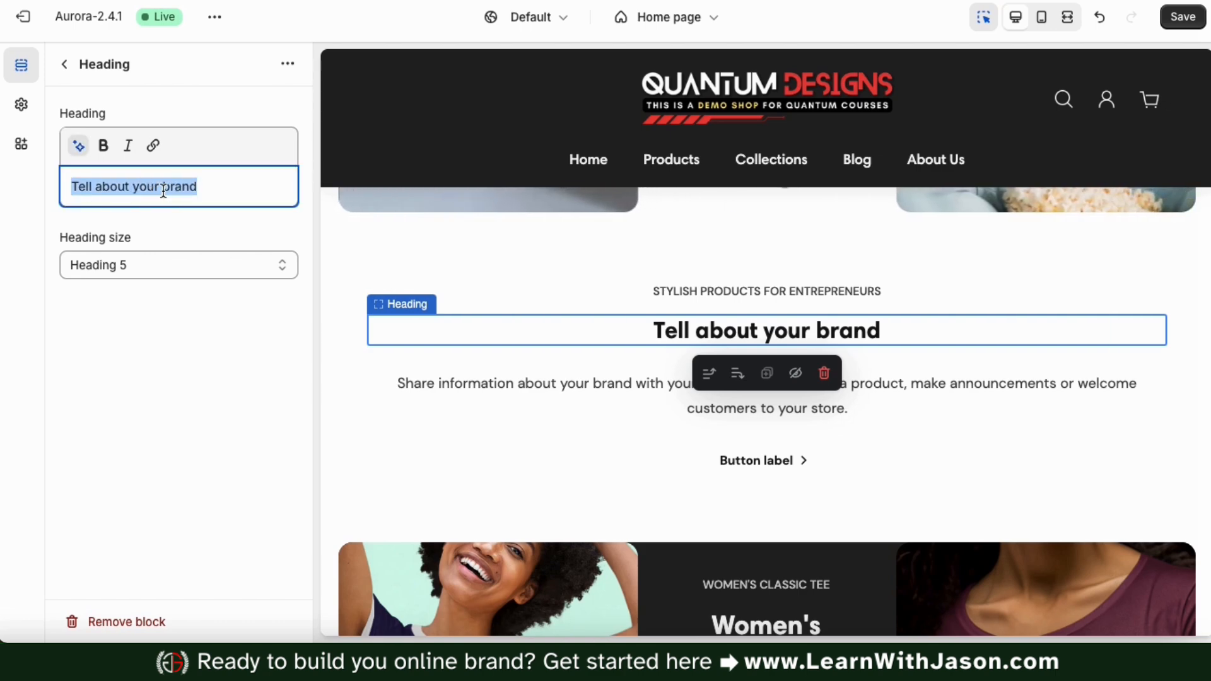
pyautogui.press('BackSpace')
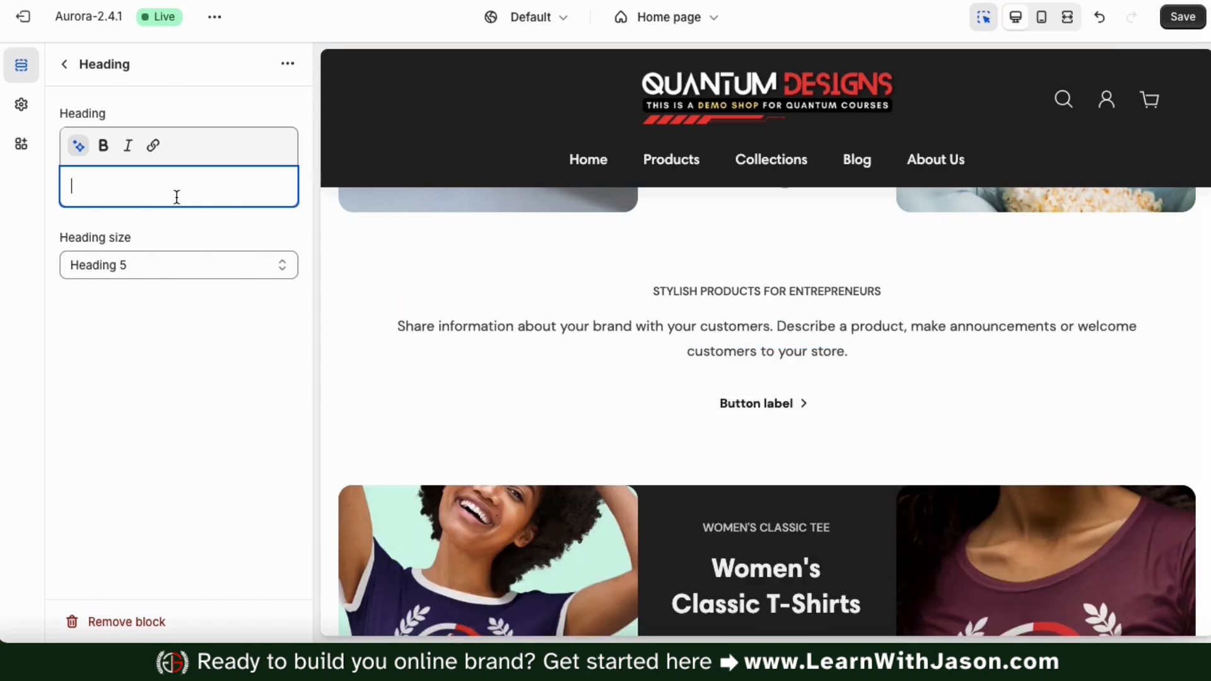
# Start AI text generation for the heading and describe it as "Headline welcoming shoppers to my Quantum Designs online store.".
pyautogui.click(79, 151)
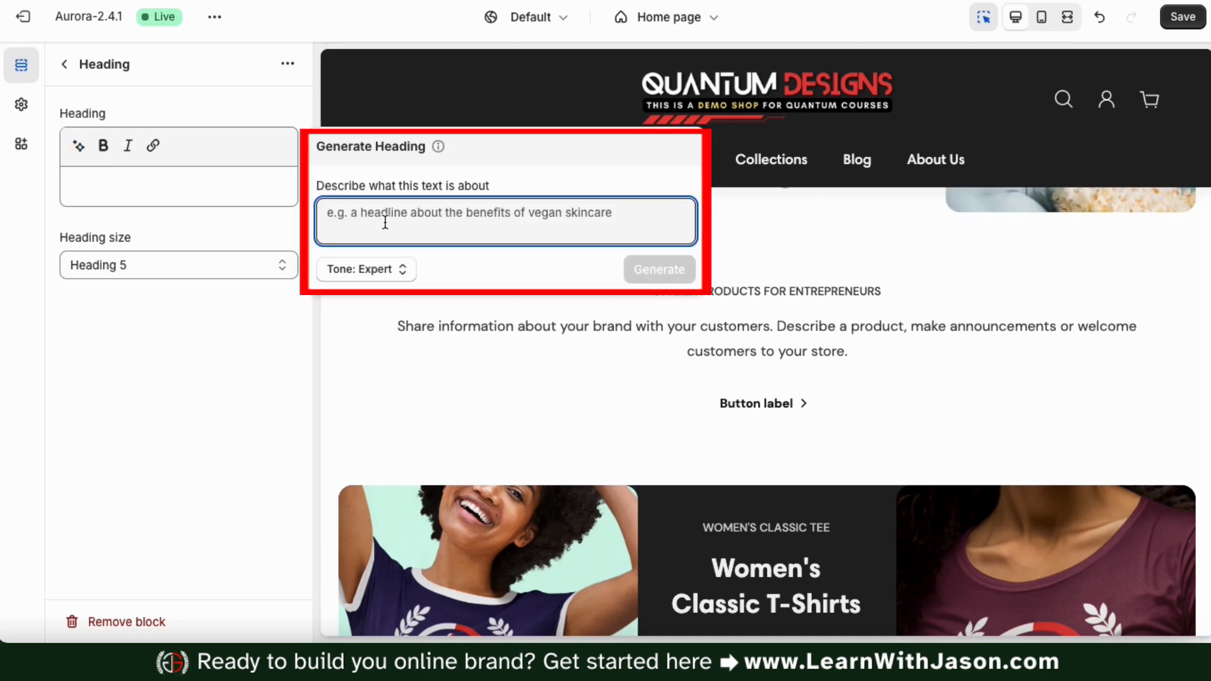
pyautogui.write('HEA')
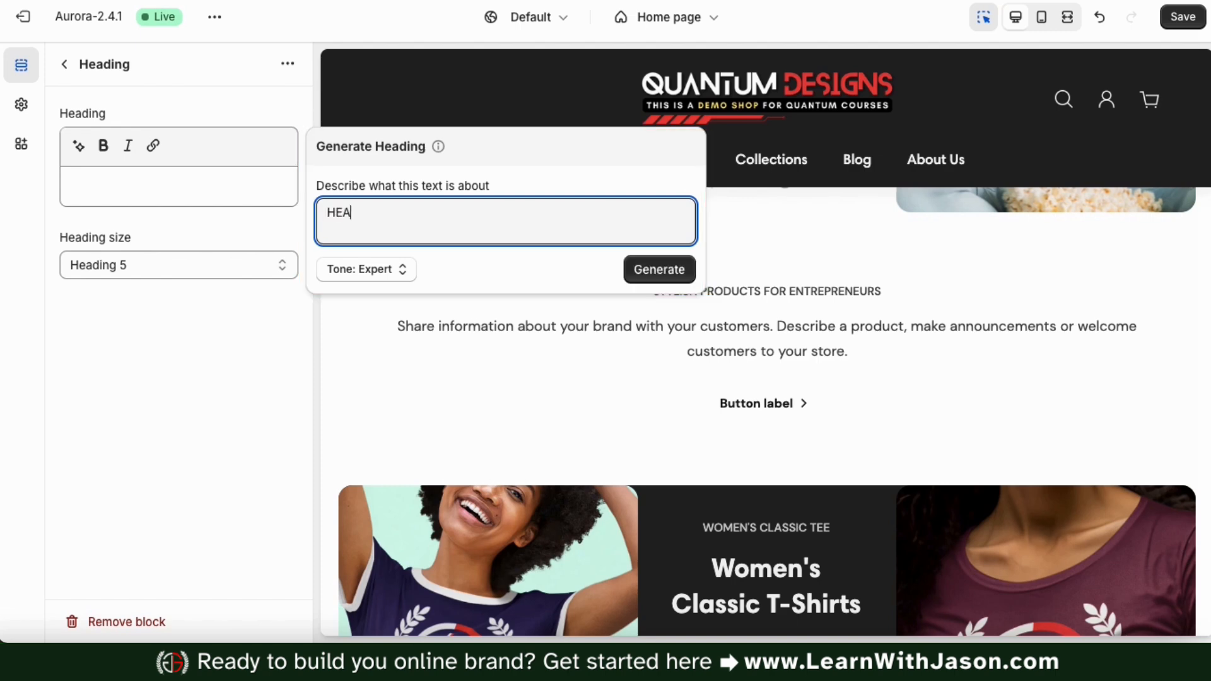
pyautogui.write('dline welcoming s')
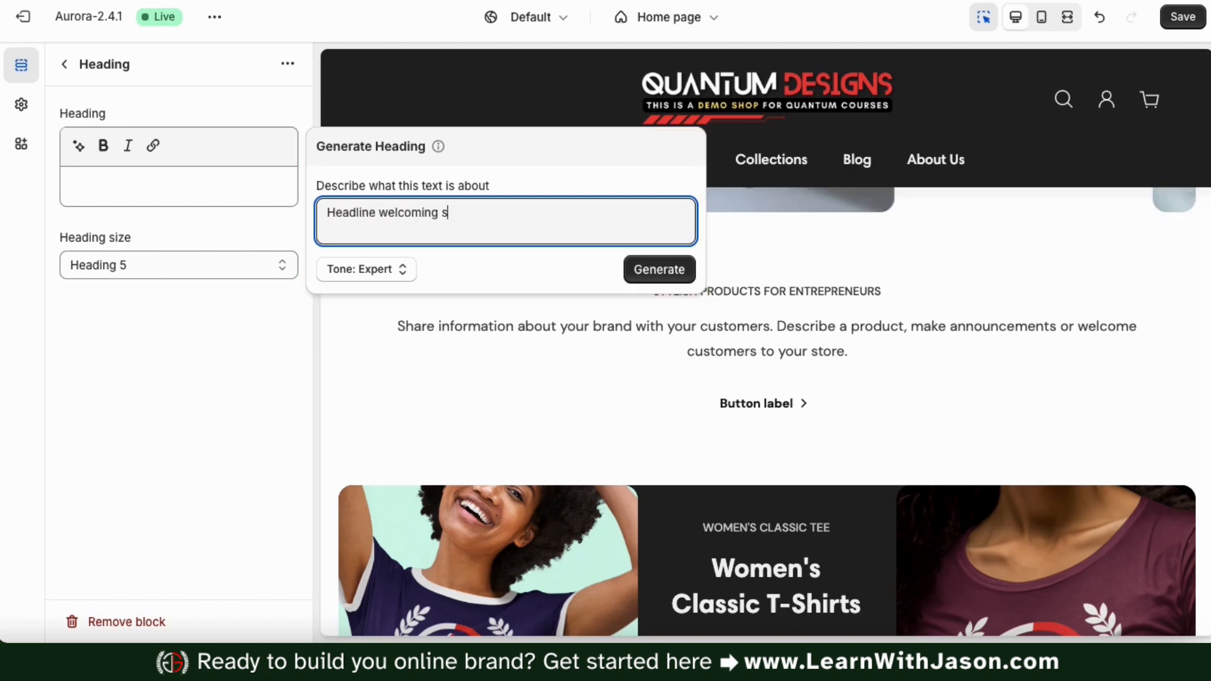
pyautogui.write('hoppers to my Quantum Designs online store.')
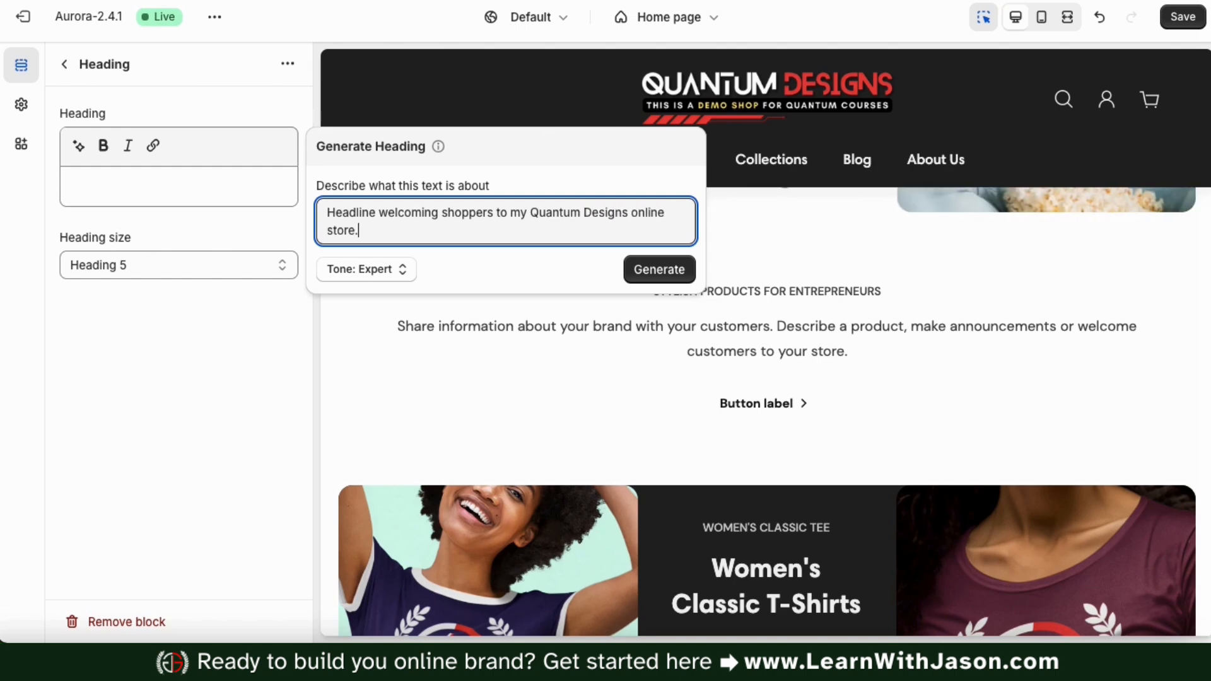
# Generate heading suggestions in the custom tone "excited" and insert "Step Into a New Dimension of Style at Quantum Designs!".
pyautogui.click(403, 272)
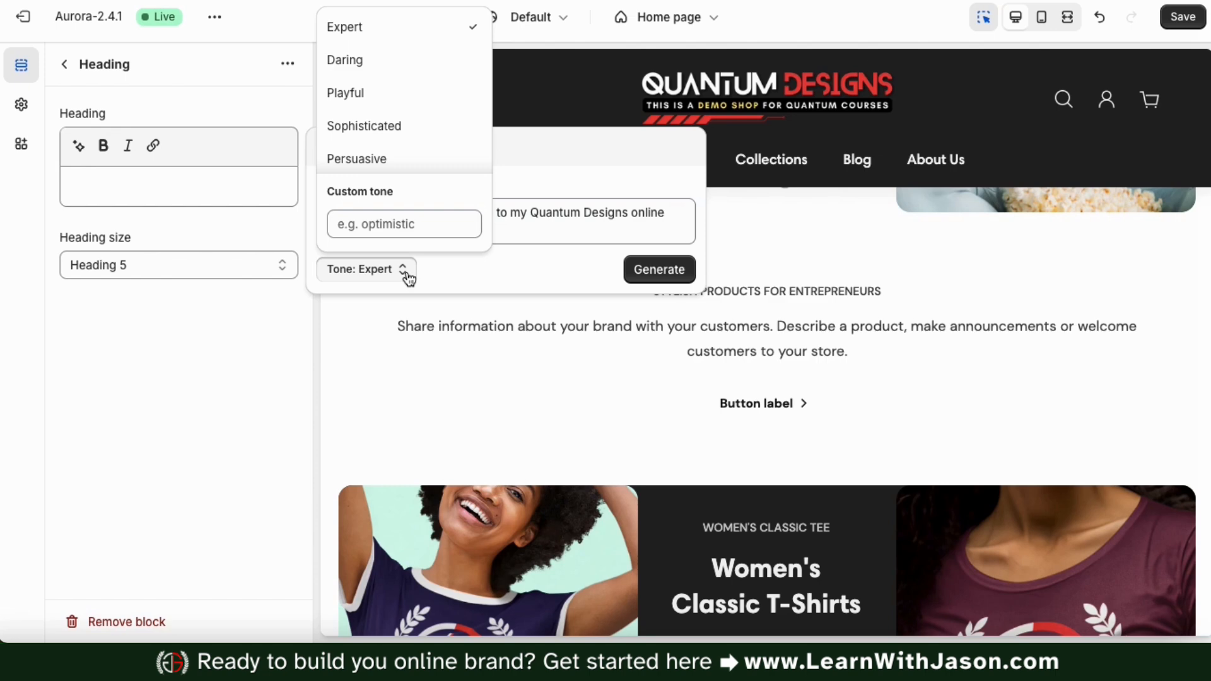
pyautogui.scroll(-1, 424, 129)
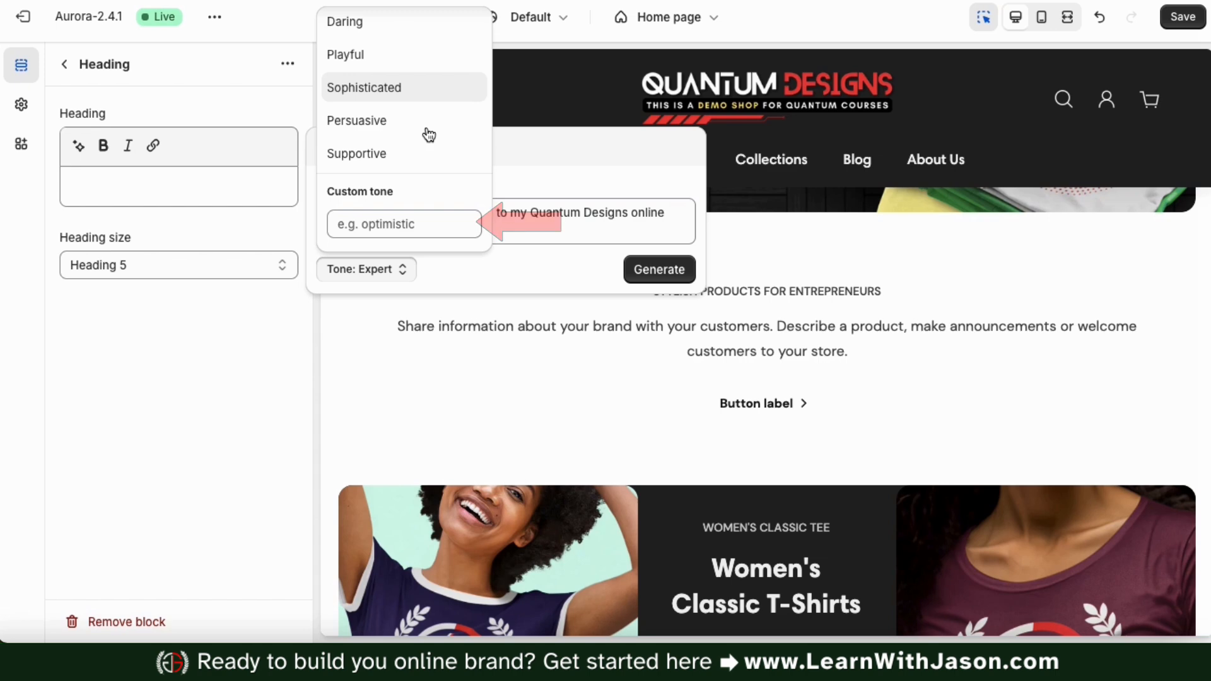
pyautogui.scroll(1, 424, 130)
pyautogui.click(416, 218)
pyautogui.write('ex')
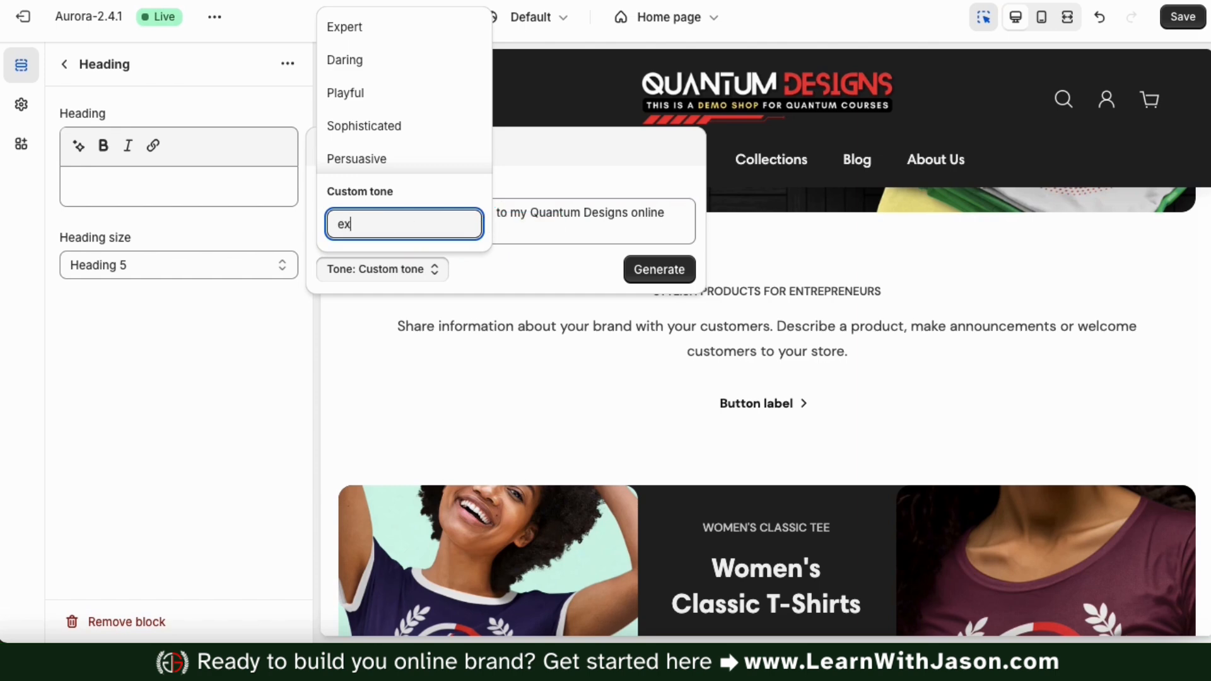
pyautogui.write('cited')
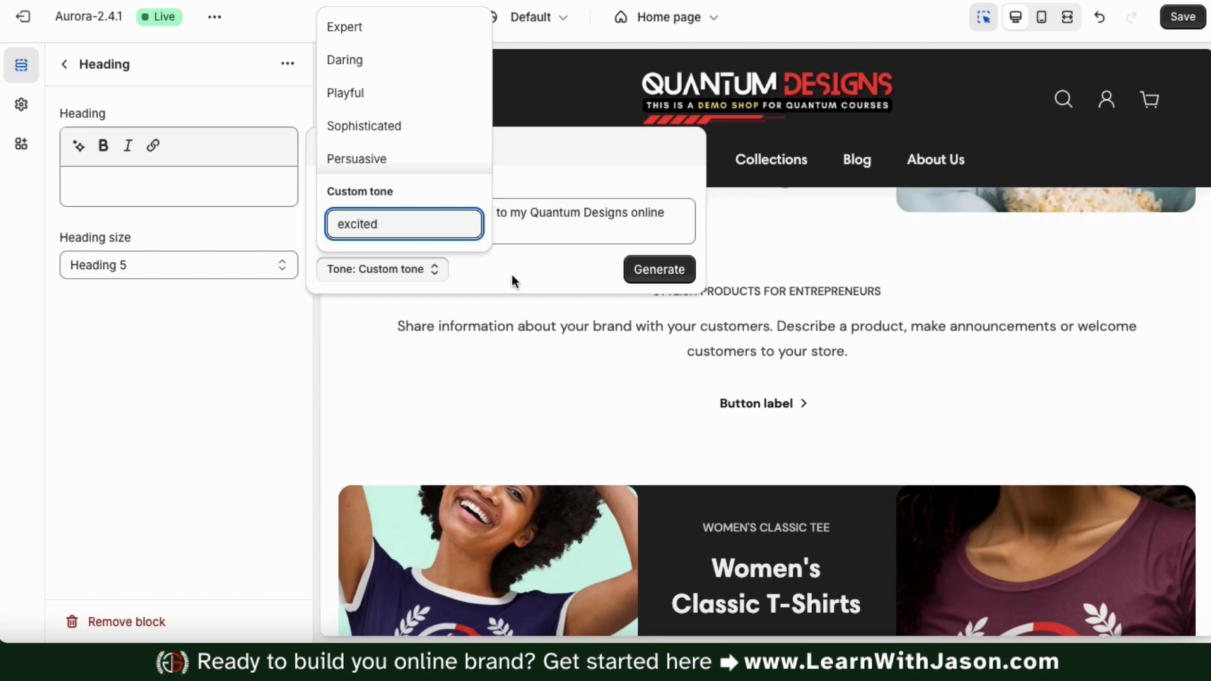
pyautogui.press('Return')
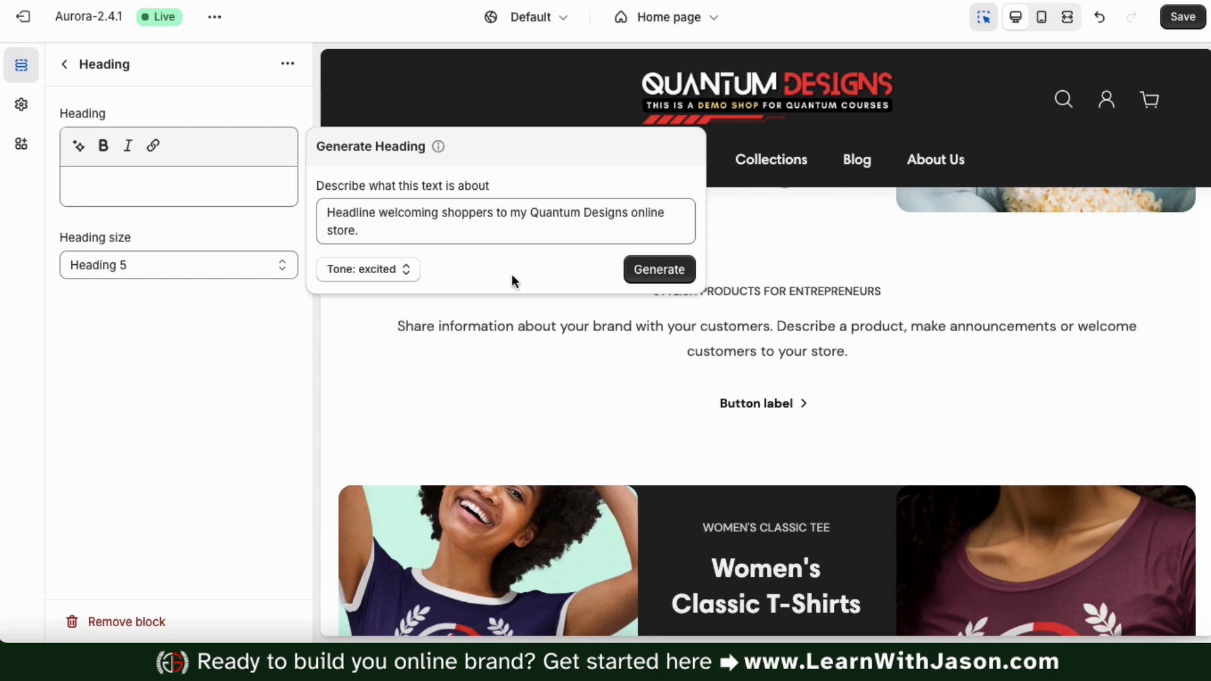
pyautogui.click(660, 280)
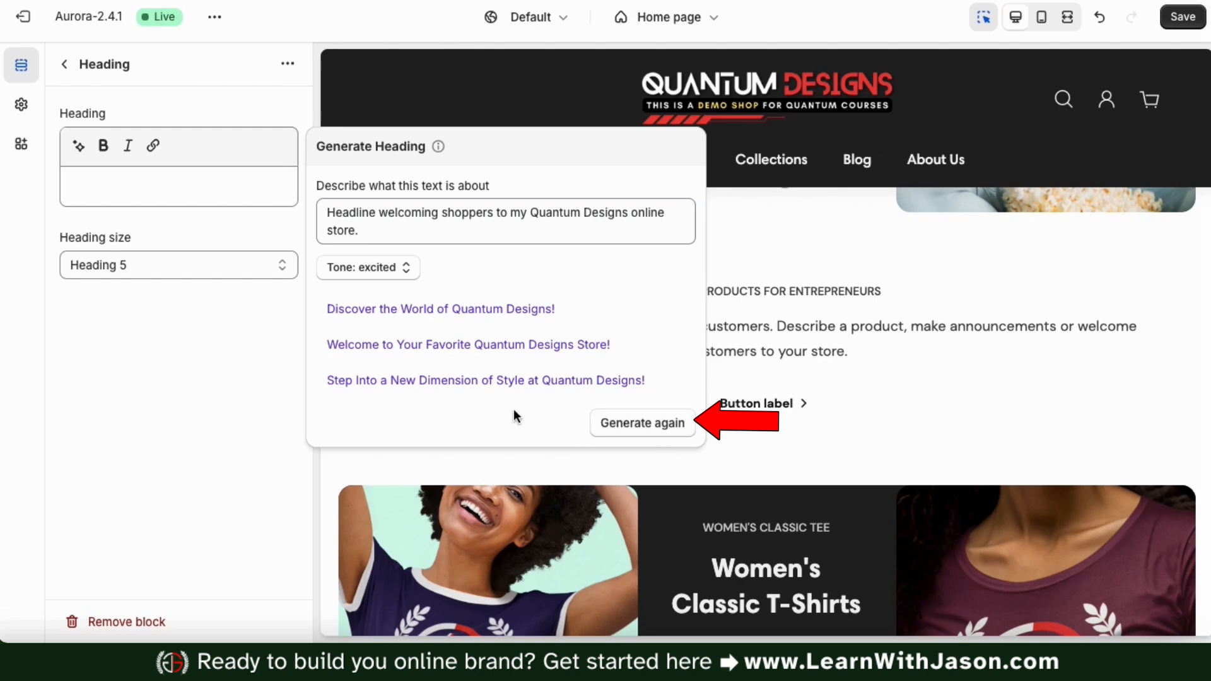
pyautogui.click(476, 394)
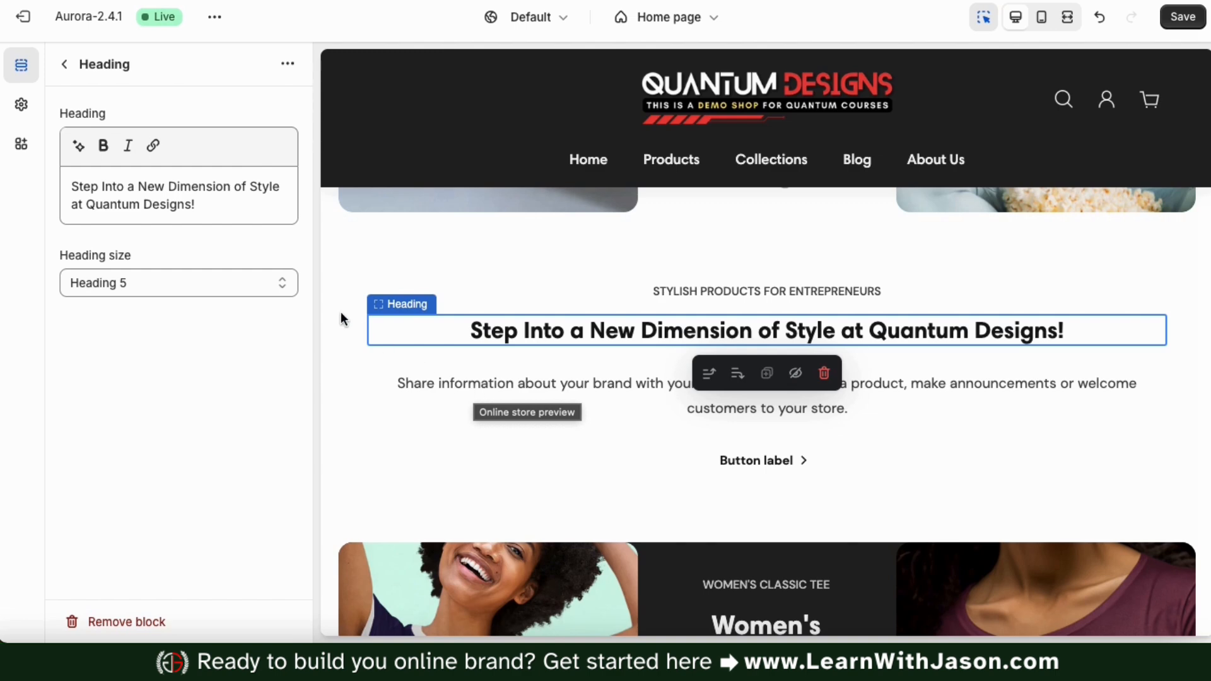
# Set the heading size to Heading 6 and return to the home page section list.
pyautogui.click(283, 283)
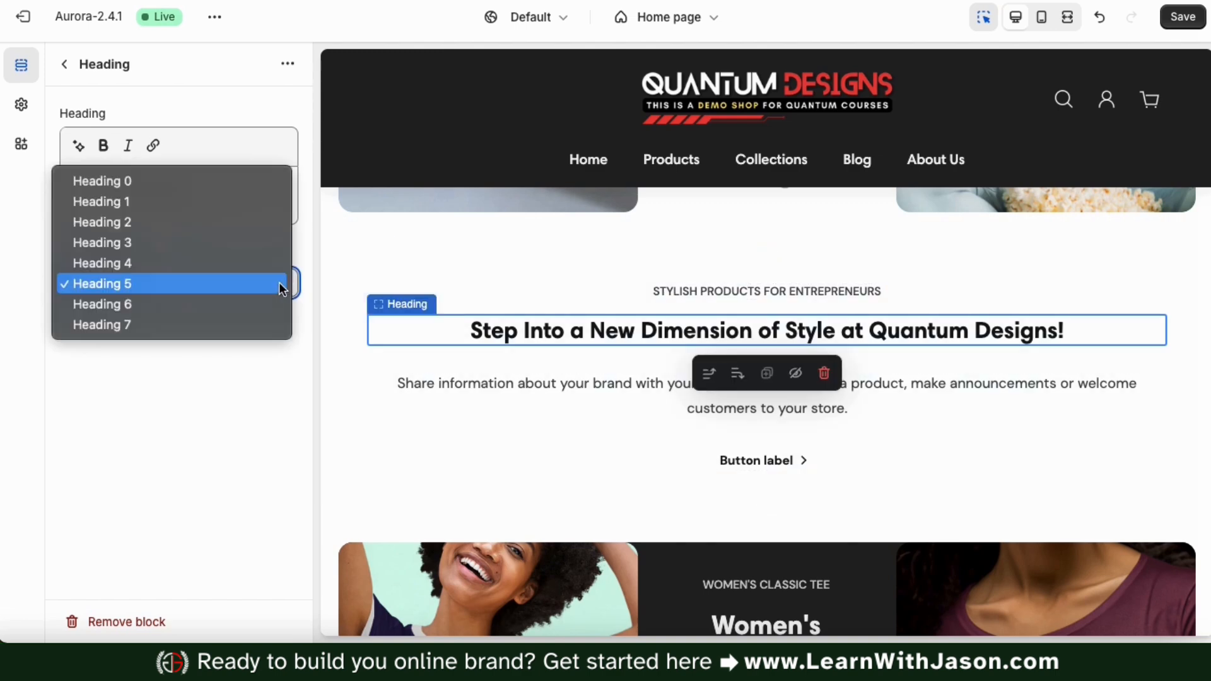
pyautogui.press('Escape')
pyautogui.press('Down')
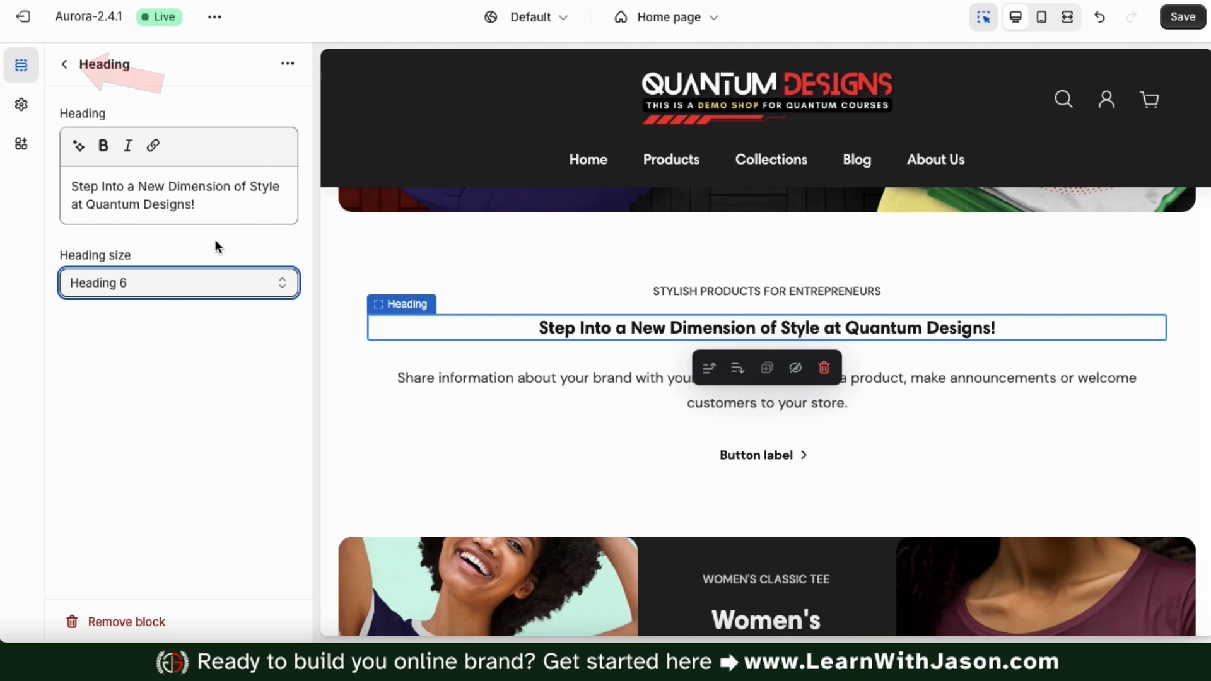
pyautogui.click(64, 64)
# Clear the placeholder paragraph from Column 1 of the new Rich text section's text block.
pyautogui.moveTo(167, 516)
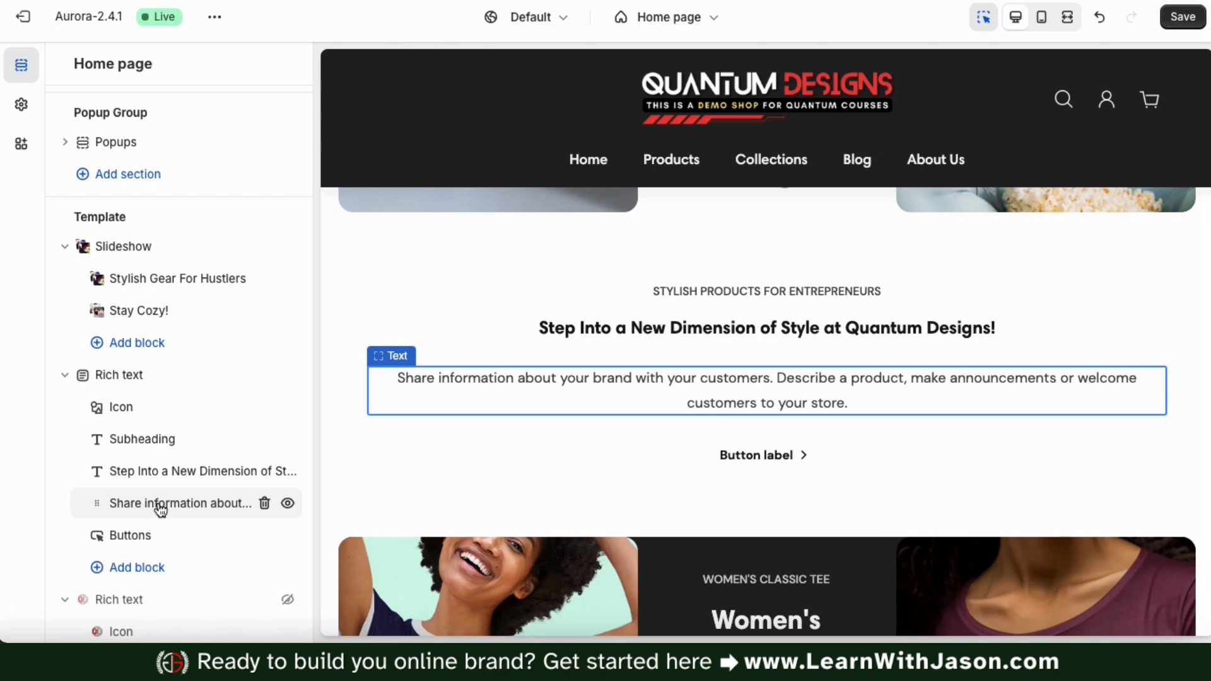
pyautogui.click(161, 504)
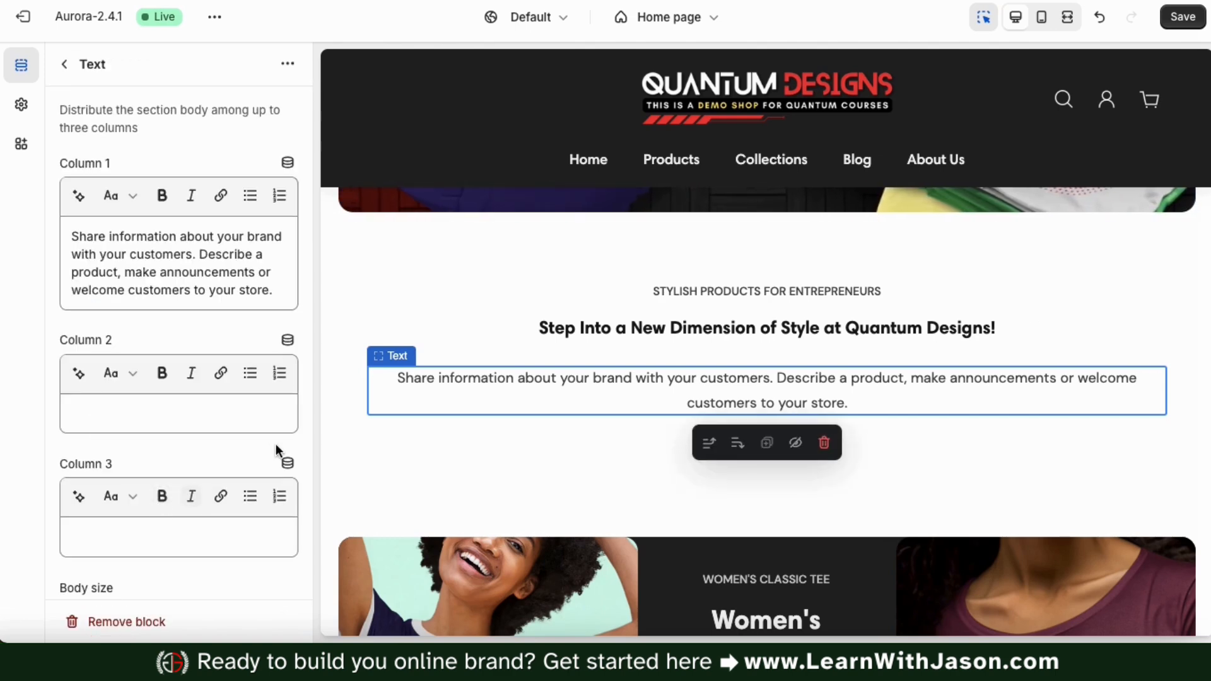
pyautogui.moveTo(282, 290); pyautogui.dragTo(63, 241)
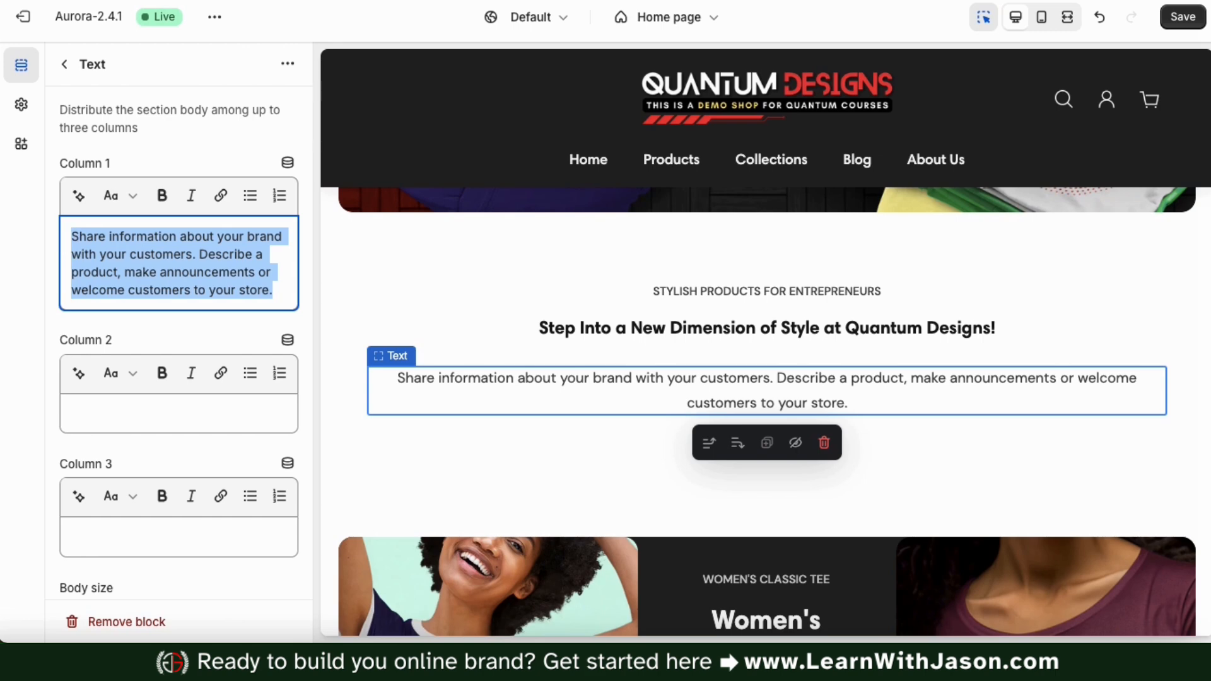
pyautogui.press('BackSpace')
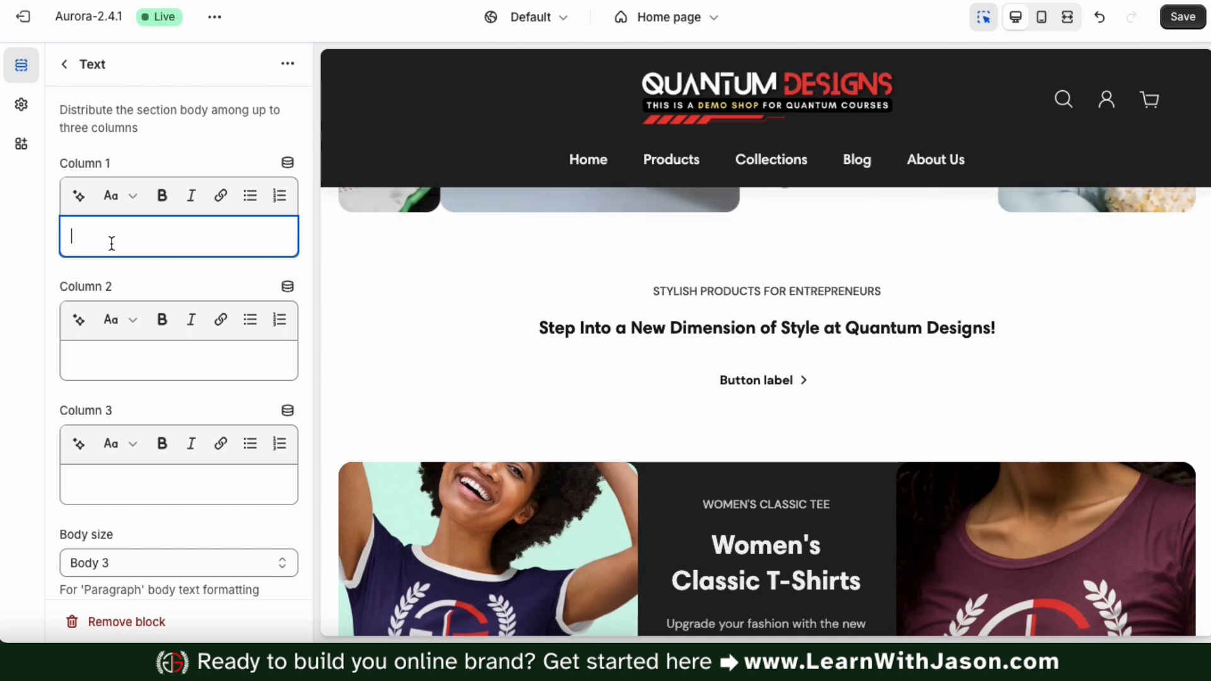
# Generate Expert-tone suggestions for Column 1 from "Description for my online store that sells trendy clothes and accessories for men and women.".
pyautogui.click(79, 199)
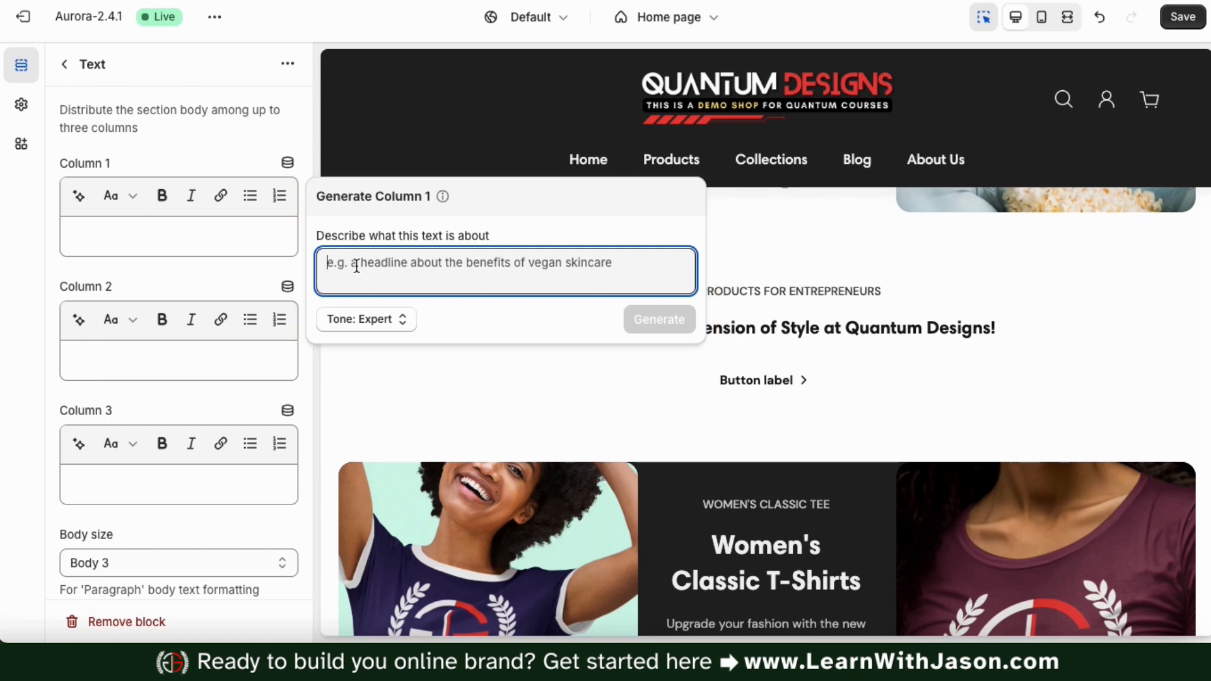
pyautogui.write('Description for my online store that sells trendy clothes and accessories for men and women.')
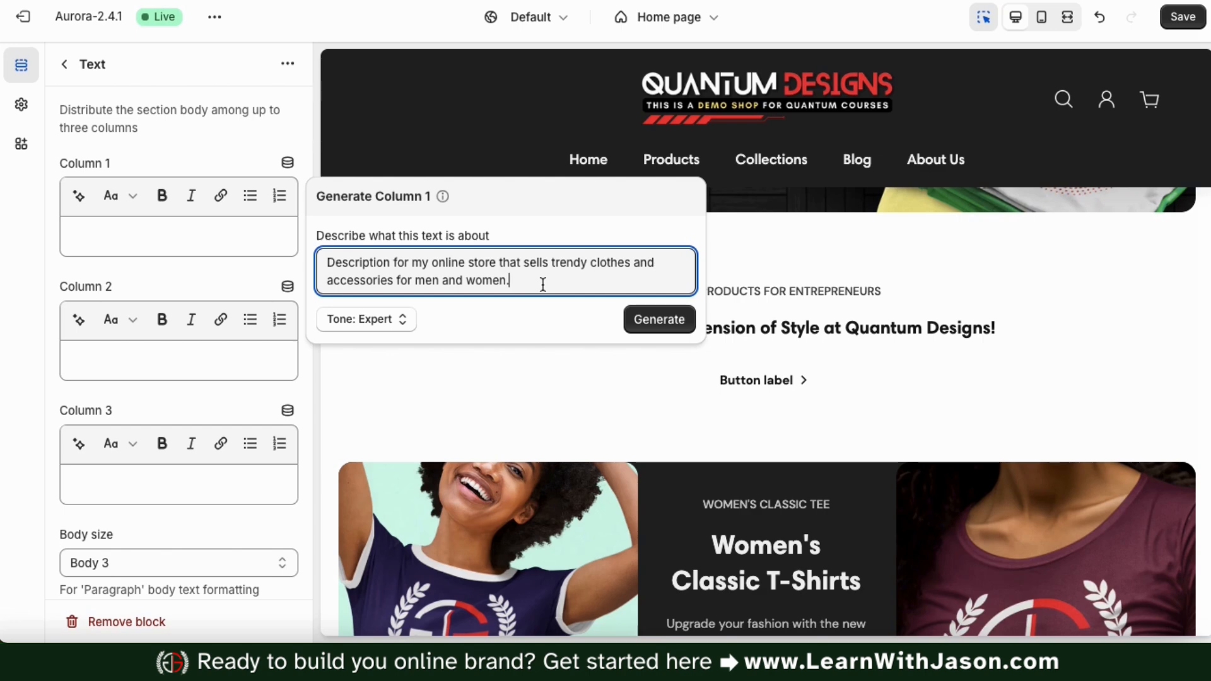
pyautogui.click(402, 323)
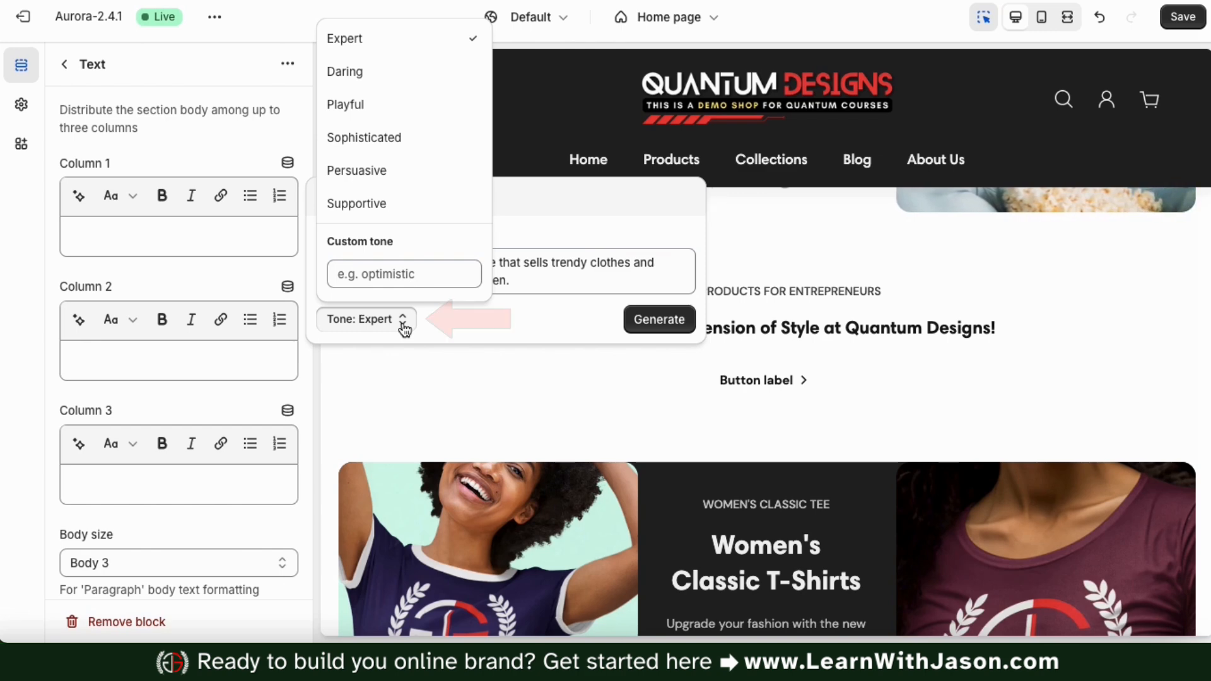
pyautogui.click(527, 320)
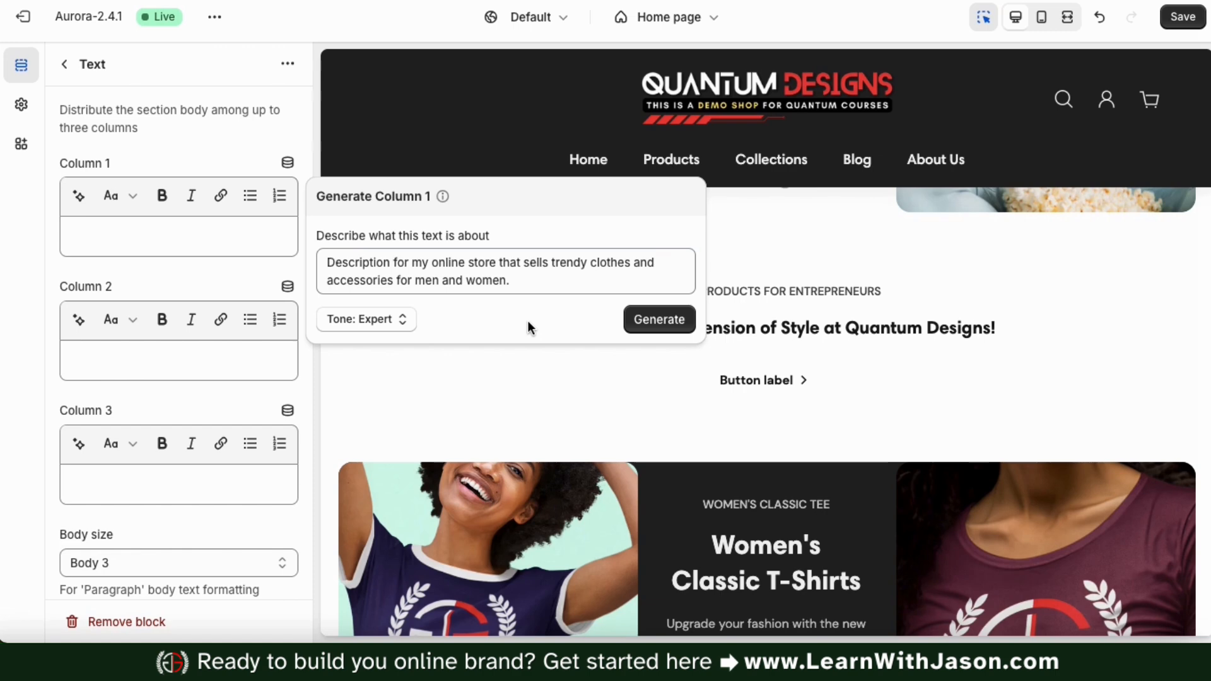
pyautogui.click(669, 327)
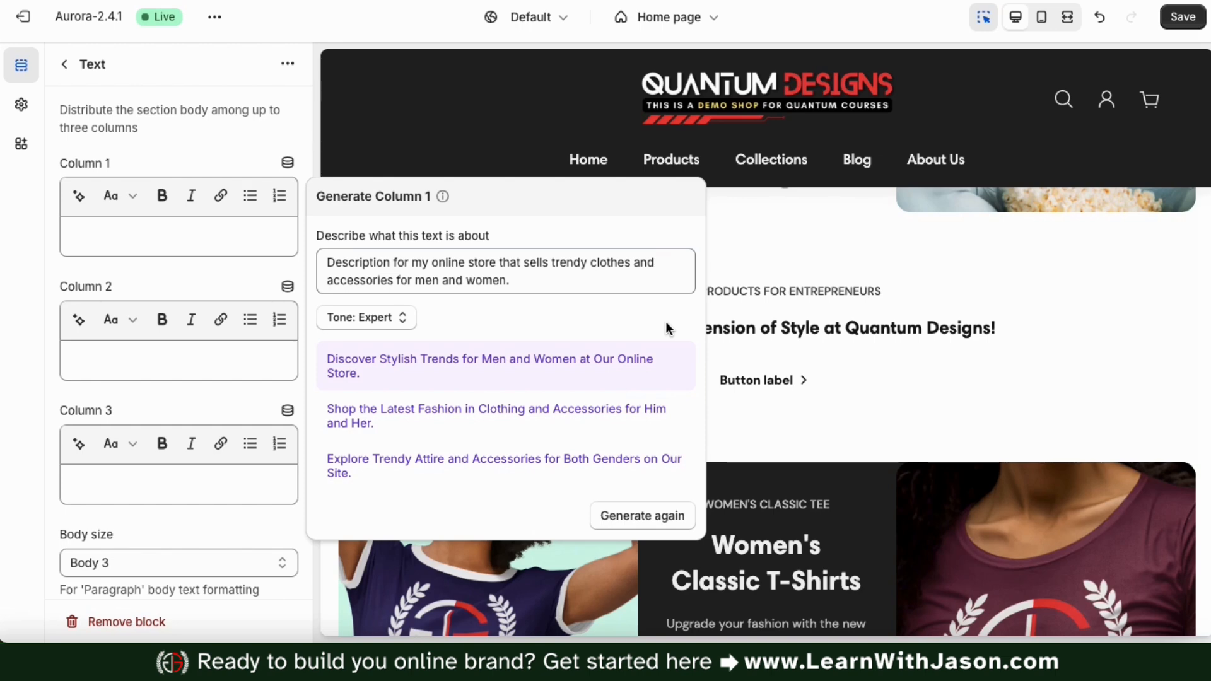
# Insert the "Discover Stylish Trends for Men and Women at Our Online Store." suggestion in Column 1 and extend it with the "perfect blend of style and sophistication" version.
pyautogui.click(607, 367)
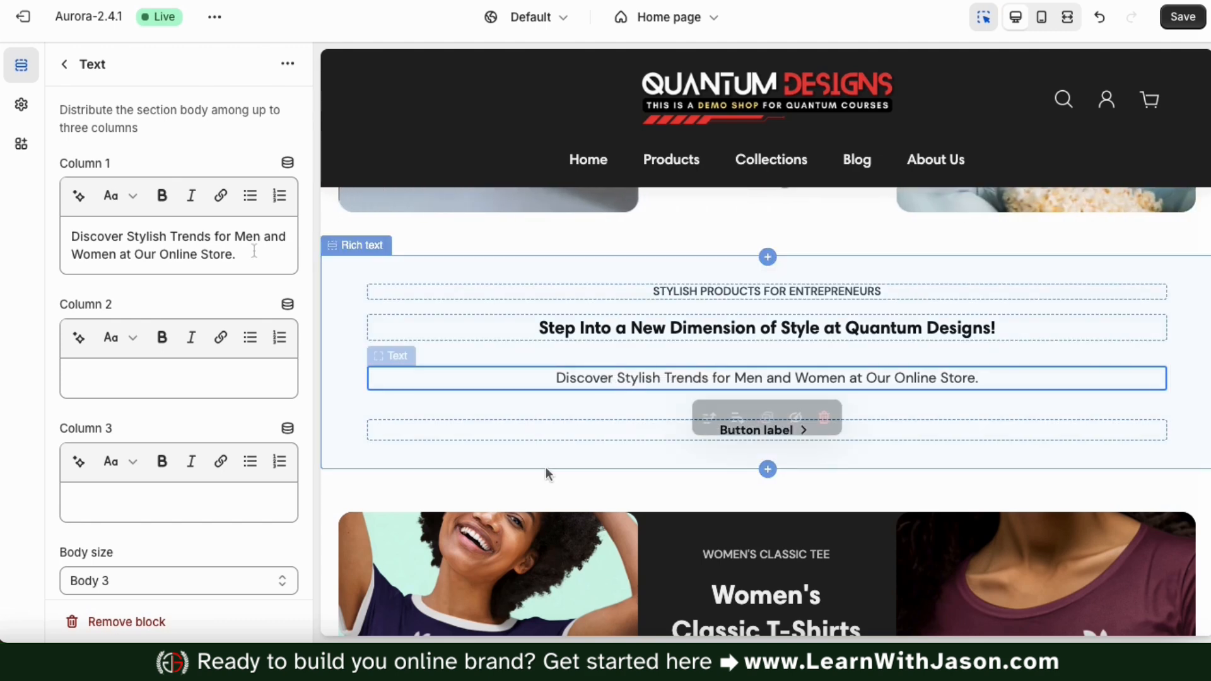
pyautogui.moveTo(254, 259); pyautogui.dragTo(63, 237)
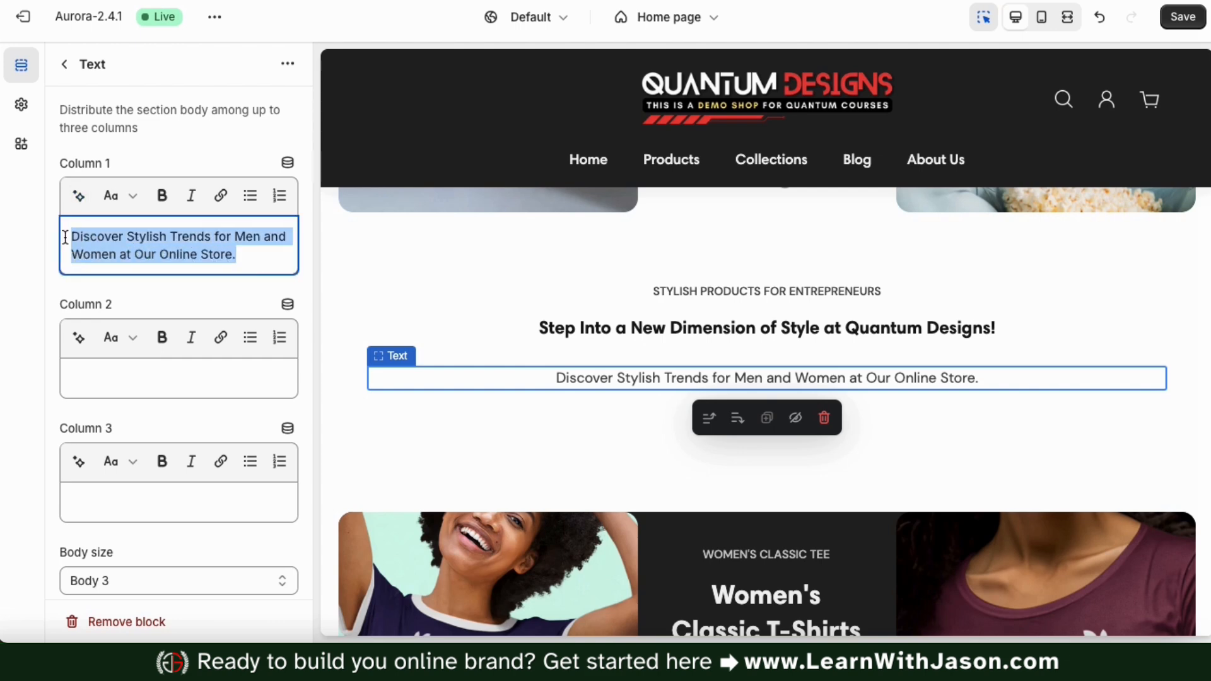
pyautogui.click(79, 197)
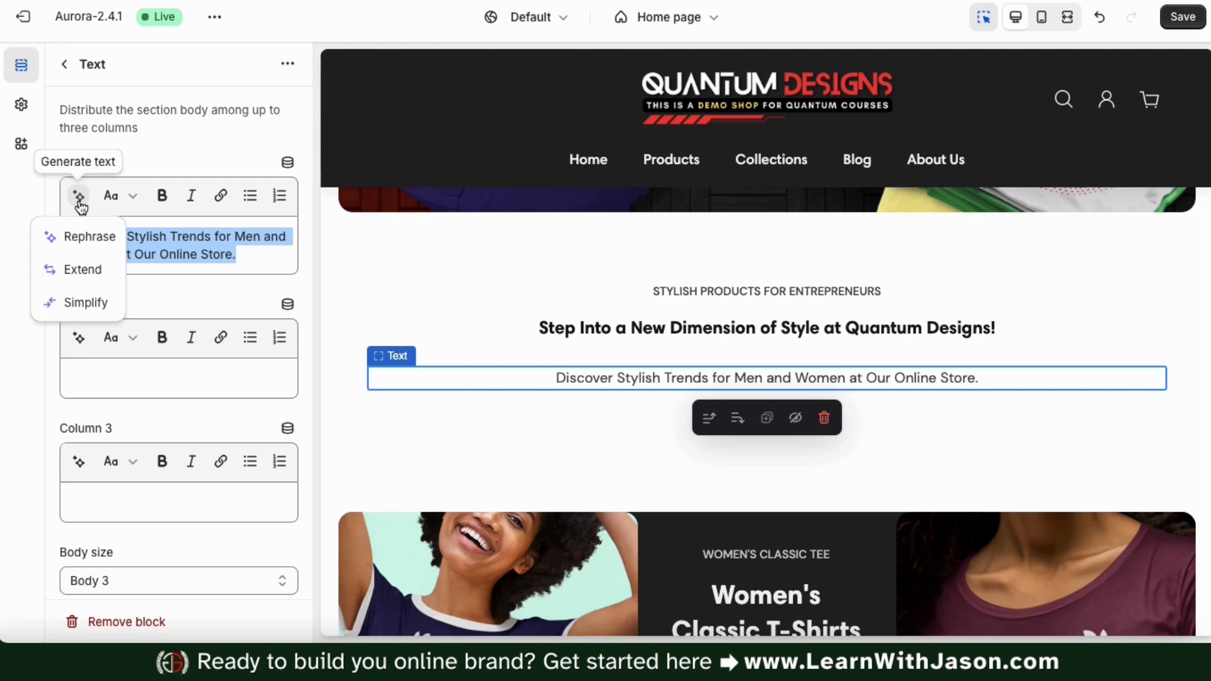
pyautogui.click(81, 271)
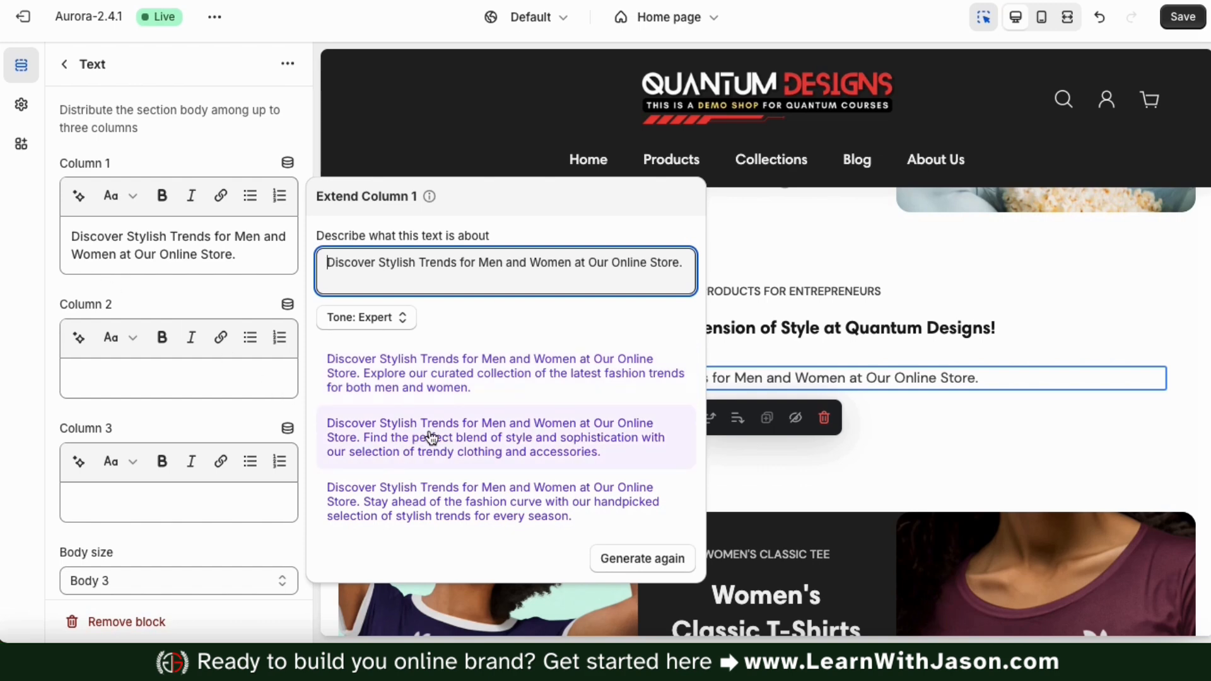
pyautogui.click(466, 450)
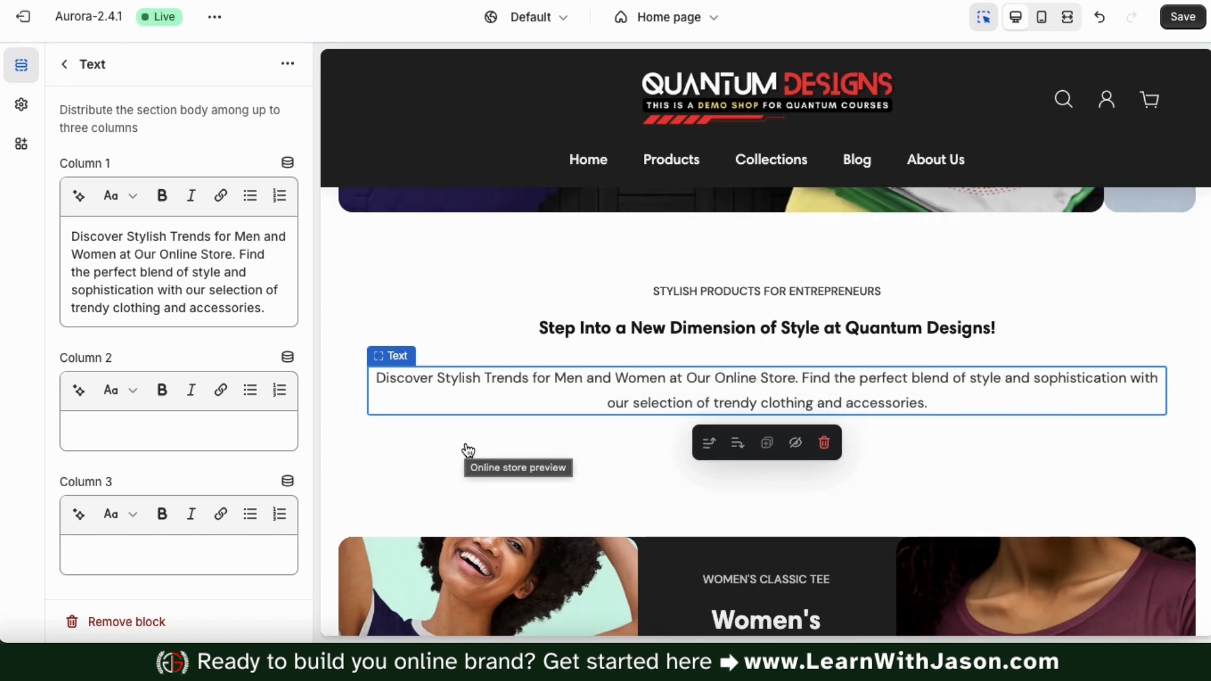
# Reword Column 1's opening sentence to "Explore the latest fashion trends for men and women in our online store.".
pyautogui.click(135, 237)
pyautogui.press('BackSpace')
pyautogui.write('s')
pyautogui.click(176, 235)
pyautogui.press('BackSpace')
pyautogui.write('t')
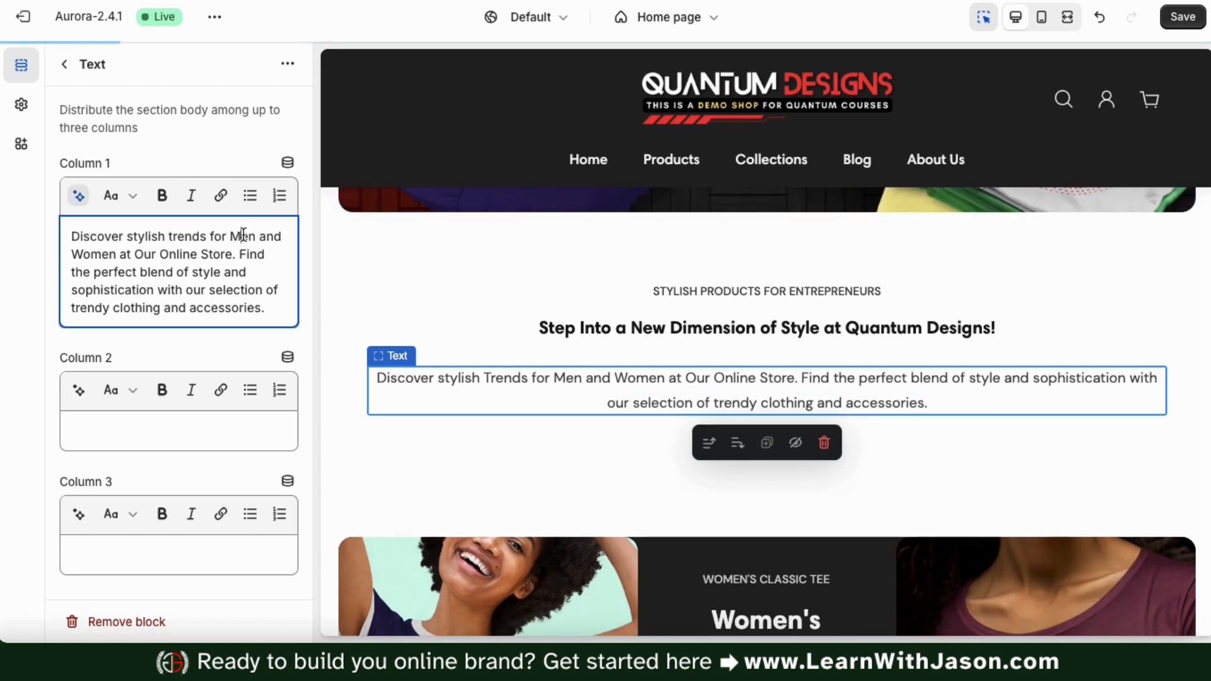
pyautogui.click(243, 235)
pyautogui.press('BackSpace')
pyautogui.write('m')
pyautogui.click(86, 254)
pyautogui.press('BackSpace')
pyautogui.write('w')
# Generate Playful-tone suggestions for Column 2 from "Describe the benefits of wearing comfortable and stylish clothes.".
pyautogui.click(161, 433)
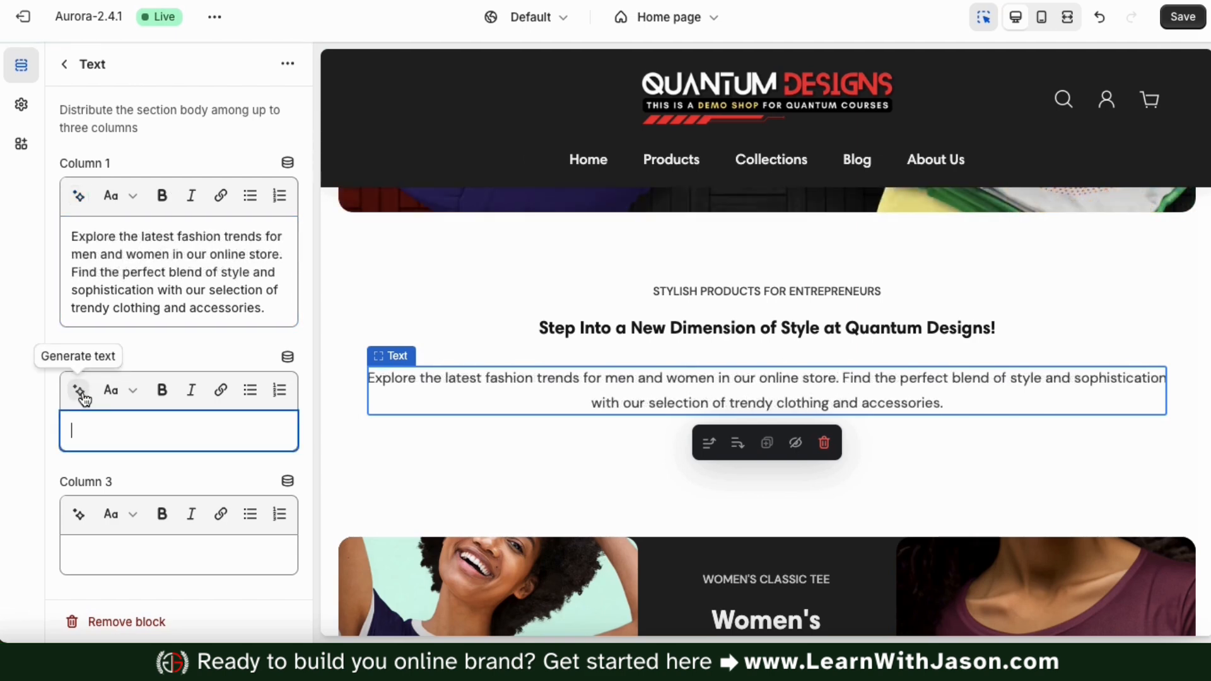
pyautogui.click(79, 390)
pyautogui.write('Des')
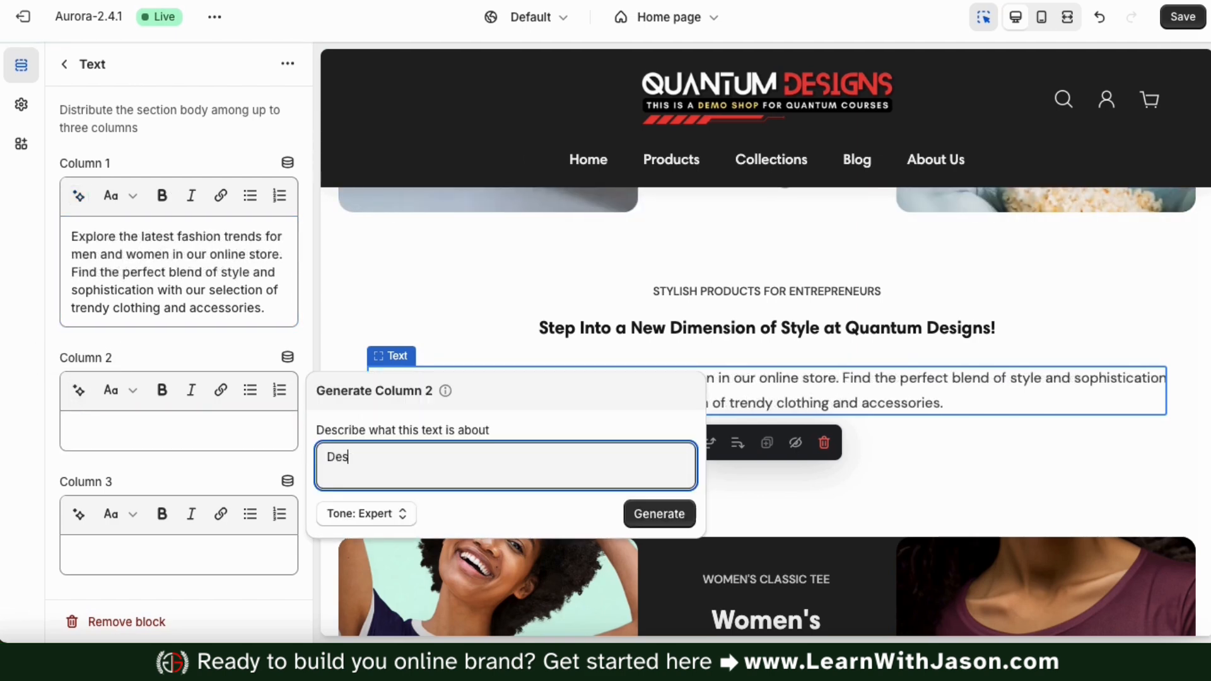
pyautogui.write('cribe the benefits of wearing comfortable and stylish clothes.')
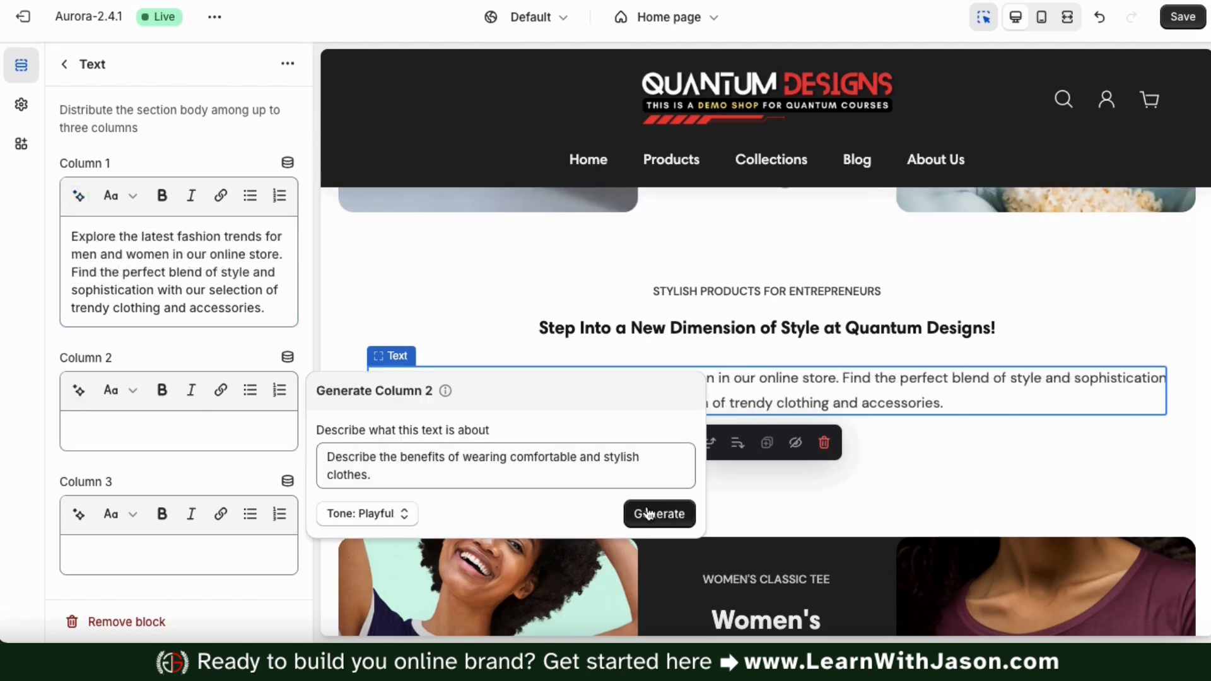
pyautogui.click(649, 513)
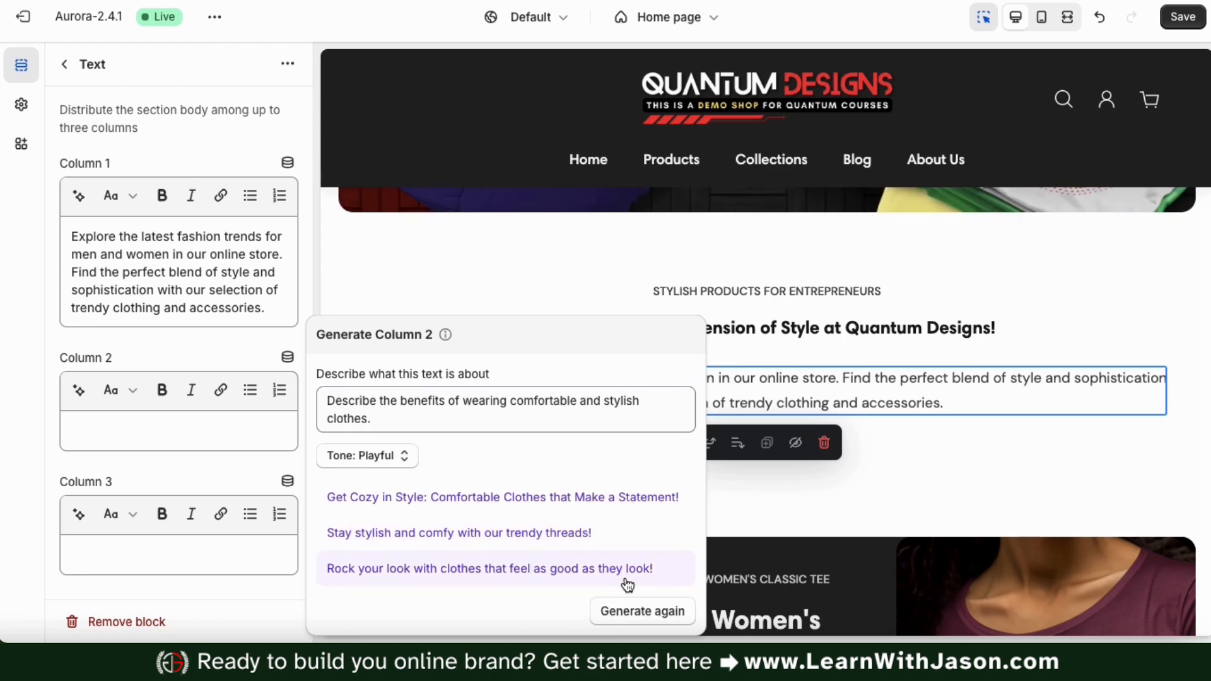
# Insert "Rock your look with clothes that feel as good as they look!" in Column 2 and extend it with the "Elevate your wardrobe" version.
pyautogui.click(469, 571)
pyautogui.click(78, 390)
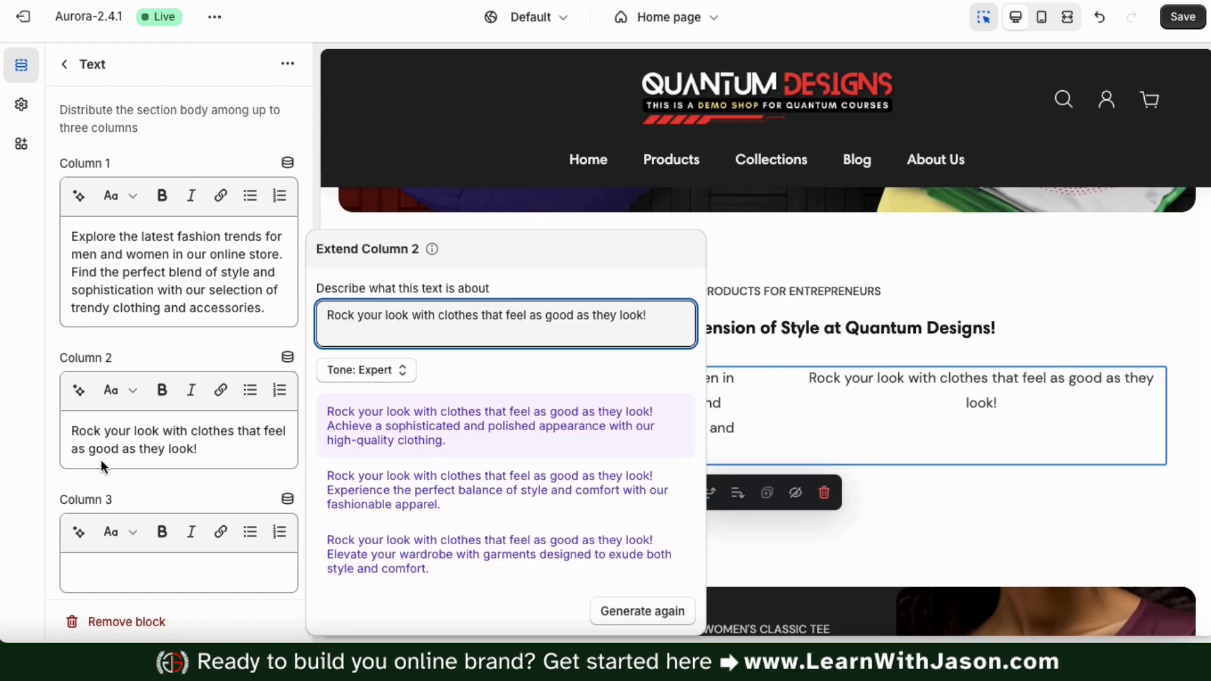
pyautogui.click(391, 554)
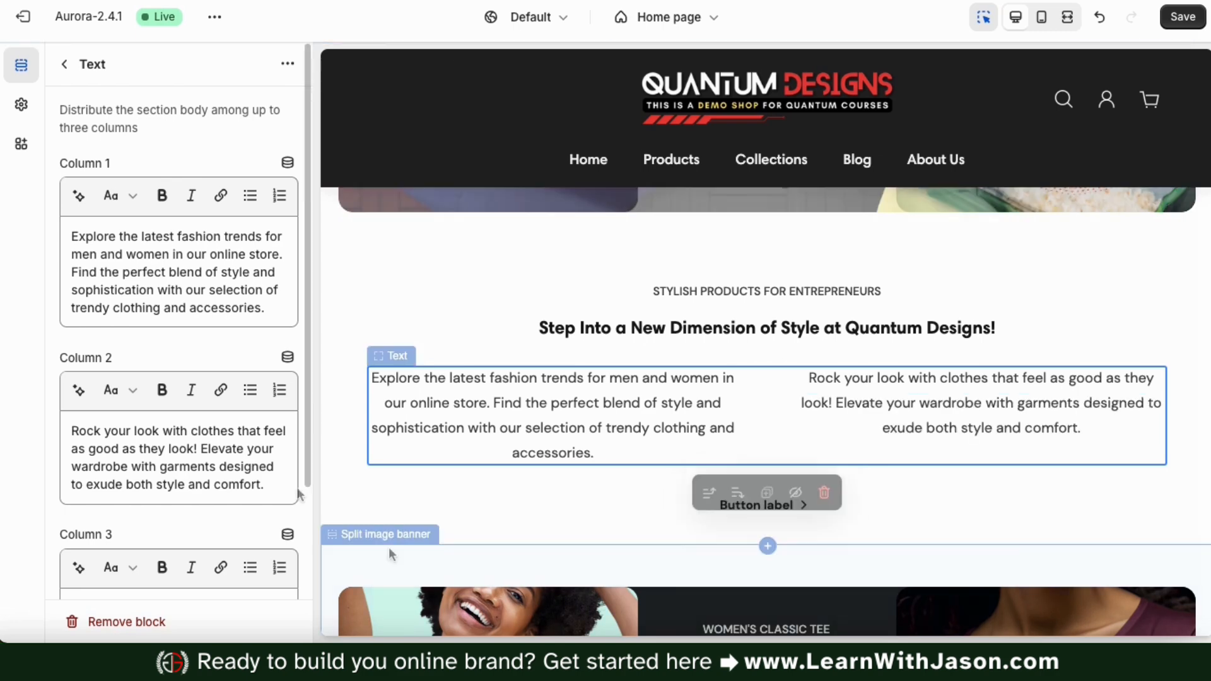
# Return to the home page section list and hide the new Rich text section's Buttons block.
pyautogui.click(64, 64)
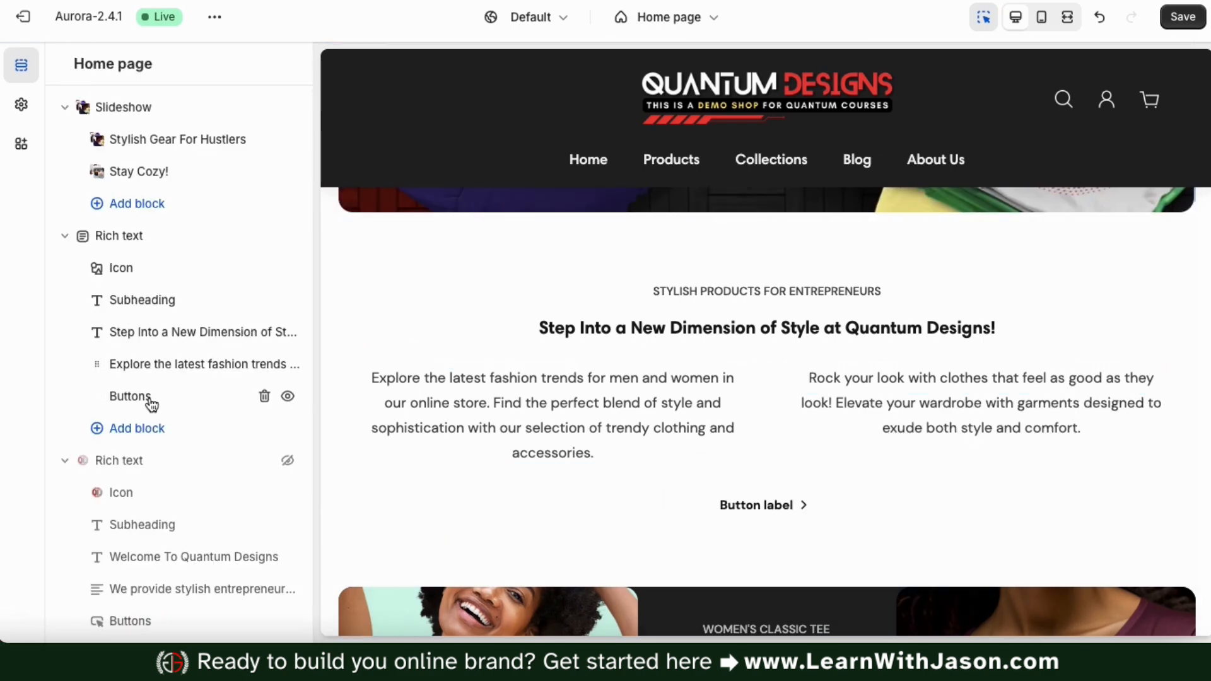
pyautogui.click(287, 395)
# Set the QD_LOGO image as the Rich text section's custom icon at 114 px and return to the section list.
pyautogui.click(145, 269)
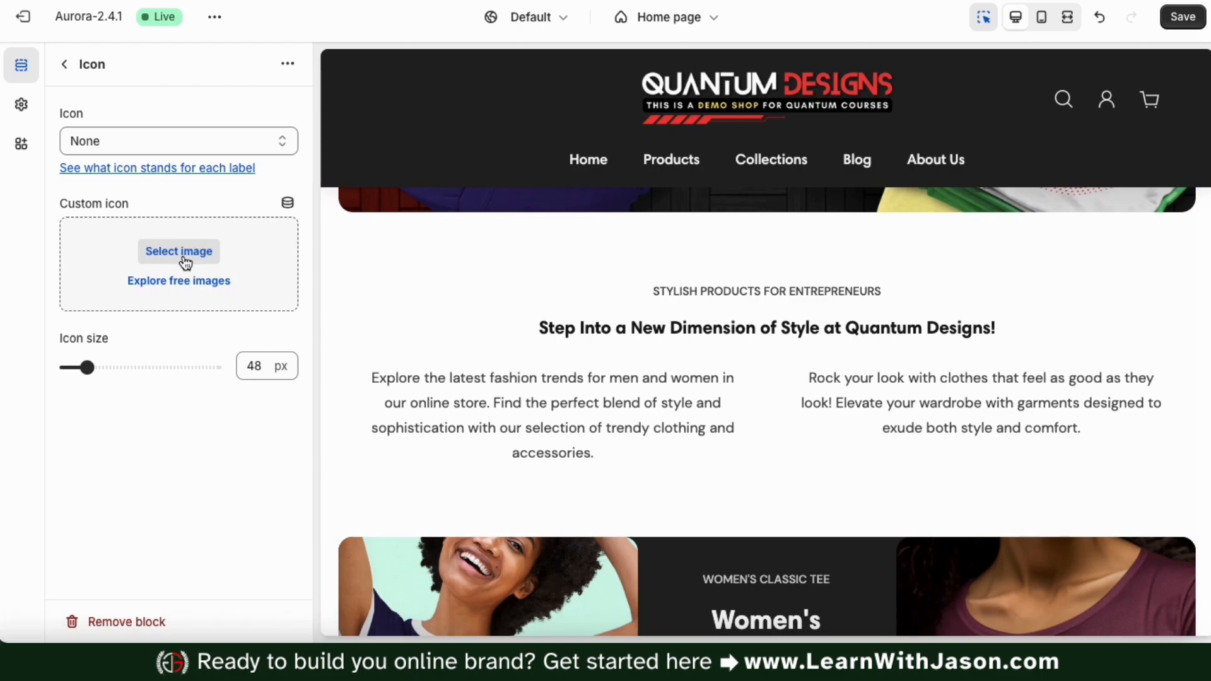
pyautogui.click(185, 261)
pyautogui.scroll(-10, 782, 452)
pyautogui.click(722, 343)
pyautogui.click(1006, 569)
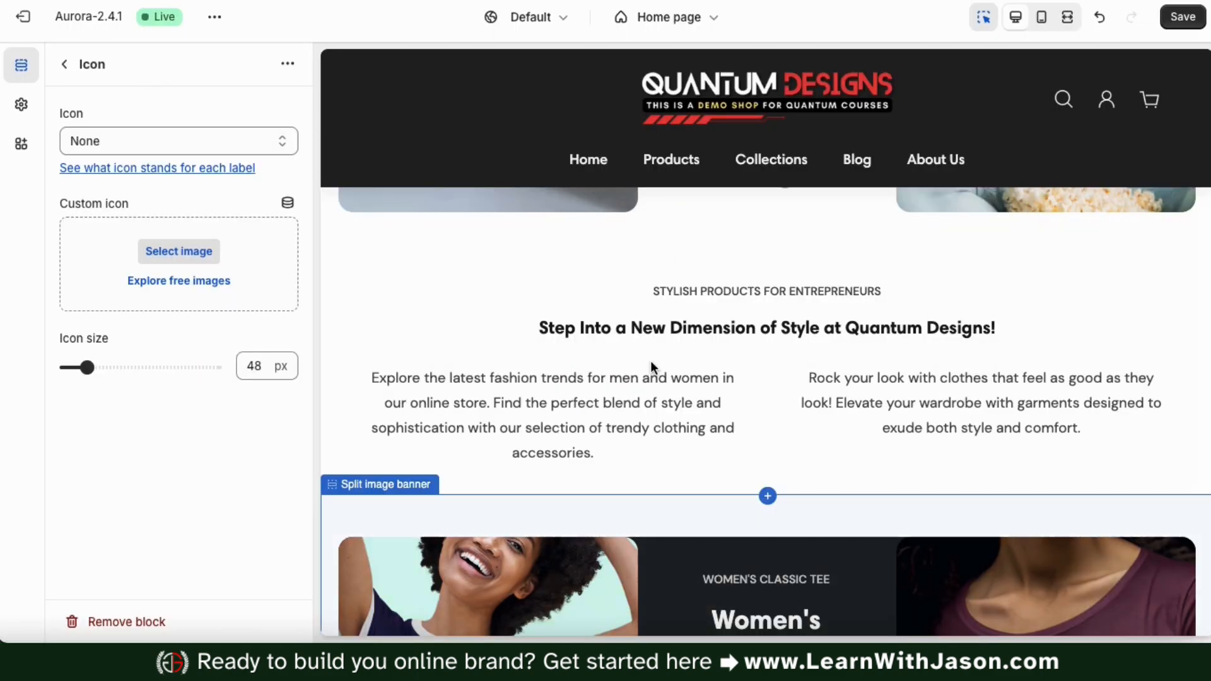
pyautogui.moveTo(127, 558); pyautogui.dragTo(142, 556)
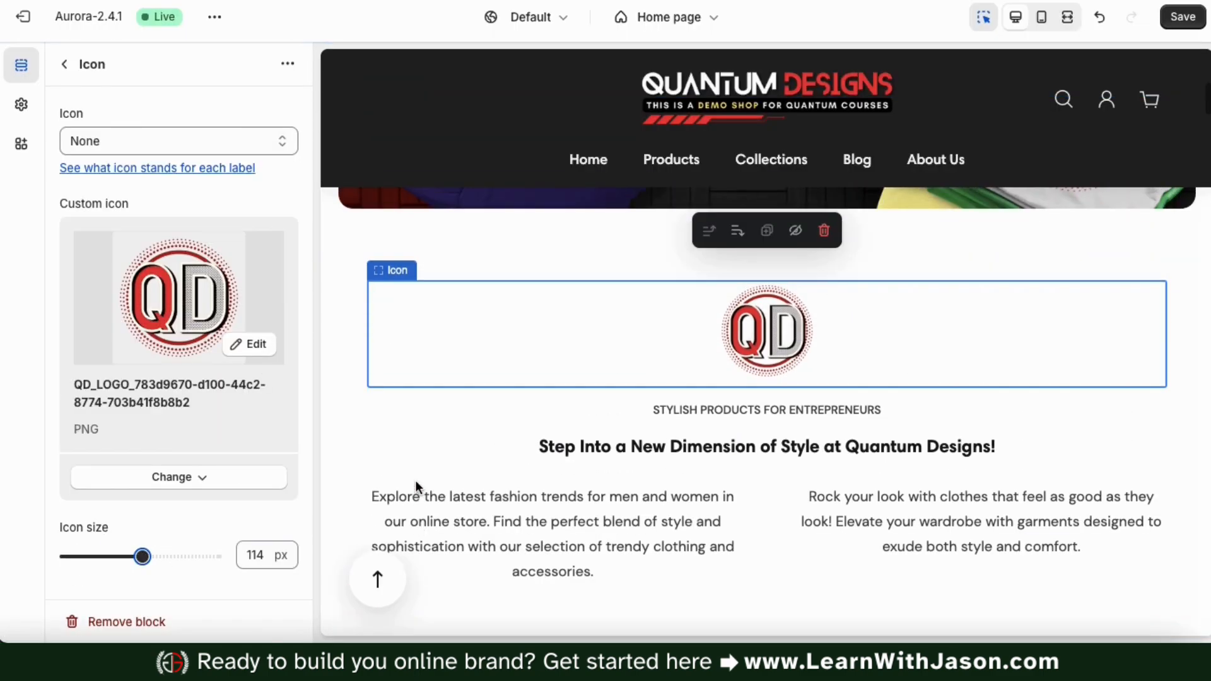
pyautogui.click(63, 64)
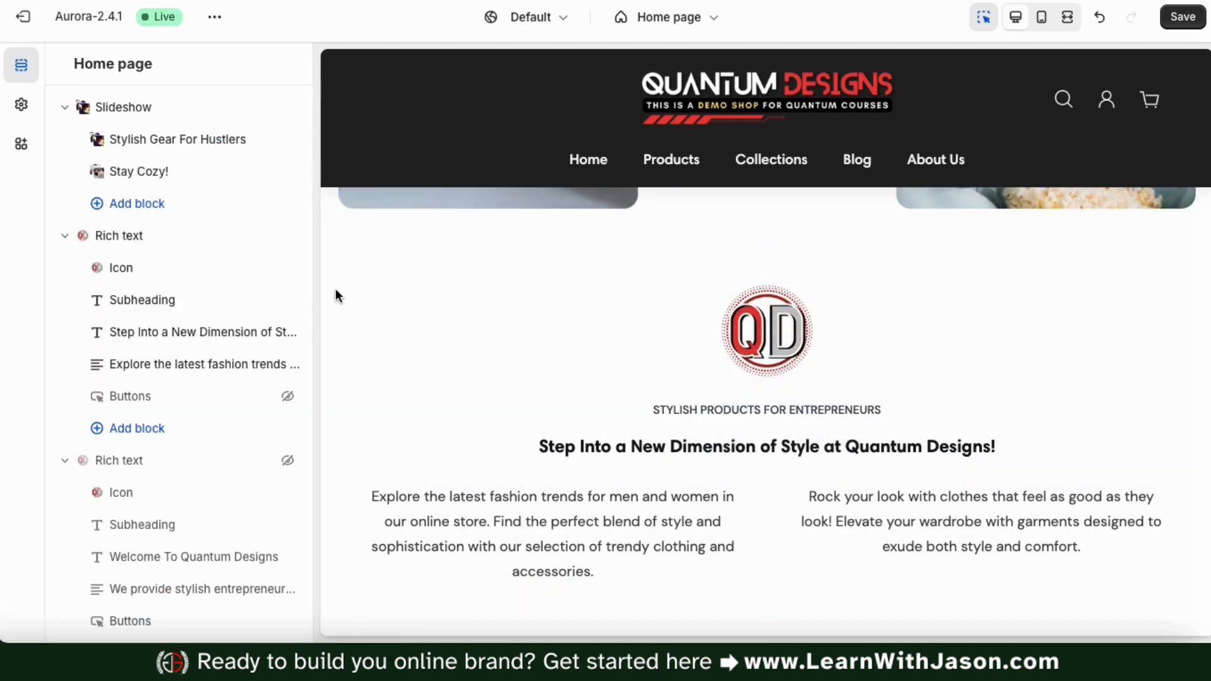
# Examine the finished Rich text section in the mobile preview and on the storefront's home page.
pyautogui.scroll(-1, 334, 295)
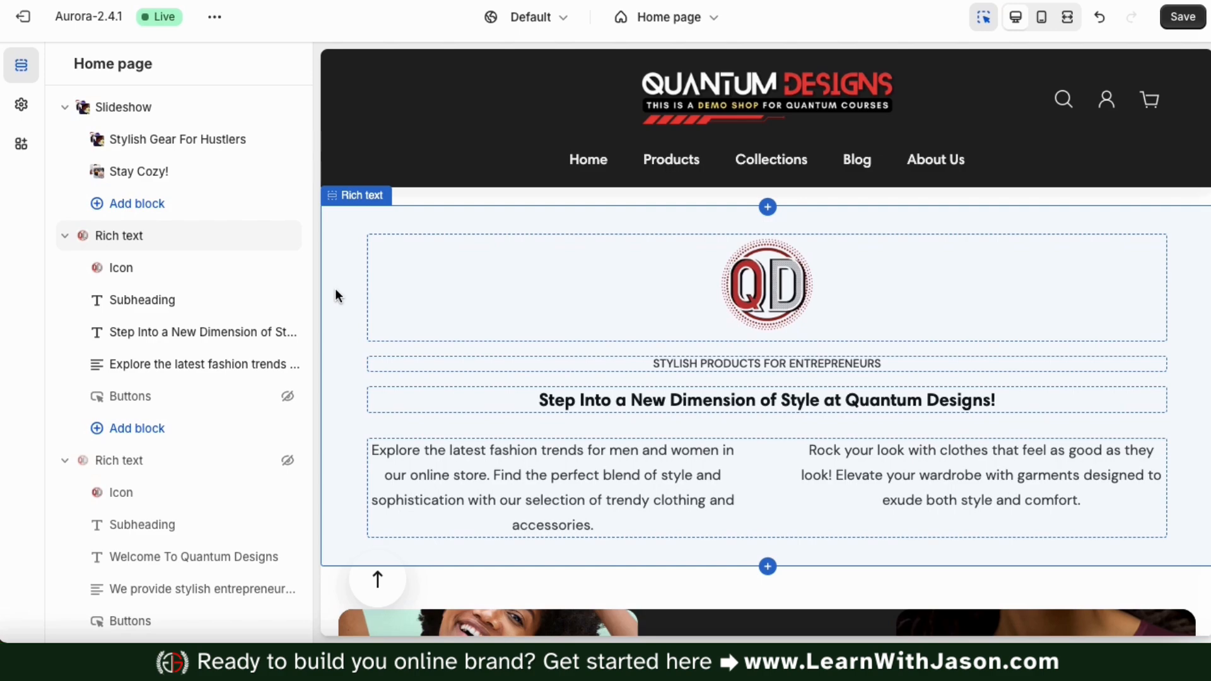
pyautogui.click(1041, 18)
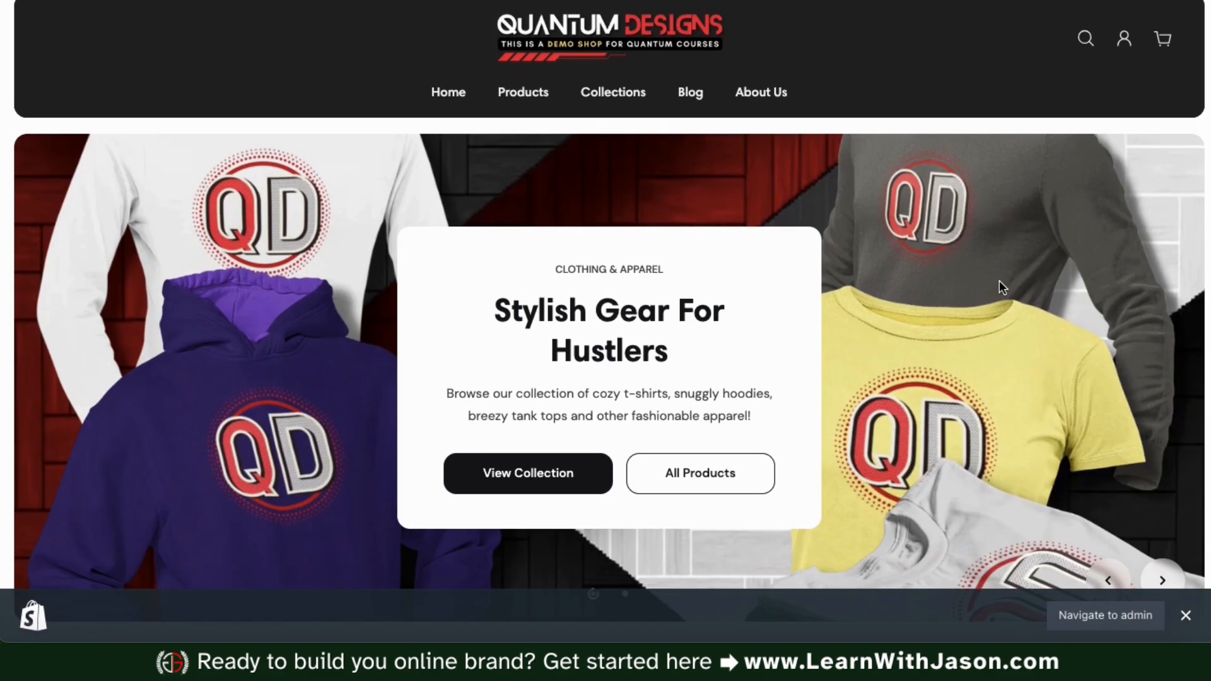
pyautogui.scroll(-6, 998, 280)
pyautogui.scroll(1, 999, 281)
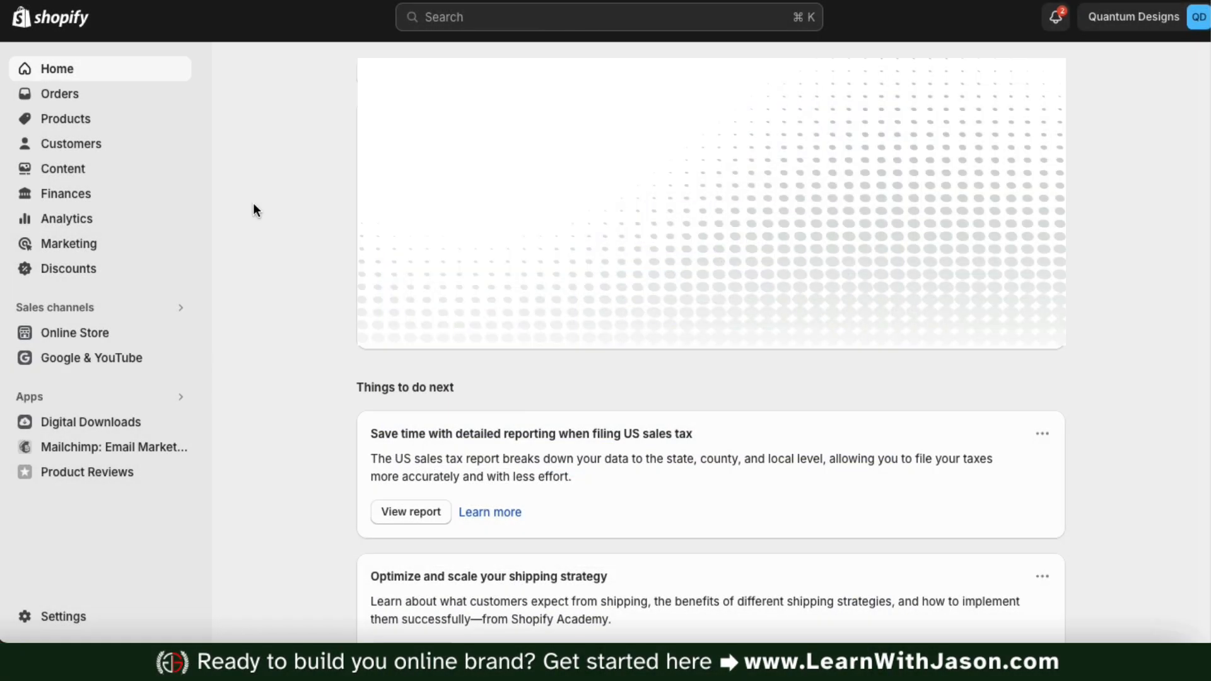
# Open the "Trucker Cap w/ Mesh Back" product from the store admin's product list.
pyautogui.click(73, 134)
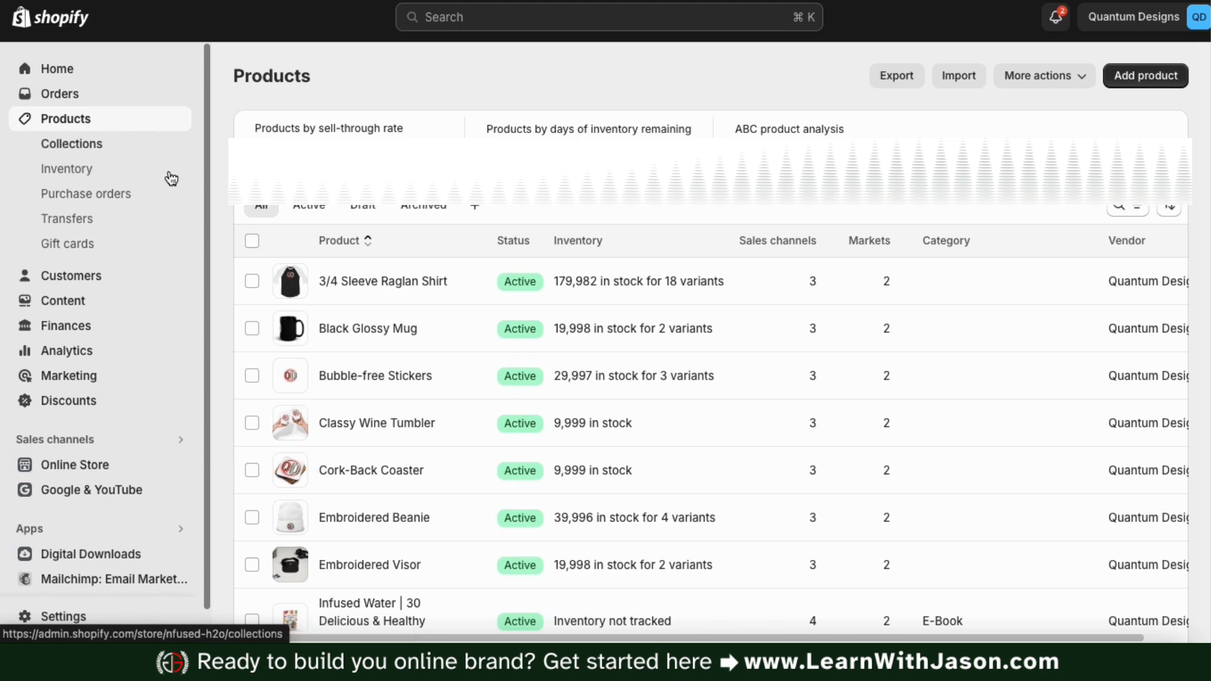
pyautogui.scroll(-7, 413, 353)
pyautogui.scroll(-8, 413, 354)
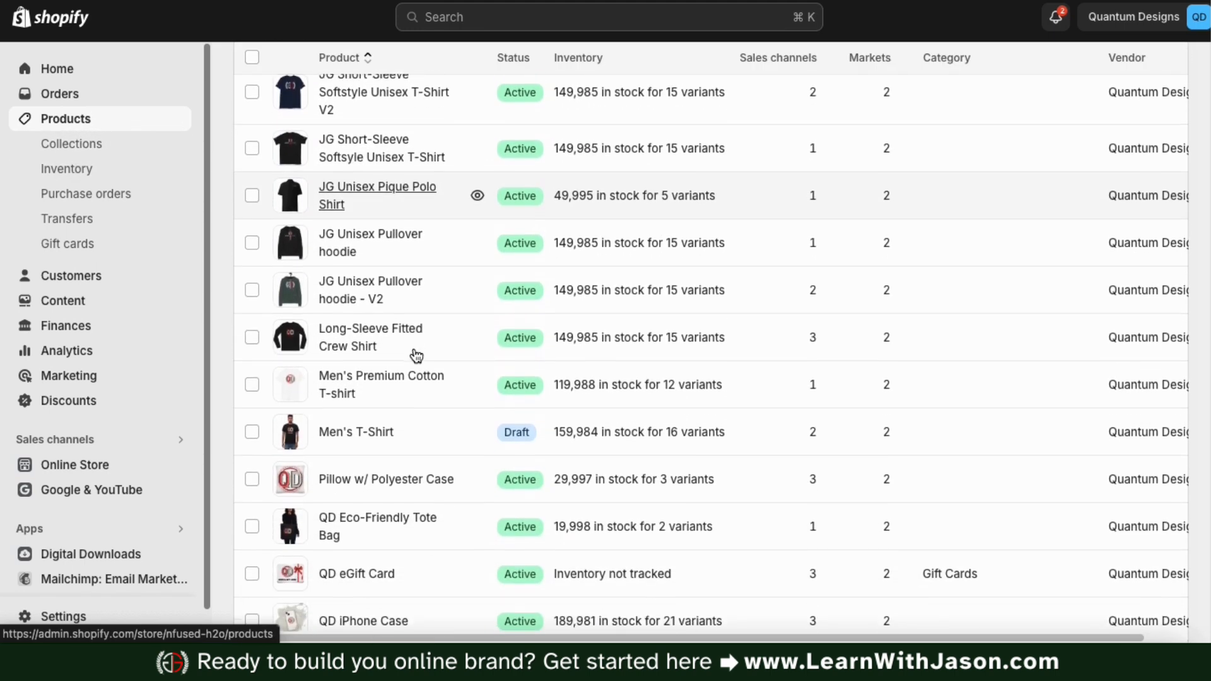
pyautogui.scroll(-4, 416, 357)
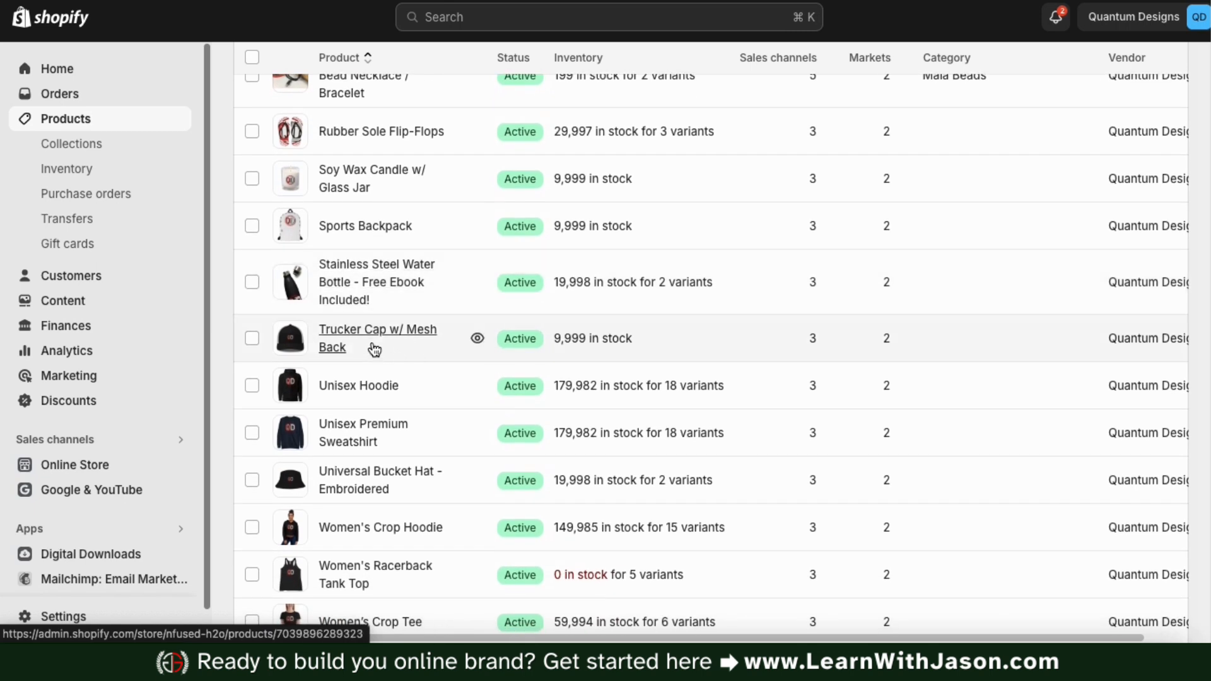
pyautogui.click(372, 341)
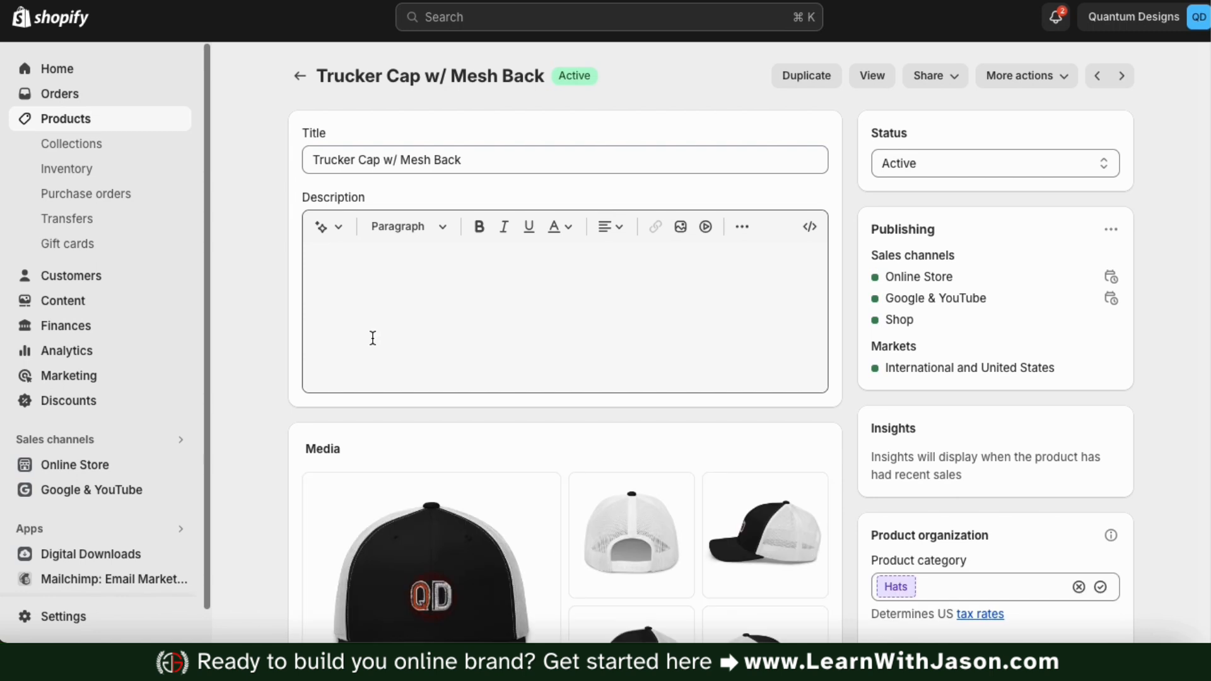
pyautogui.scroll(-1, 261, 305)
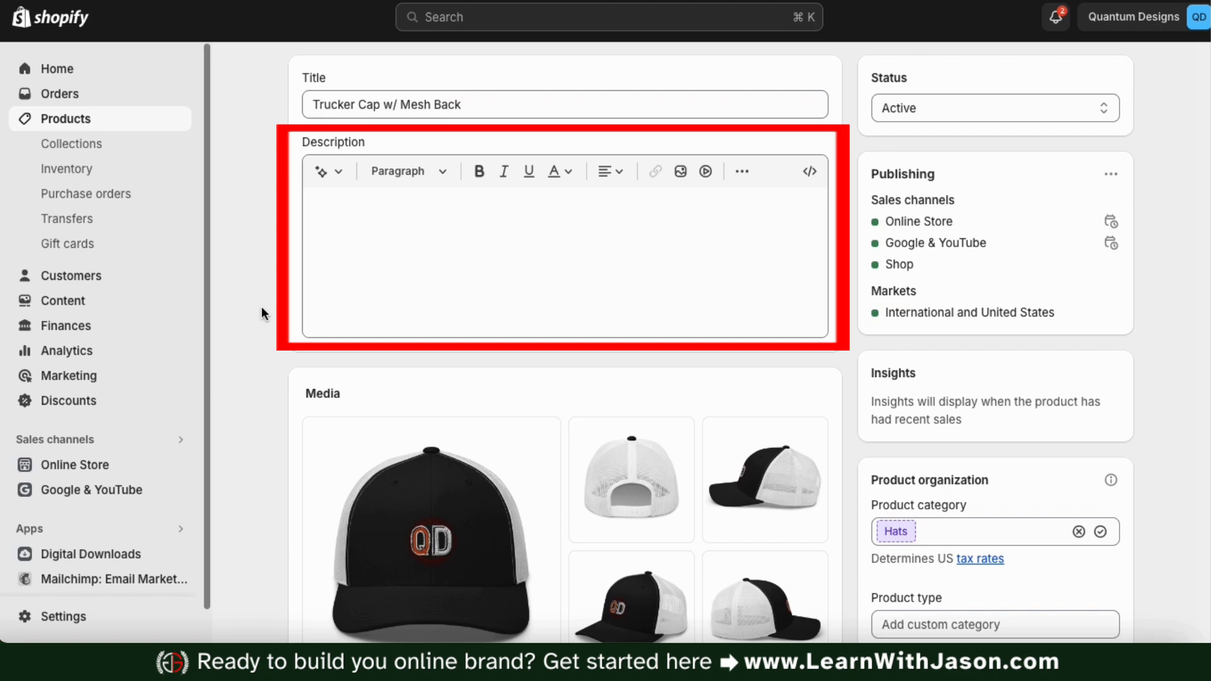
# Enter "Six-panel trucker cap, mesh back, embroidered logo, adjustable size, comfortable" as the features and keywords for generating the product description.
pyautogui.click(407, 260)
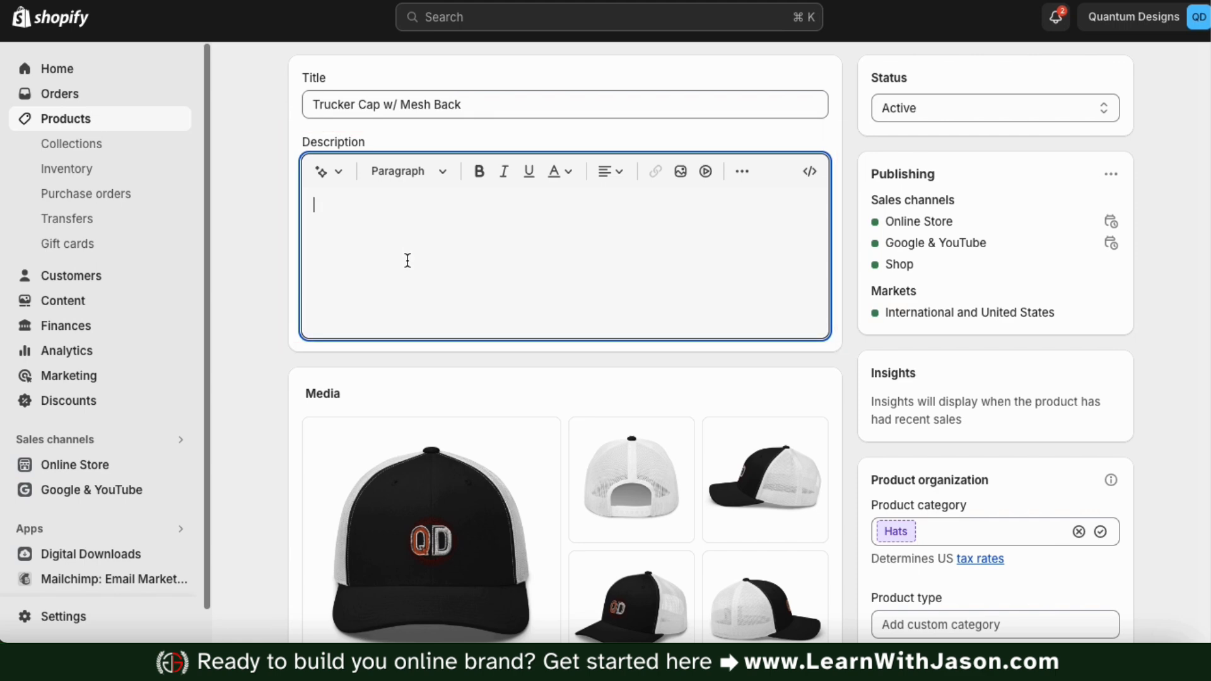
pyautogui.click(328, 179)
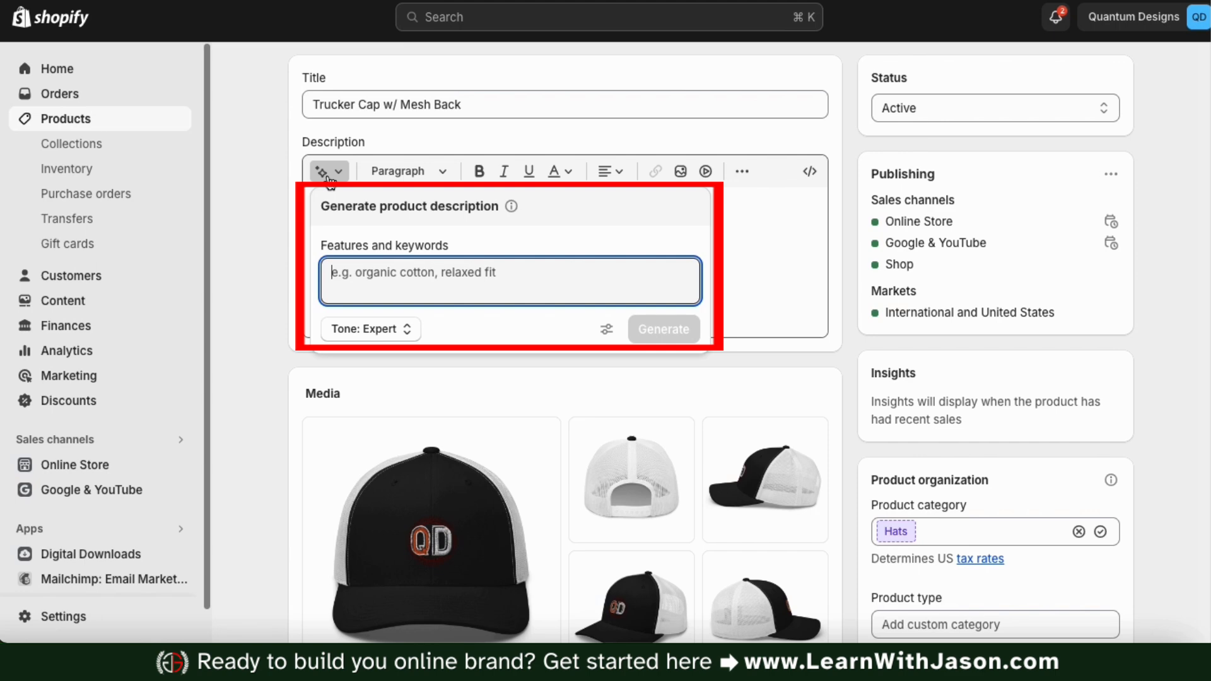
pyautogui.click(457, 211)
pyautogui.click(514, 284)
pyautogui.click(513, 283)
pyautogui.write('Six-pan')
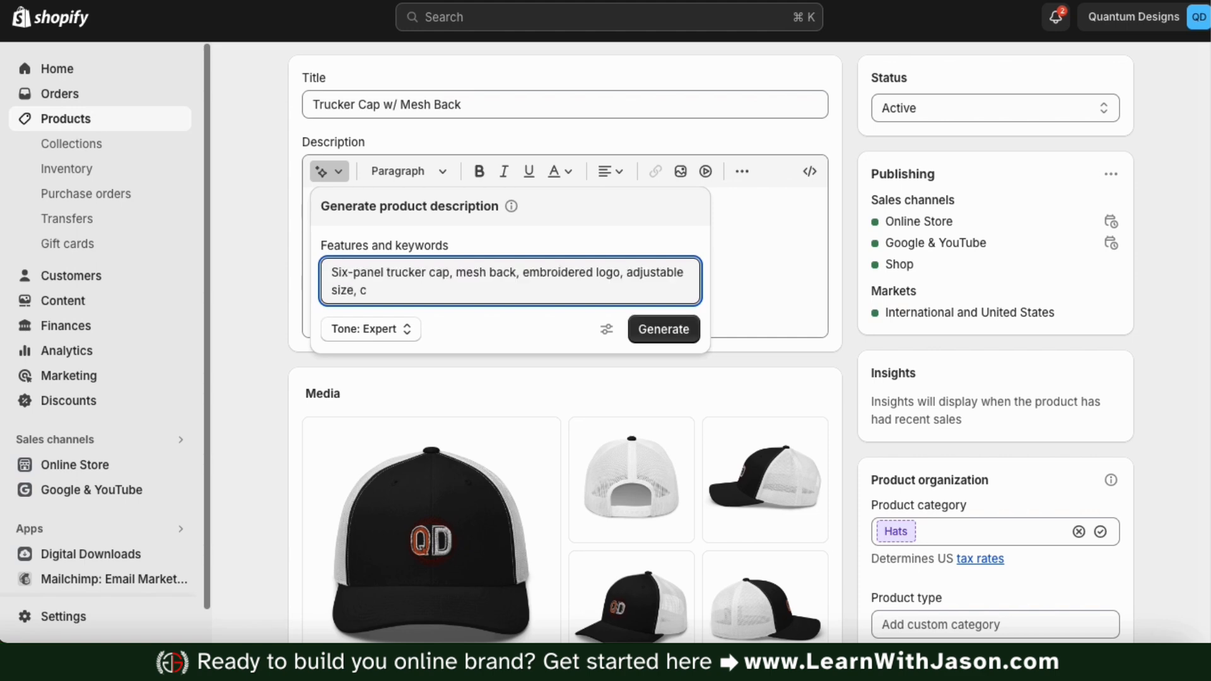
pyautogui.write('omfortable')
pyautogui.click(520, 317)
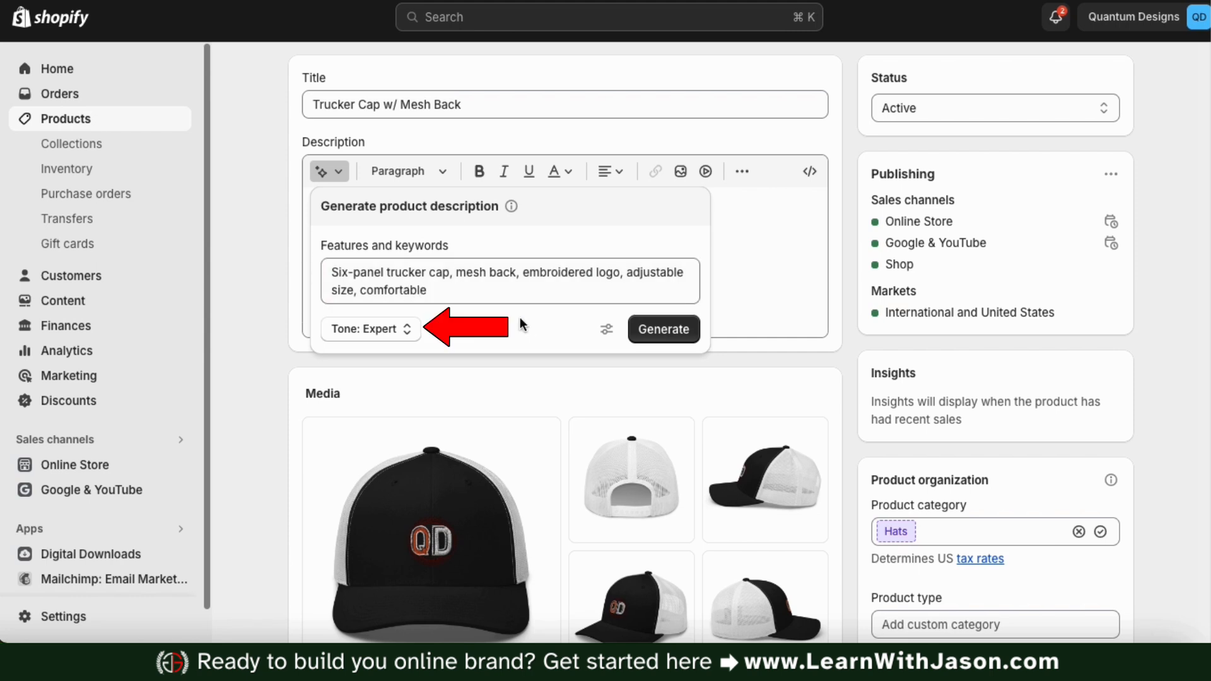
# Generate the product description in the Sophisticated tone without special instructions and rate the result positively.
pyautogui.click(413, 336)
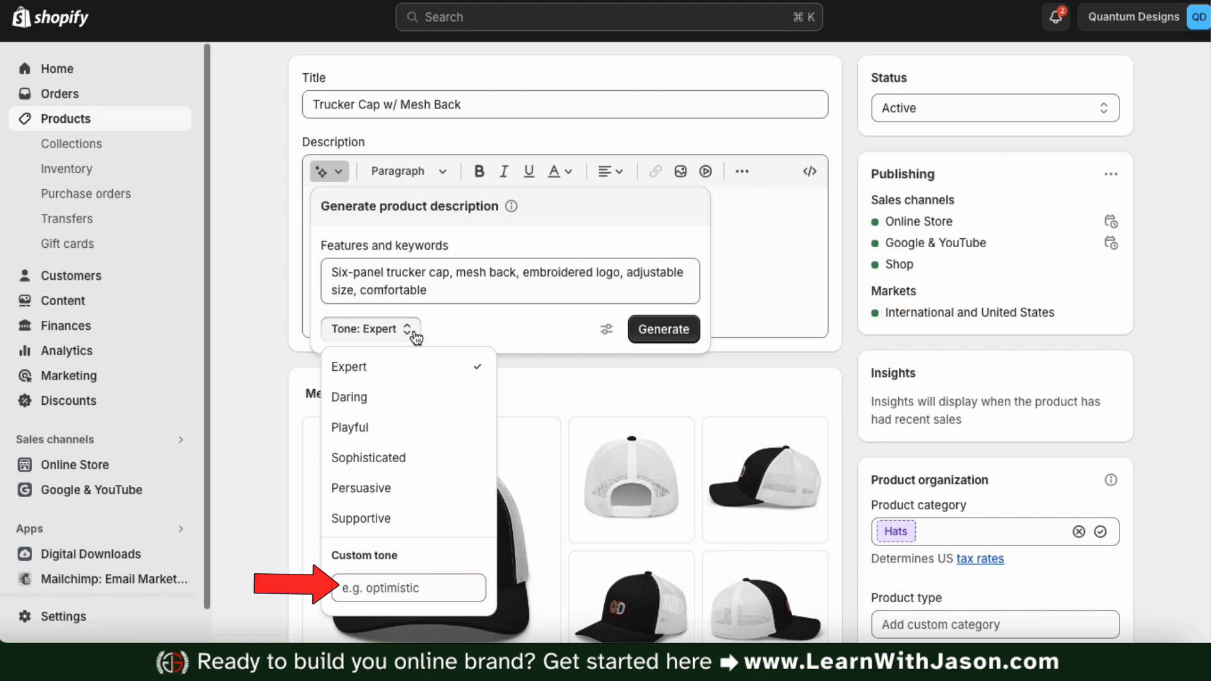
pyautogui.click(439, 465)
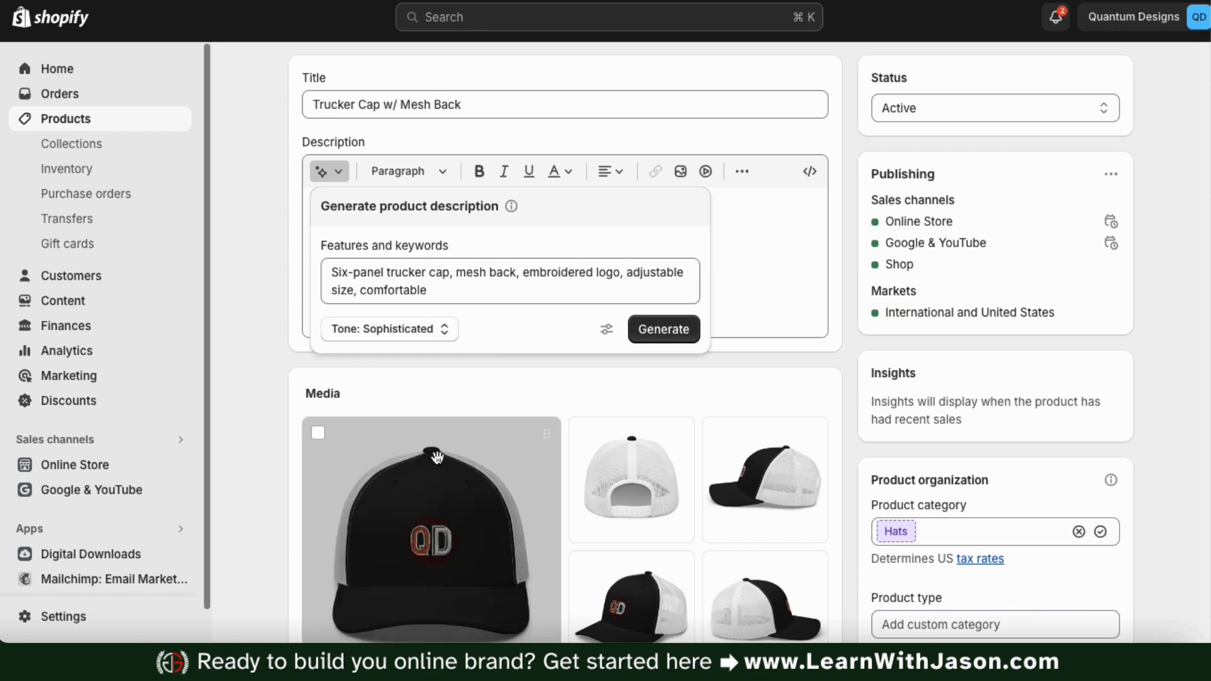
pyautogui.click(606, 333)
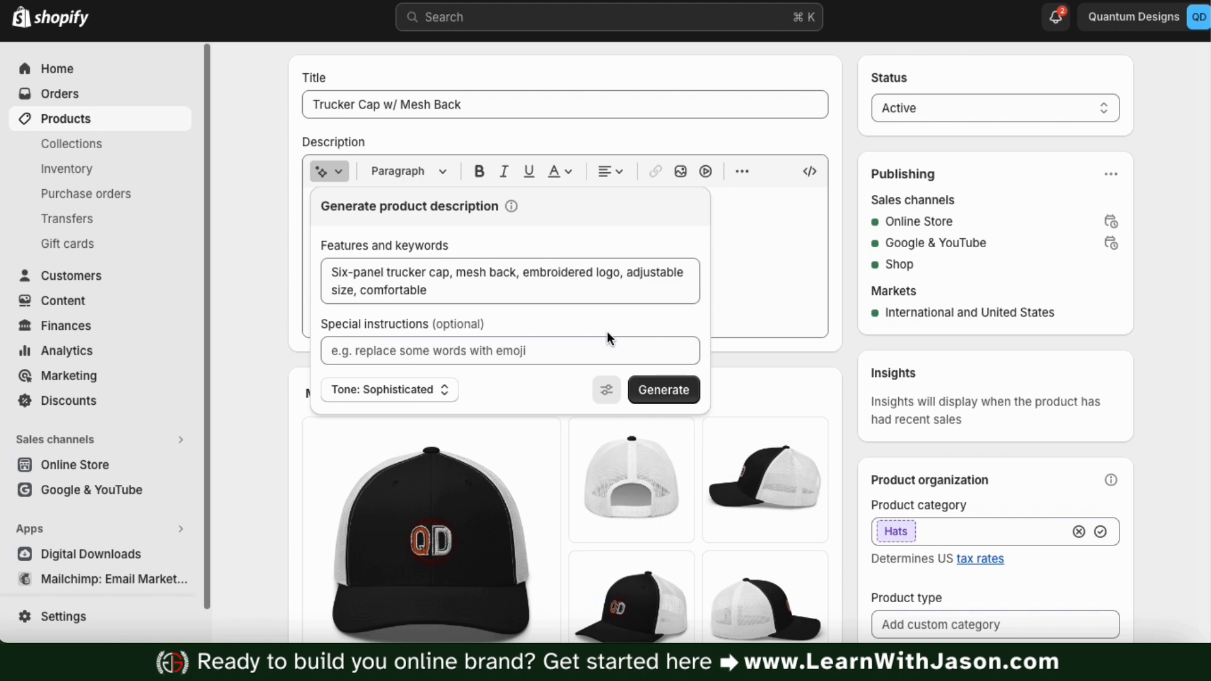
pyautogui.click(607, 391)
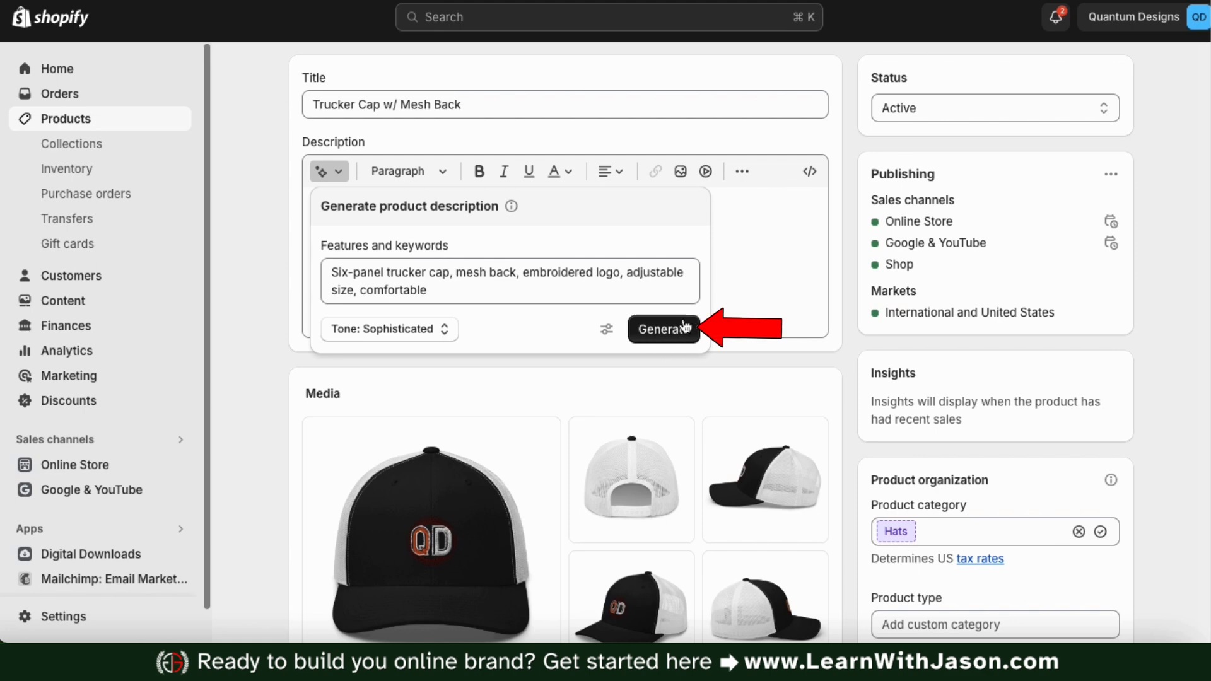
pyautogui.click(675, 340)
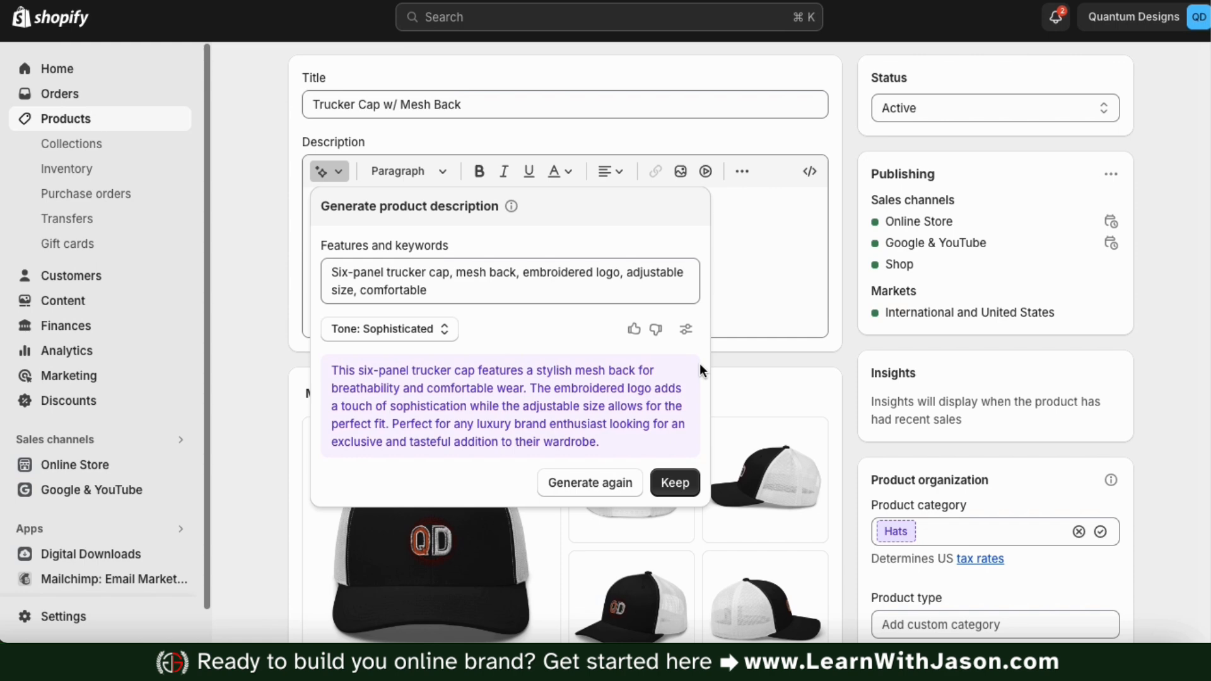
pyautogui.click(634, 329)
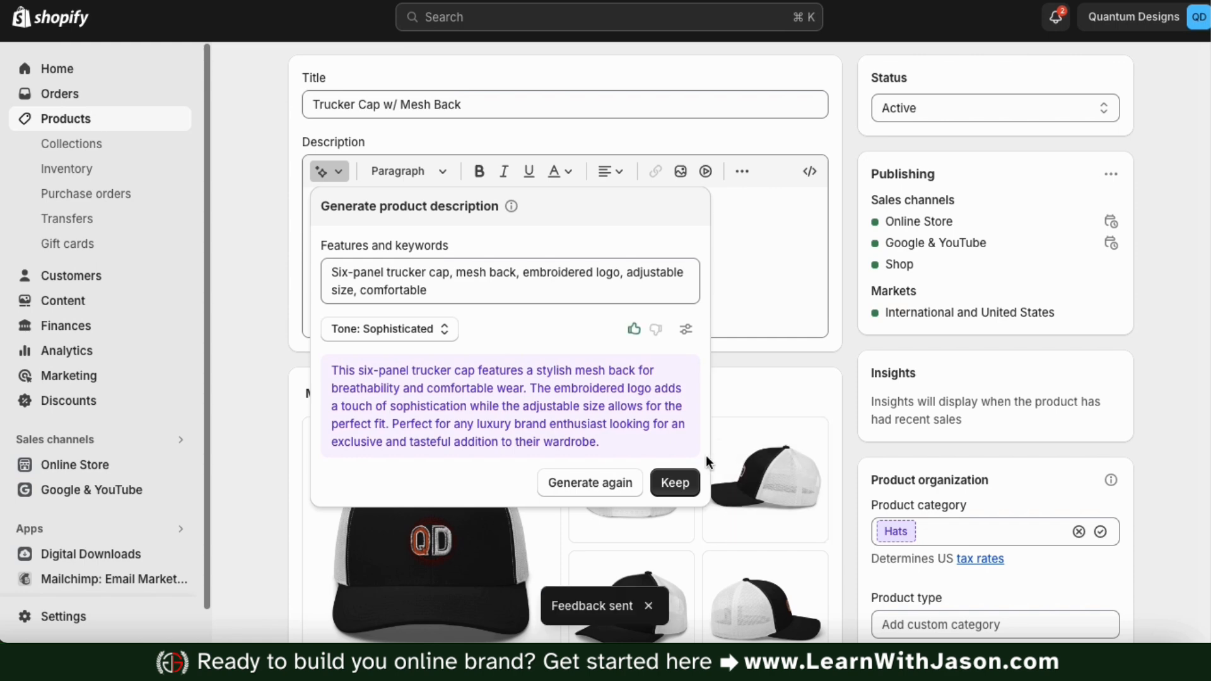
# Keep the generated product description and replace it with an AI-extended version in the Sophisticated tone.
pyautogui.click(686, 484)
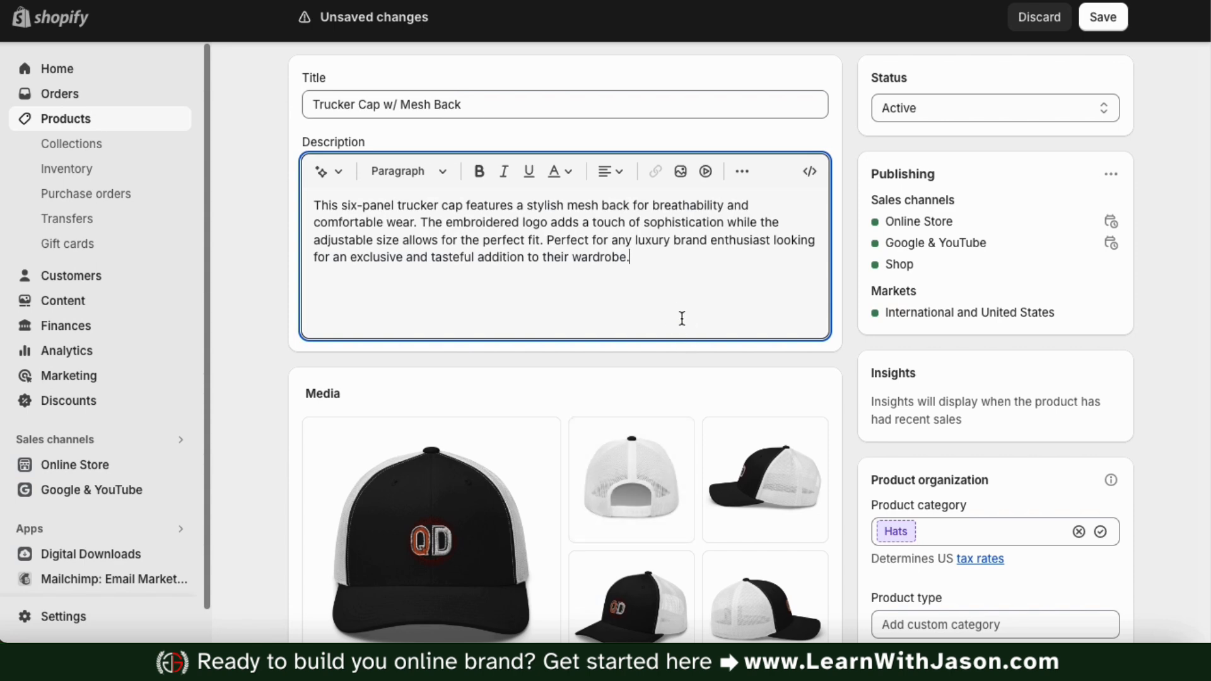
pyautogui.moveTo(651, 263); pyautogui.dragTo(314, 205)
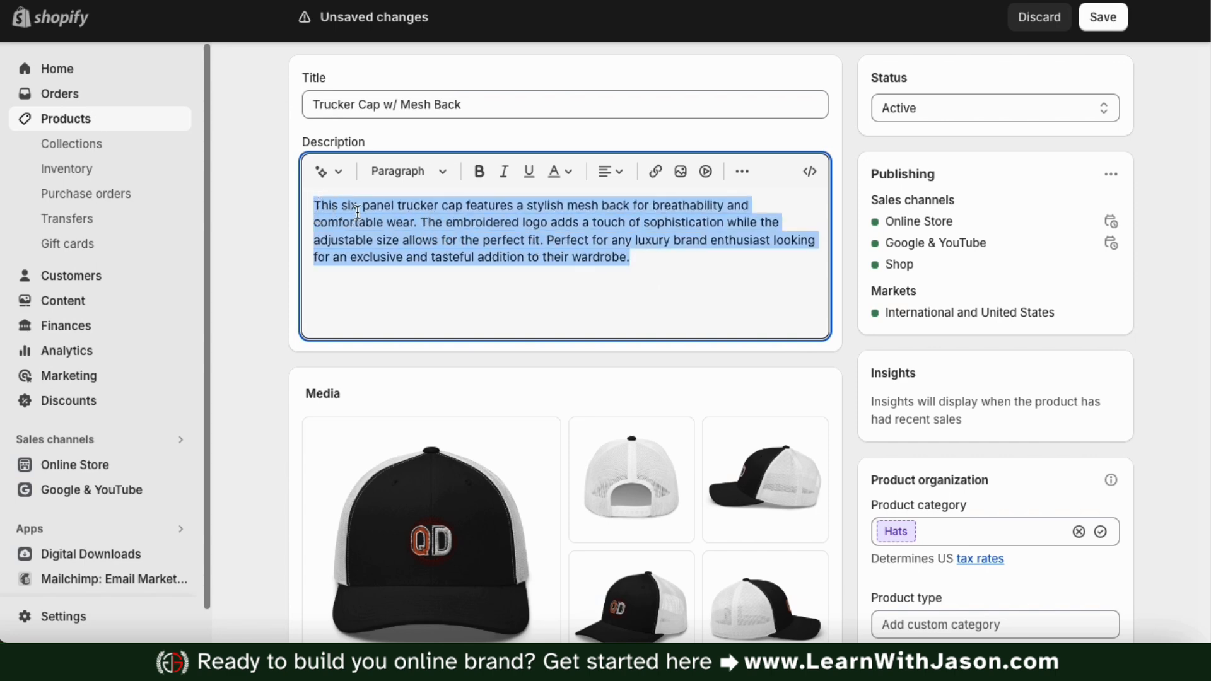
pyautogui.click(339, 180)
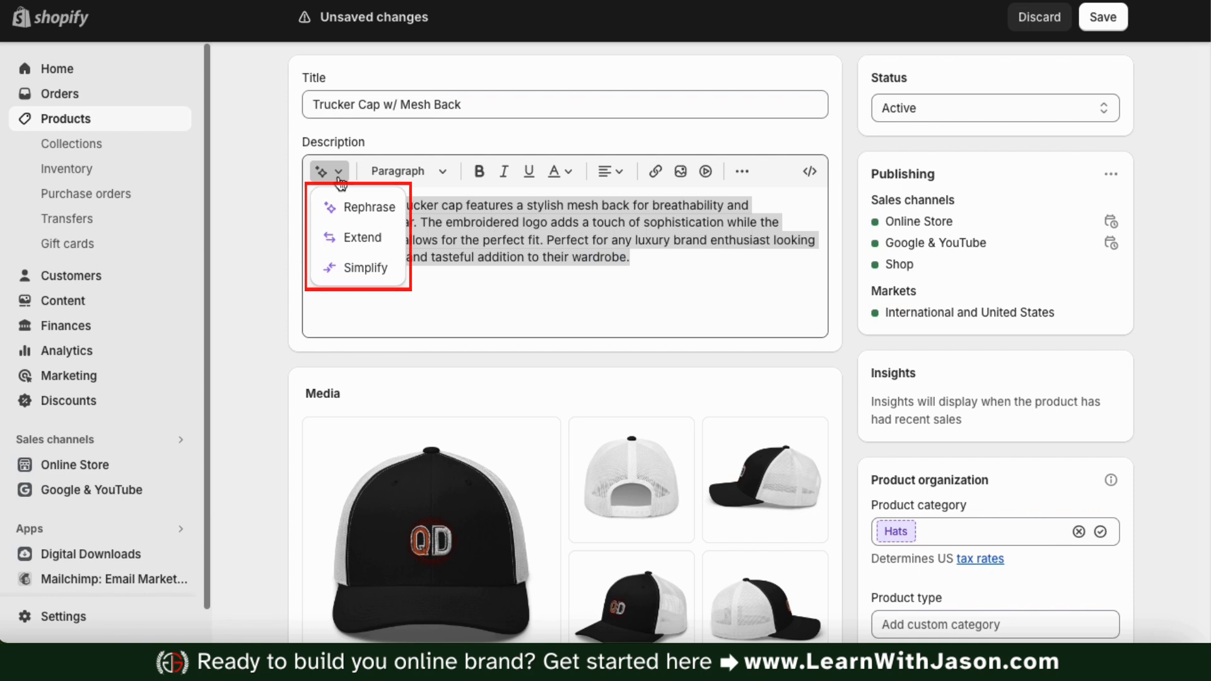
pyautogui.click(355, 242)
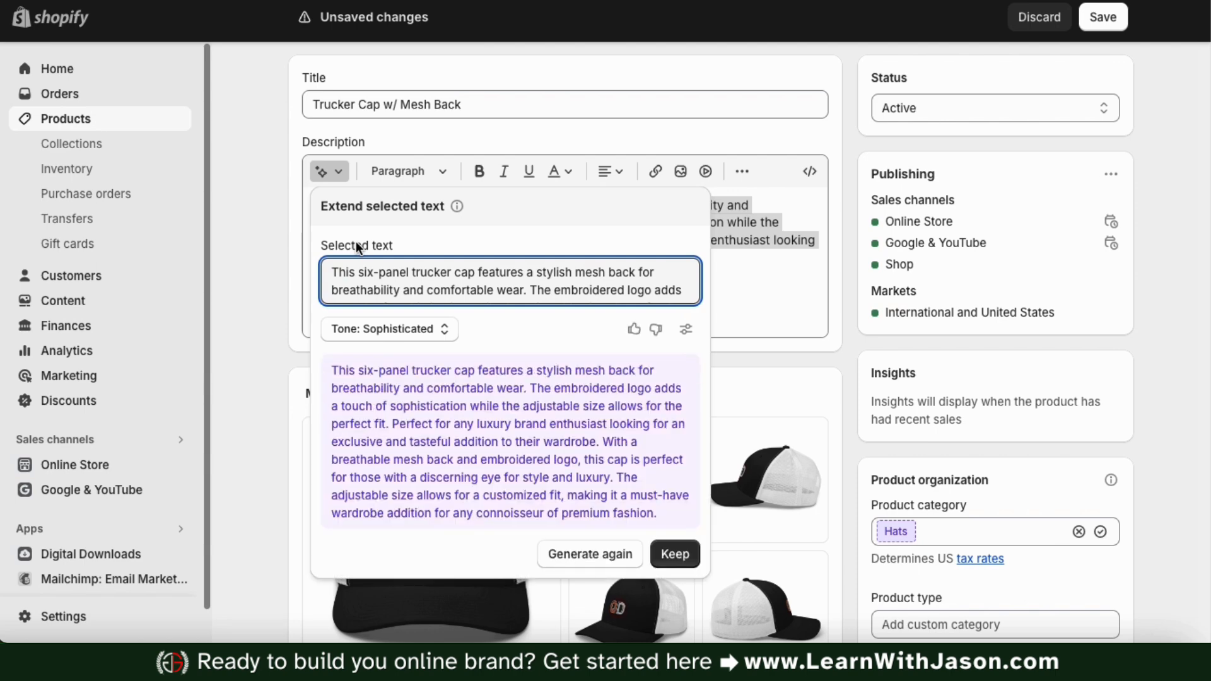
pyautogui.scroll(-1, 462, 384)
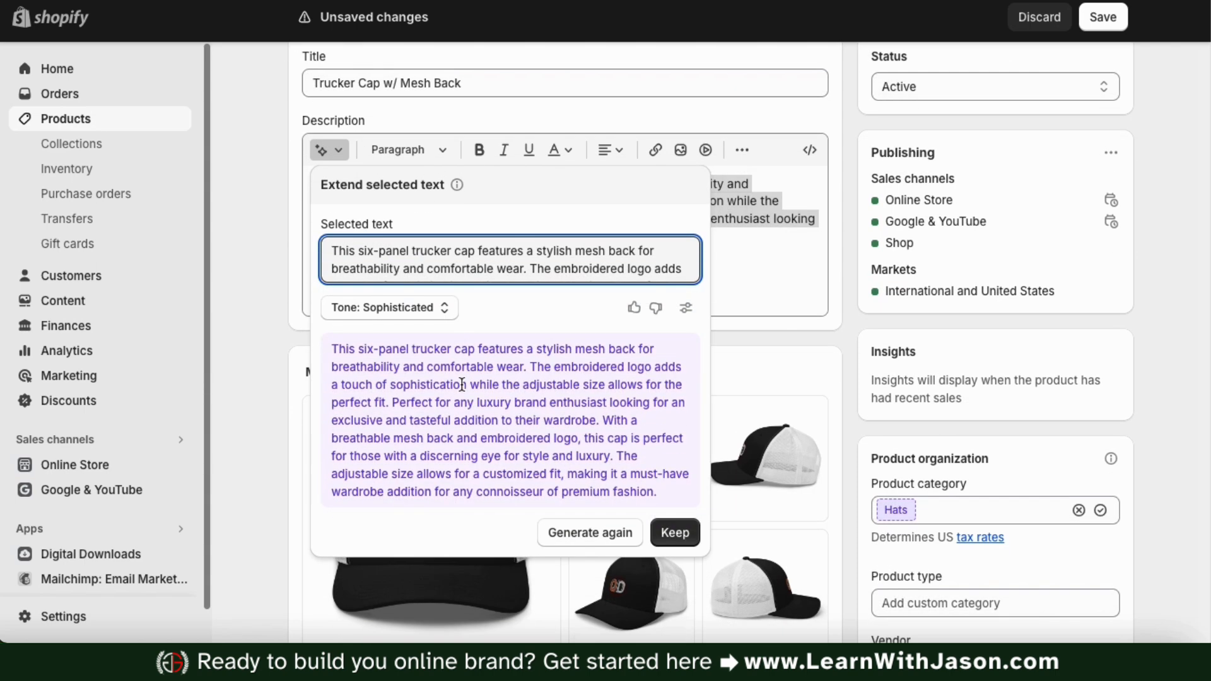
pyautogui.click(678, 528)
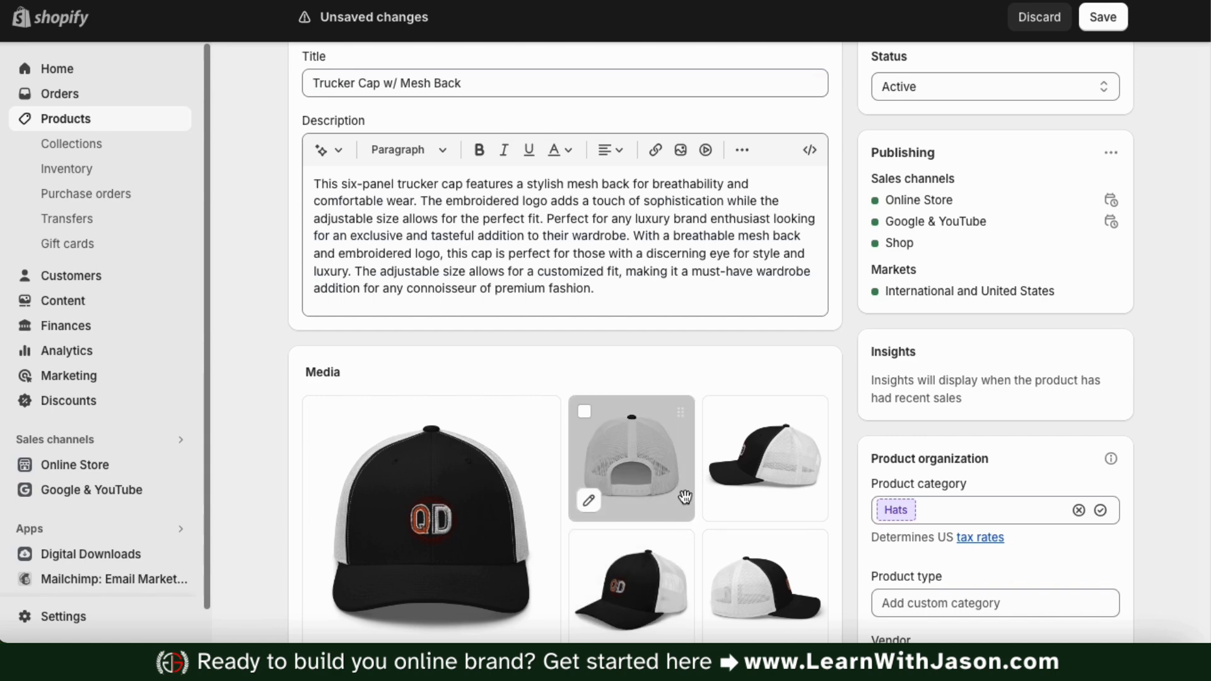
# Split the description into two paragraphs, starting the second at "With a breathable mesh back".
pyautogui.scroll(1, 667, 274)
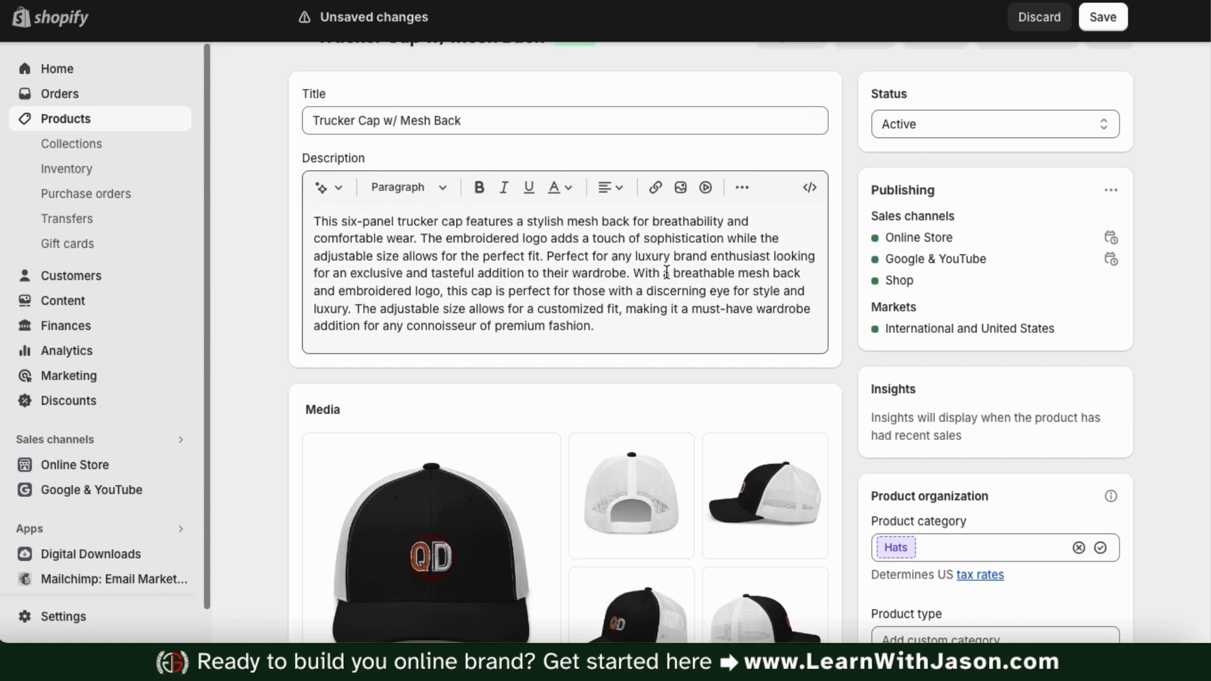
pyautogui.click(548, 255)
pyautogui.click(633, 272)
pyautogui.press('Return')
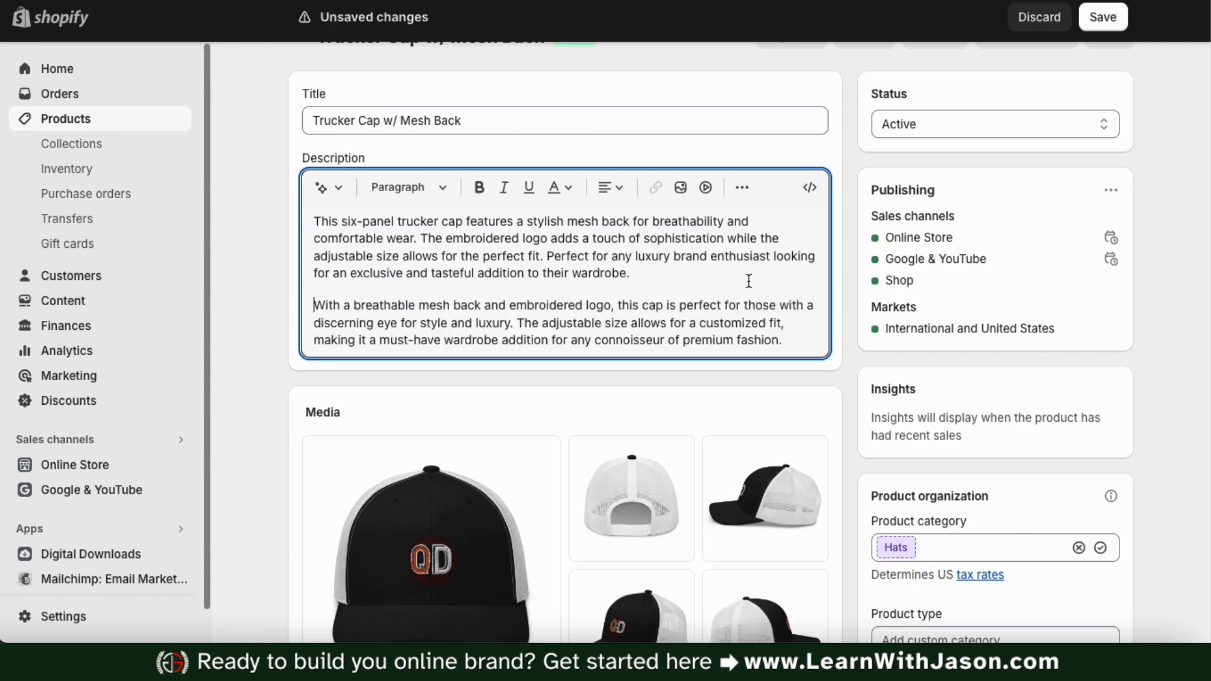
# Rephrase the description's sentence beginning "Perfect for any luxury brand enthusiast" with AI in the Expert tone and keep the regenerated version.
pyautogui.scroll(-1, 749, 281)
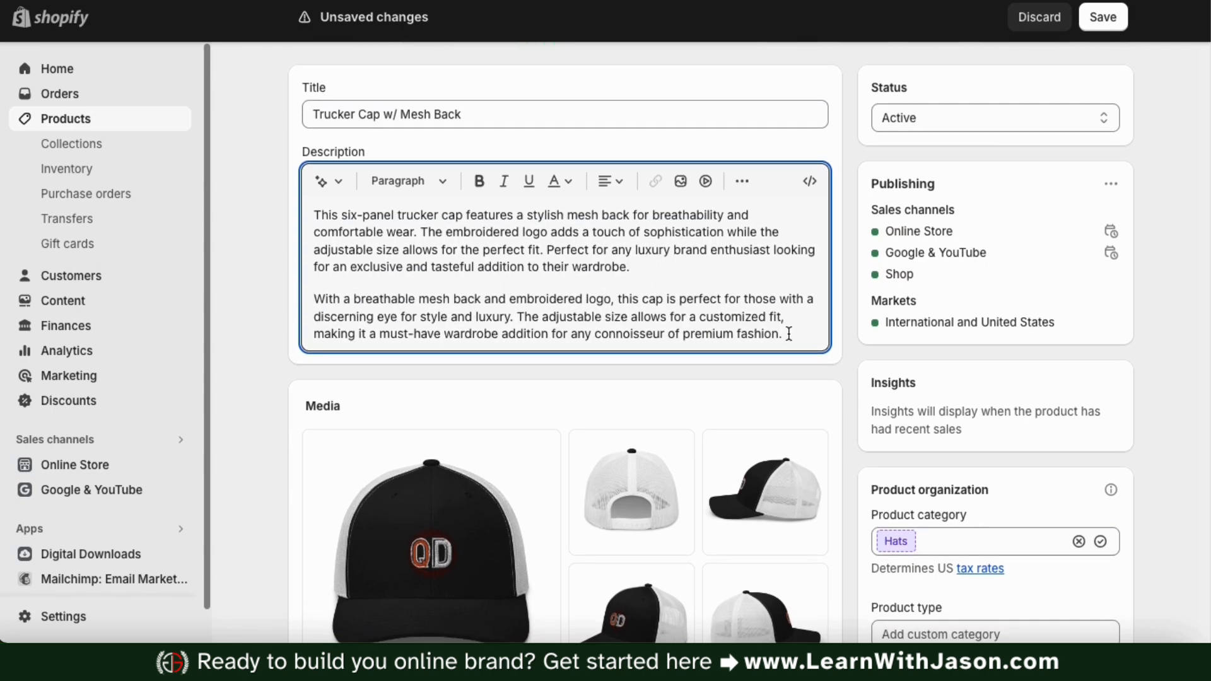
pyautogui.moveTo(660, 268); pyautogui.dragTo(549, 246)
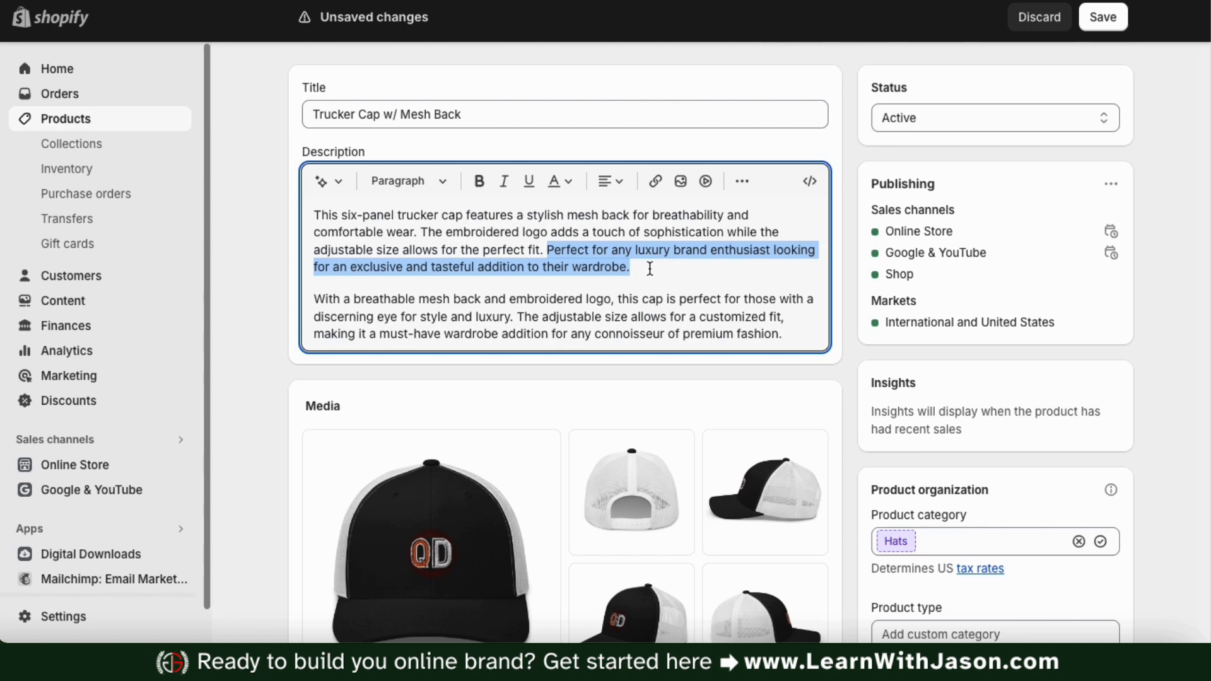
pyautogui.click(340, 186)
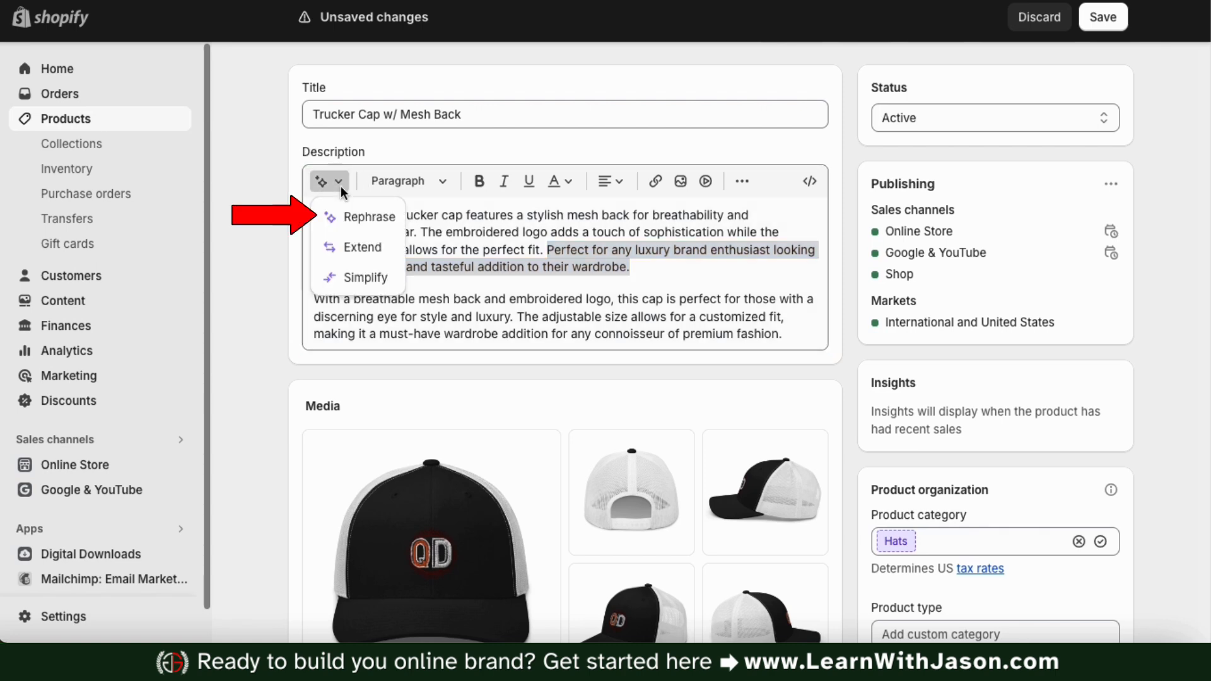
pyautogui.click(351, 218)
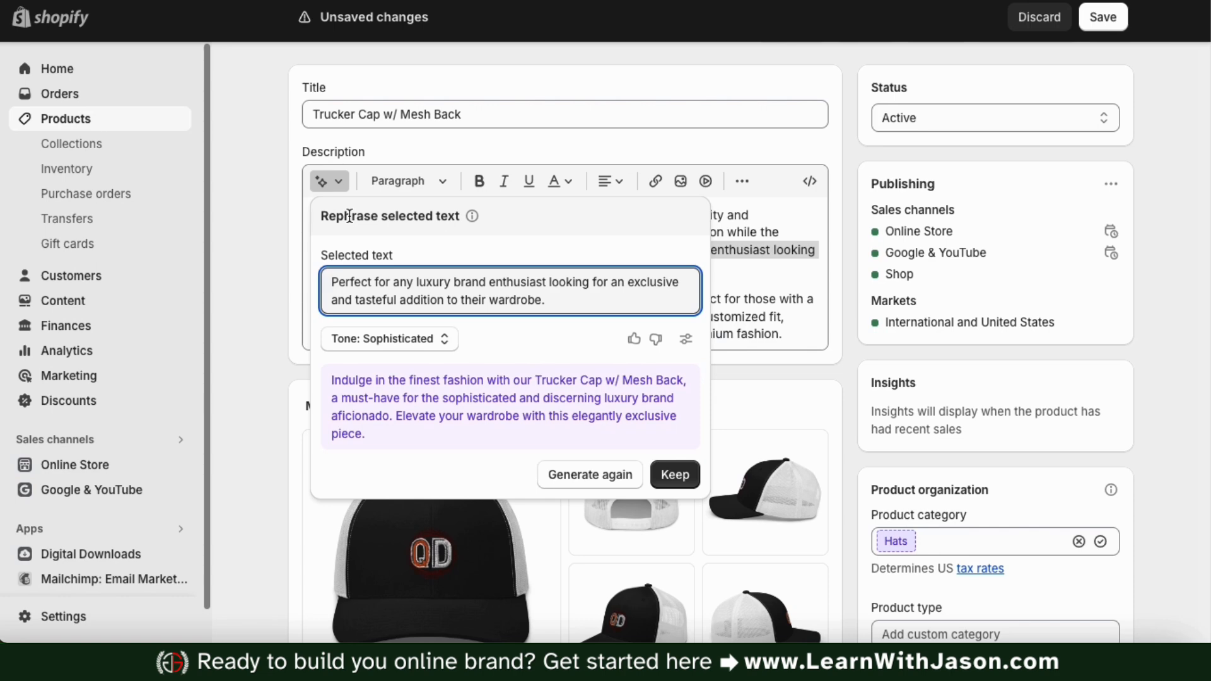
pyautogui.click(444, 340)
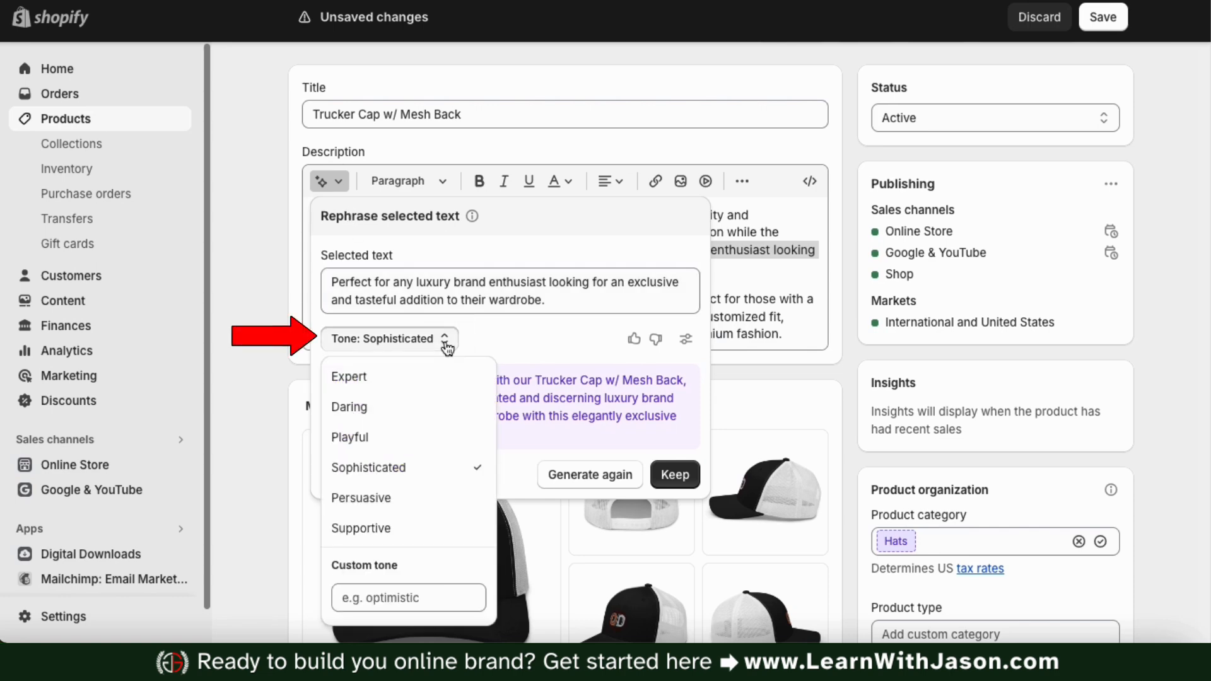
pyautogui.click(449, 381)
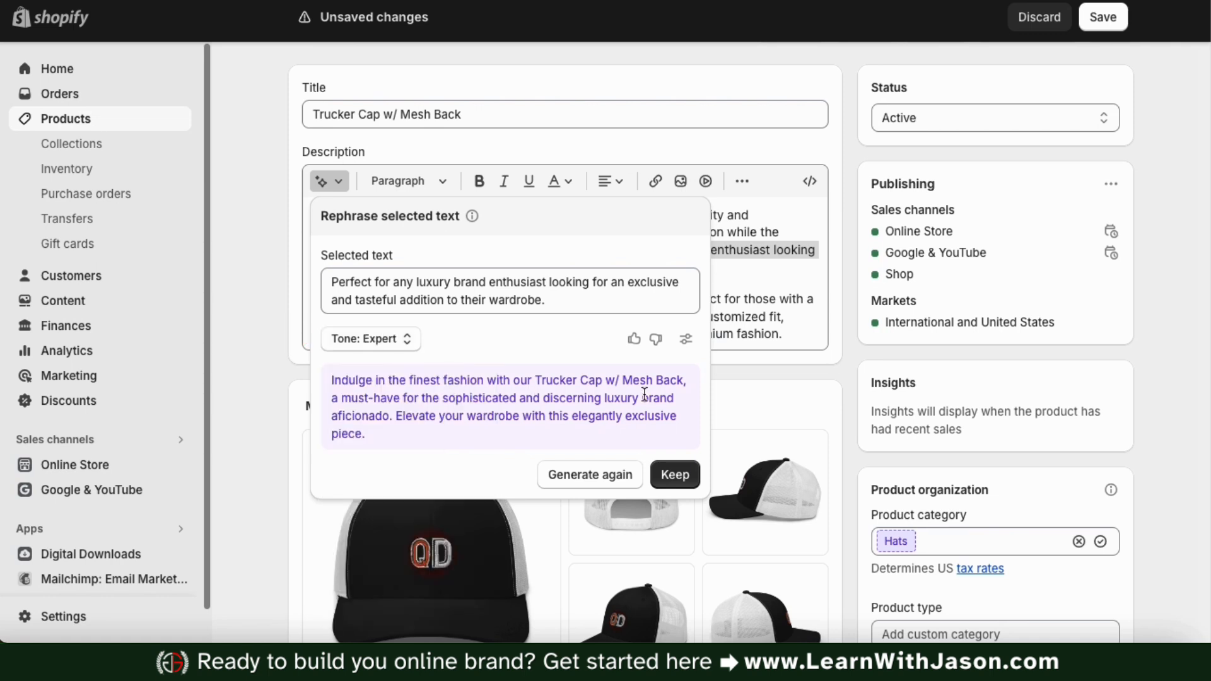
pyautogui.click(599, 485)
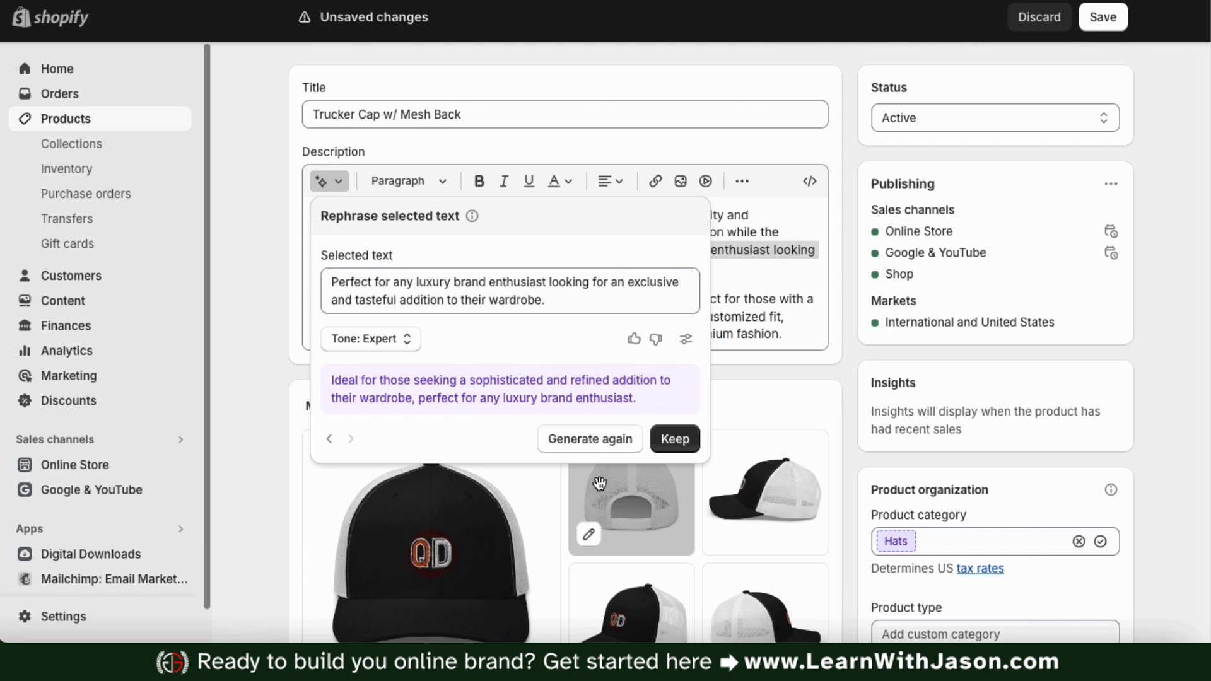
pyautogui.click(674, 440)
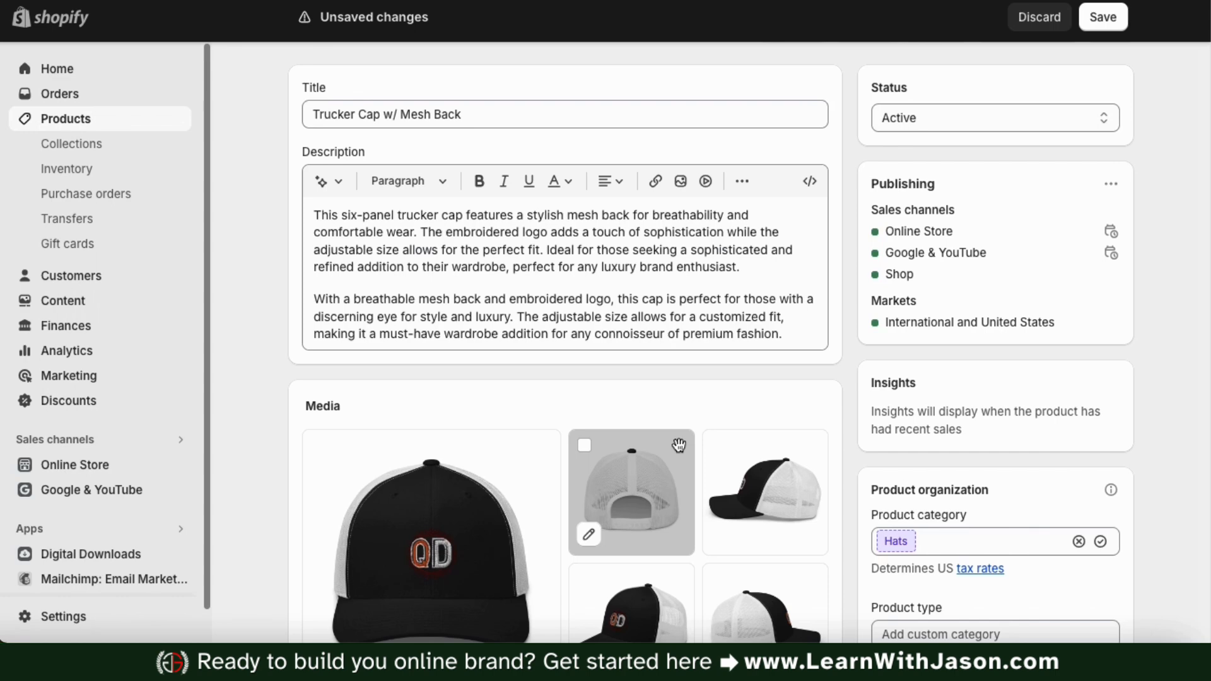
# Add a third description paragraph beginning "This six-panel" and containing "60 cm)", and view the product's storefront page.
pyautogui.click(789, 337)
pyautogui.write('This six-panel truc')
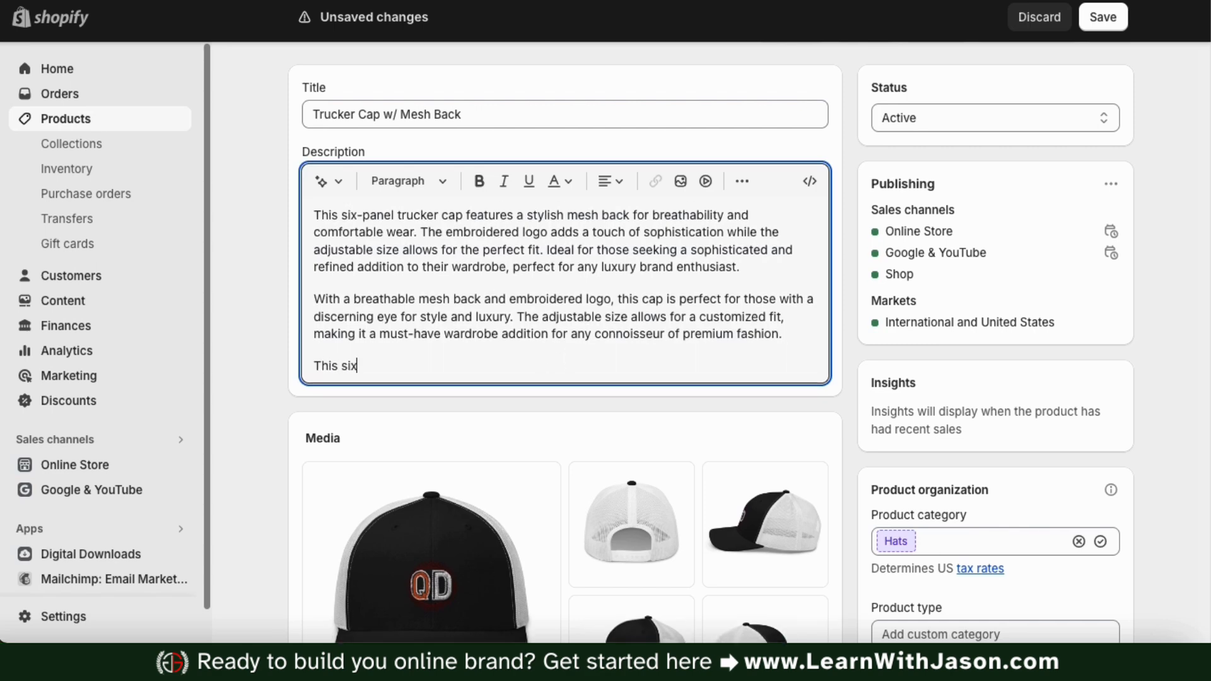
pyautogui.write('60 cm)')
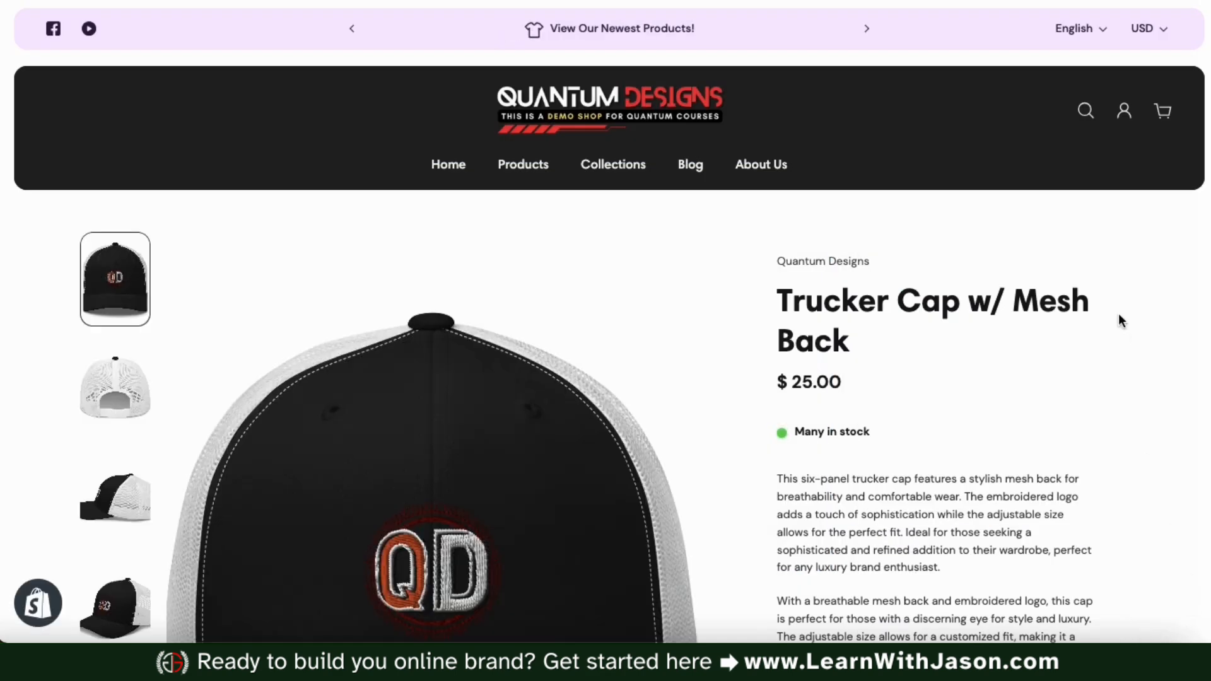
pyautogui.scroll(-5, 1119, 315)
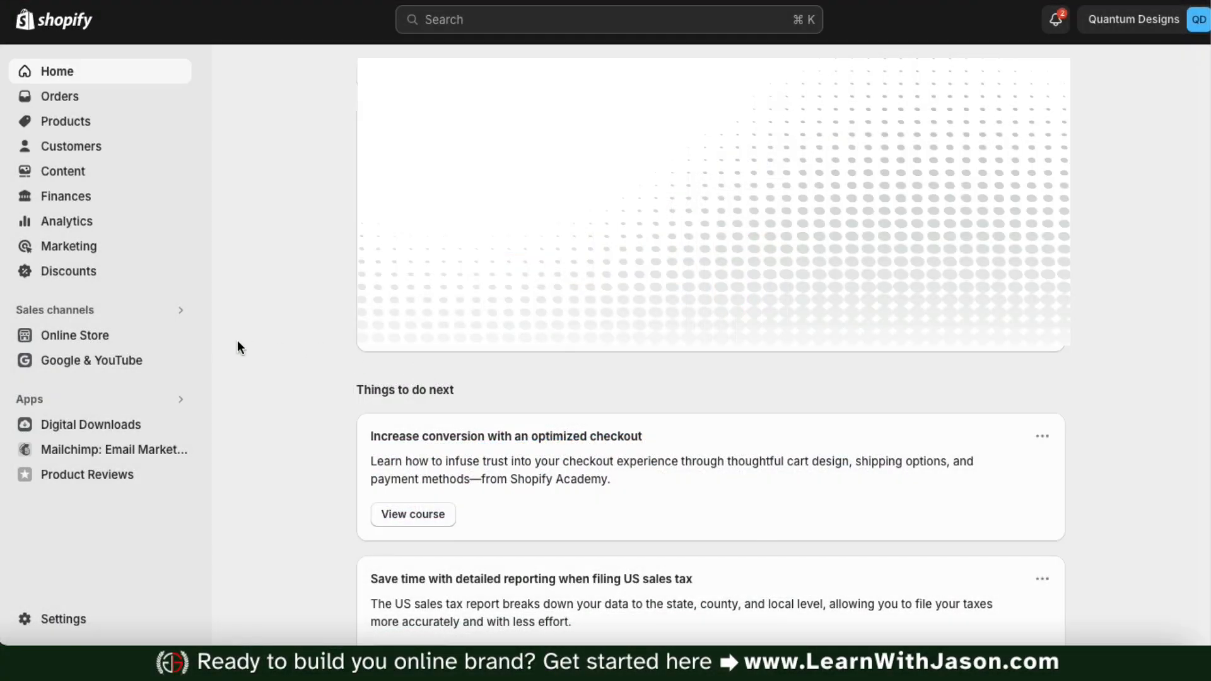
# Start a new blog post from the online store's blog posts.
pyautogui.click(73, 348)
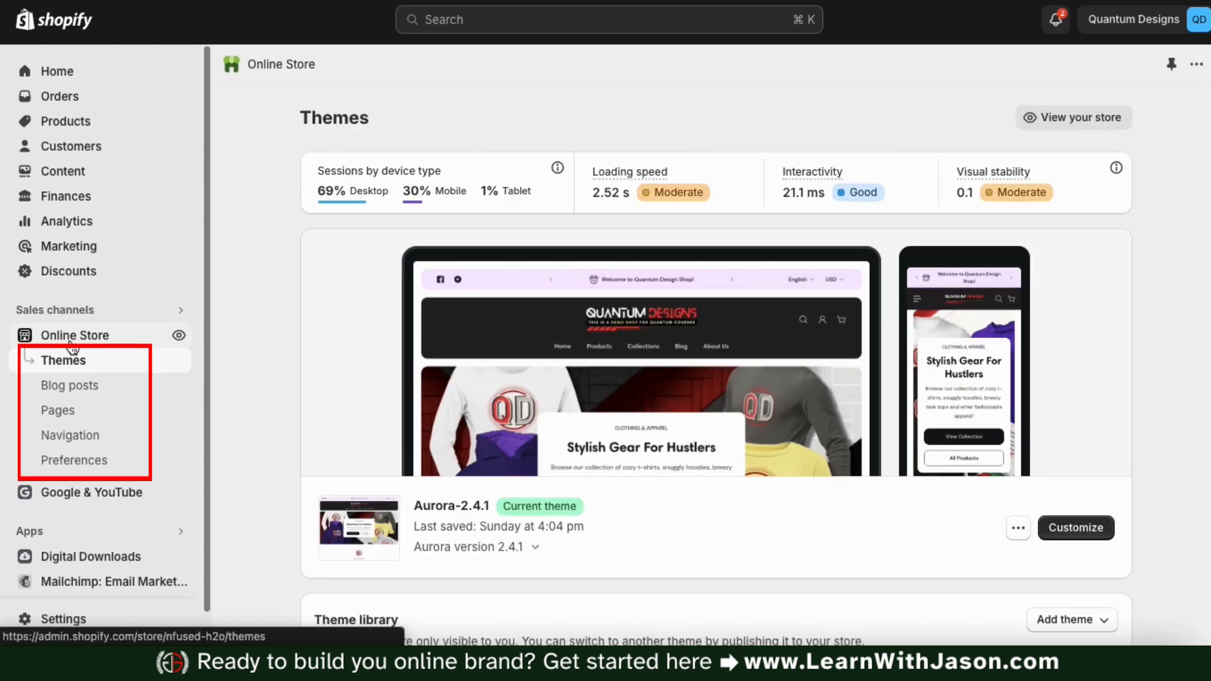
pyautogui.click(70, 396)
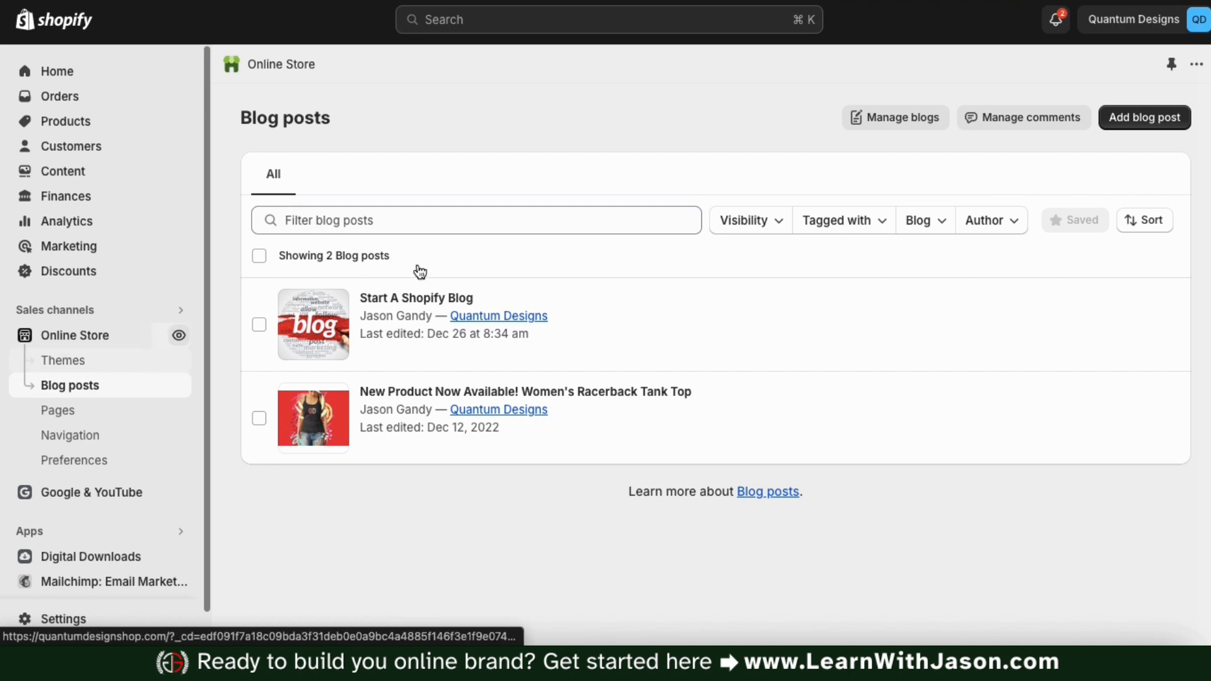
pyautogui.click(1149, 128)
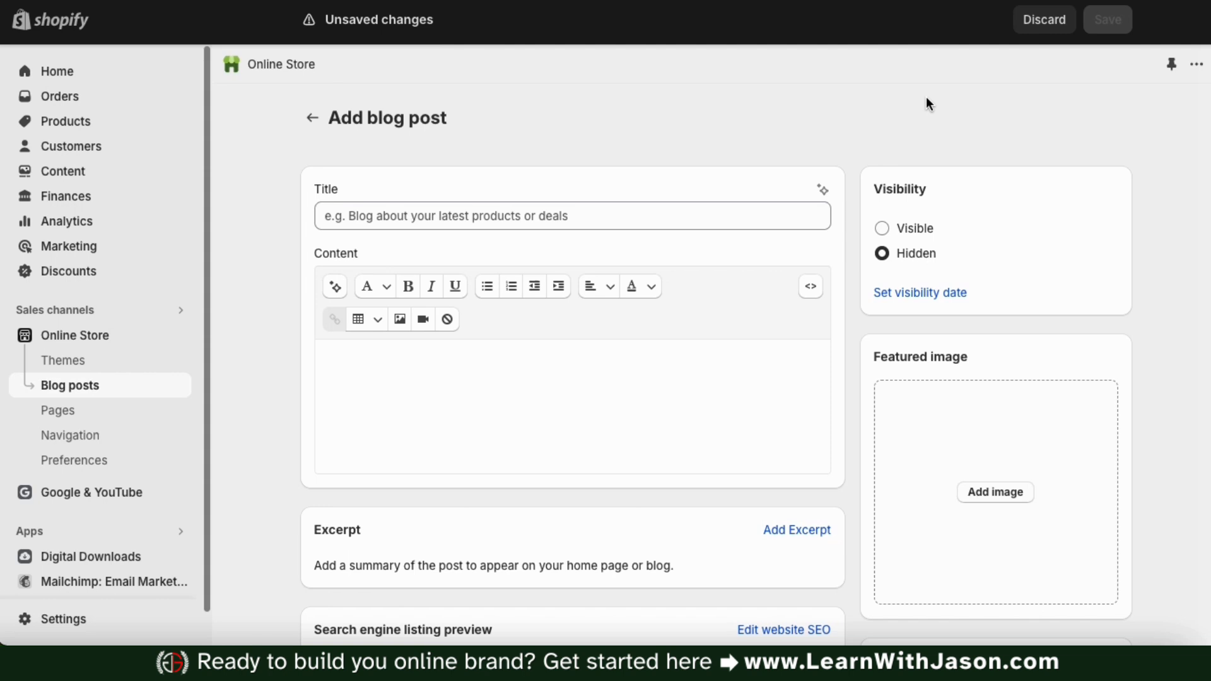
# Set up the AI blog title generator with the topic "Top fashion trends for the summertime" and the Playful tone.
pyautogui.click(791, 224)
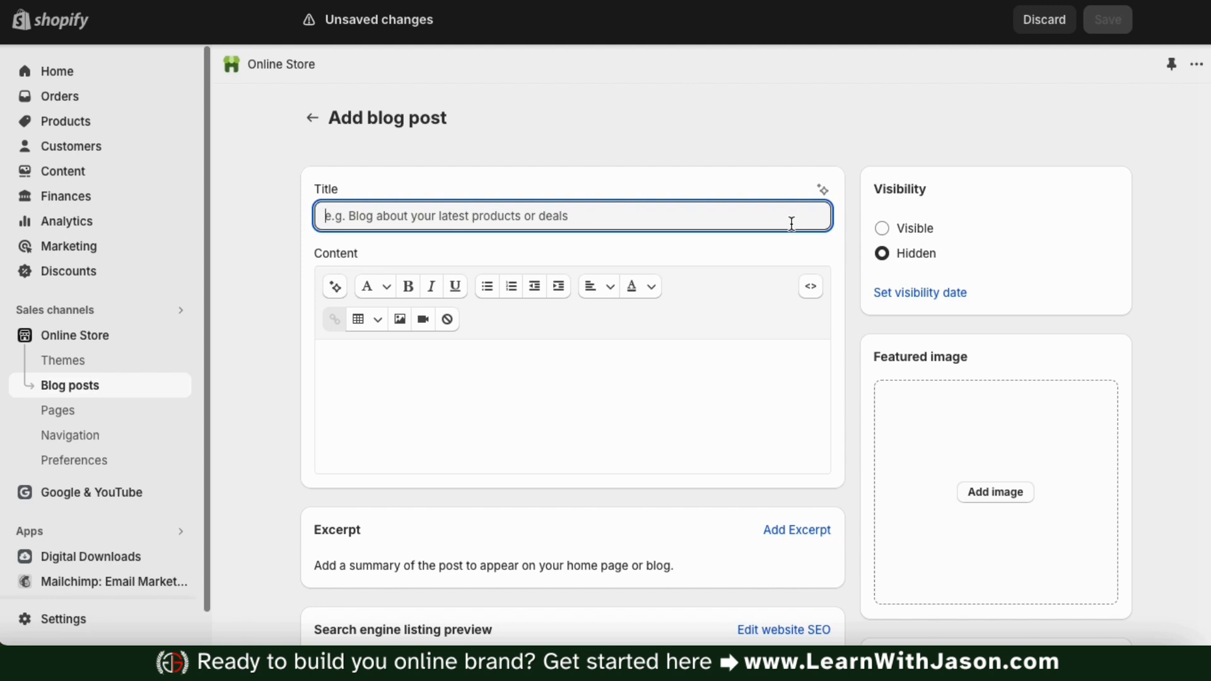
pyautogui.click(824, 189)
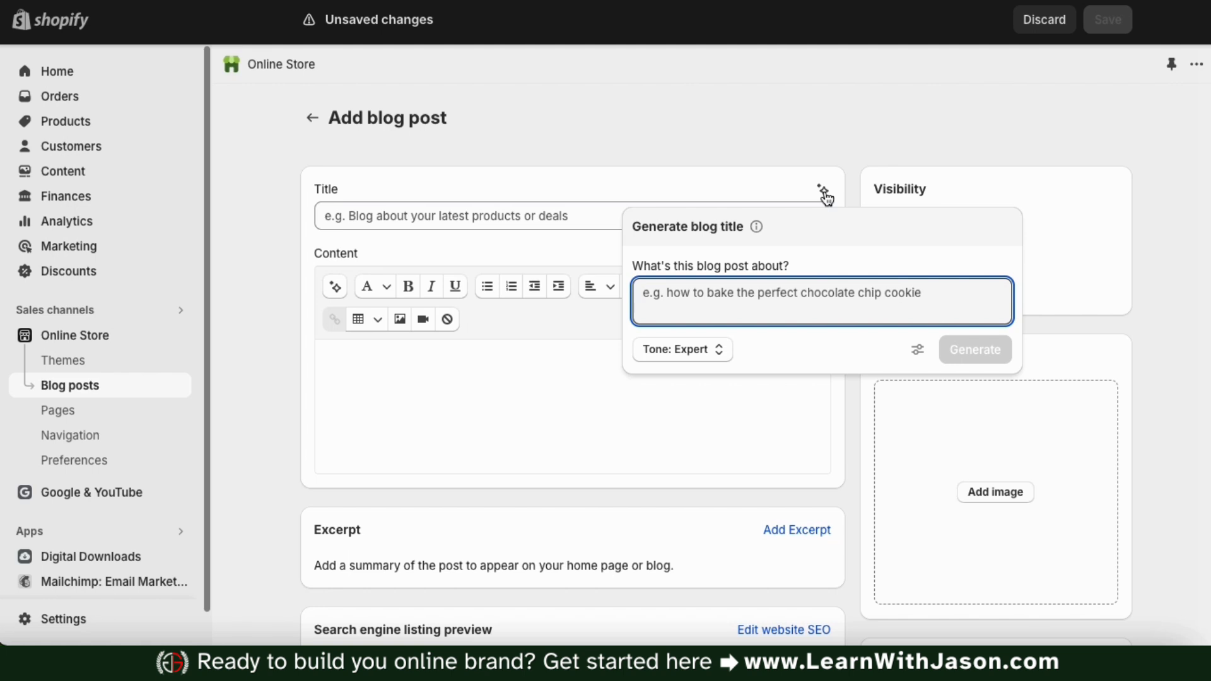
pyautogui.write('Top fashion trends for the summertime')
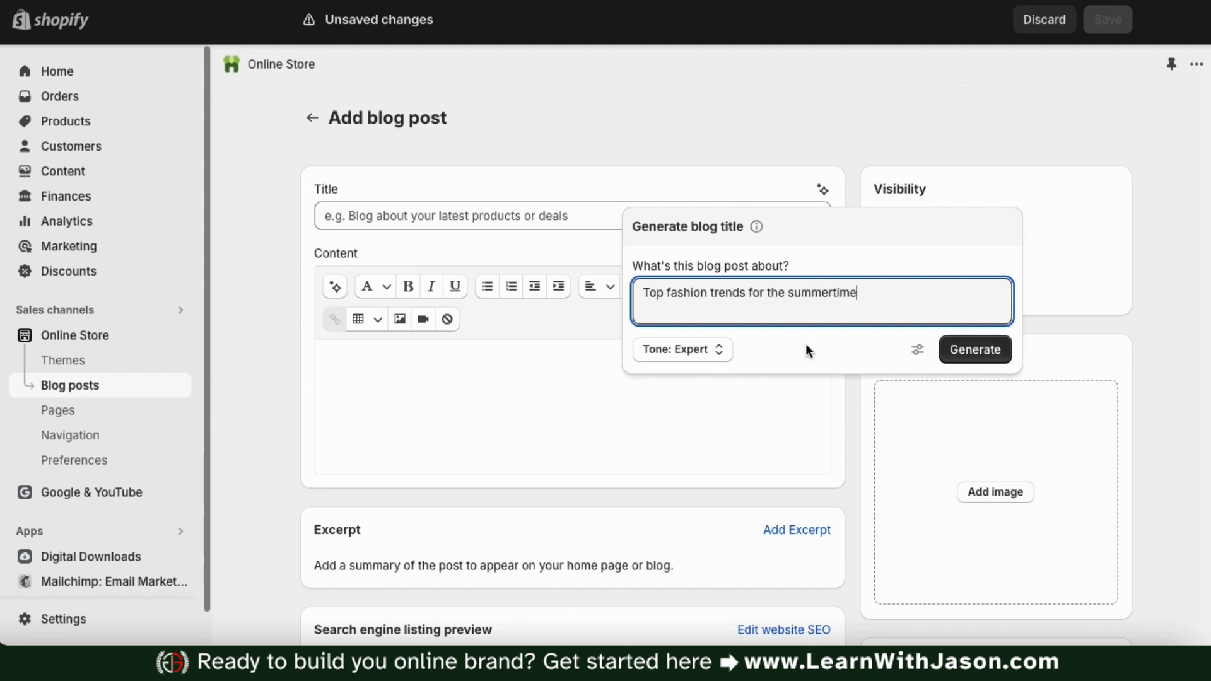
pyautogui.click(721, 357)
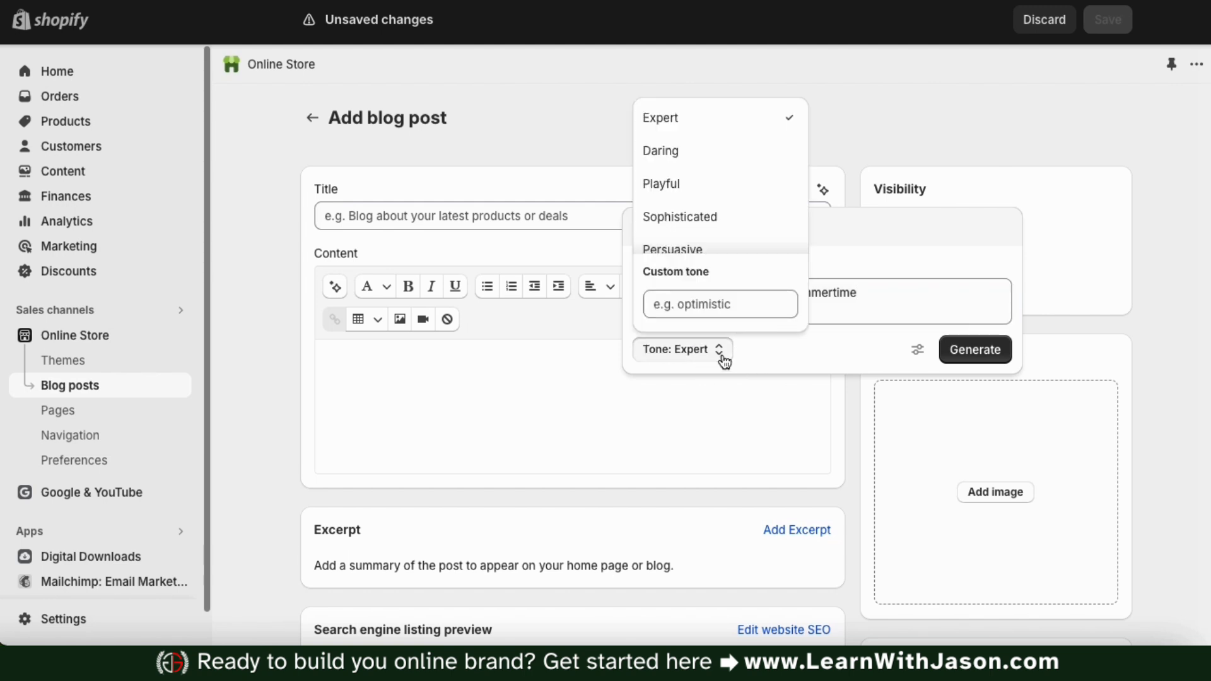
pyautogui.scroll(-2, 738, 210)
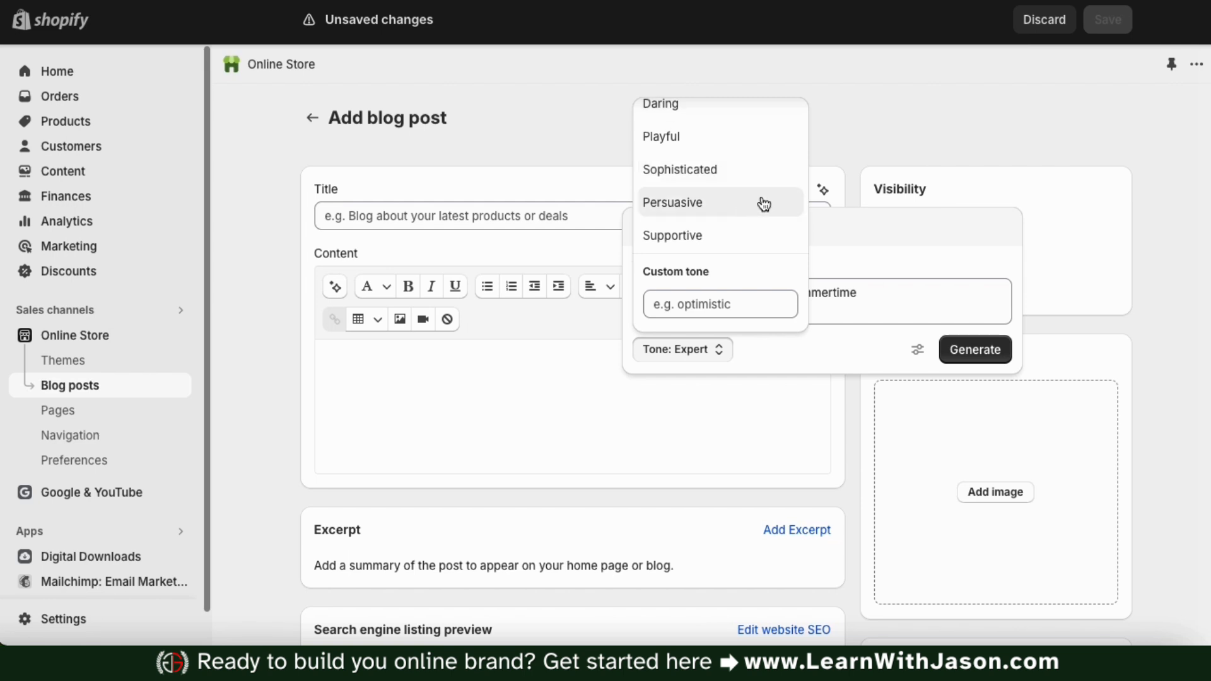
pyautogui.scroll(2, 761, 202)
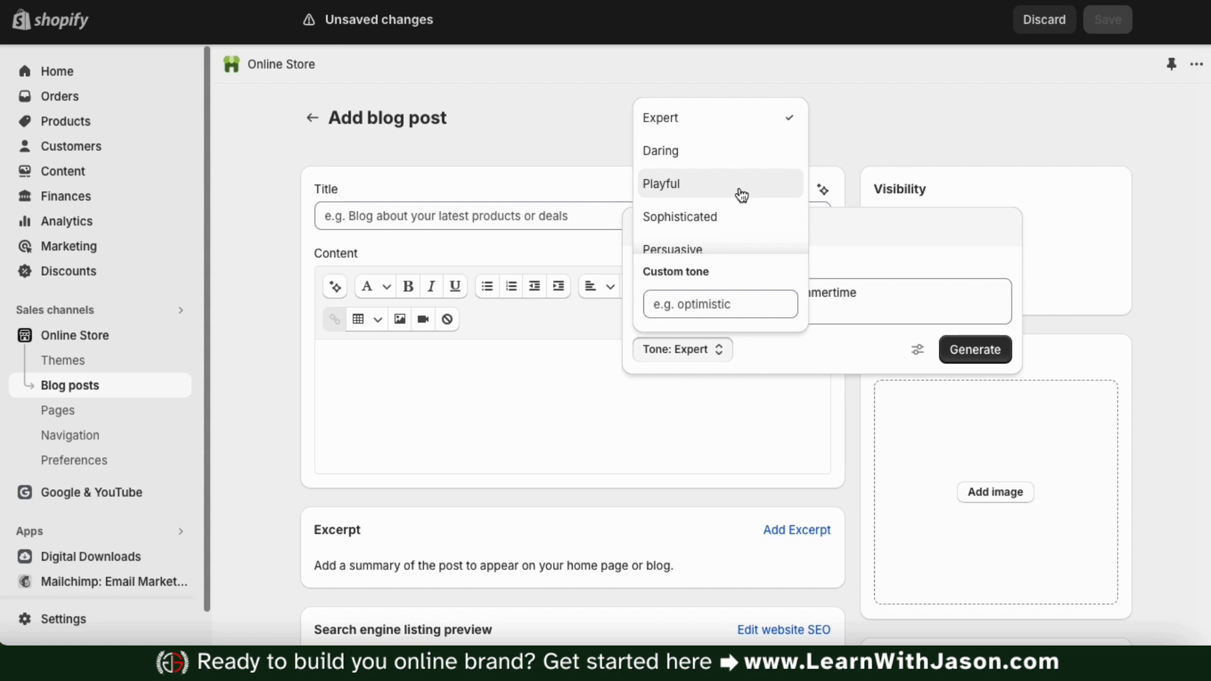
pyautogui.click(742, 195)
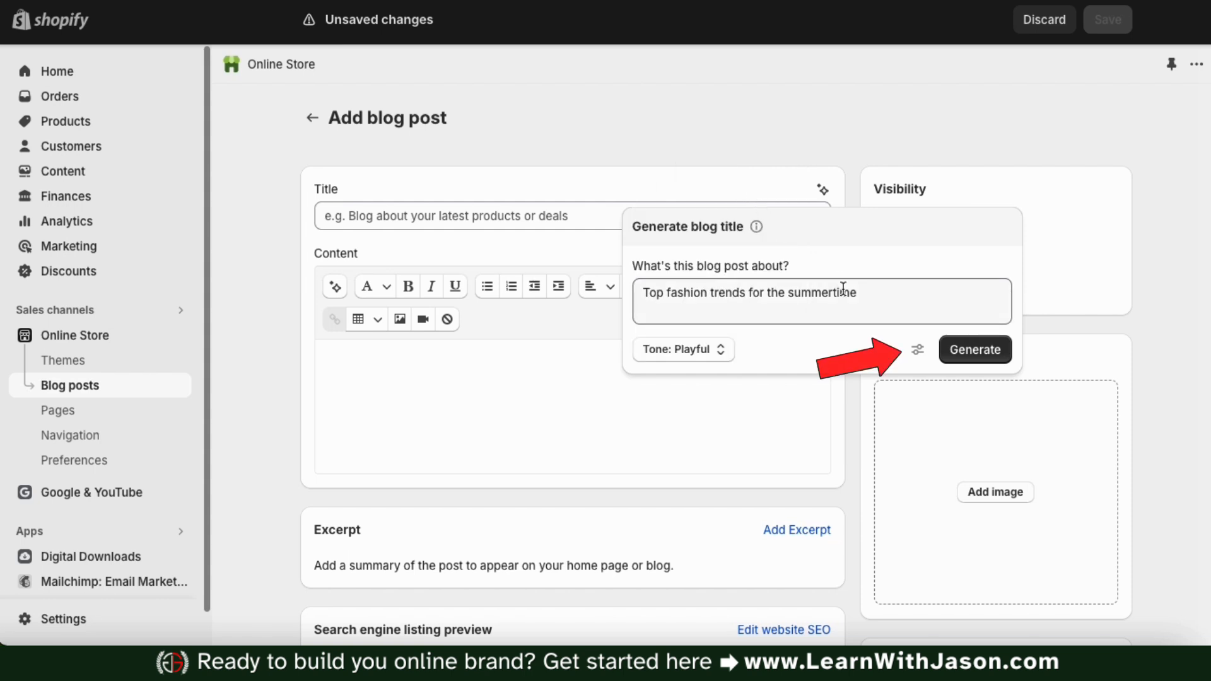
# Generate blog titles with the special instruction "start each word with a capital letter" and use "The Ultimate Guide to the Hottest Summertime Looks".
pyautogui.click(916, 354)
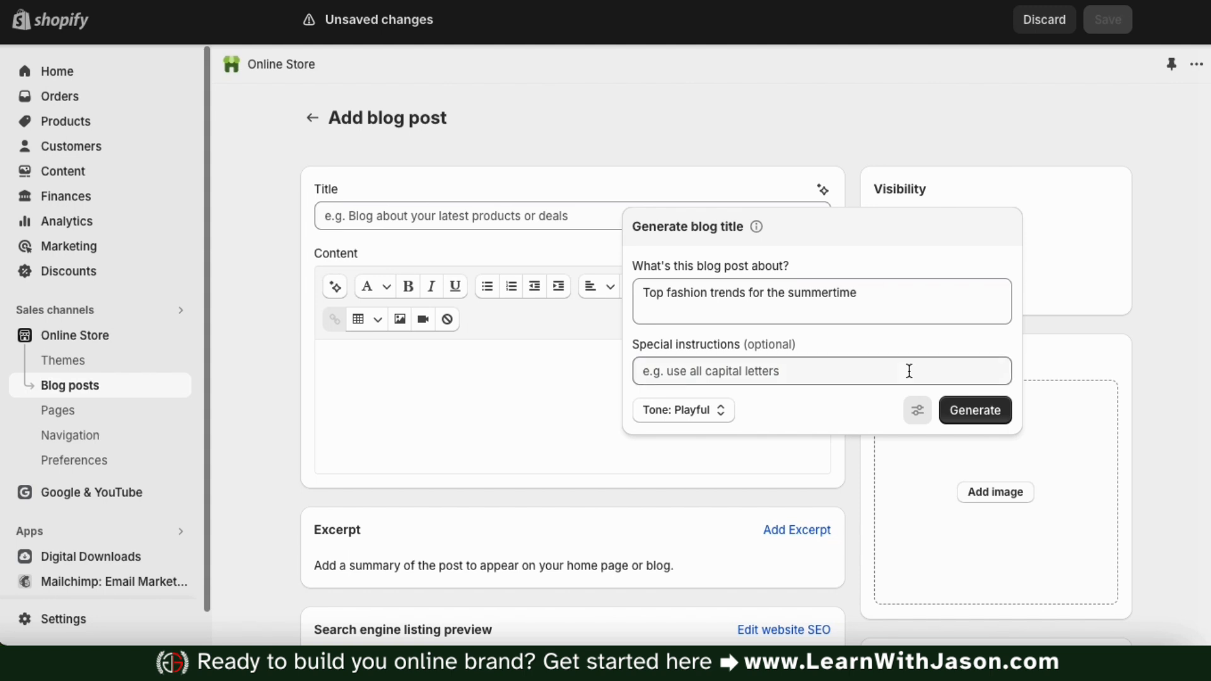
pyautogui.click(908, 370)
pyautogui.write('start each ')
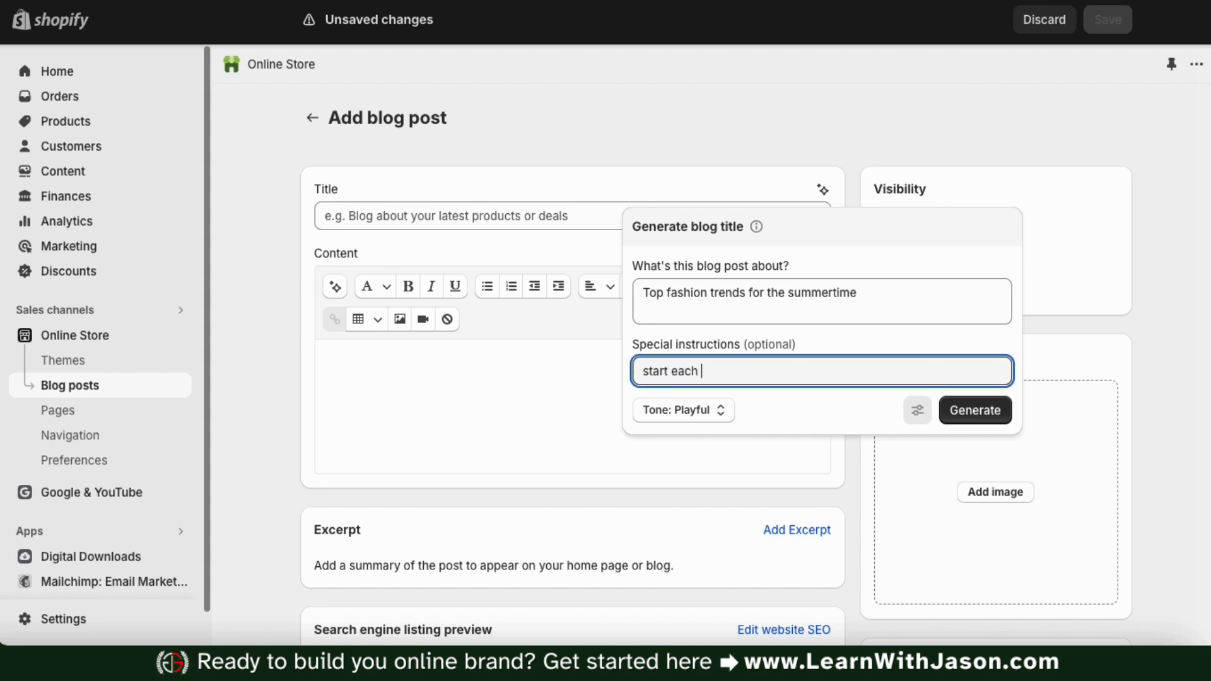
pyautogui.write('word with a capital letter')
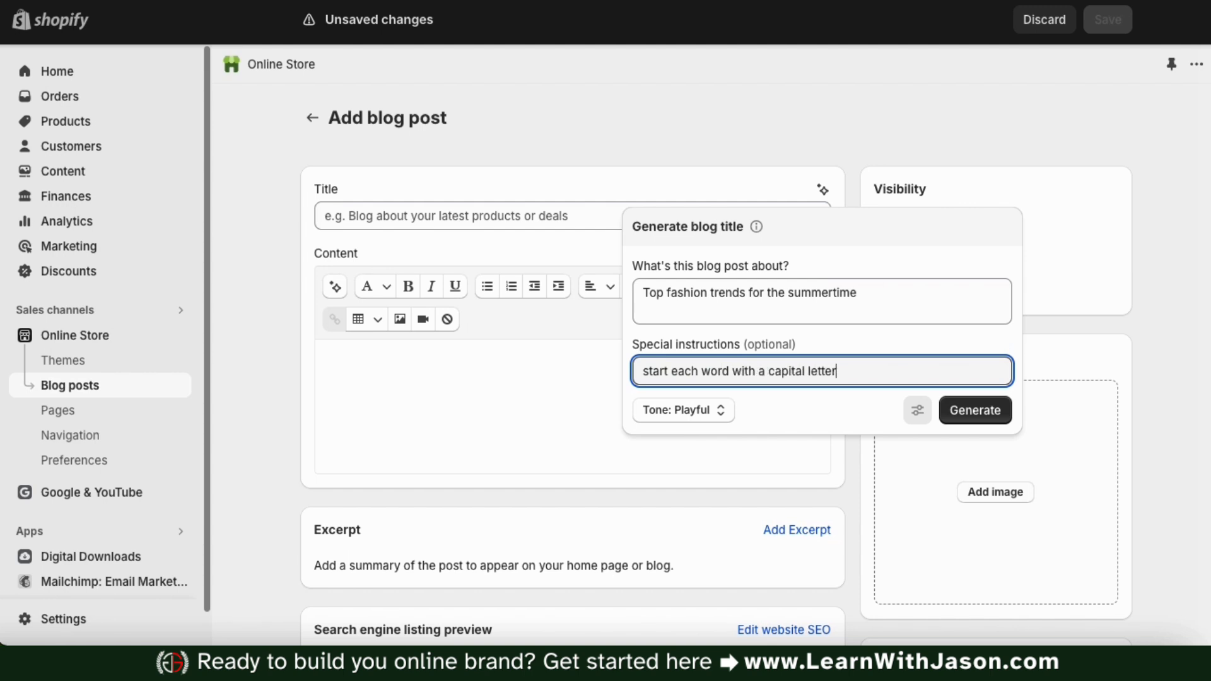
pyautogui.click(843, 407)
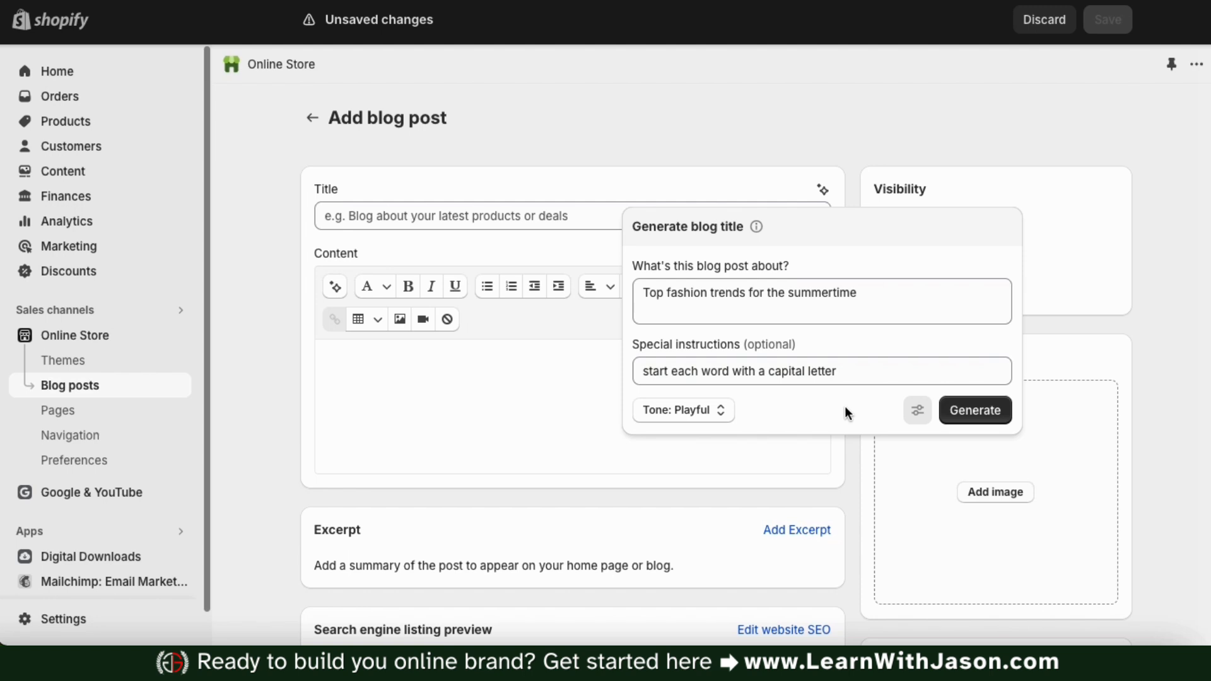
pyautogui.click(986, 419)
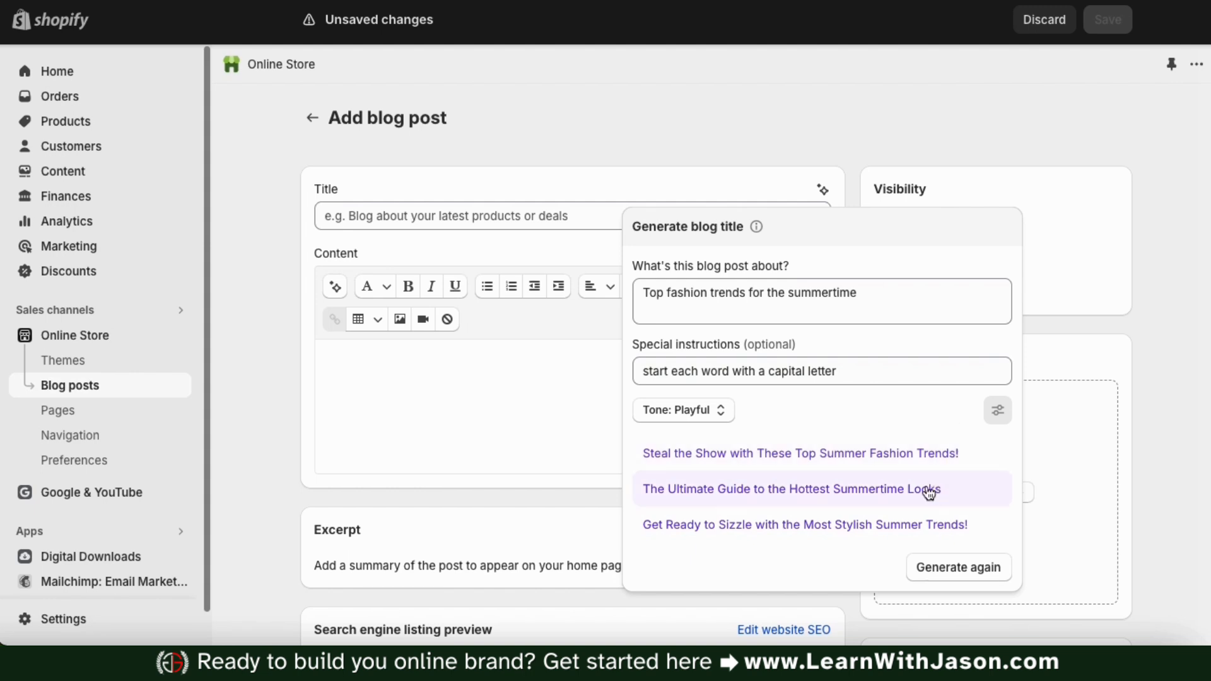
pyautogui.click(850, 498)
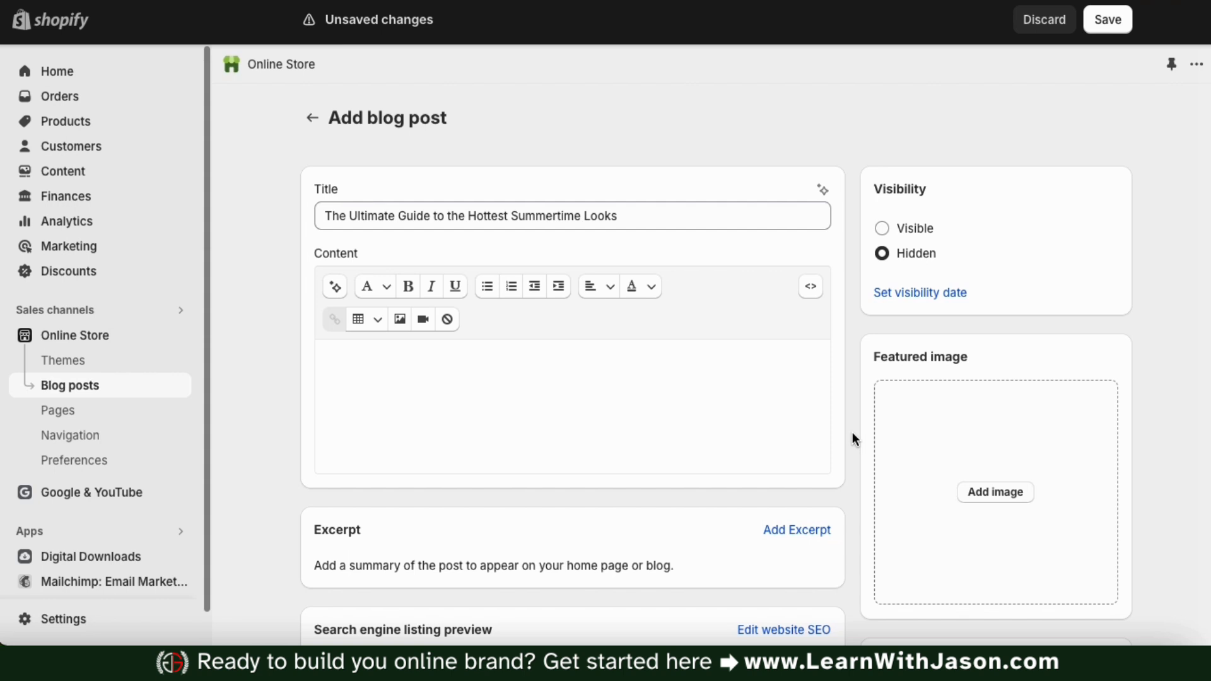
# Set up the AI blog content generator with the topic "Top fashion trends for the summertime" and the Daring tone.
pyautogui.click(711, 409)
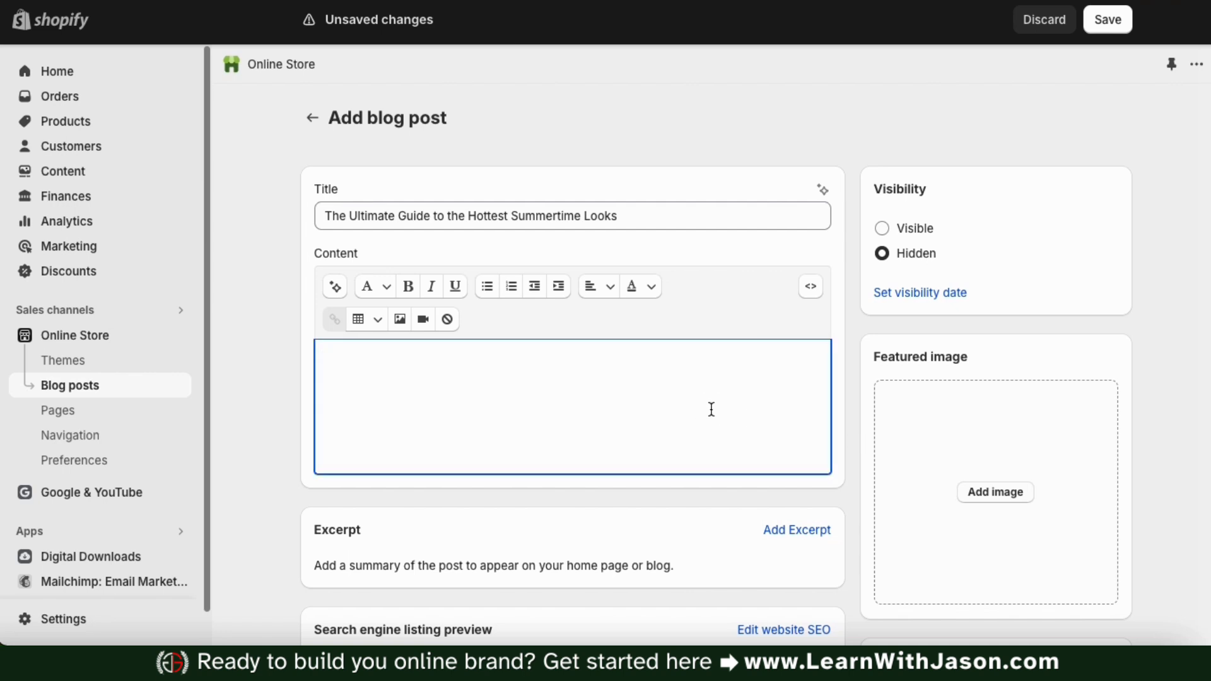
pyautogui.click(335, 289)
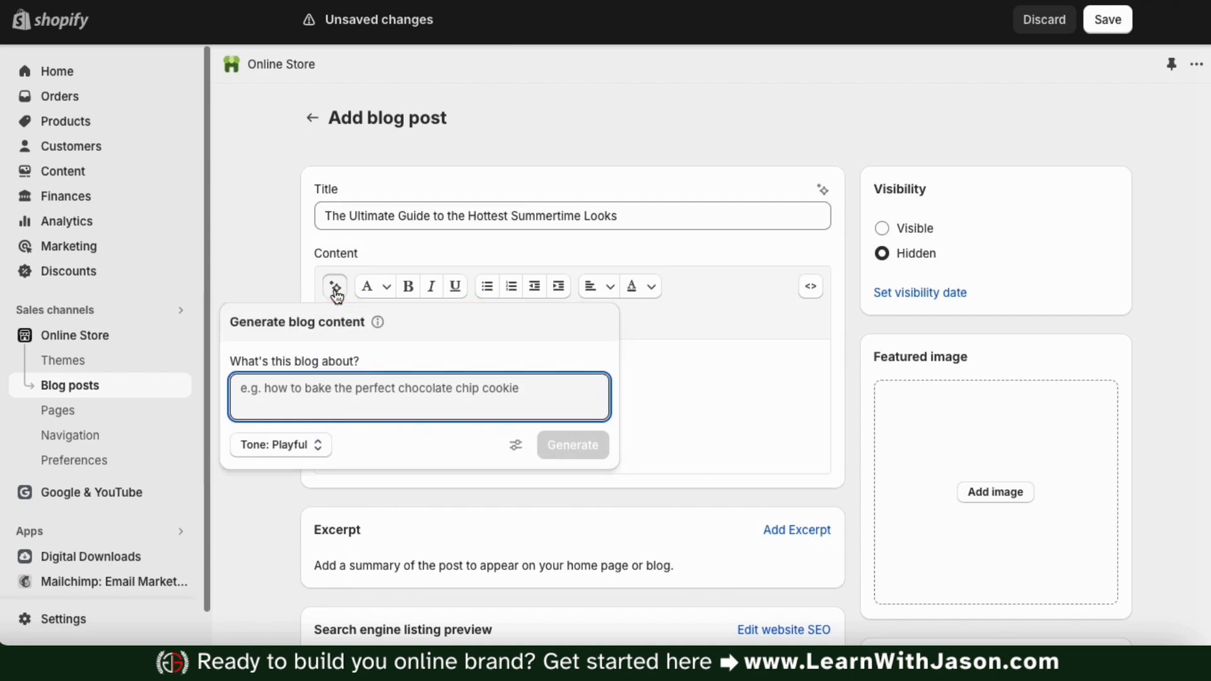
pyautogui.write('Top')
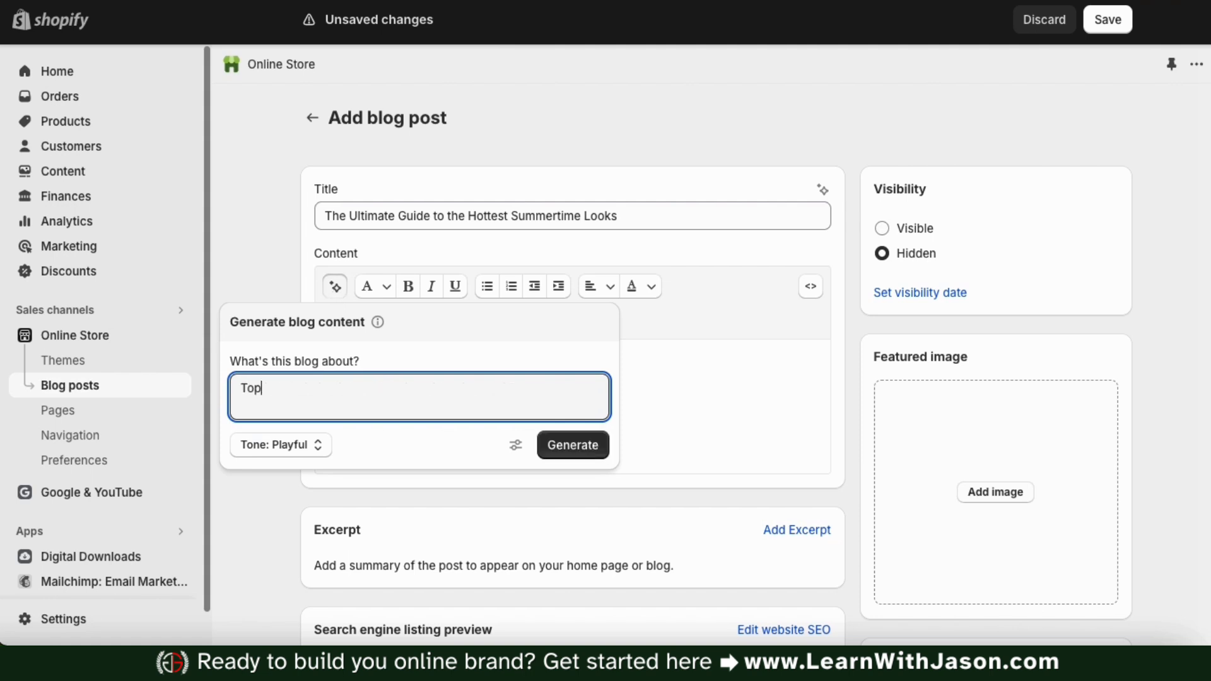
pyautogui.write(' fashion trends for the summertime')
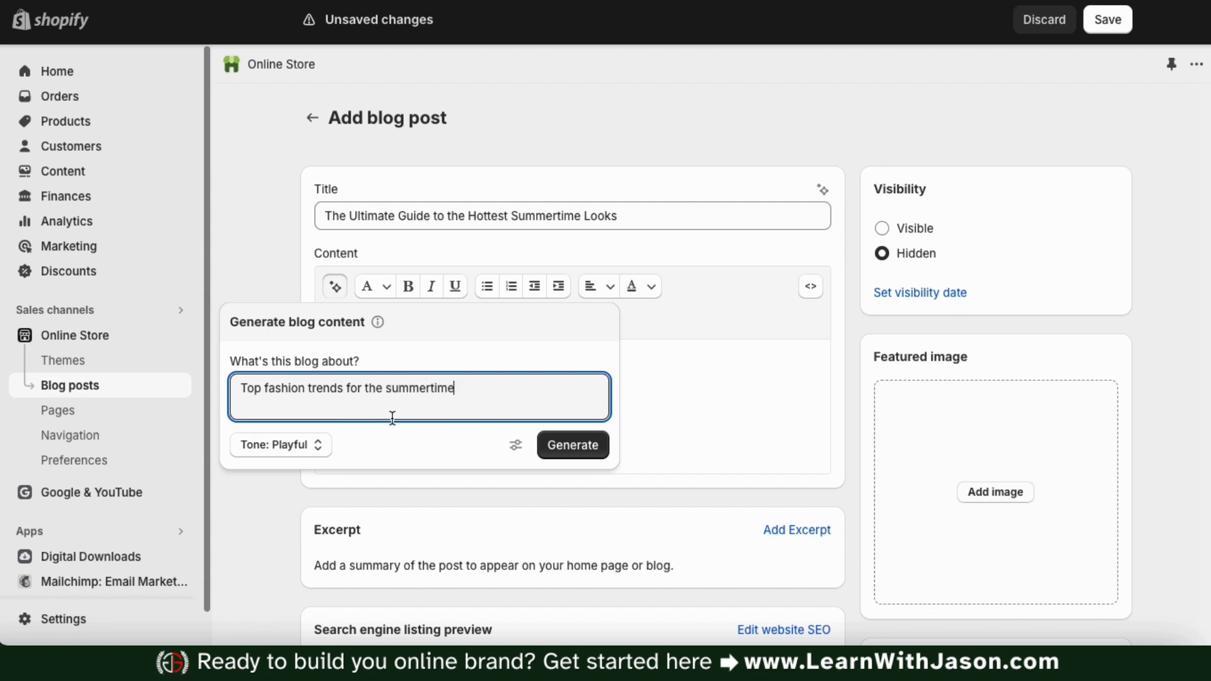
pyautogui.click(396, 444)
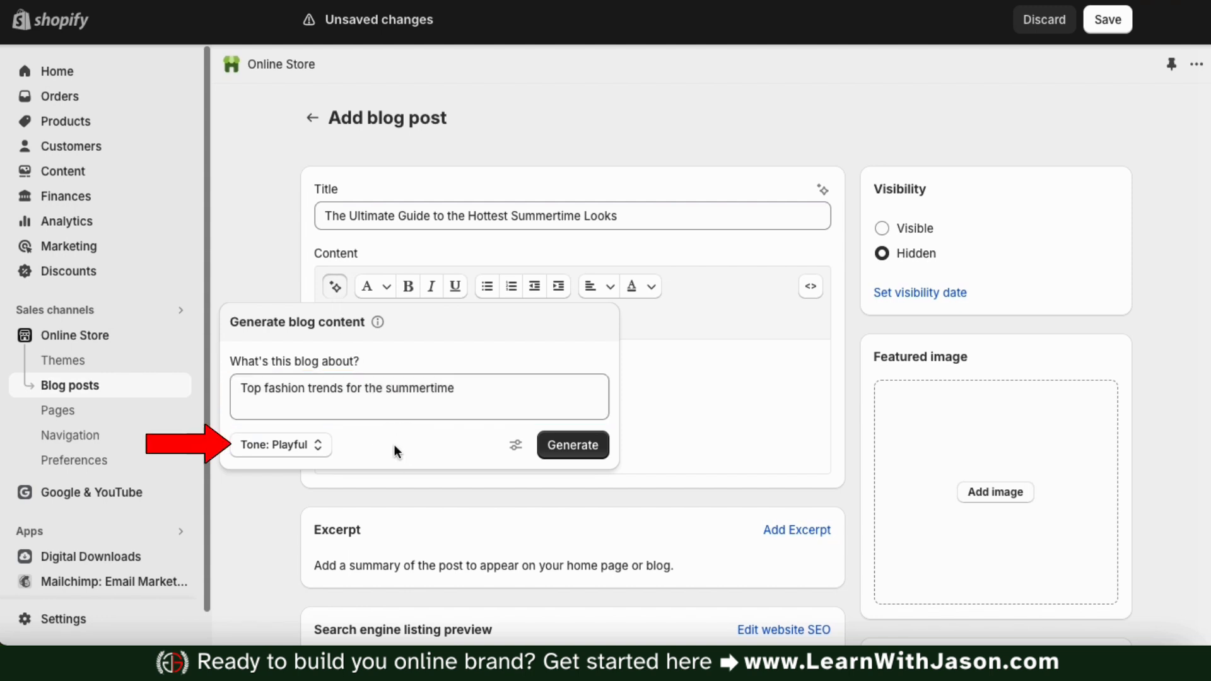
pyautogui.click(319, 447)
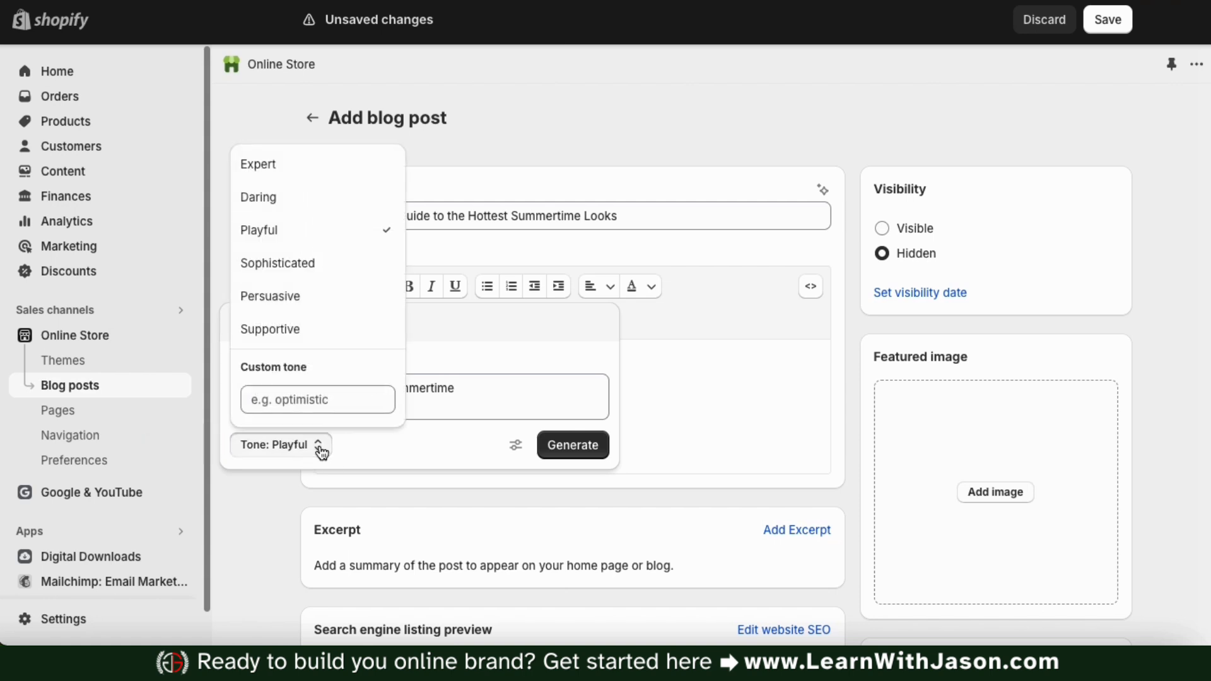
pyautogui.click(314, 211)
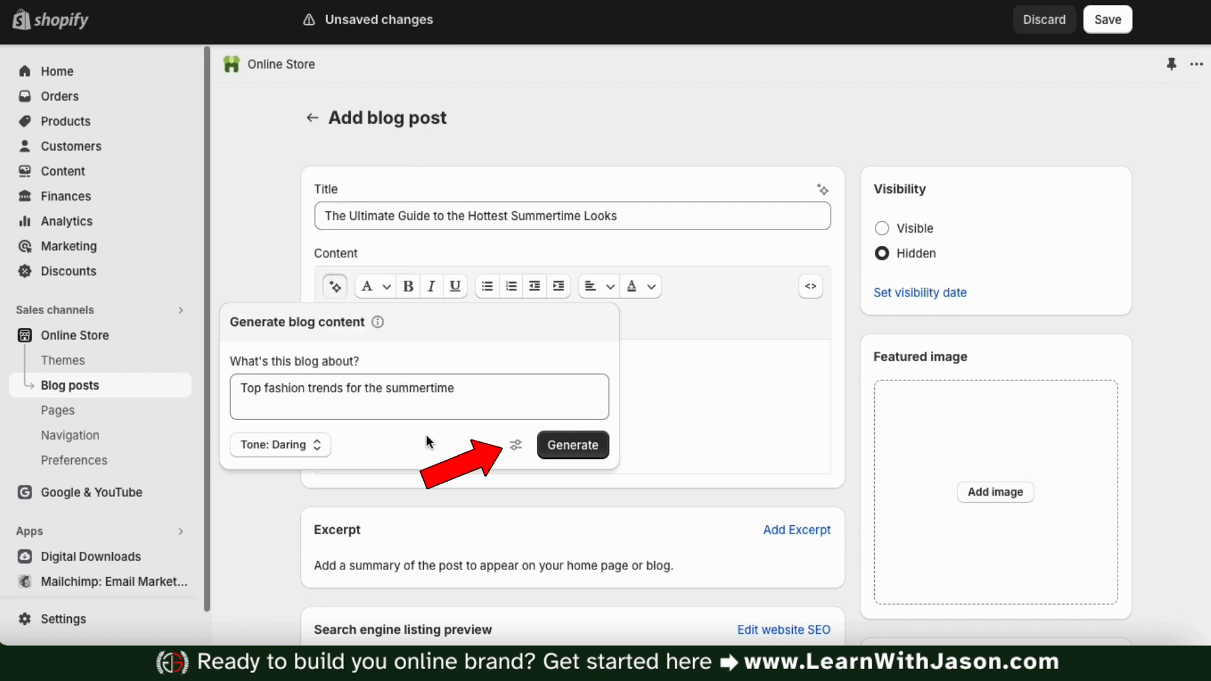
# Check the special instructions option, leave it unused, then generate the blog content and keep the text.
pyautogui.click(515, 445)
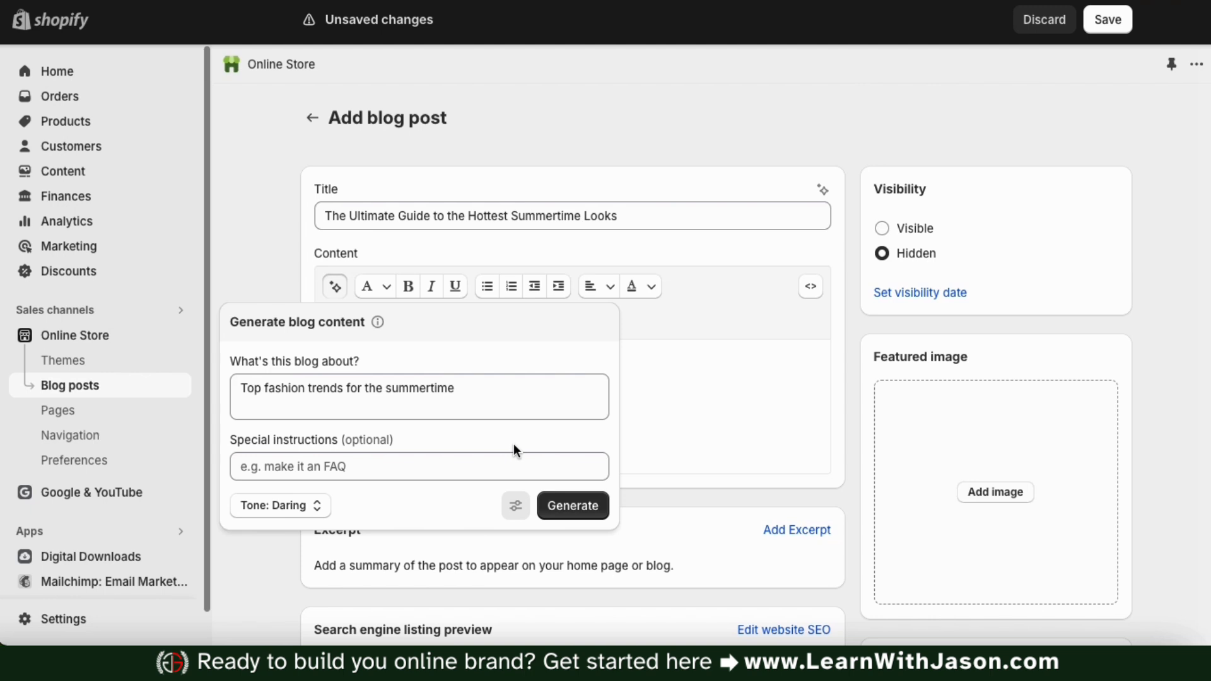
pyautogui.click(516, 505)
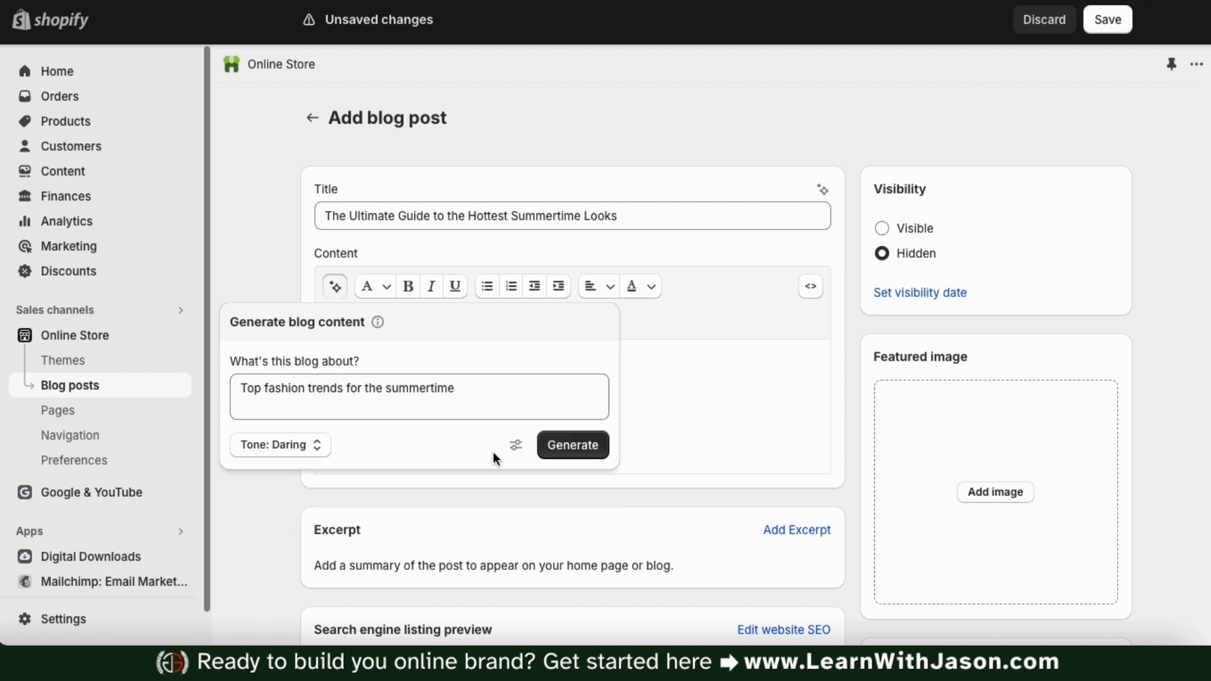
pyautogui.click(578, 452)
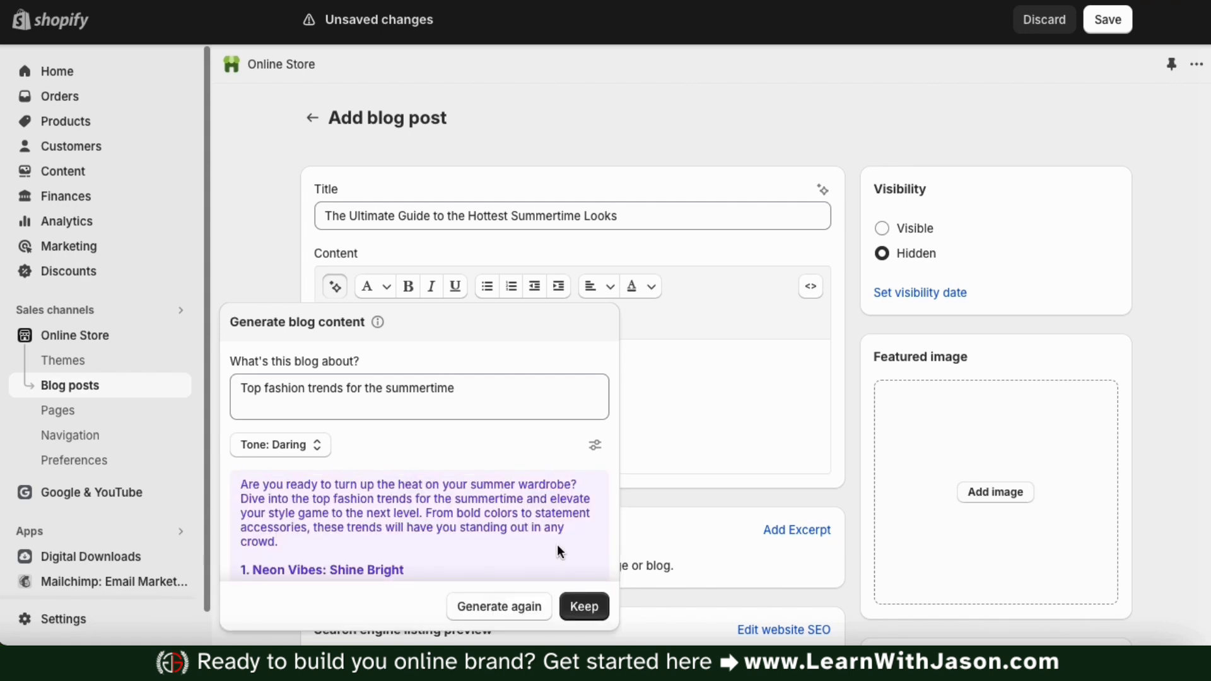
pyautogui.scroll(-3, 558, 547)
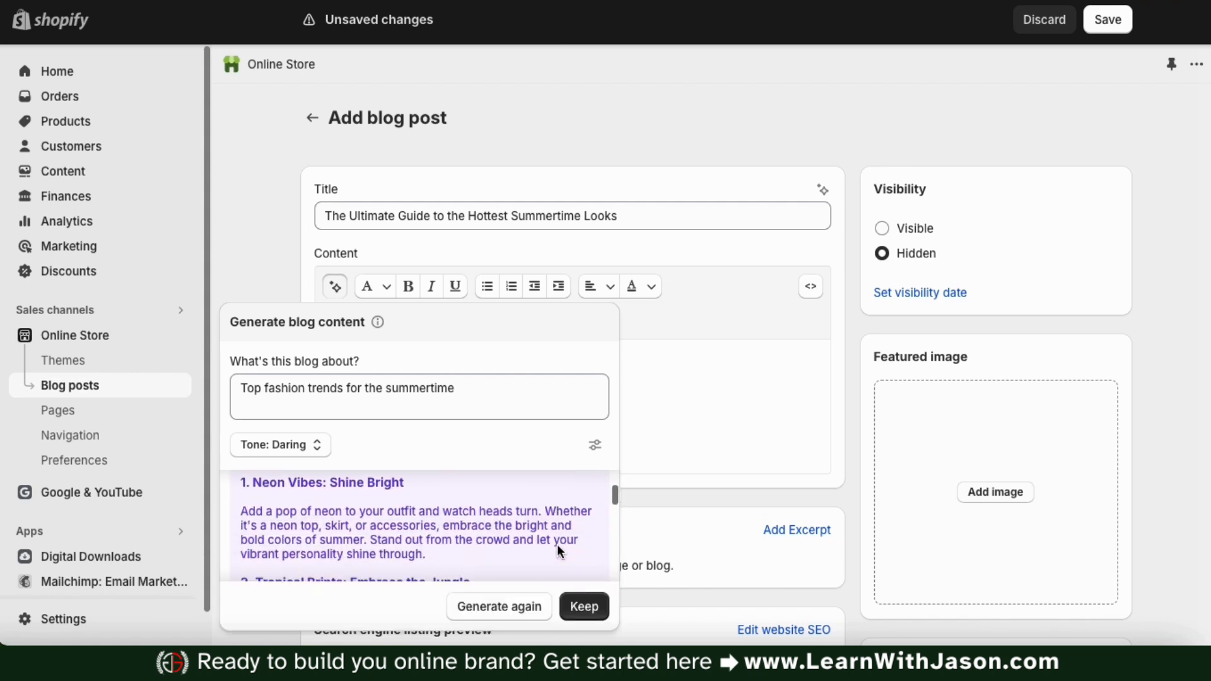
pyautogui.scroll(-1, 557, 547)
pyautogui.scroll(-10, 558, 543)
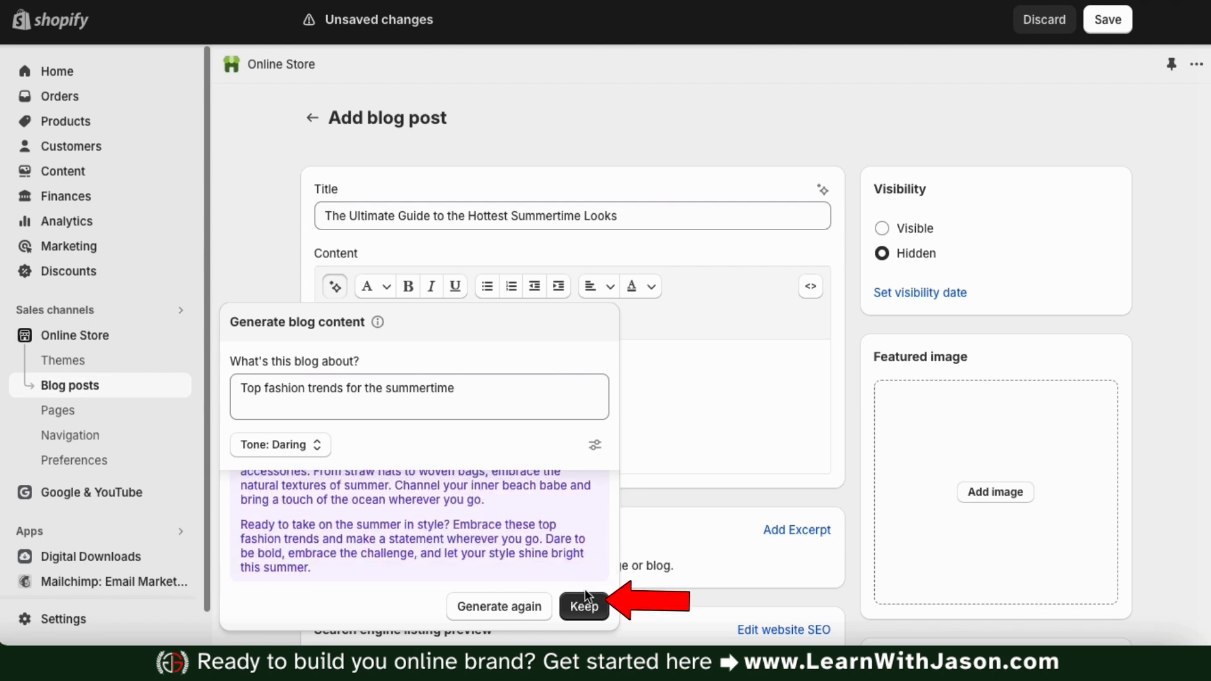
pyautogui.click(585, 605)
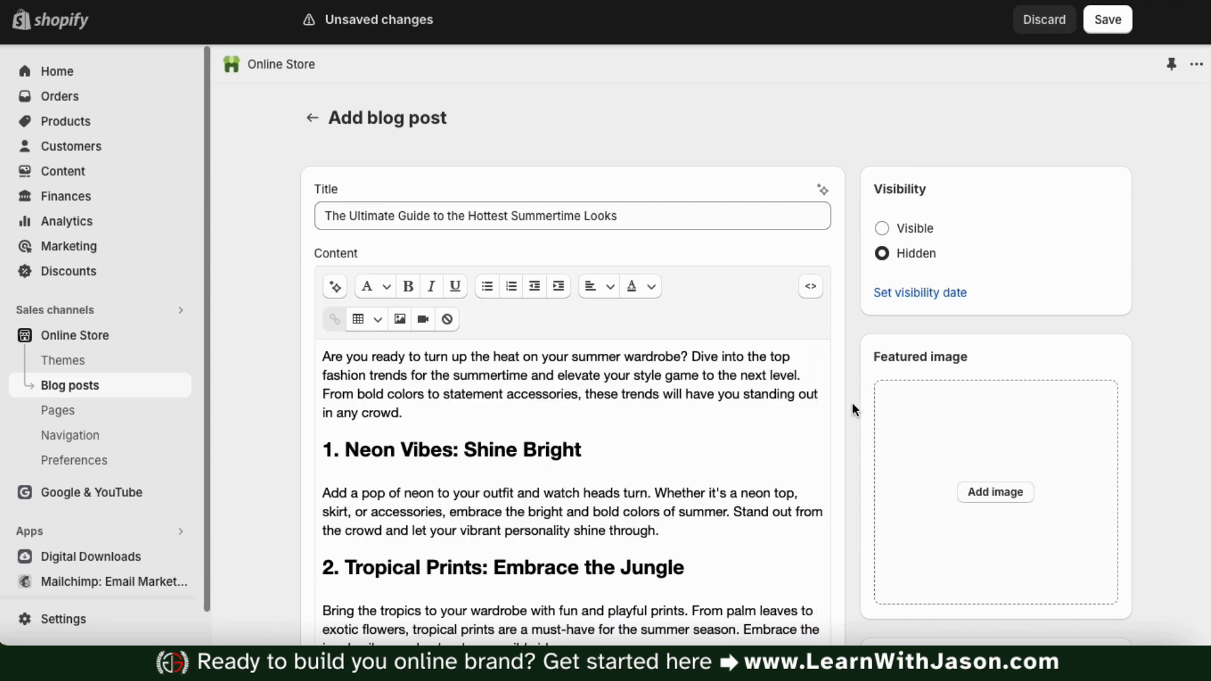
# Review the blog content and have the AI rephrase the intro sentence beginning "From bold colors to statement accessories".
pyautogui.scroll(-3, 853, 405)
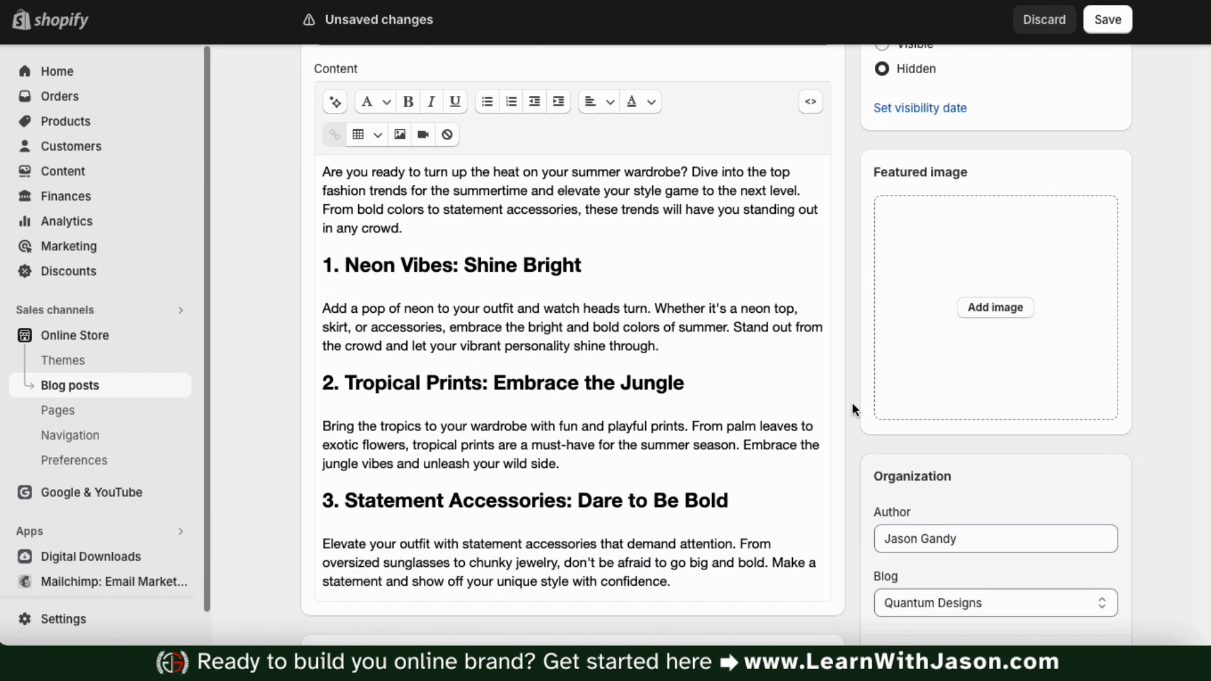
pyautogui.scroll(1, 852, 404)
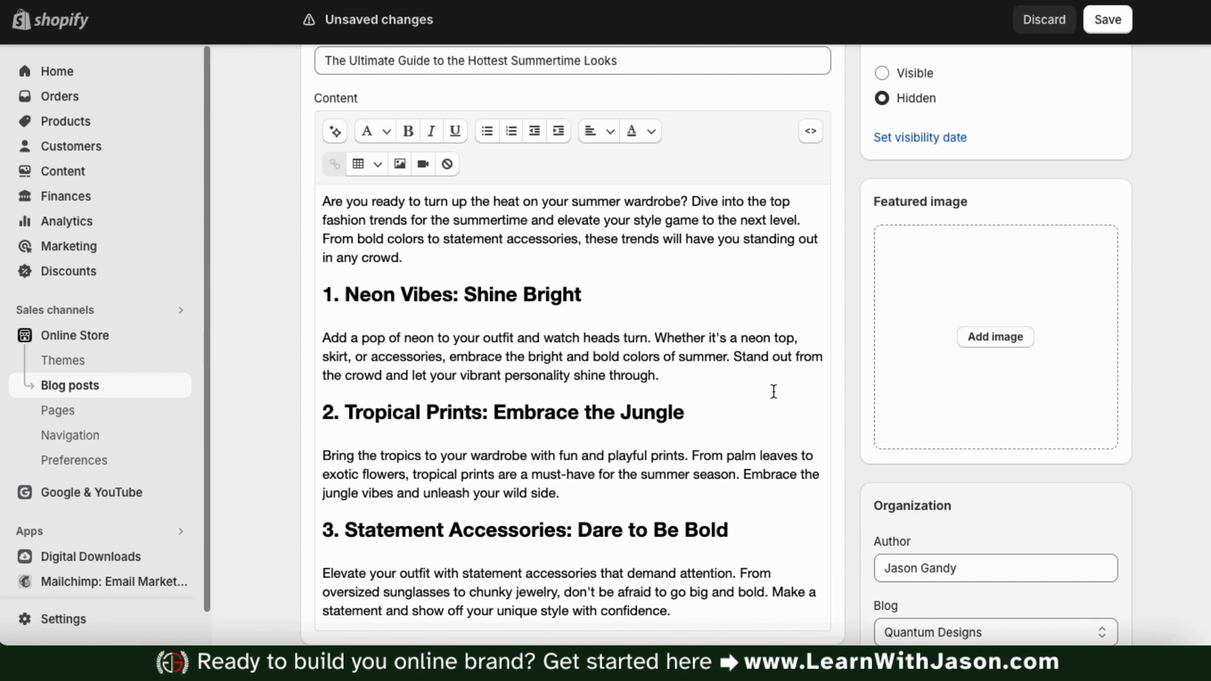
pyautogui.scroll(-3, 774, 391)
pyautogui.scroll(-4, 773, 392)
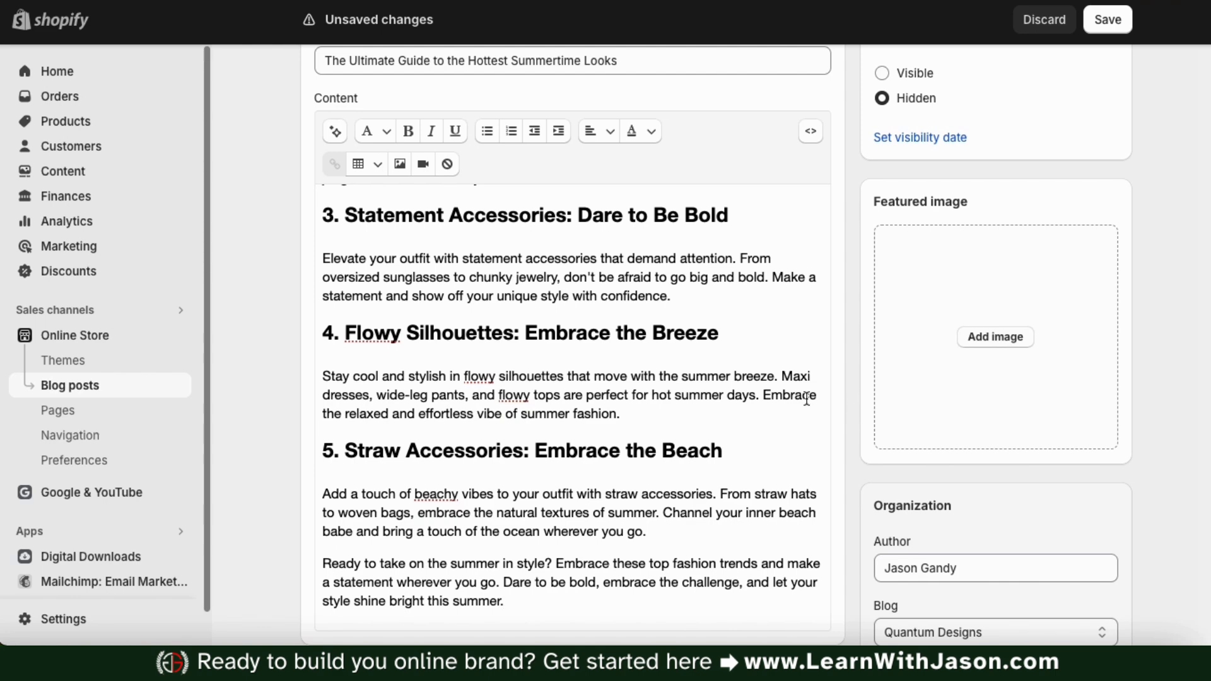
pyautogui.scroll(3, 768, 390)
pyautogui.scroll(2, 768, 390)
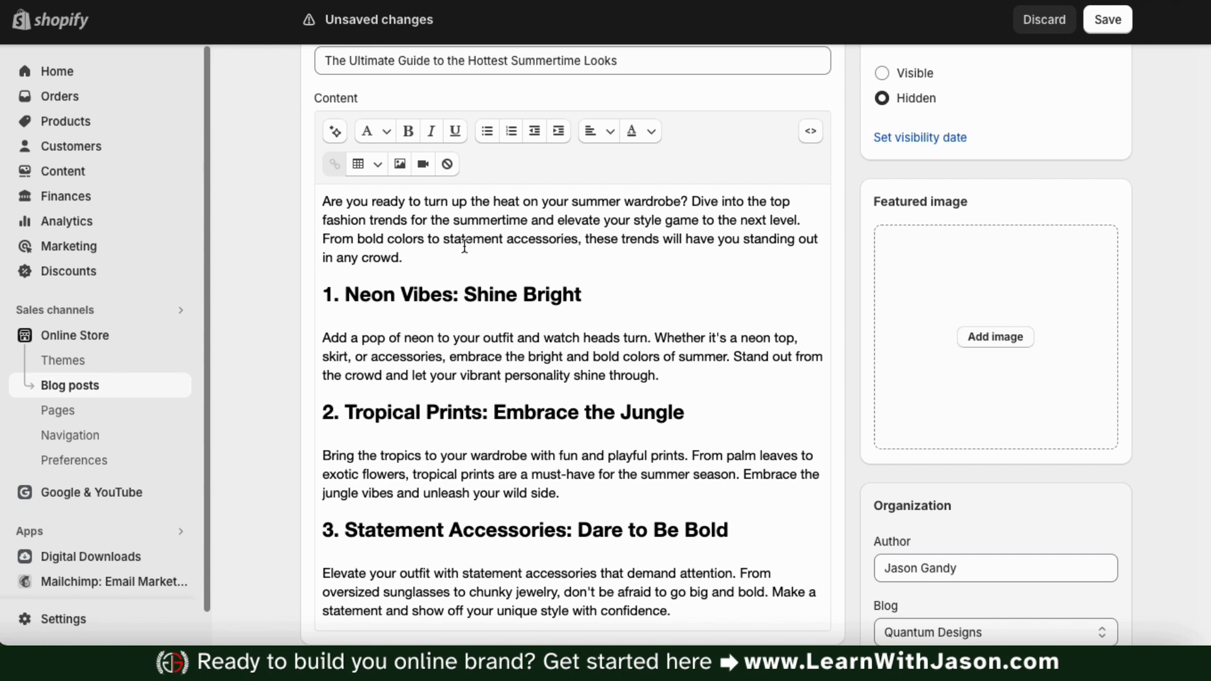
pyautogui.click(415, 256)
pyautogui.moveTo(416, 256); pyautogui.dragTo(331, 235)
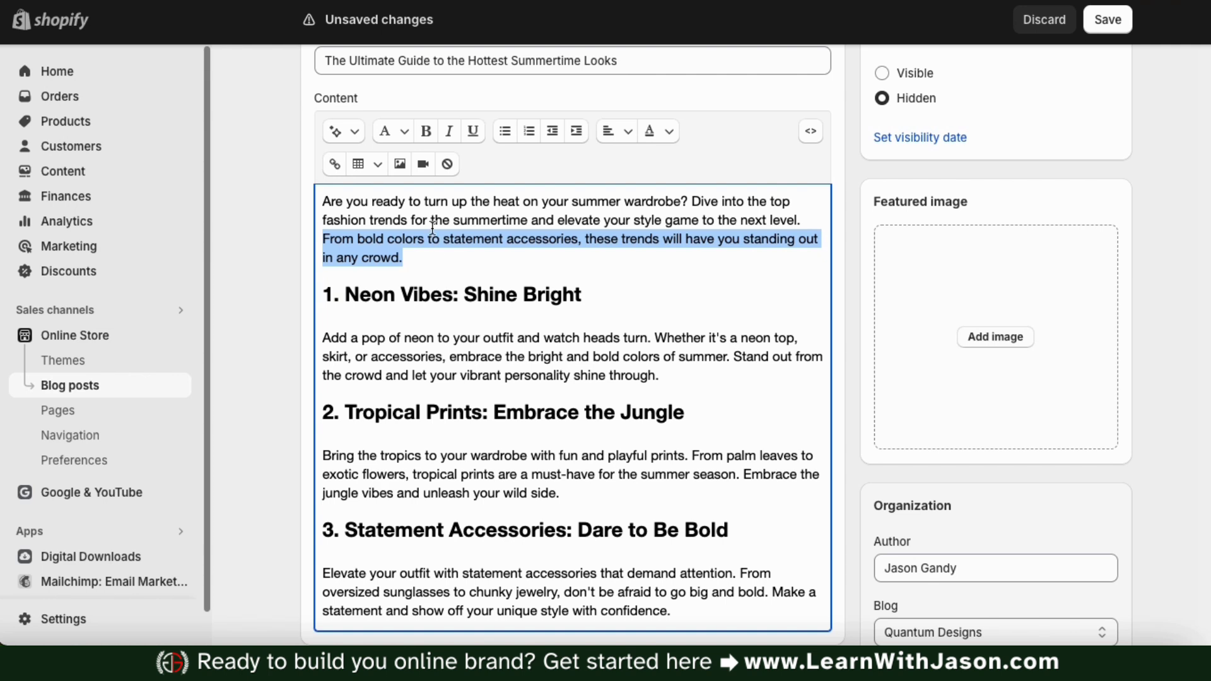
pyautogui.click(356, 134)
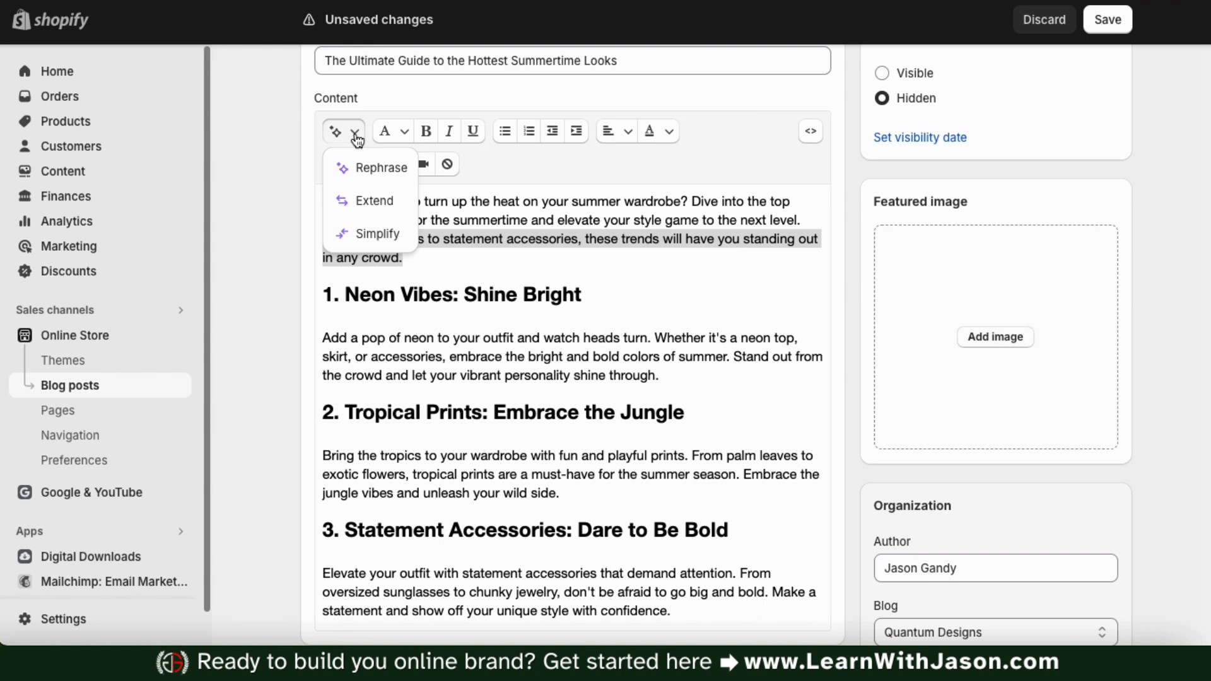
pyautogui.click(375, 167)
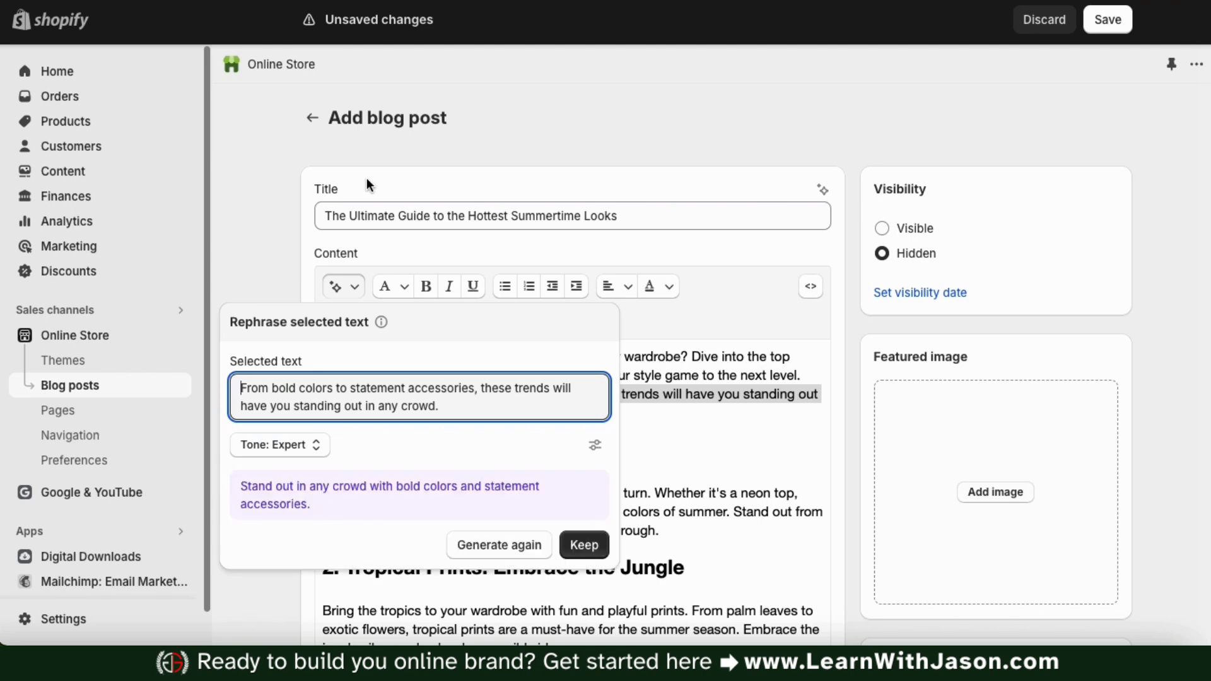
# Regenerate the rephrased intro sentence in the Playful tone and keep the new version.
pyautogui.click(318, 451)
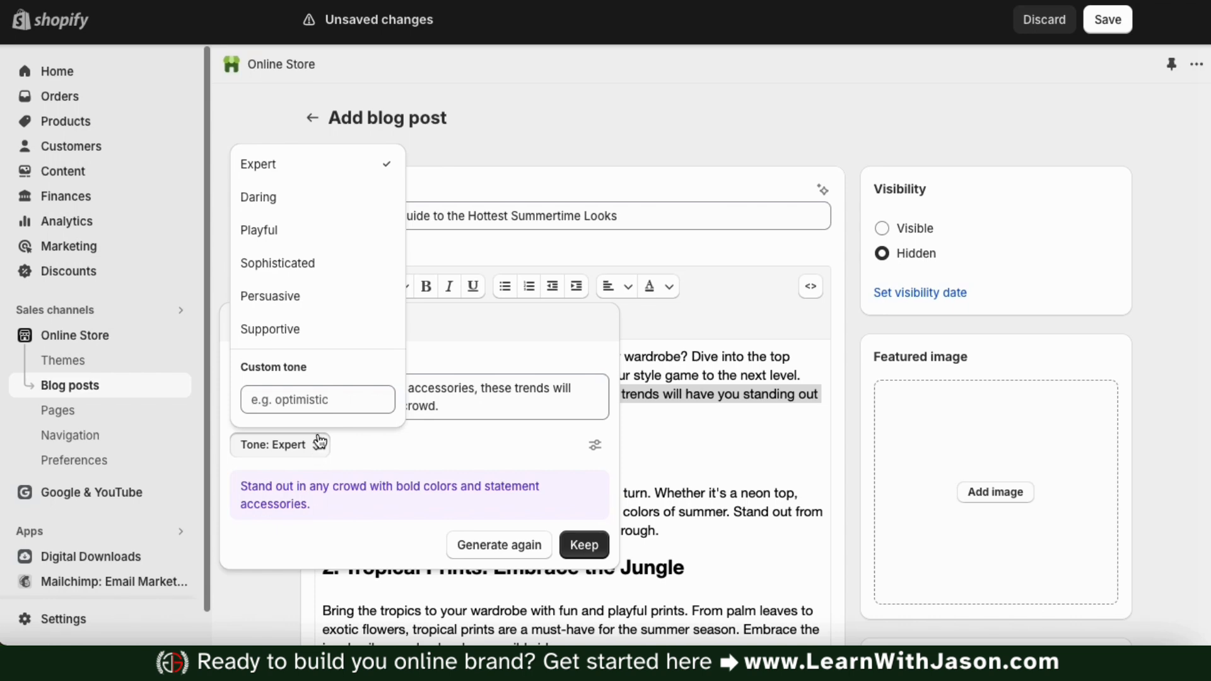
pyautogui.click(324, 239)
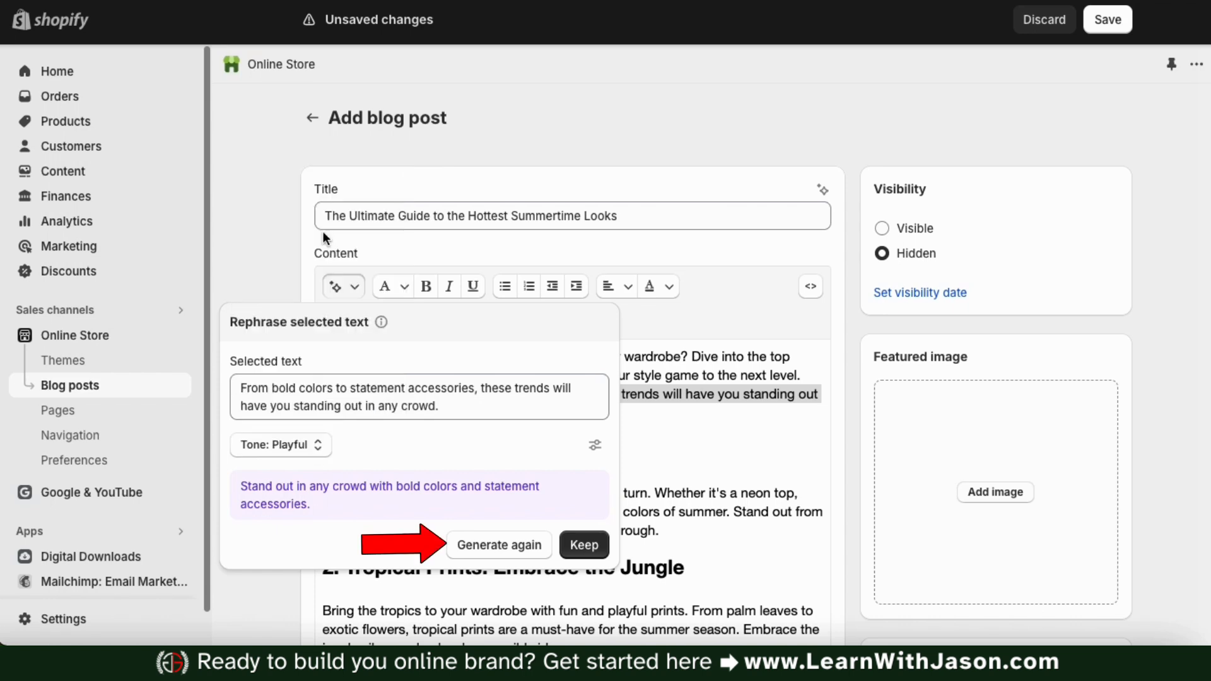
pyautogui.click(490, 548)
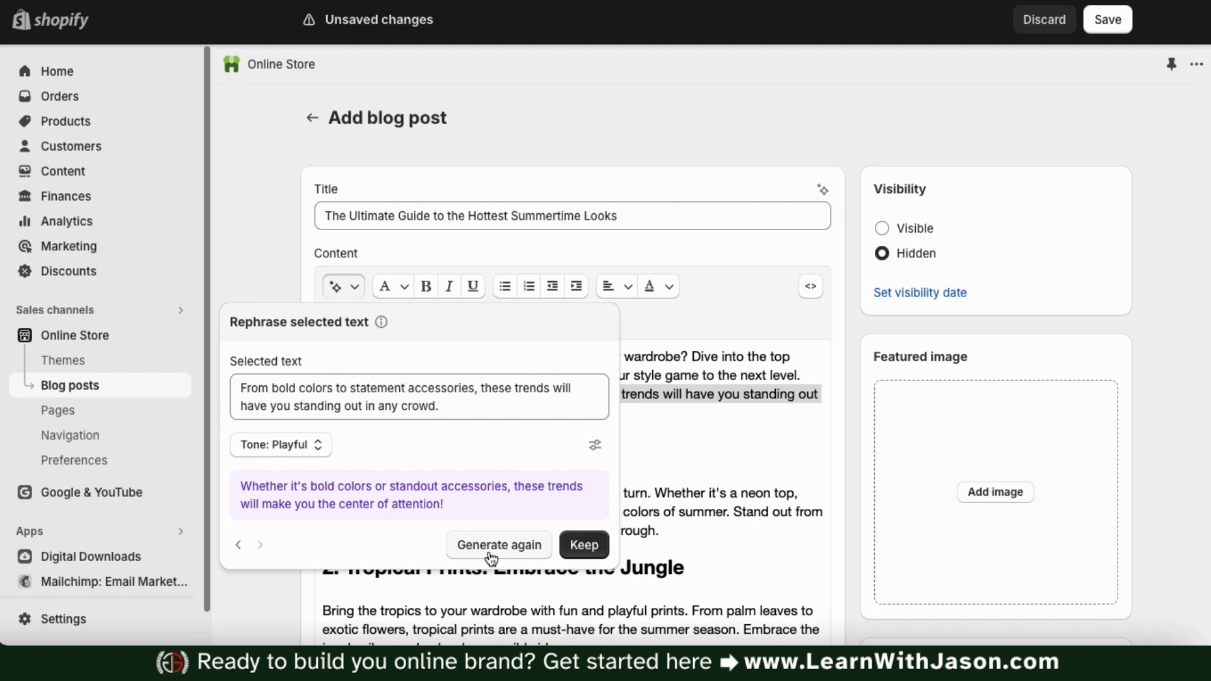
pyautogui.click(588, 544)
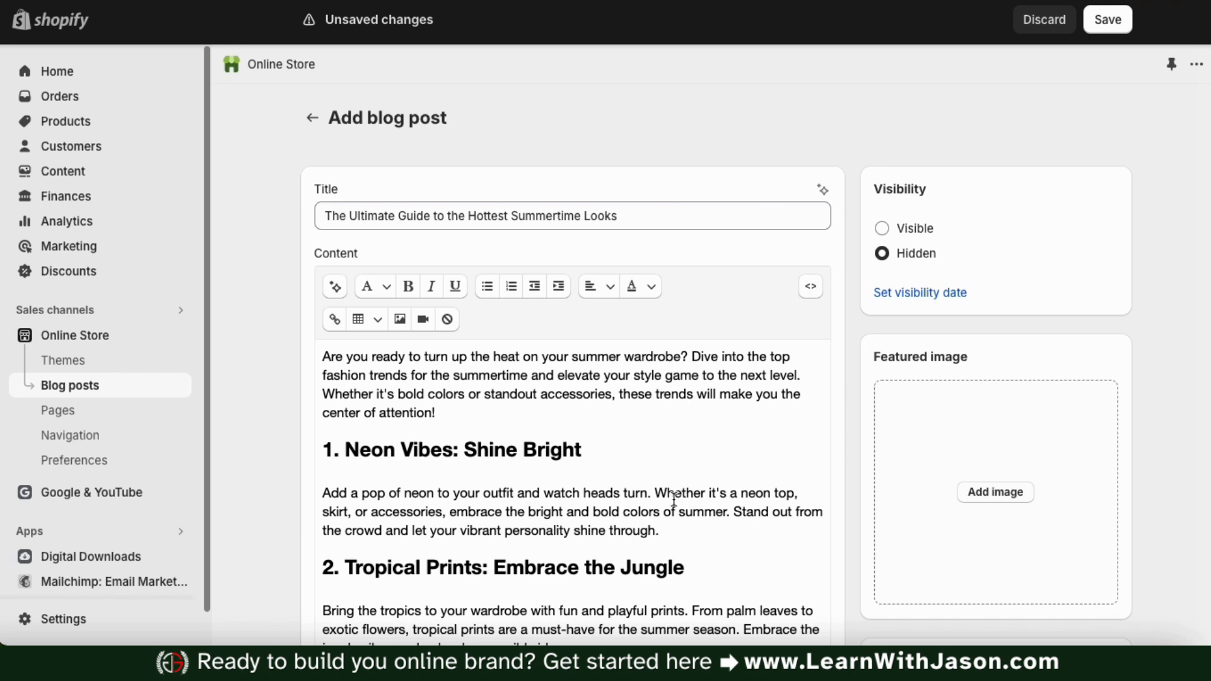
# Make "summer wardrobe" bold and "top fashion trends" italic in the intro paragraph.
pyautogui.click(580, 355)
pyautogui.moveTo(579, 355); pyautogui.dragTo(686, 357)
pyautogui.hotkey('ctrl', 'b')
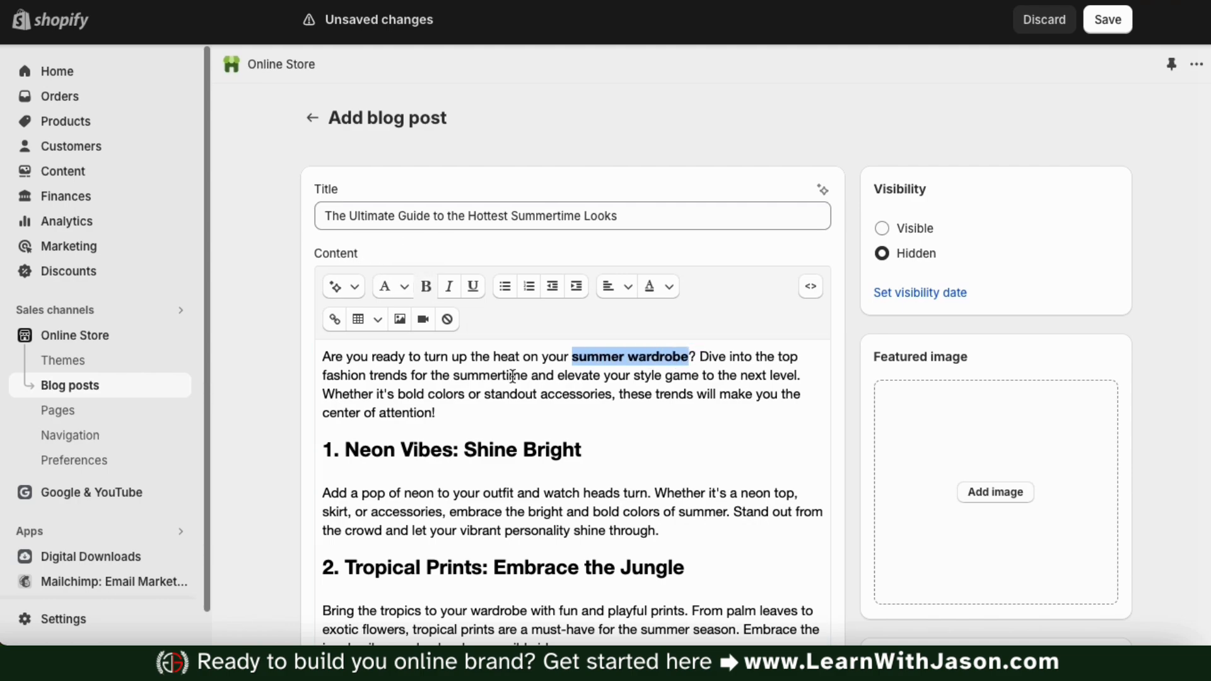
pyautogui.moveTo(813, 363); pyautogui.dragTo(408, 372)
# Replace "the Jungle" with "Paradise" in the second heading, "Tropical Prints: Embrace".
pyautogui.scroll(-1, 567, 473)
pyautogui.moveTo(685, 496); pyautogui.dragTo(580, 495)
pyautogui.write('Paradise')
# Add the red "Summer Fashion Trends" picture as the featured image and save the blog post.
pyautogui.scroll(-10, 730, 519)
pyautogui.scroll(1, 834, 411)
pyautogui.click(993, 312)
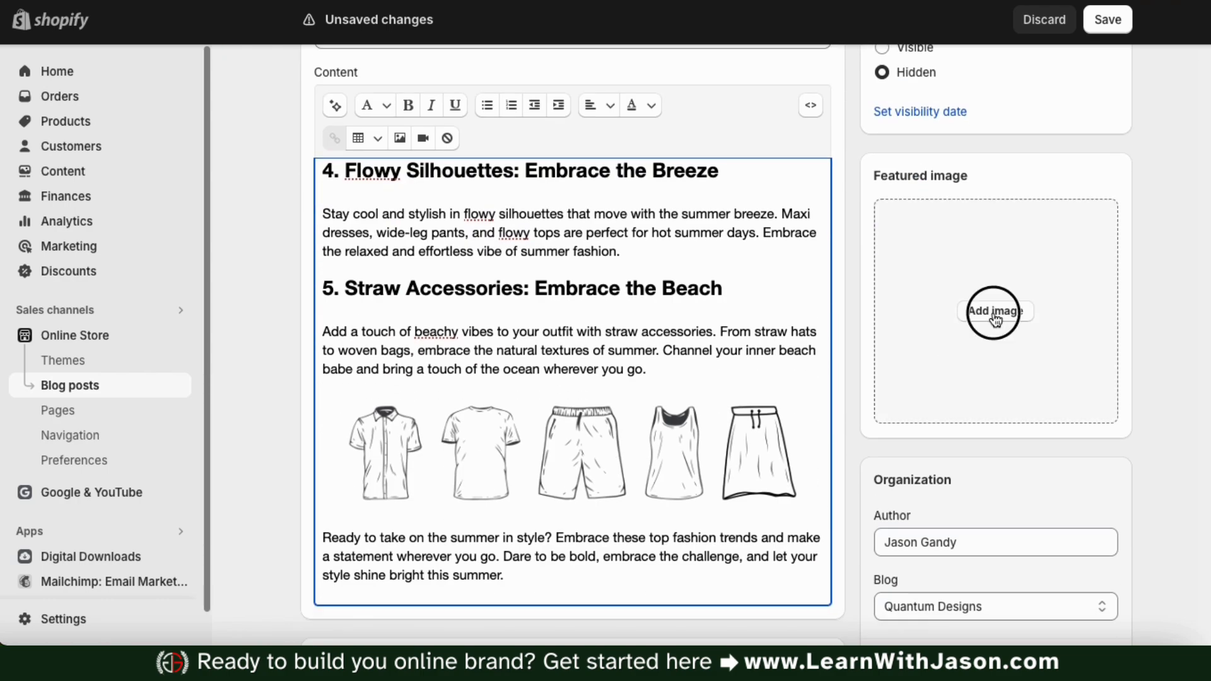
pyautogui.doubleClick(733, 203)
pyautogui.scroll(-5, 1152, 474)
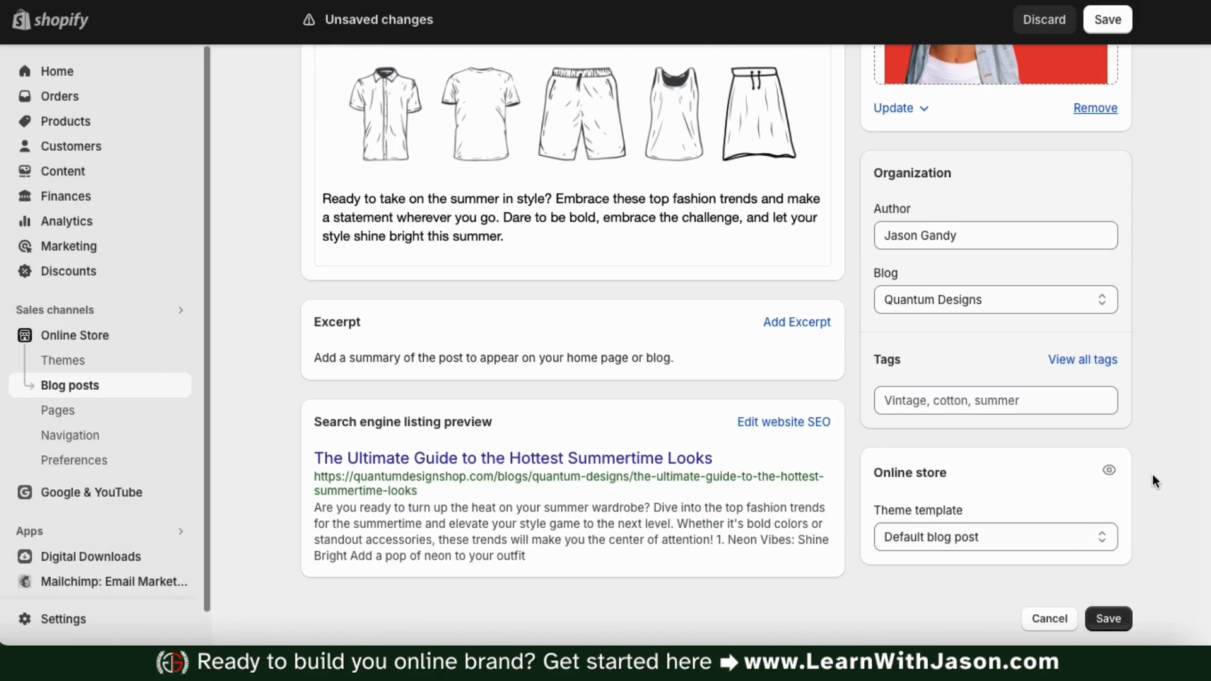
pyautogui.scroll(8, 1152, 475)
pyautogui.scroll(15, 763, 353)
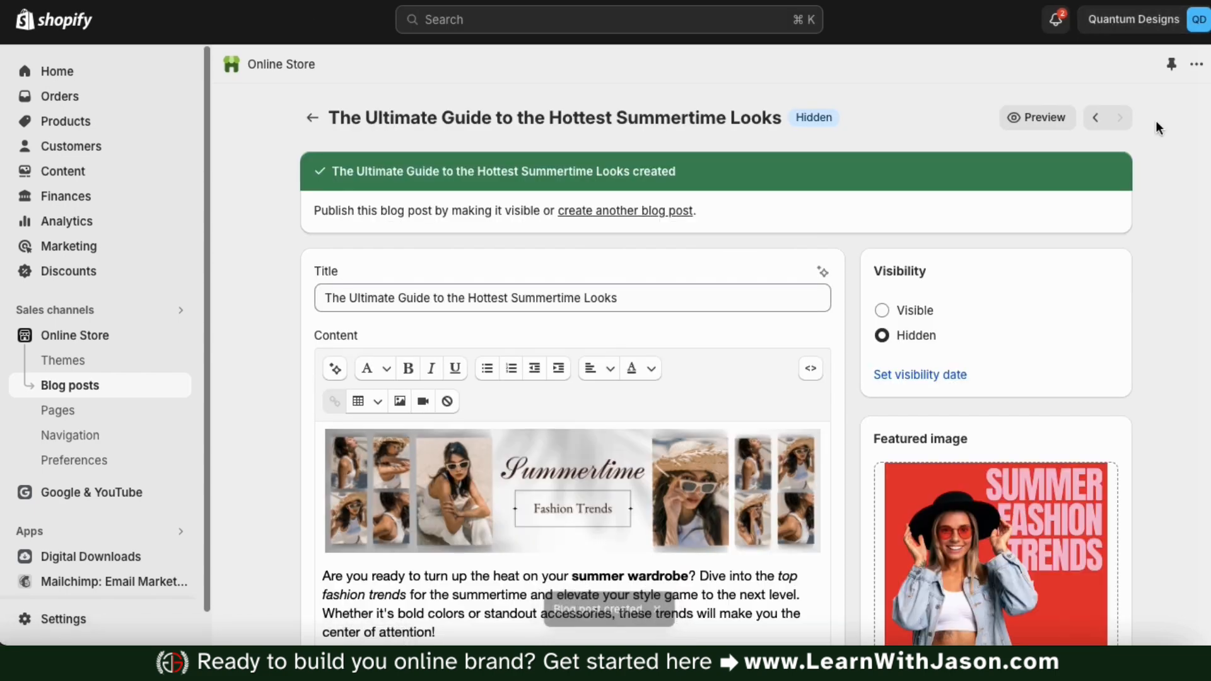
# Preview the blog post on the storefront, hide the preview bar and check the images, intro formatting and headings.
pyautogui.click(1059, 126)
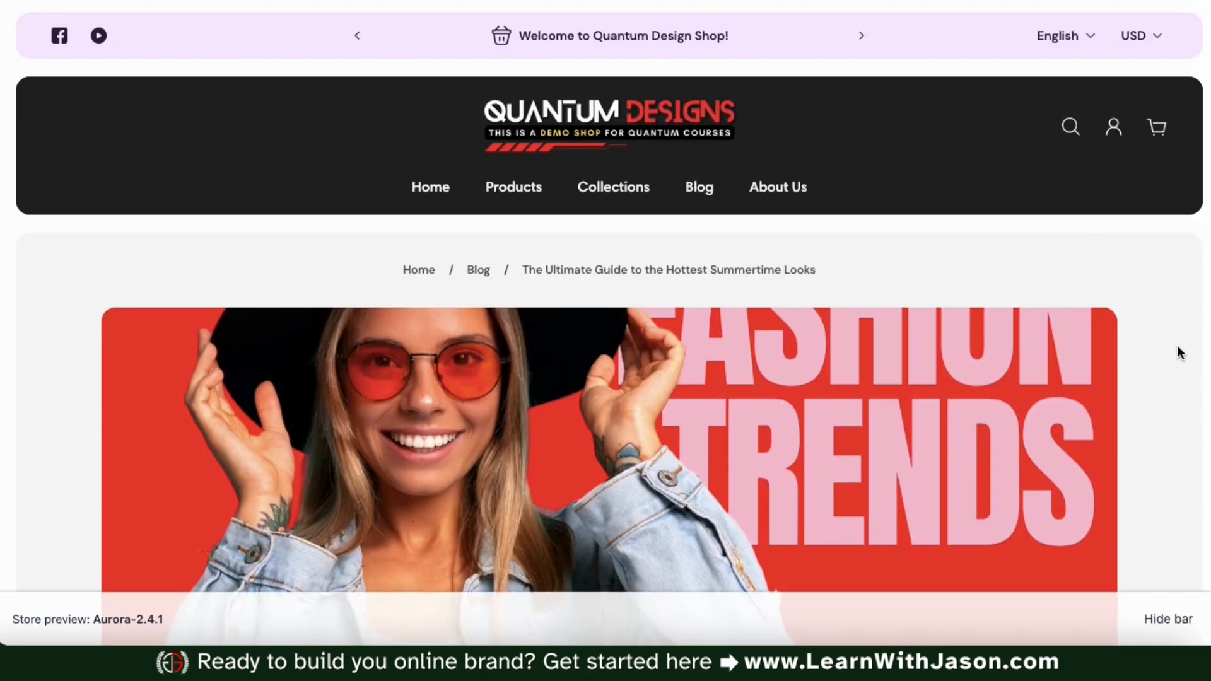
pyautogui.scroll(-2, 1179, 352)
pyautogui.scroll(-5, 1177, 346)
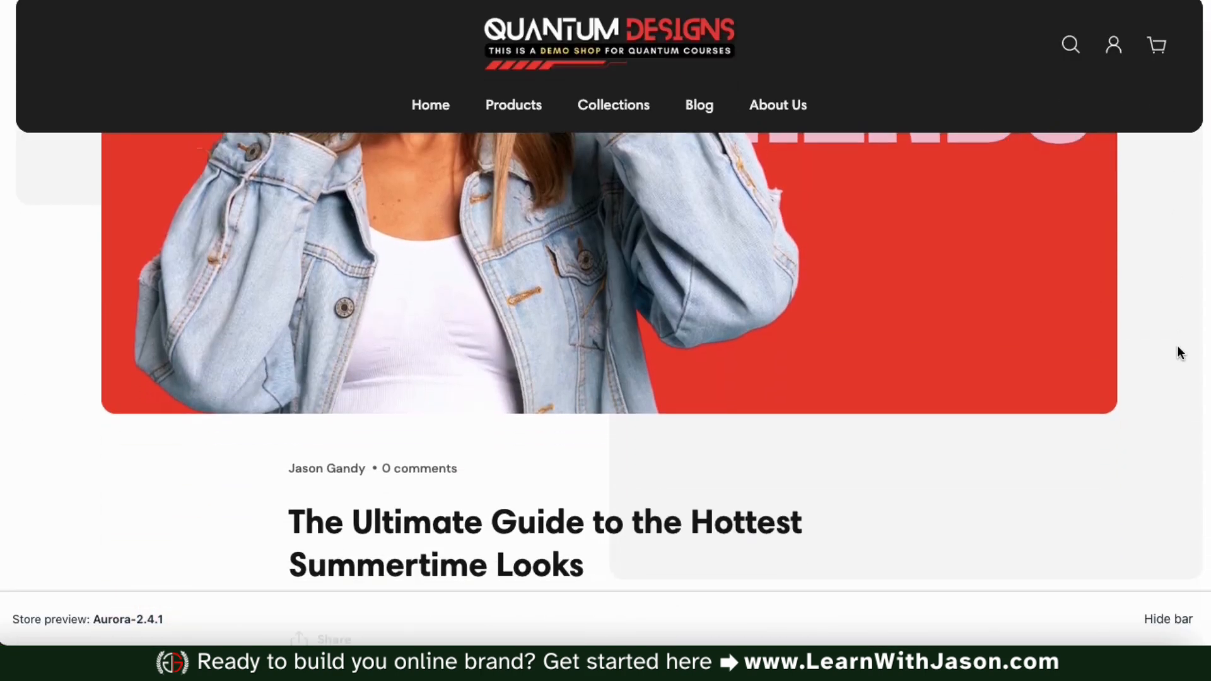
pyautogui.scroll(-1, 1178, 351)
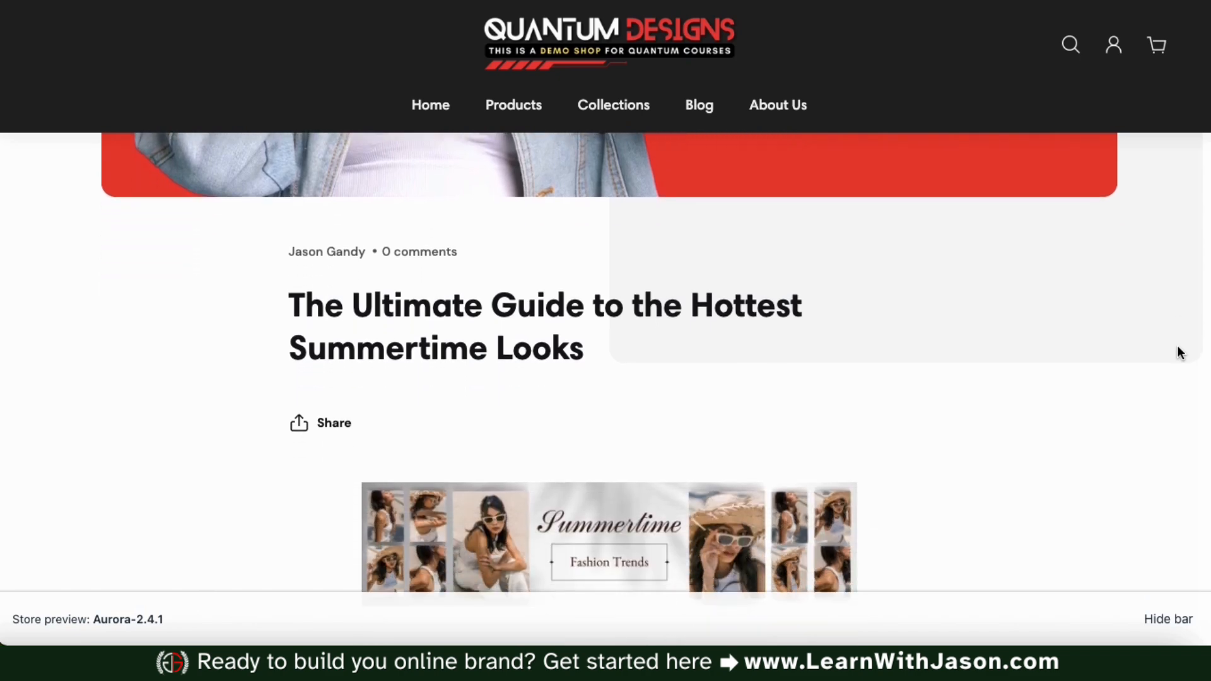
pyautogui.scroll(-3, 1178, 347)
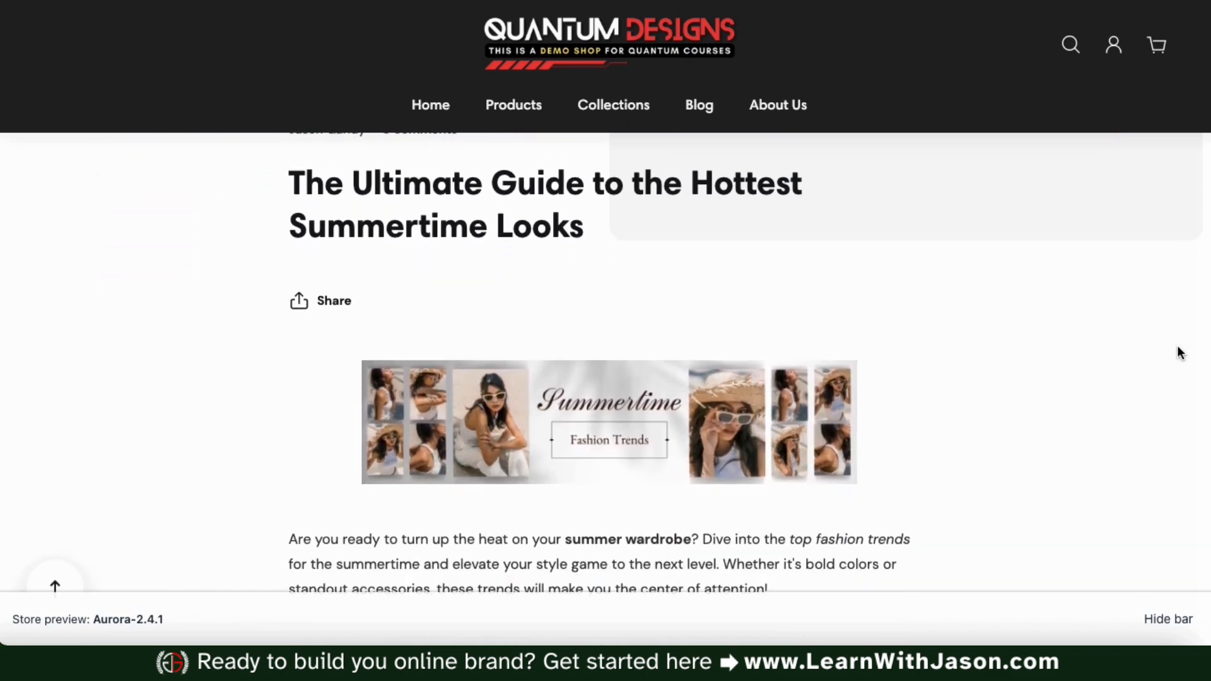
pyautogui.scroll(-1, 1179, 352)
pyautogui.scroll(-1, 1180, 352)
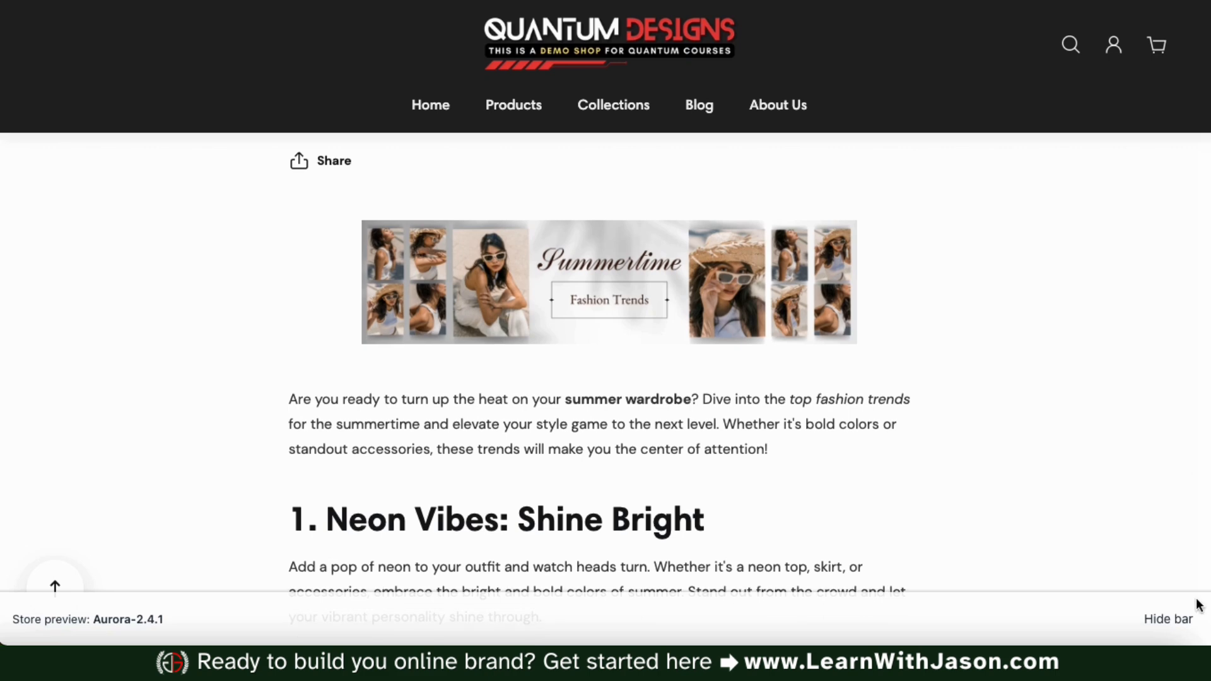
pyautogui.click(1177, 620)
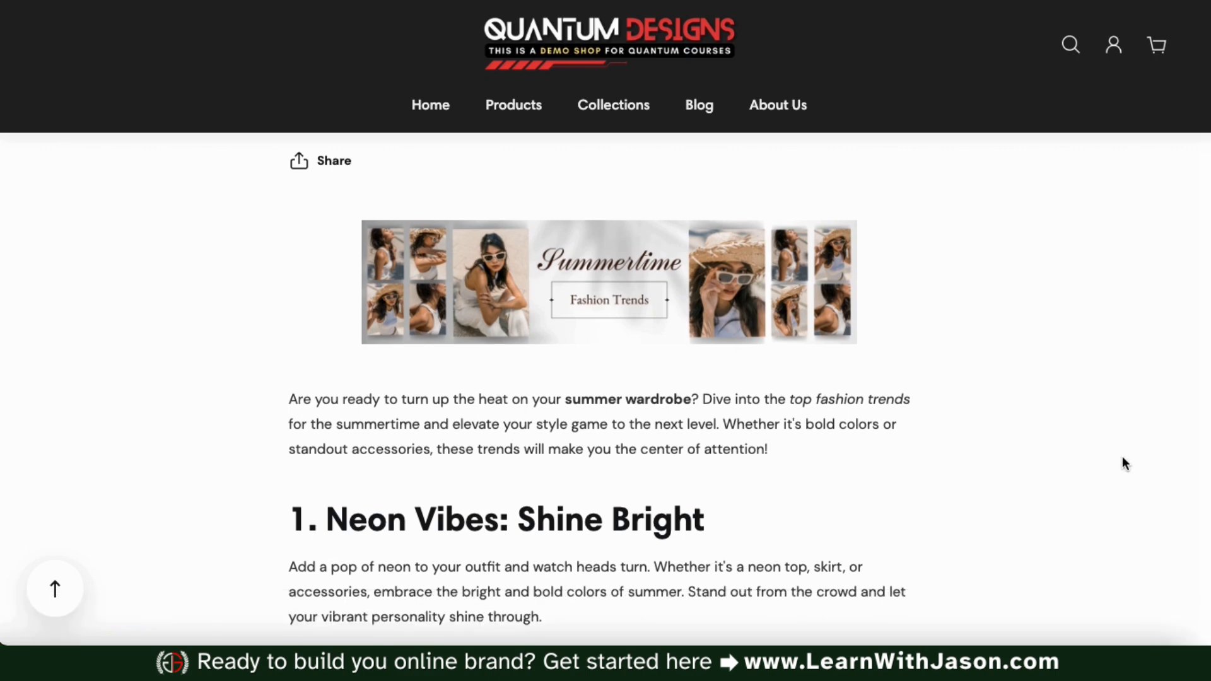
pyautogui.scroll(-1, 1125, 463)
pyautogui.scroll(-1, 1125, 463)
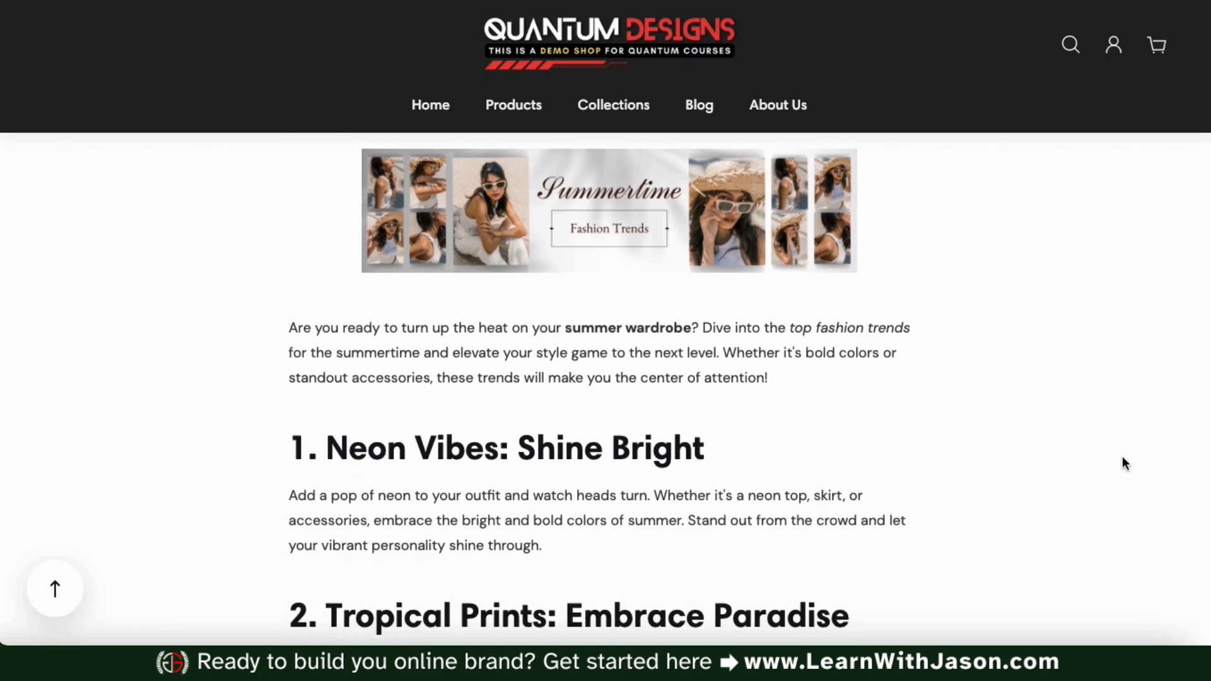
# Check the remaining part of the summer fashion blog post on the storefront.
pyautogui.scroll(-3, 1126, 463)
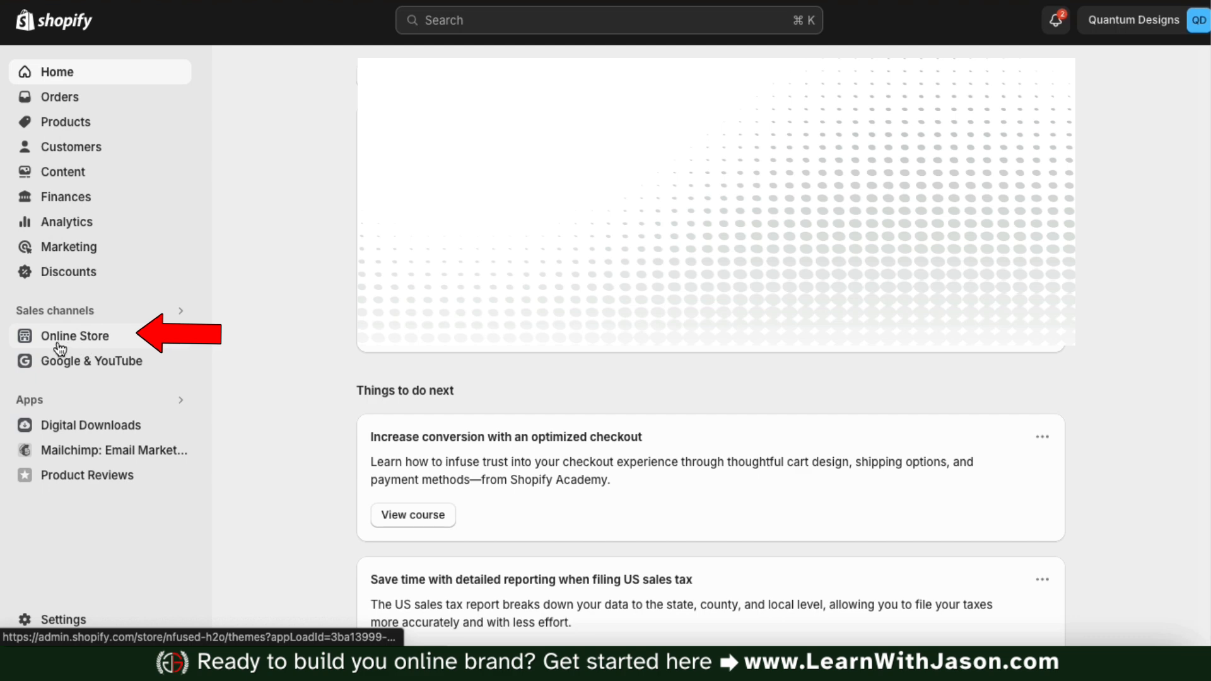
# Start a new page in the online store's Pages section of the Shopify admin.
pyautogui.click(78, 344)
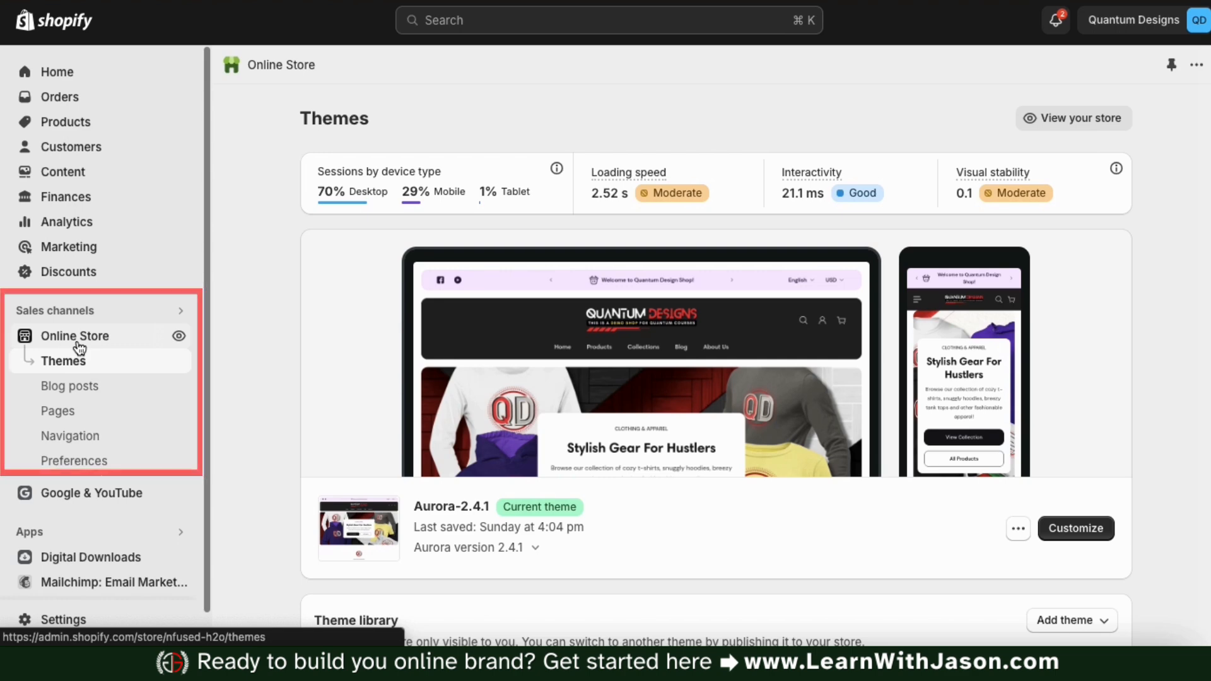
pyautogui.click(63, 420)
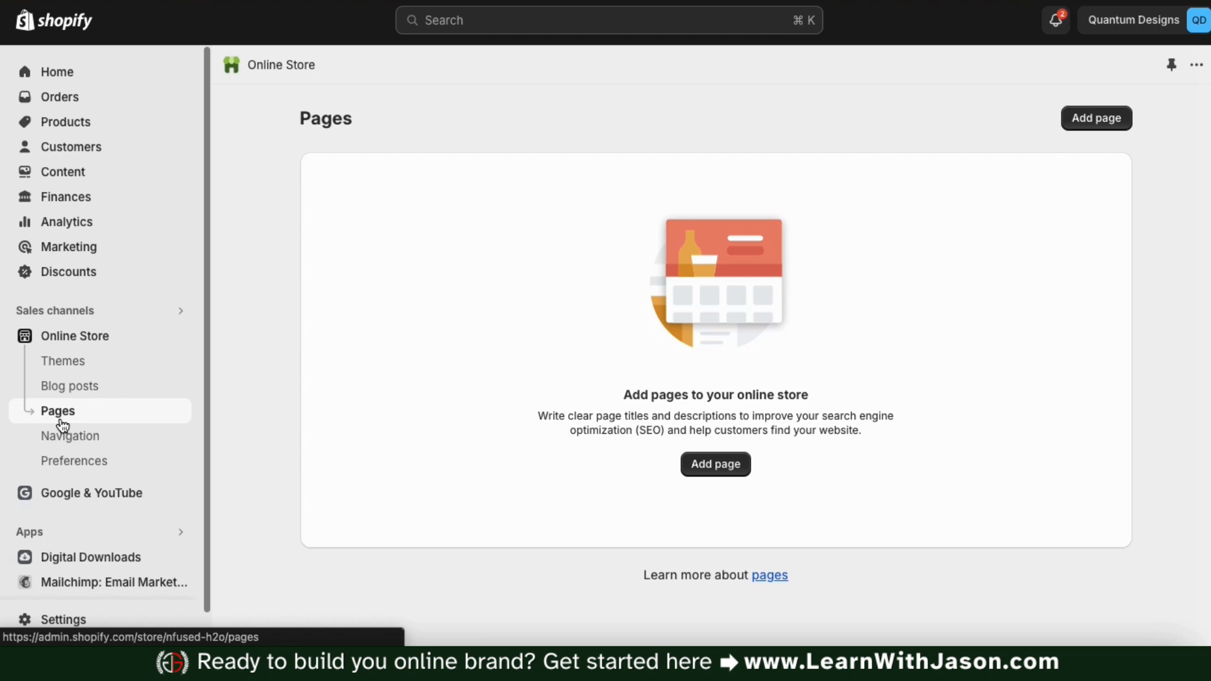
pyautogui.click(1094, 120)
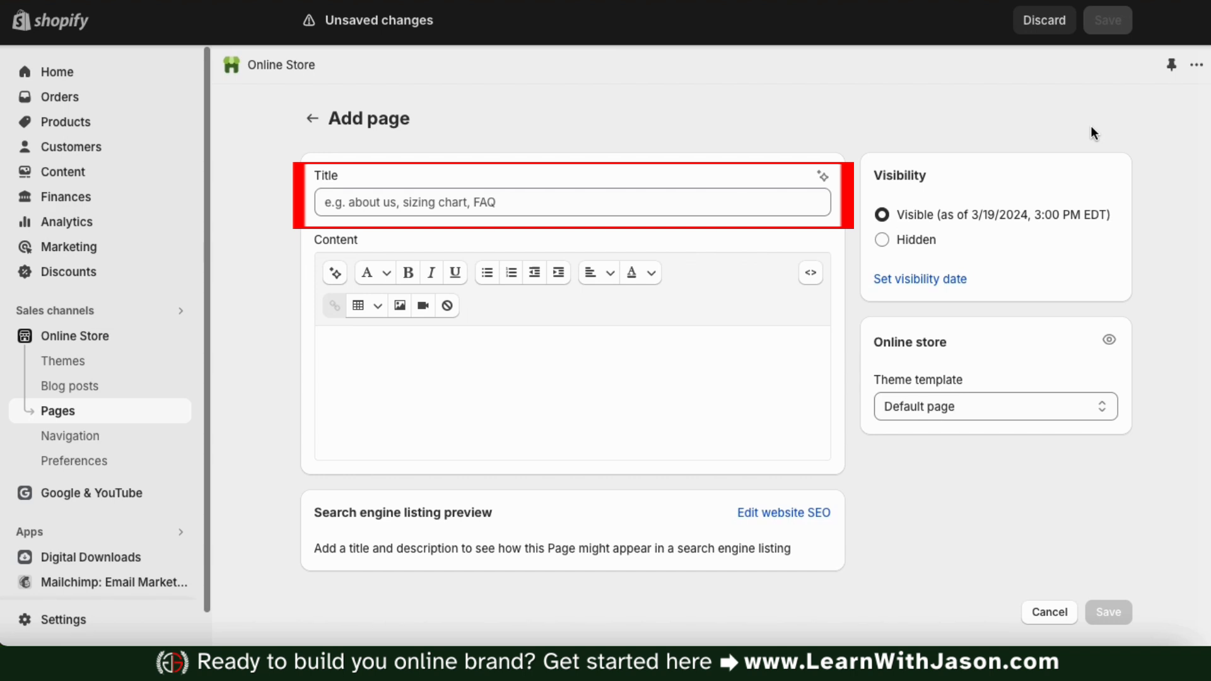
# Set up AI generation of the page title with the topic "about us" and the Sophisticated tone.
pyautogui.click(768, 206)
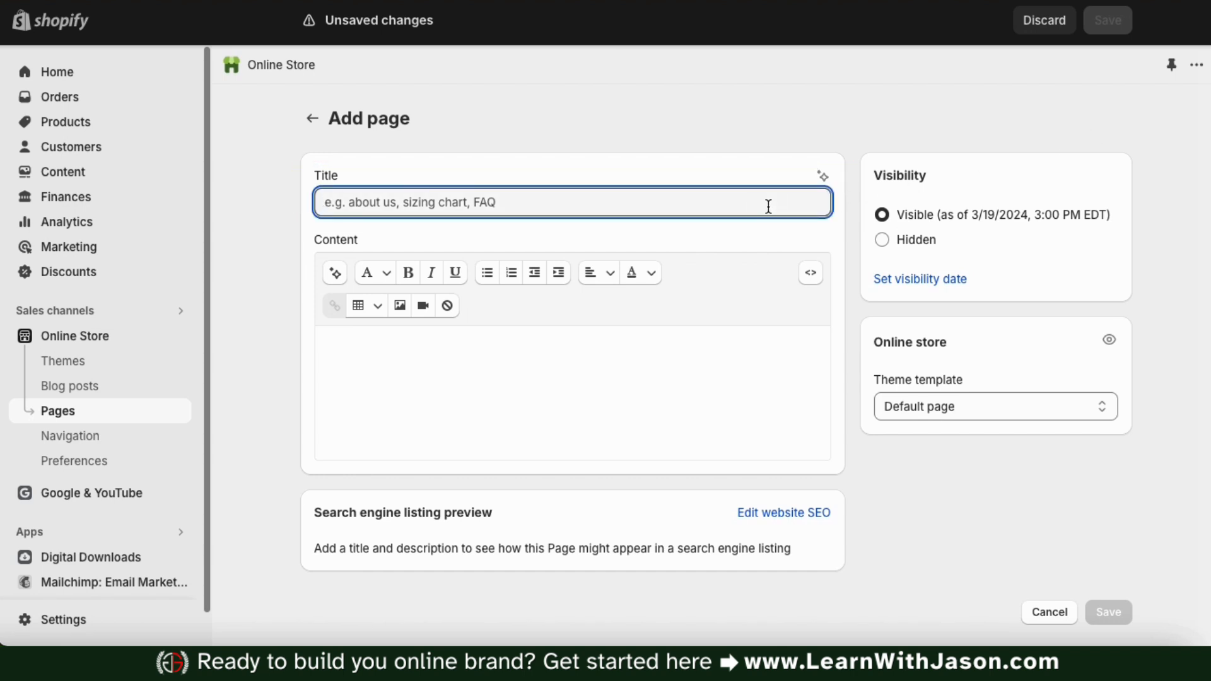
pyautogui.click(823, 180)
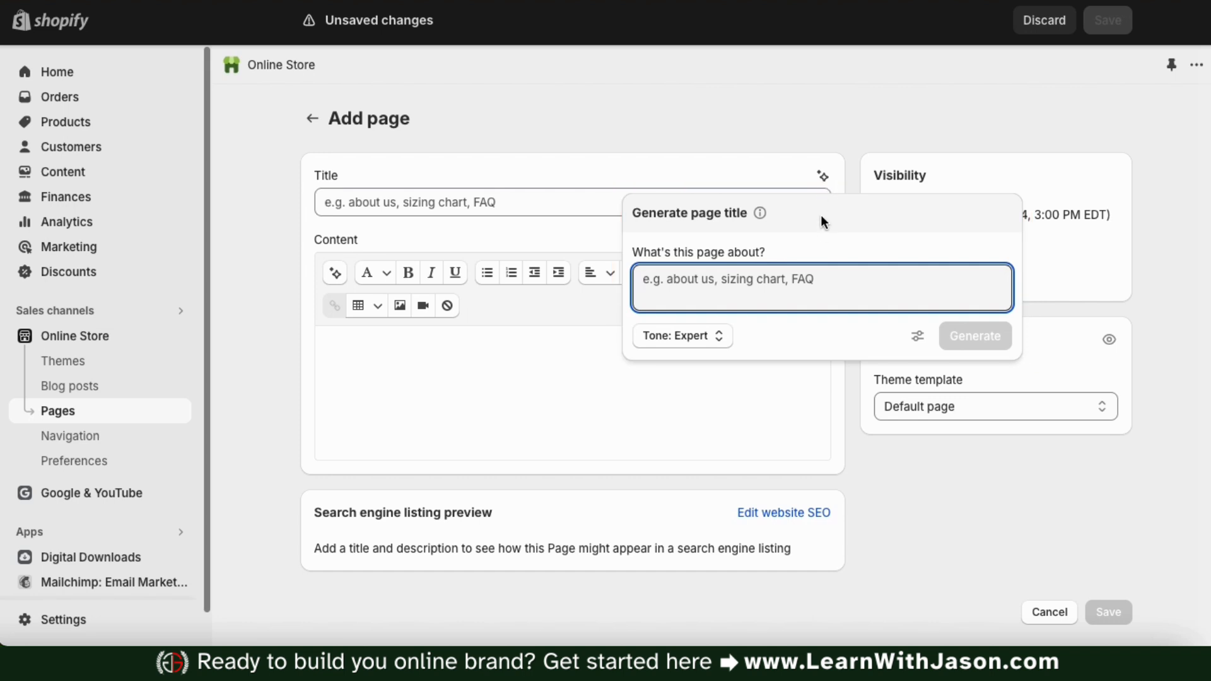
pyautogui.write('a')
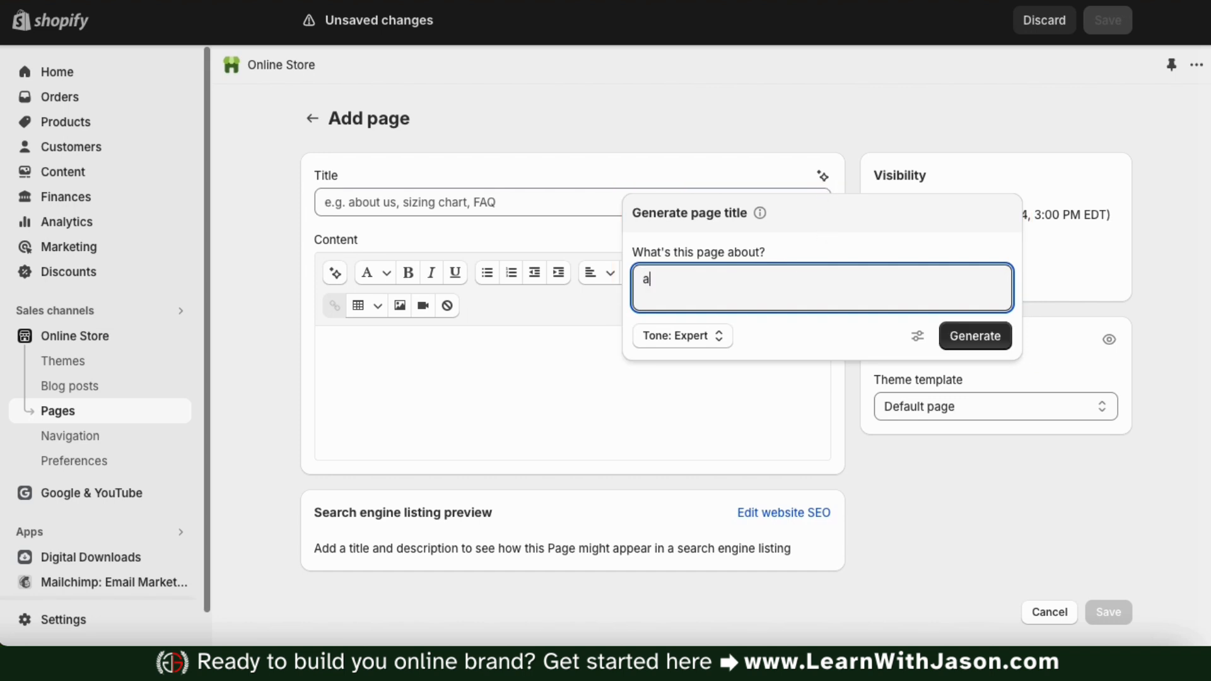
pyautogui.write('bout us')
pyautogui.click(718, 336)
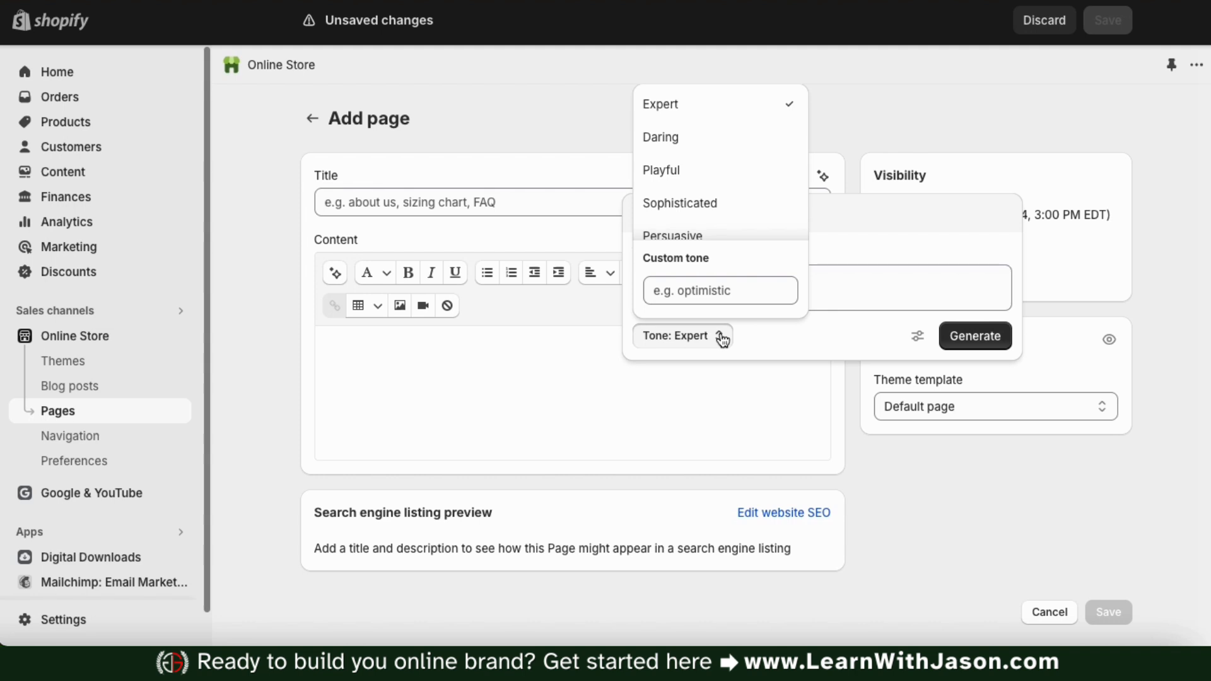
pyautogui.click(720, 204)
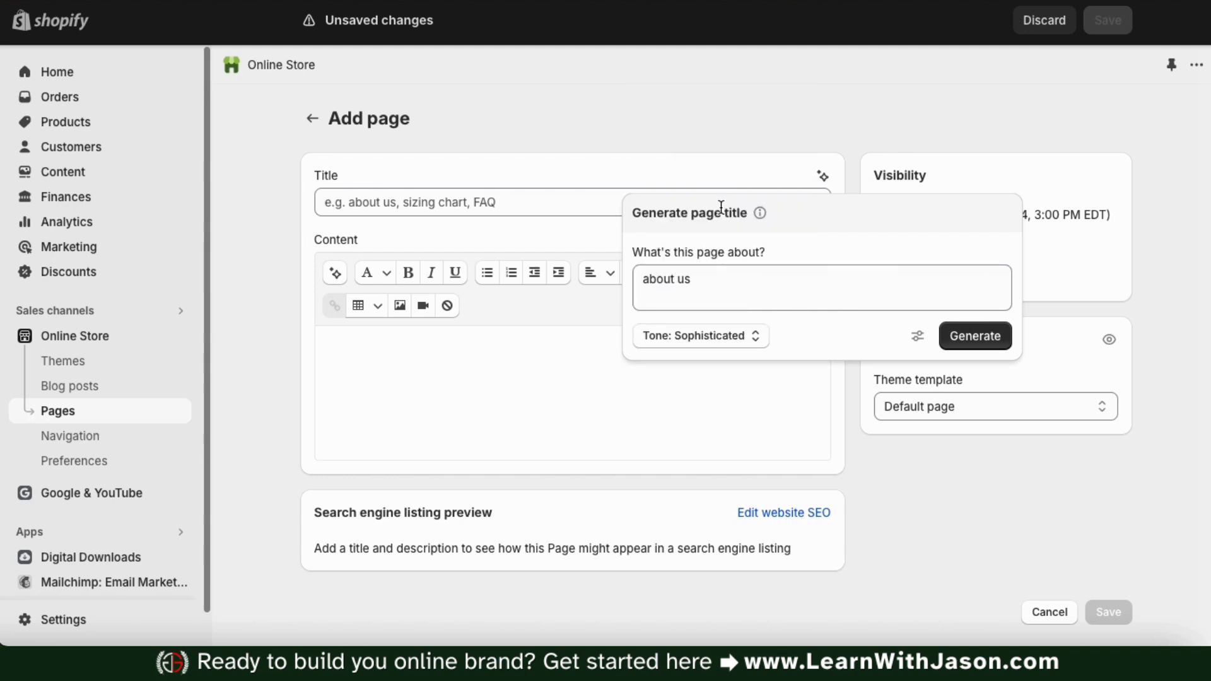
# Generate page titles with the special instruction "start each word with a capital letter" and use "Discover Our Story" as the title.
pyautogui.click(916, 337)
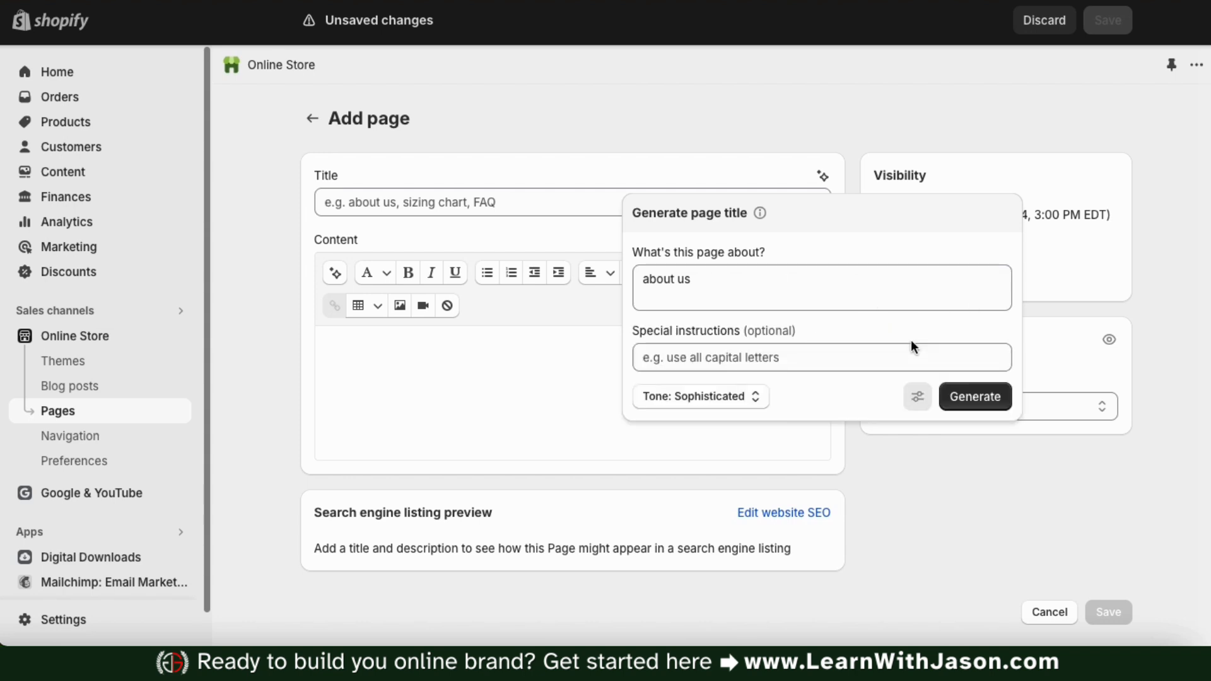
pyautogui.click(887, 351)
pyautogui.write('start each word with a capital letter')
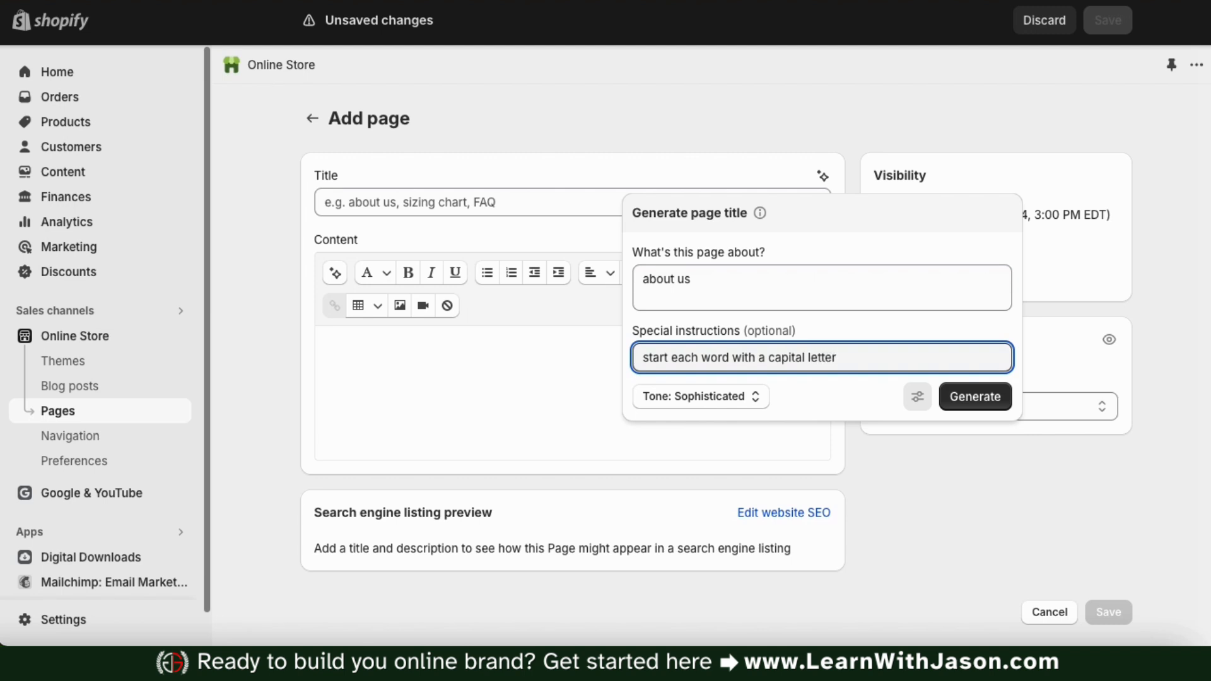
pyautogui.click(881, 408)
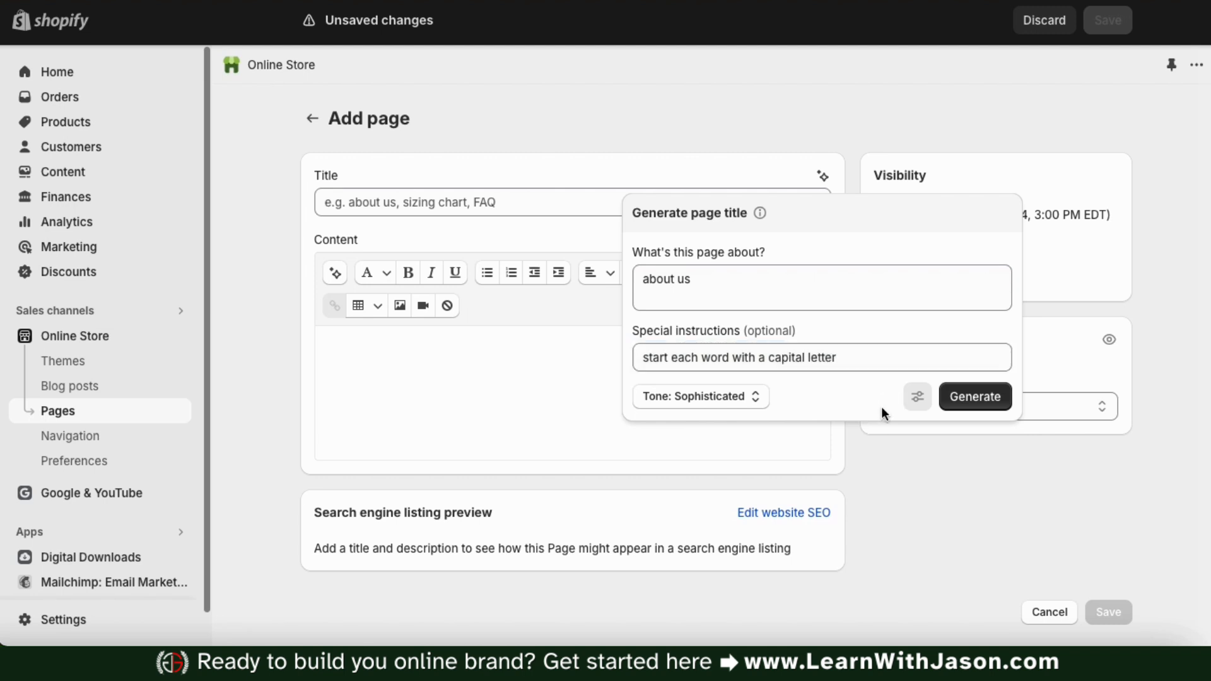
pyautogui.click(973, 398)
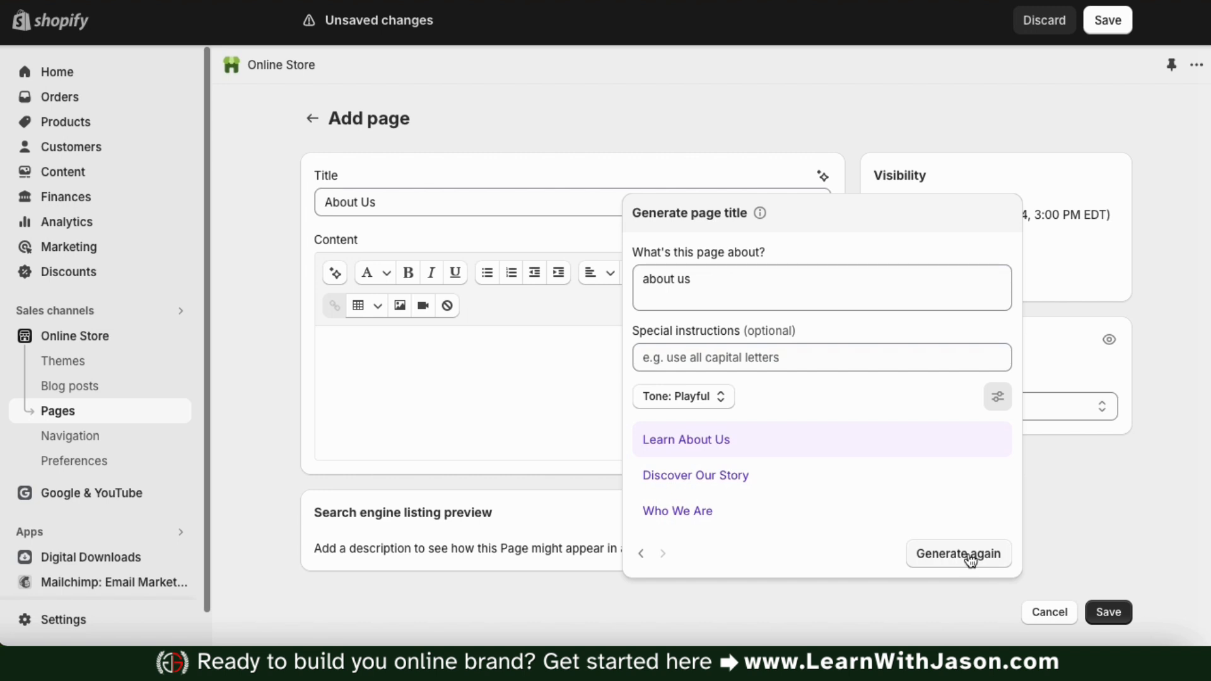
pyautogui.click(701, 485)
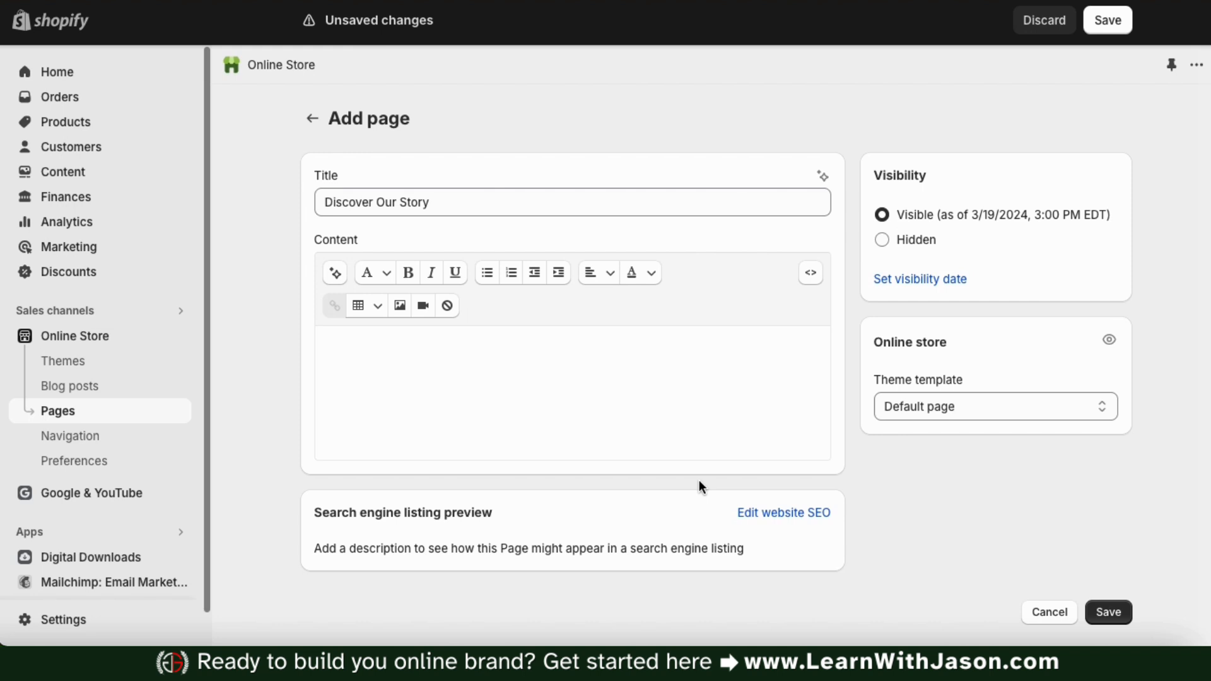
# Generate the page content with AI from the topic "about us" in the Expert tone and keep the generated text.
pyautogui.click(583, 405)
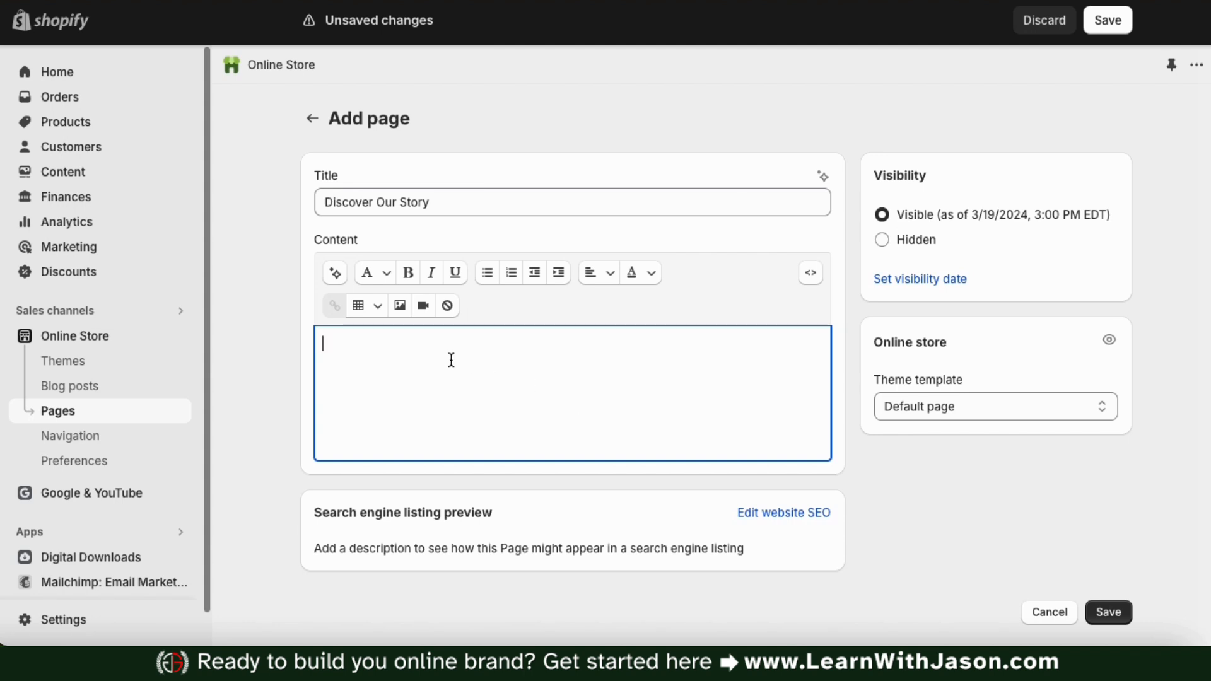
pyautogui.click(336, 284)
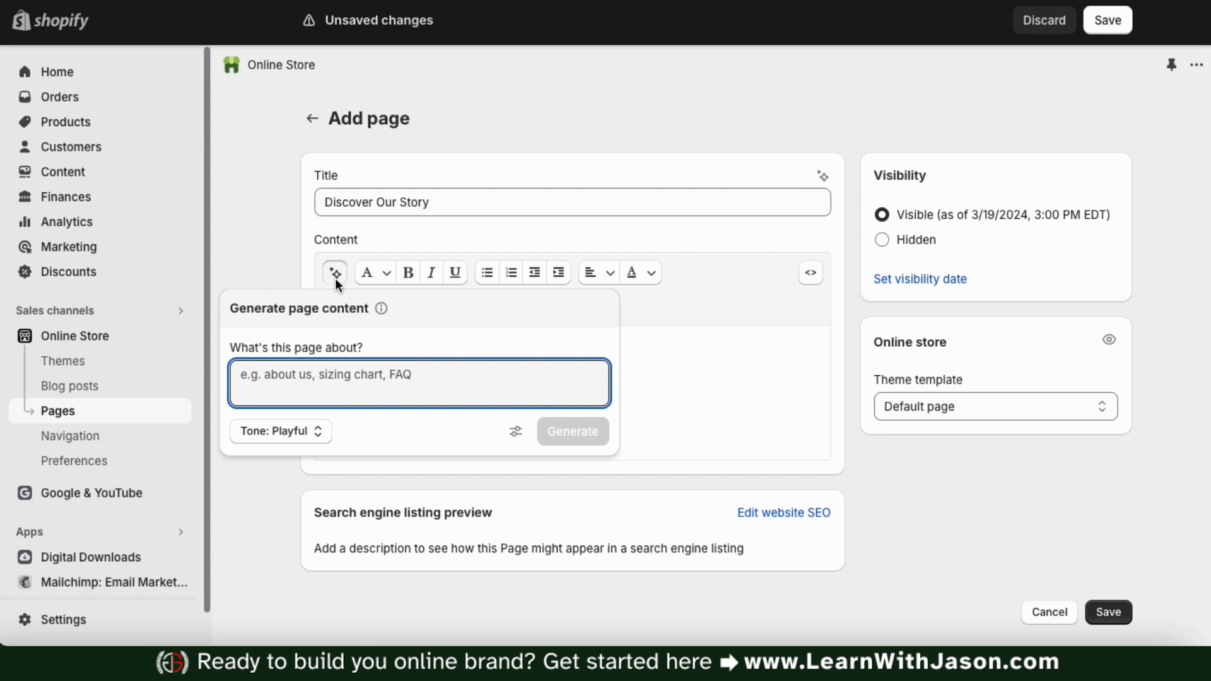
pyautogui.click(333, 372)
pyautogui.write('about us')
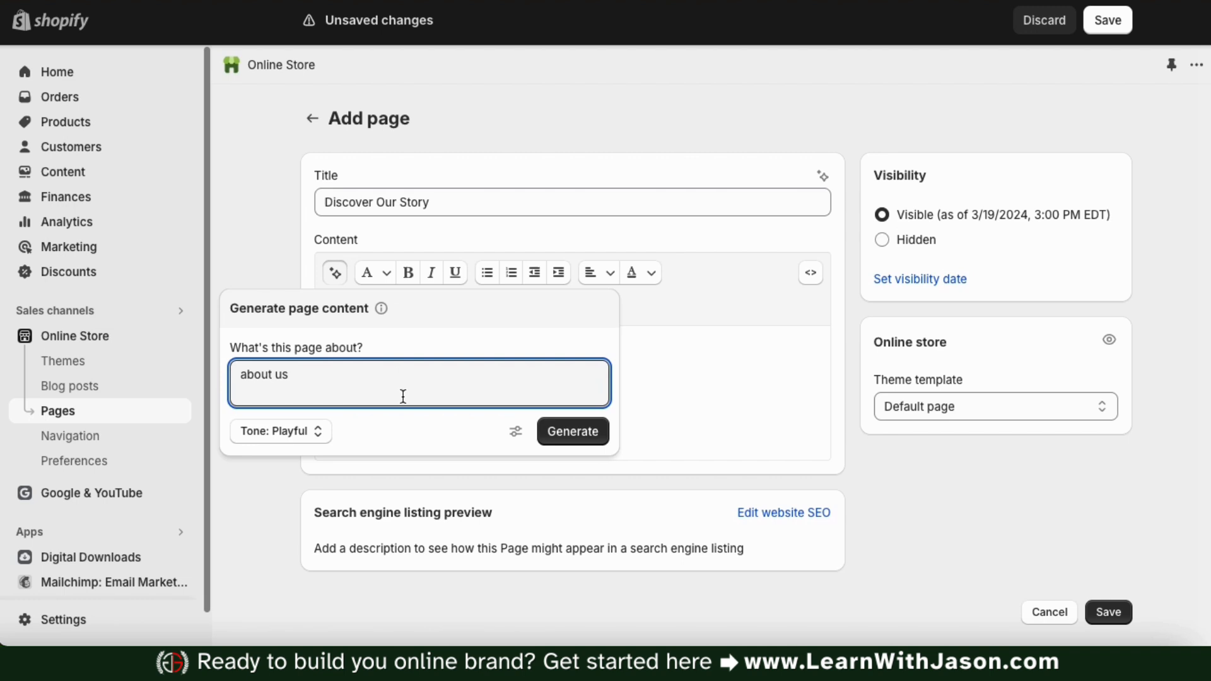
pyautogui.click(318, 435)
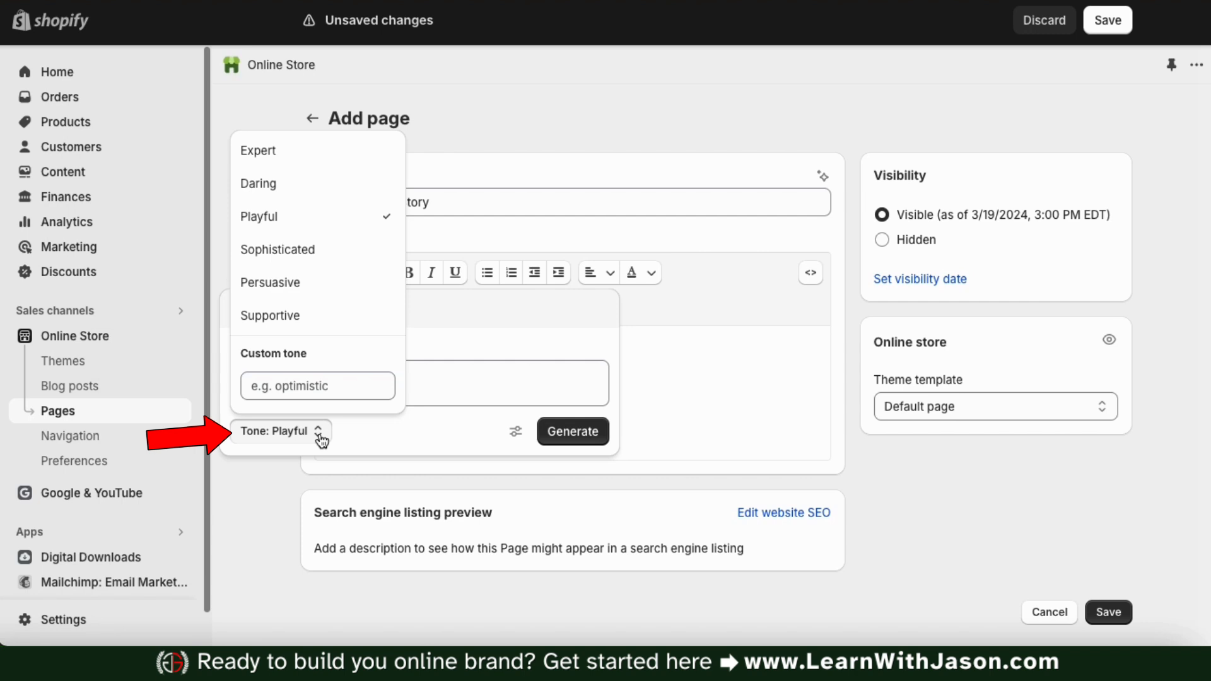
pyautogui.click(319, 157)
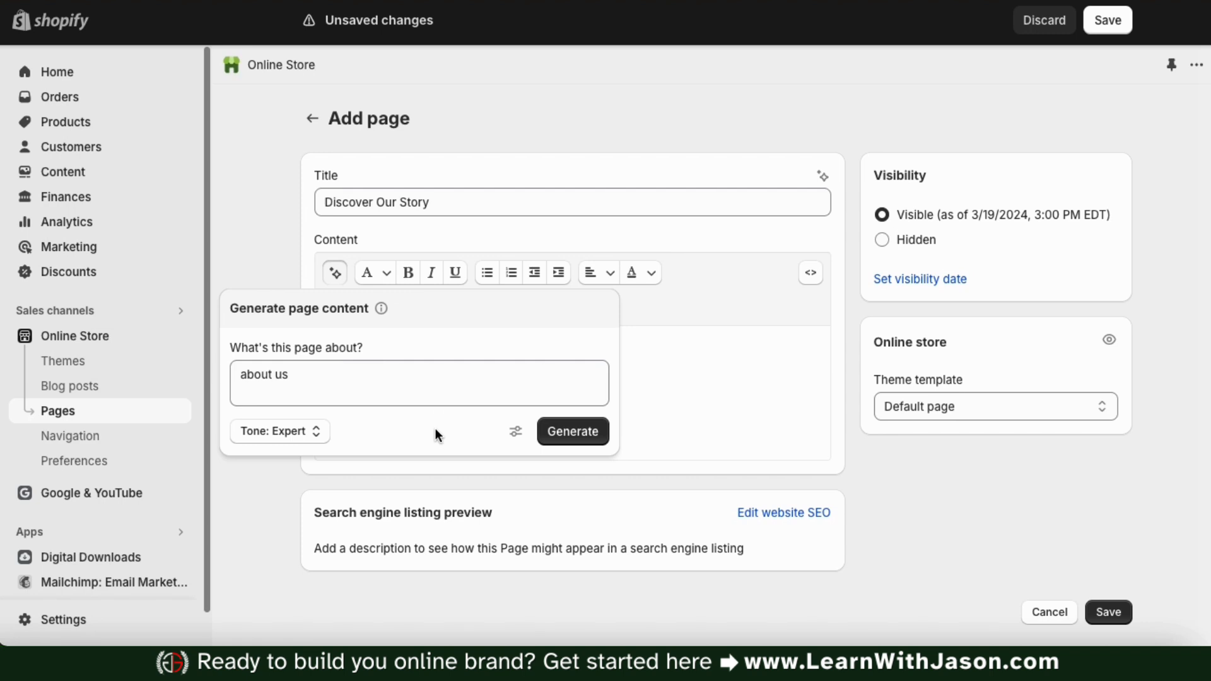
pyautogui.click(515, 432)
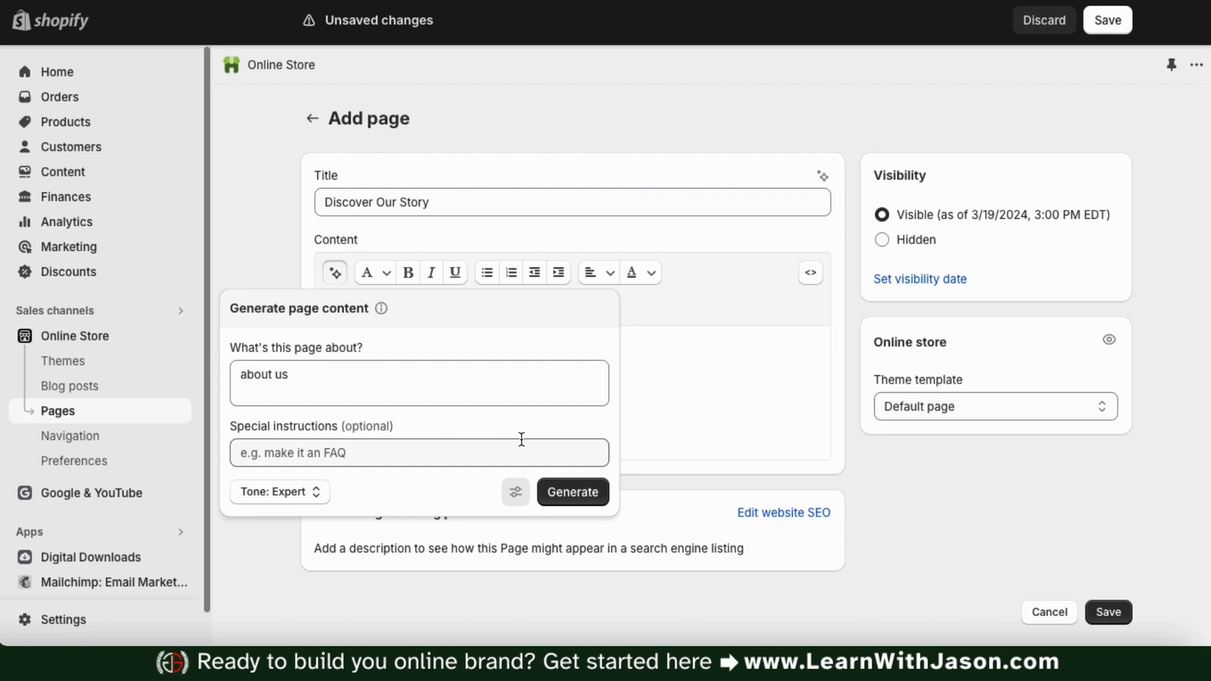
pyautogui.click(514, 492)
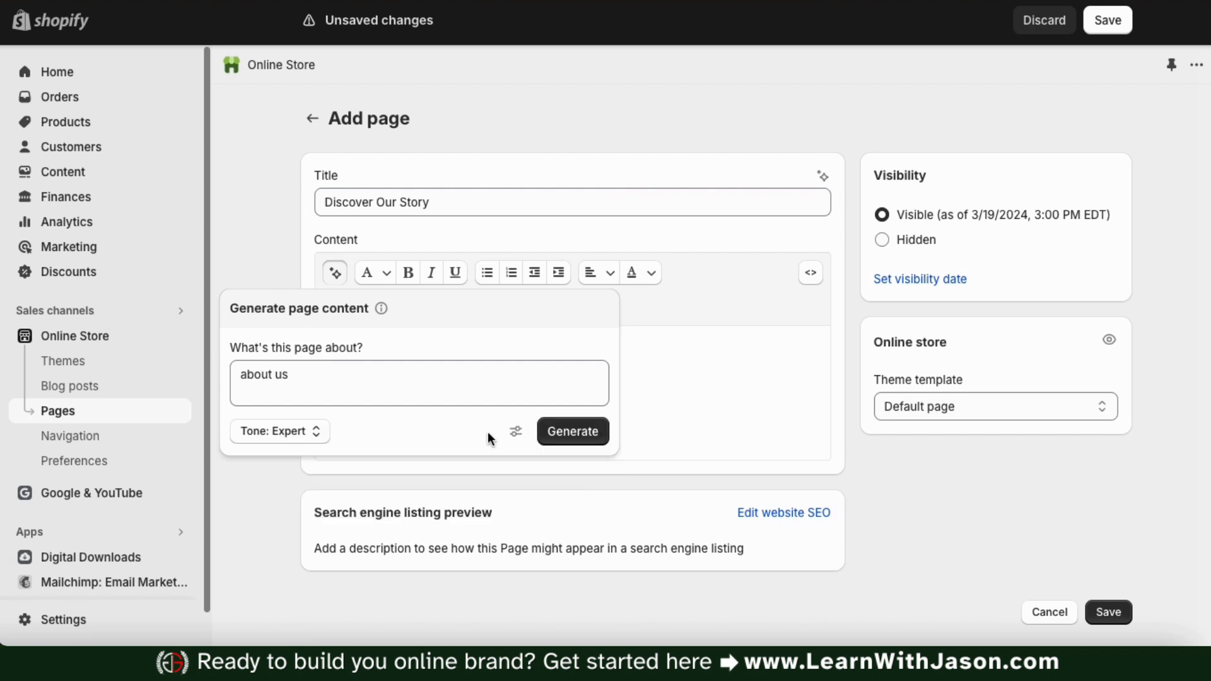
pyautogui.click(581, 440)
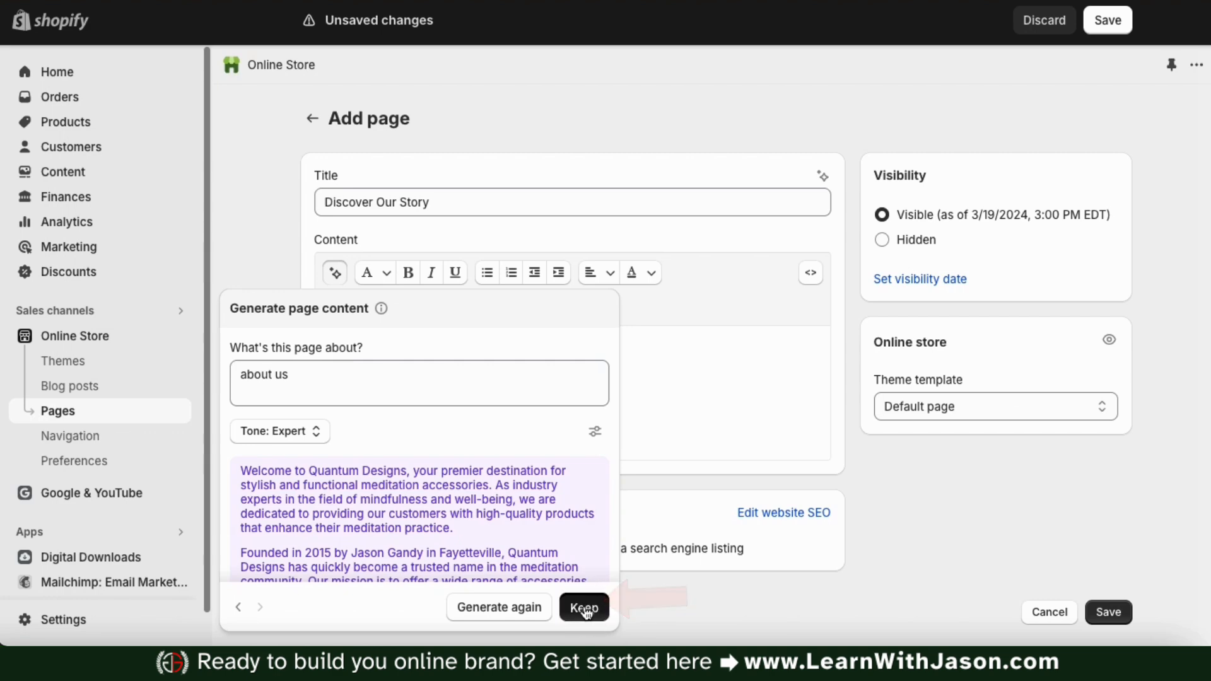
pyautogui.click(584, 608)
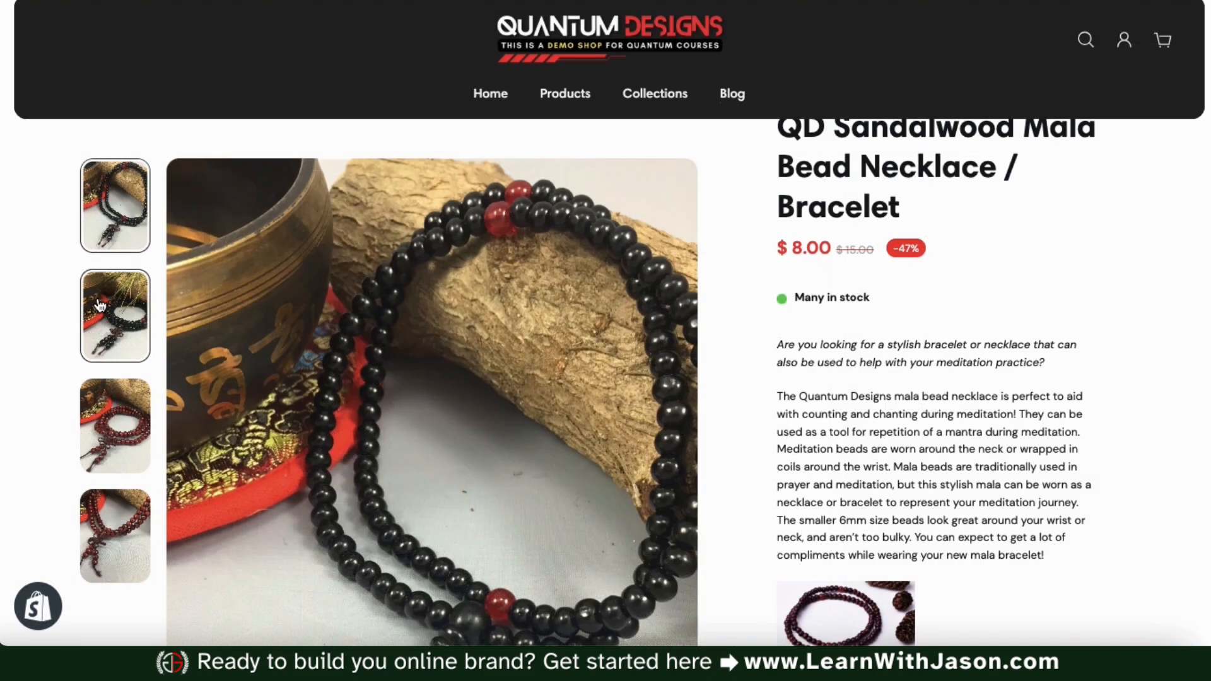
# Look through the other product pictures of the QD Sandalwood Mala Bead Necklace / Bracelet on the storefront.
pyautogui.click(99, 305)
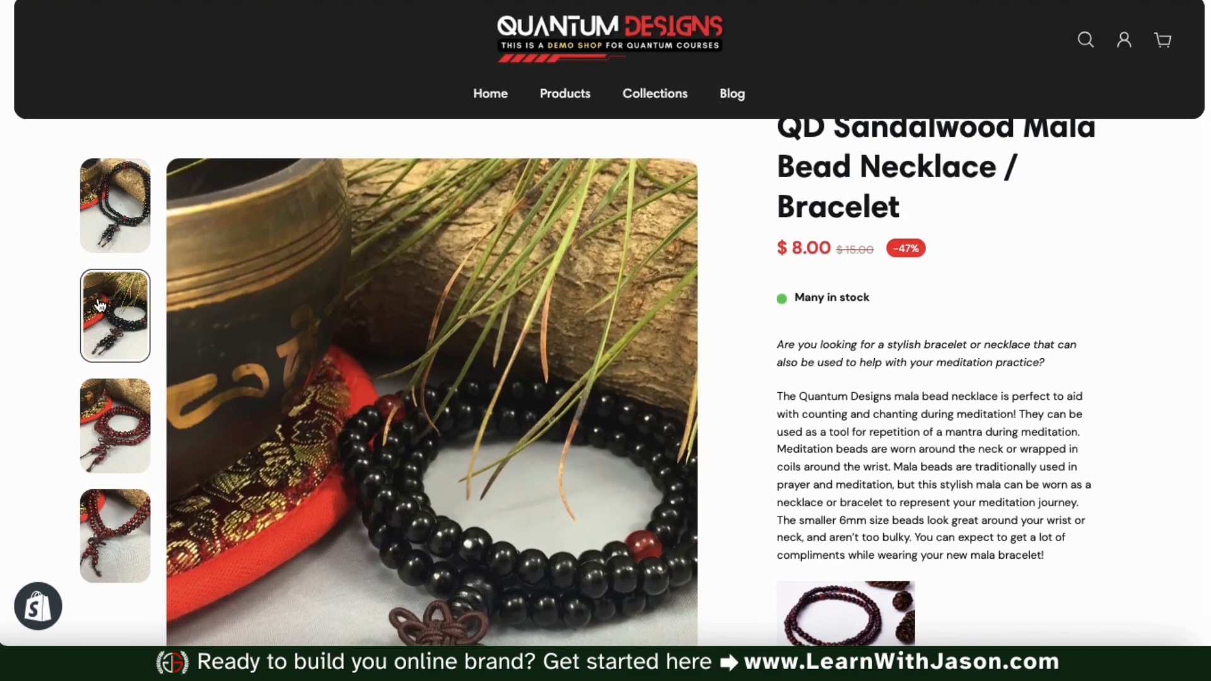
pyautogui.click(118, 427)
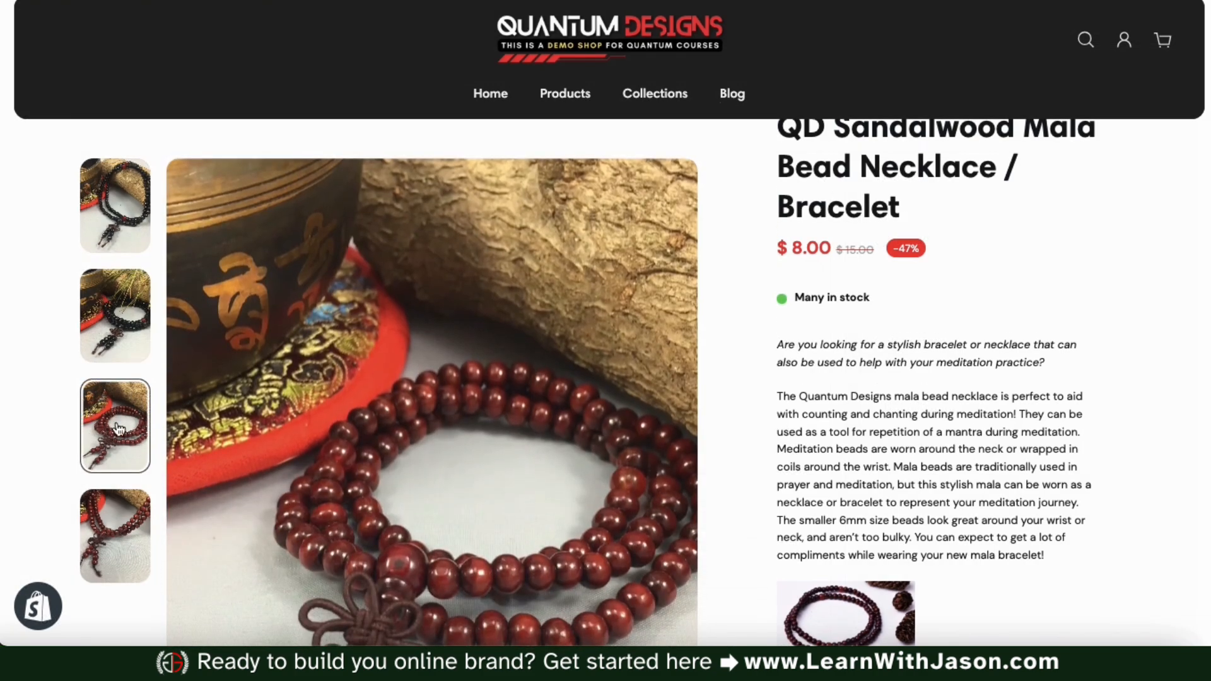
pyautogui.click(126, 512)
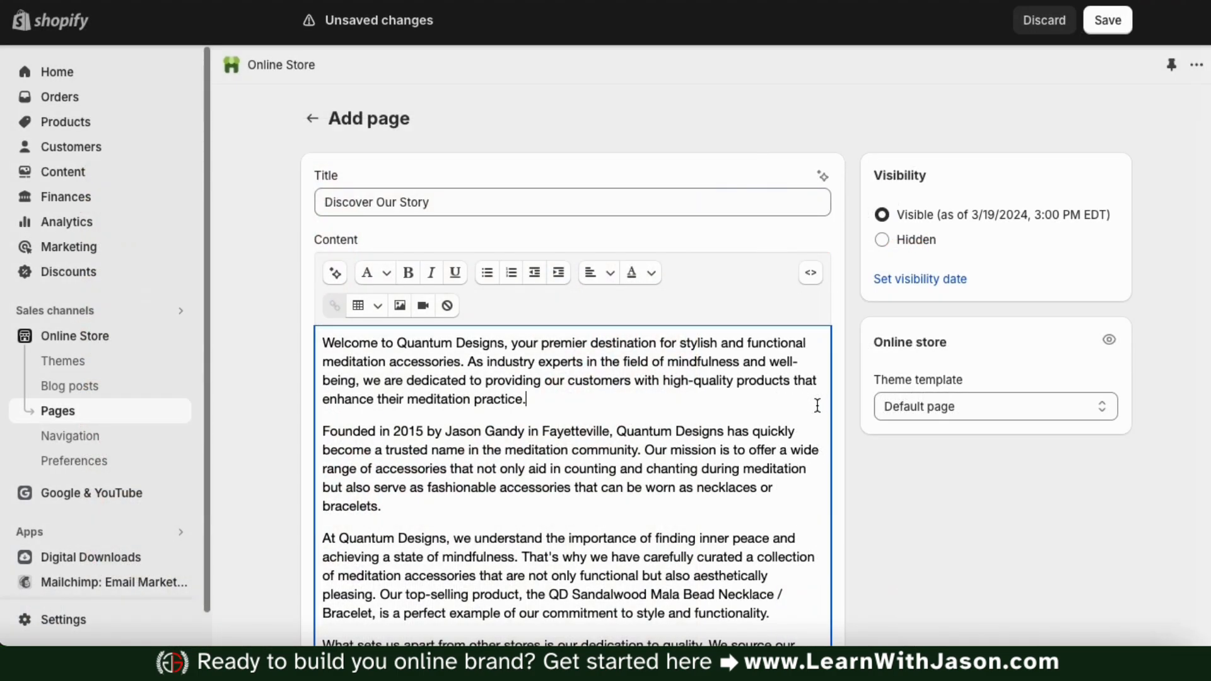
# Make "Quantum Designs" bold and "high-quality products" italic in the page's opening paragraph.
pyautogui.scroll(-2, 816, 405)
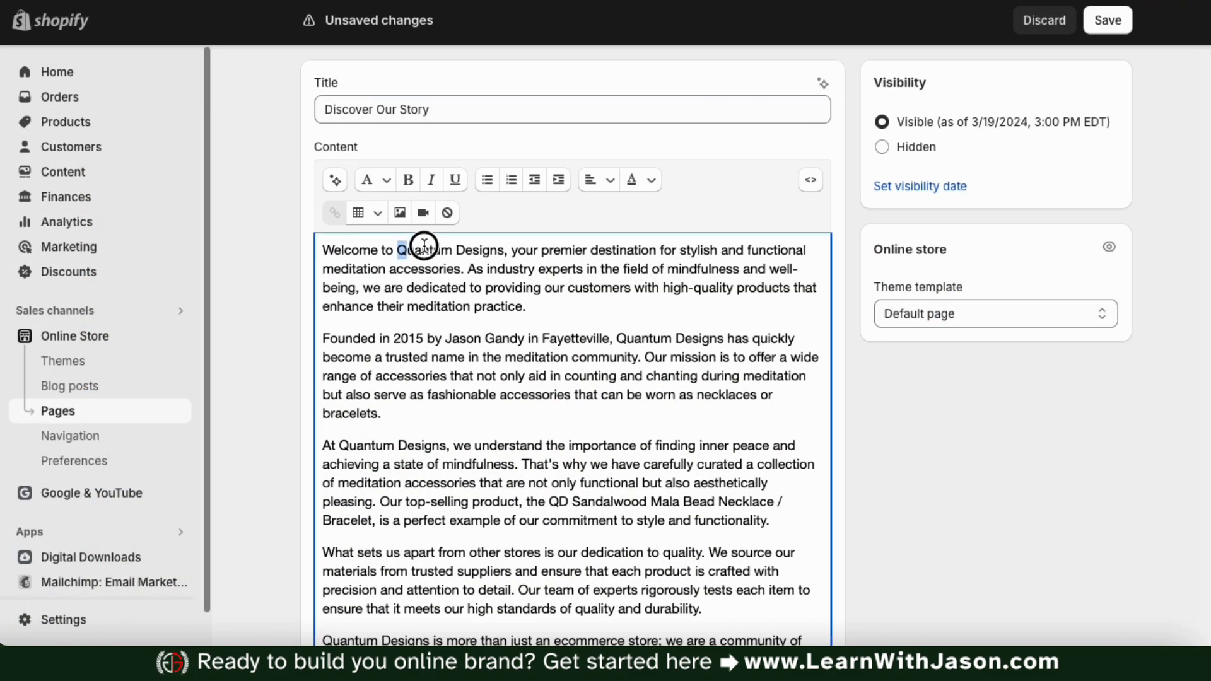
pyautogui.moveTo(397, 250); pyautogui.dragTo(504, 250)
pyautogui.click(417, 185)
pyautogui.moveTo(663, 288); pyautogui.dragTo(794, 289)
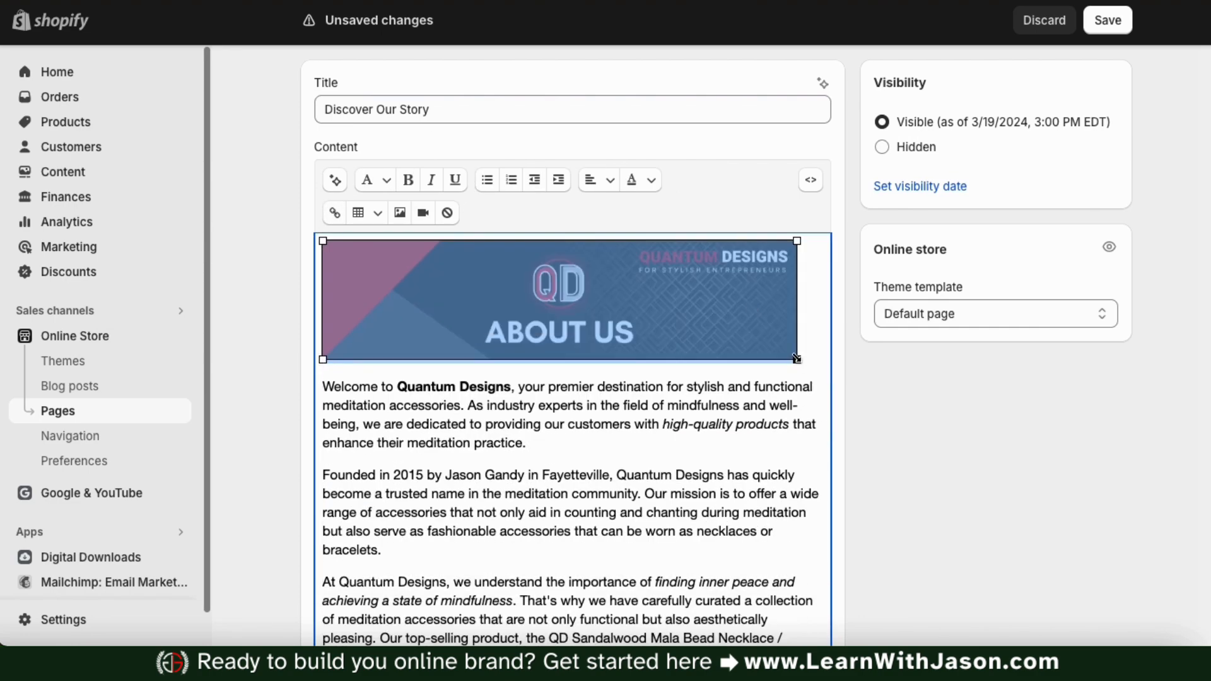
# Center the About Us banner and the row of quality badges in the page content.
pyautogui.click(590, 183)
pyautogui.click(604, 241)
pyautogui.scroll(-7, 654, 387)
pyautogui.click(381, 365)
pyautogui.click(588, 184)
pyautogui.click(604, 241)
pyautogui.click(797, 364)
# Review the page content through the closing paragraph and save the Discover Our Story page.
pyautogui.scroll(-5, 798, 364)
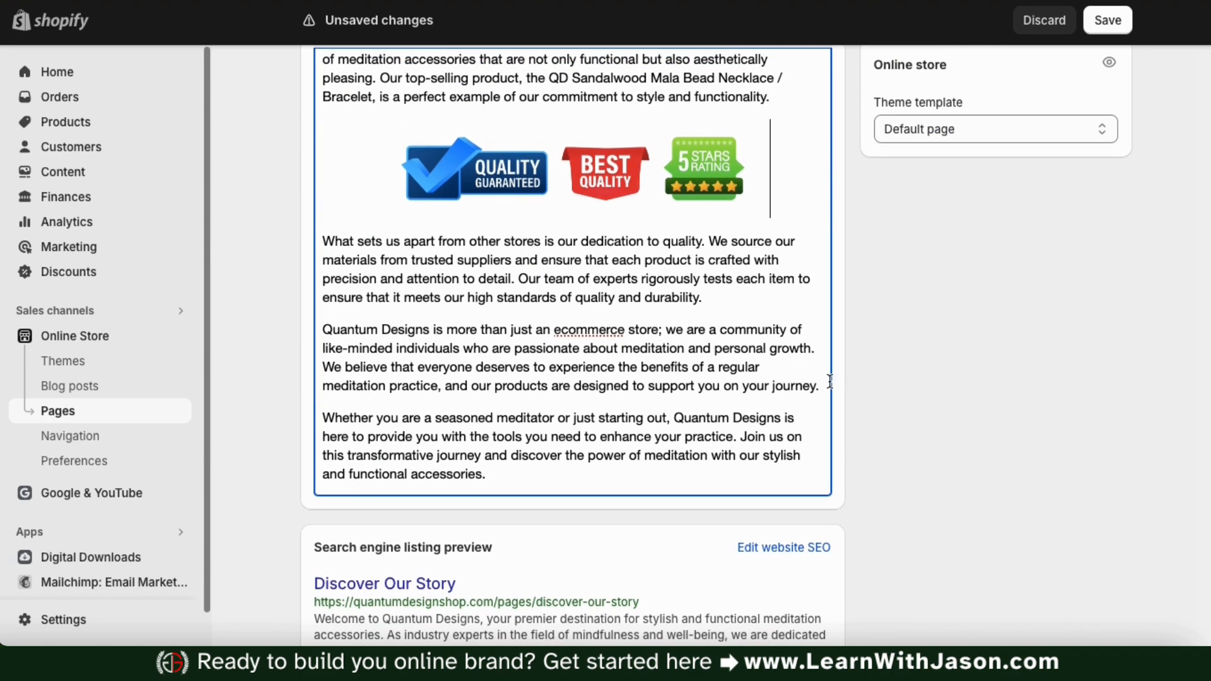
pyautogui.scroll(10, 763, 418)
pyautogui.scroll(-3, 858, 437)
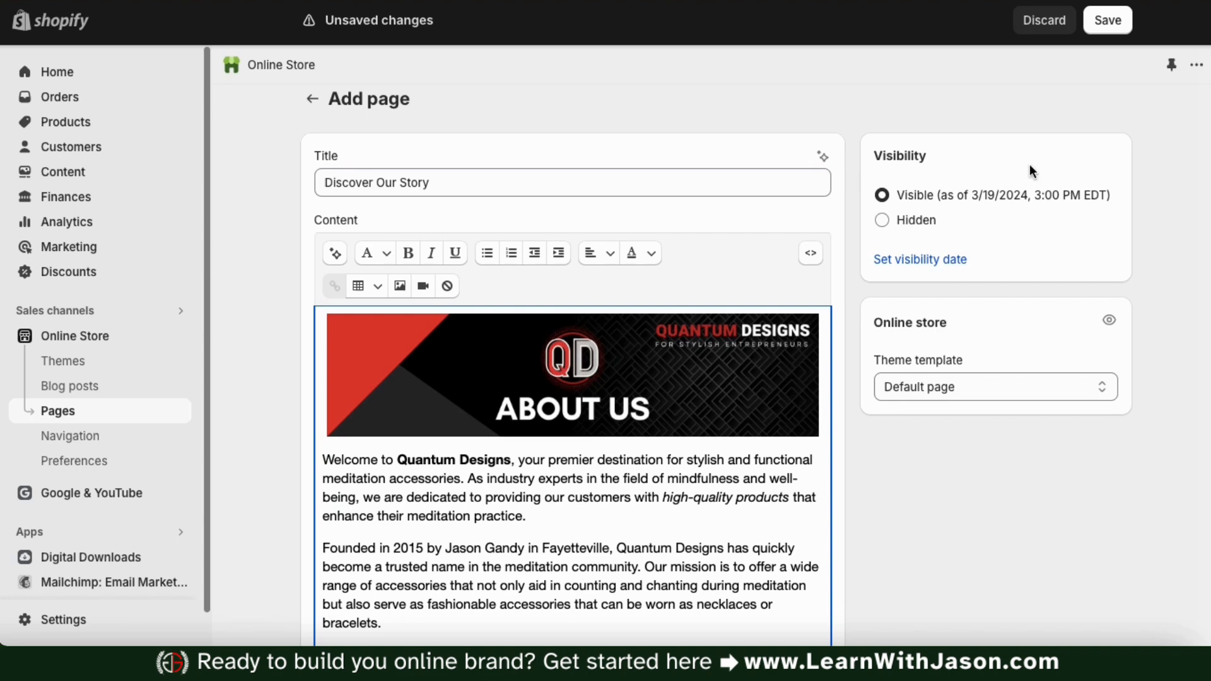
pyautogui.click(1115, 30)
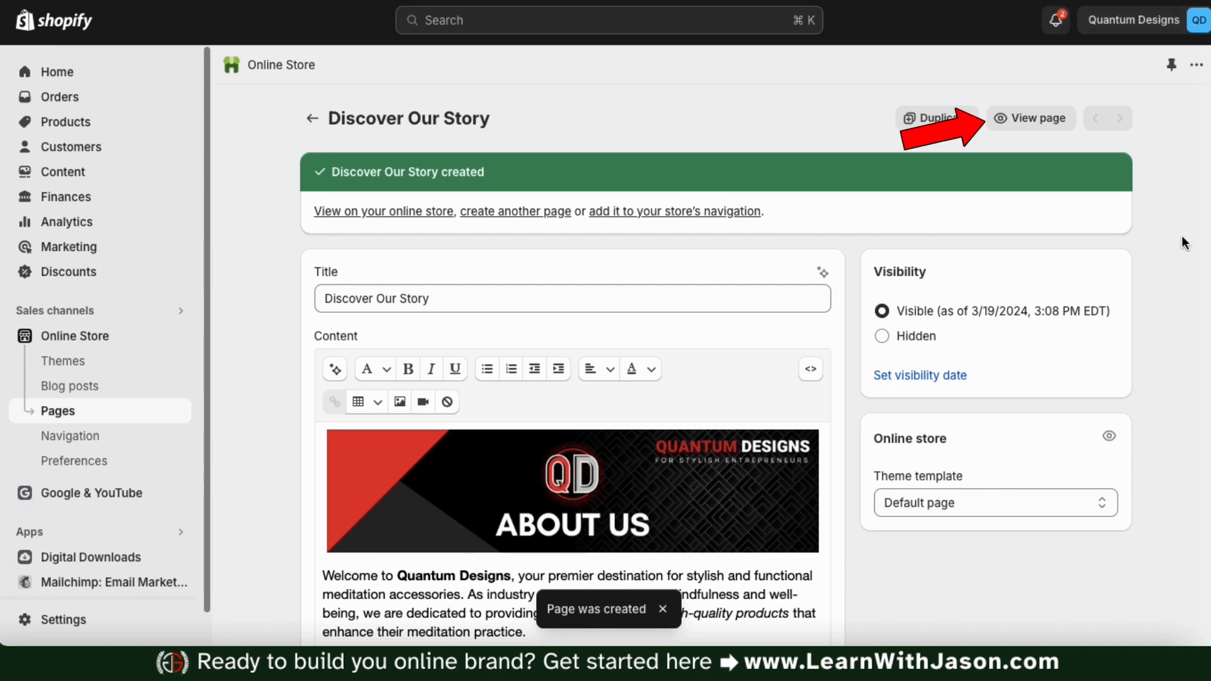
# View the saved page on the storefront and check its banner, text formatting and quality badges.
pyautogui.click(1038, 120)
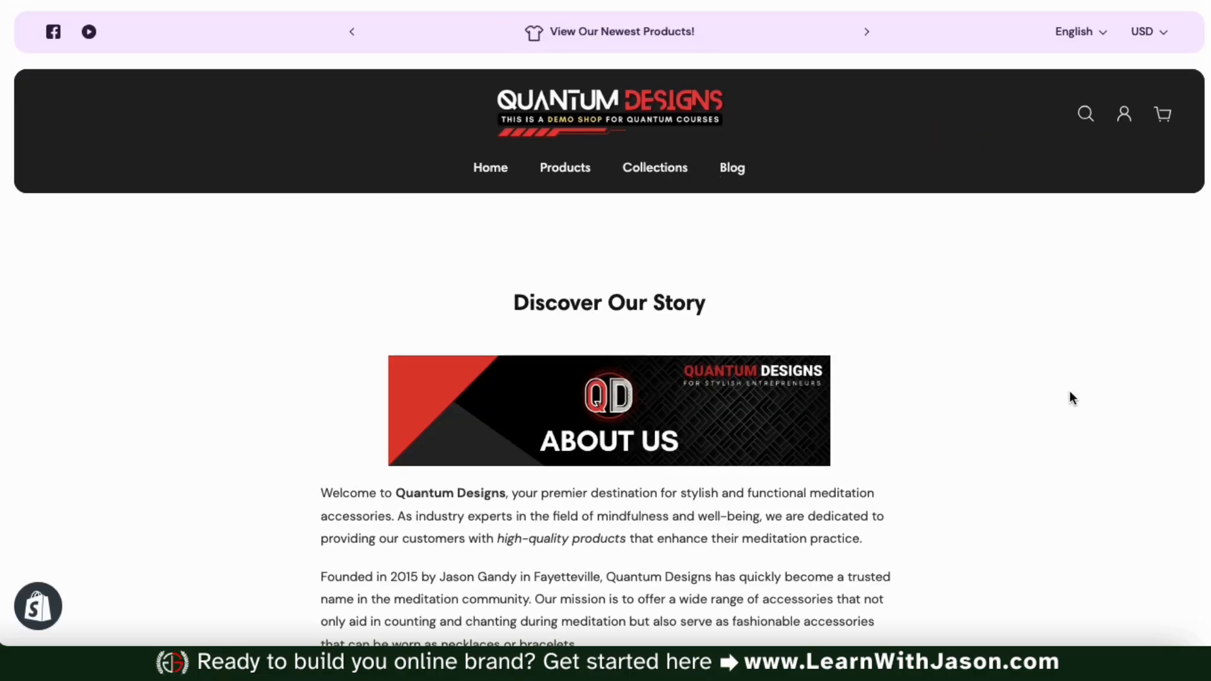
pyautogui.scroll(-3, 1070, 396)
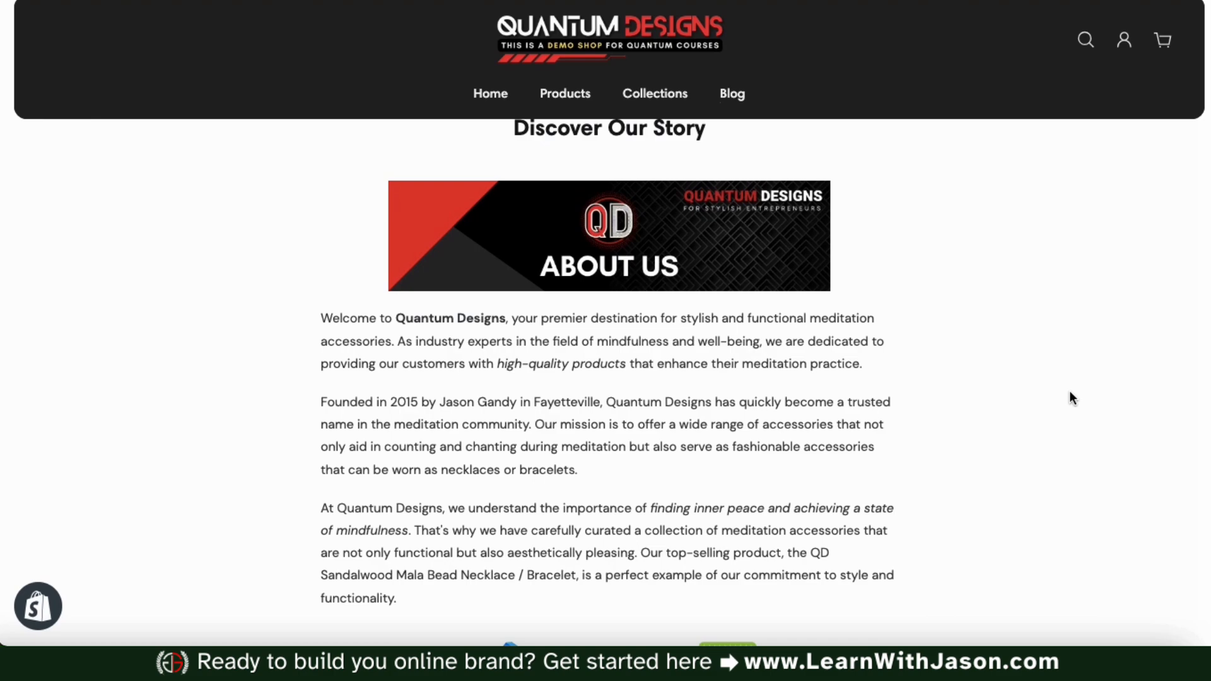
pyautogui.scroll(-3, 1070, 396)
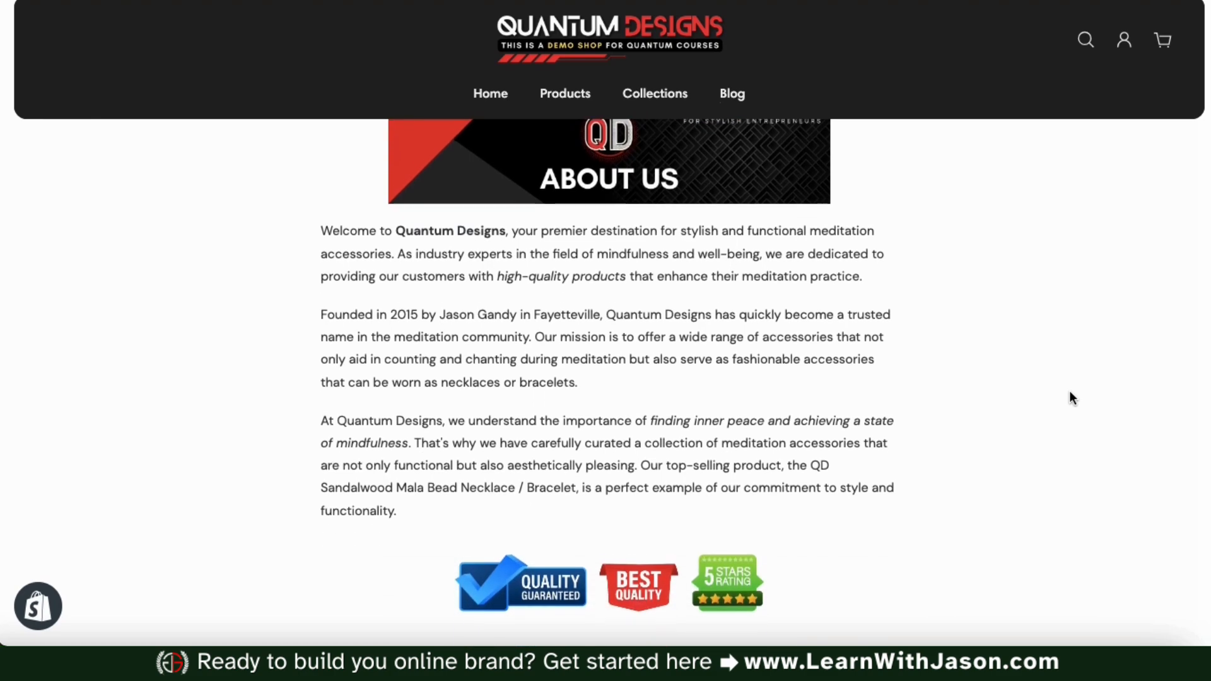
pyautogui.scroll(-2, 1068, 397)
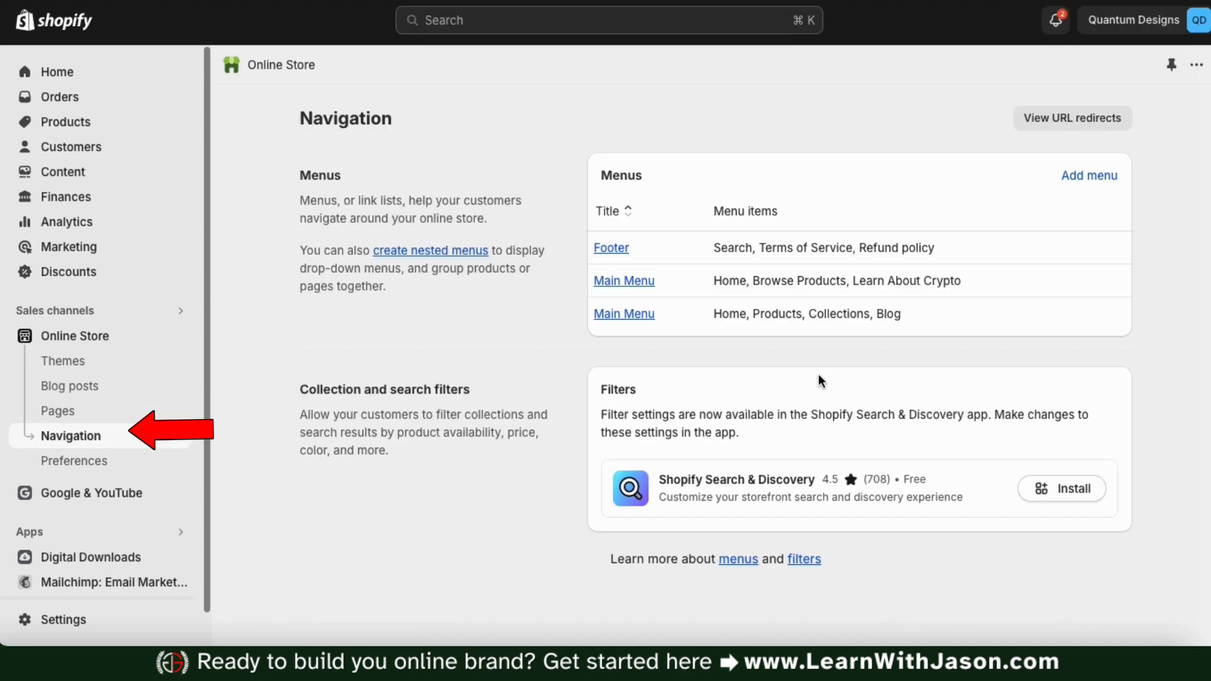
# Add an "About Us" item to the Main Menu that holds Home, Products, Collections and Blog, linking to the Discover Our Story page.
pyautogui.click(625, 315)
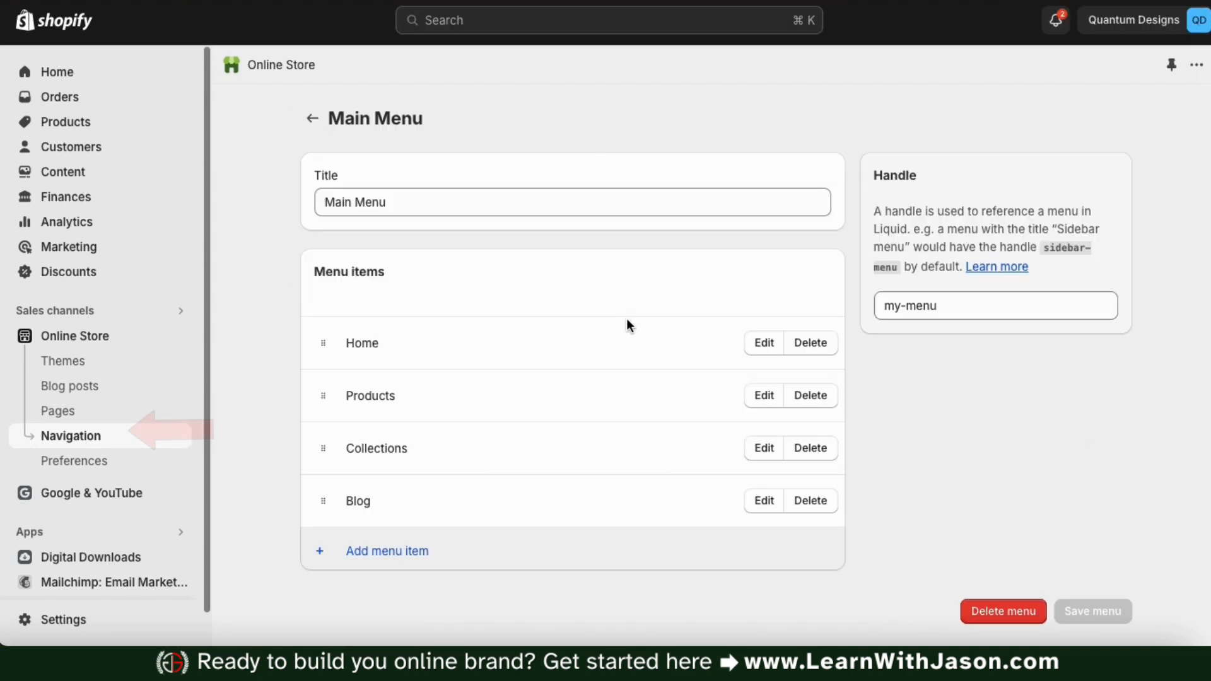
pyautogui.click(386, 550)
pyautogui.write('About')
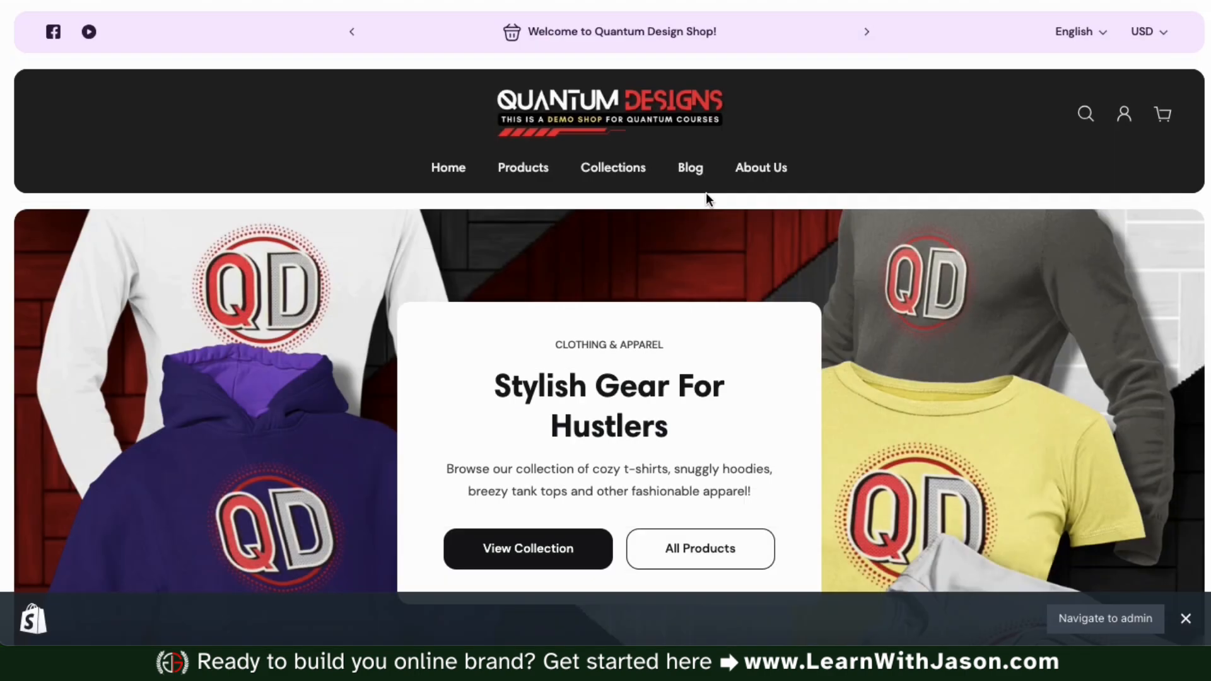
# Follow the new About Us link on the storefront and examine the page it leads to.
pyautogui.click(762, 169)
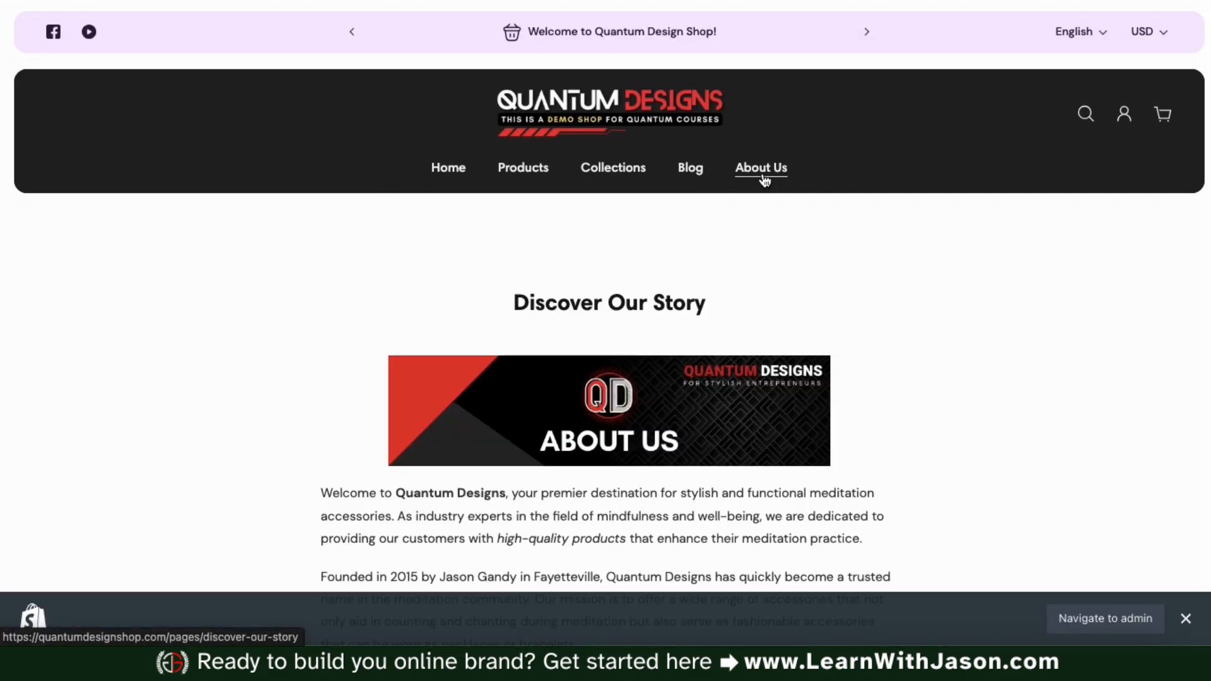
pyautogui.click(1185, 618)
pyautogui.scroll(-3, 1116, 371)
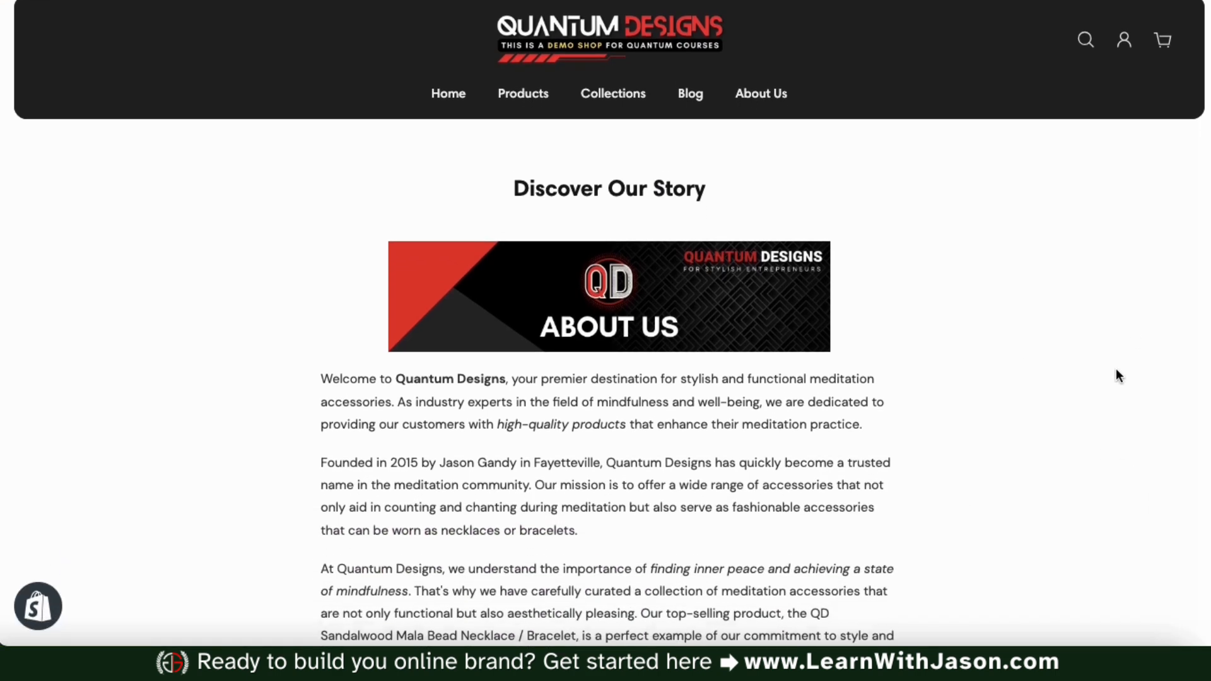
pyautogui.scroll(-3, 1116, 376)
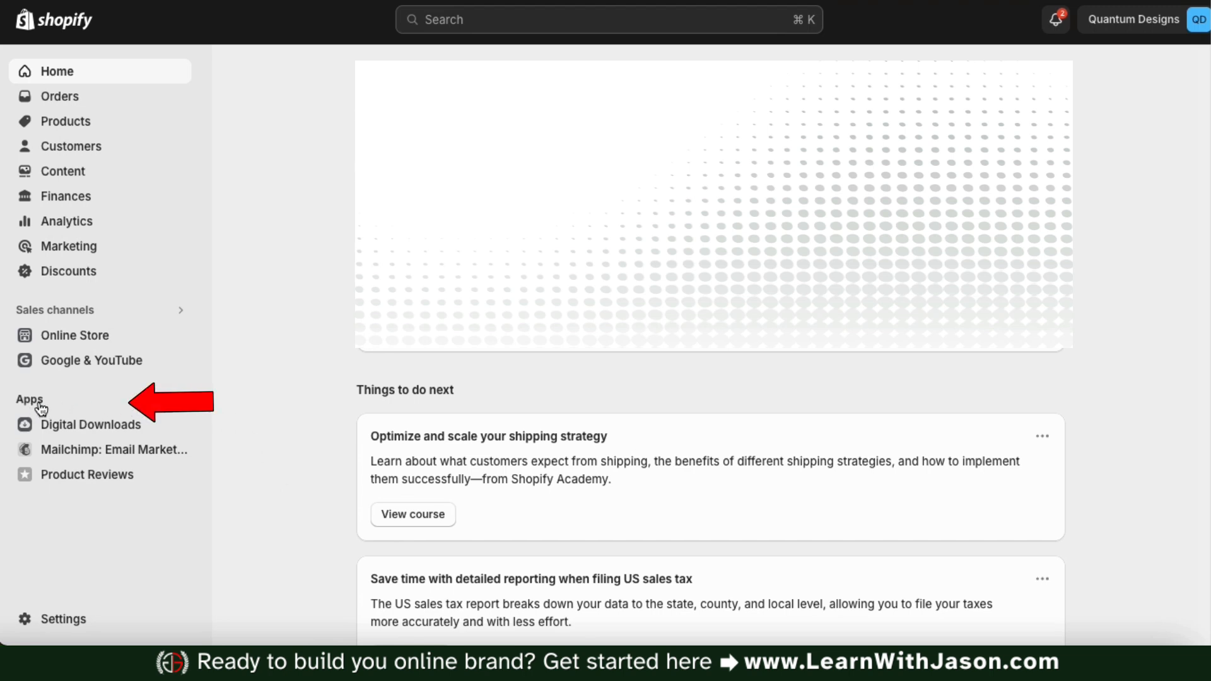
# Search the Shopify App Store for "Shopify email" and open the Shopify Email app listing.
pyautogui.click(76, 402)
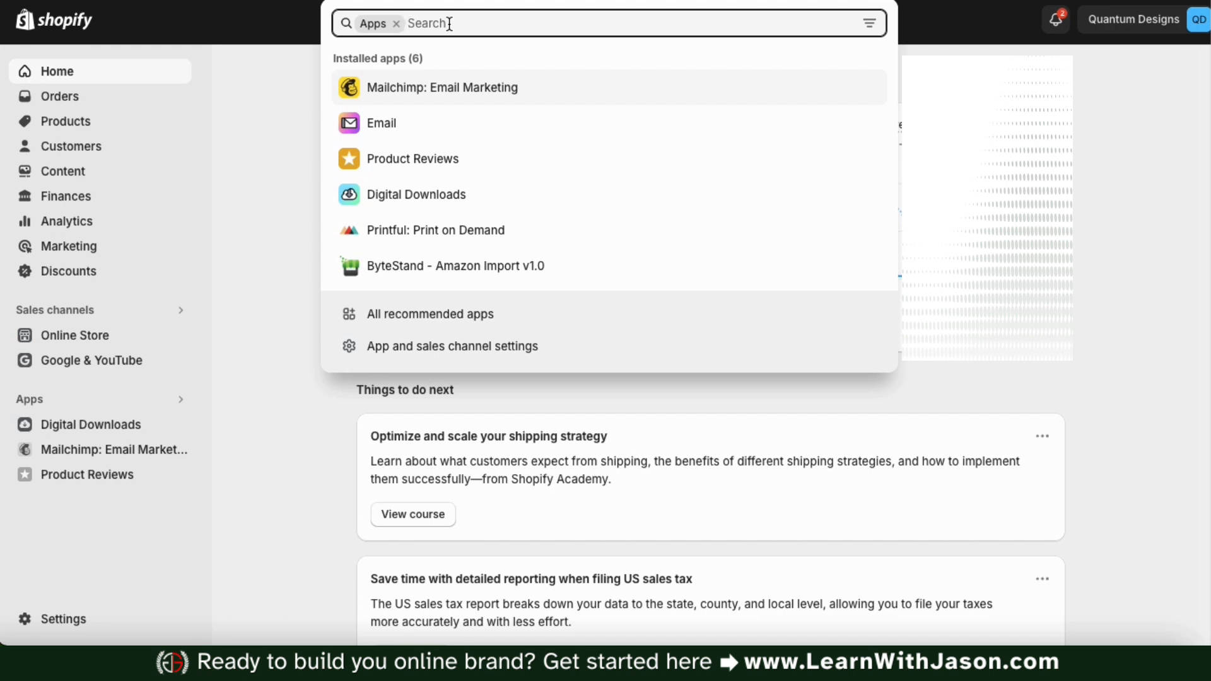
pyautogui.write('Shopify email')
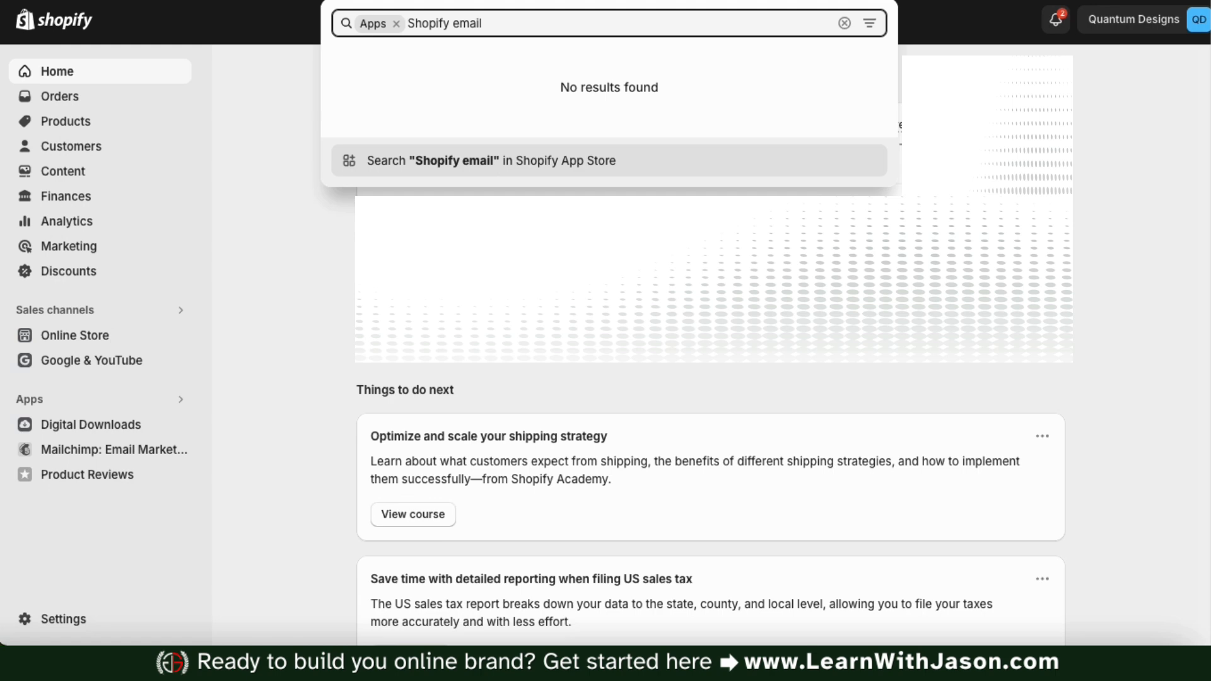
pyautogui.click(481, 165)
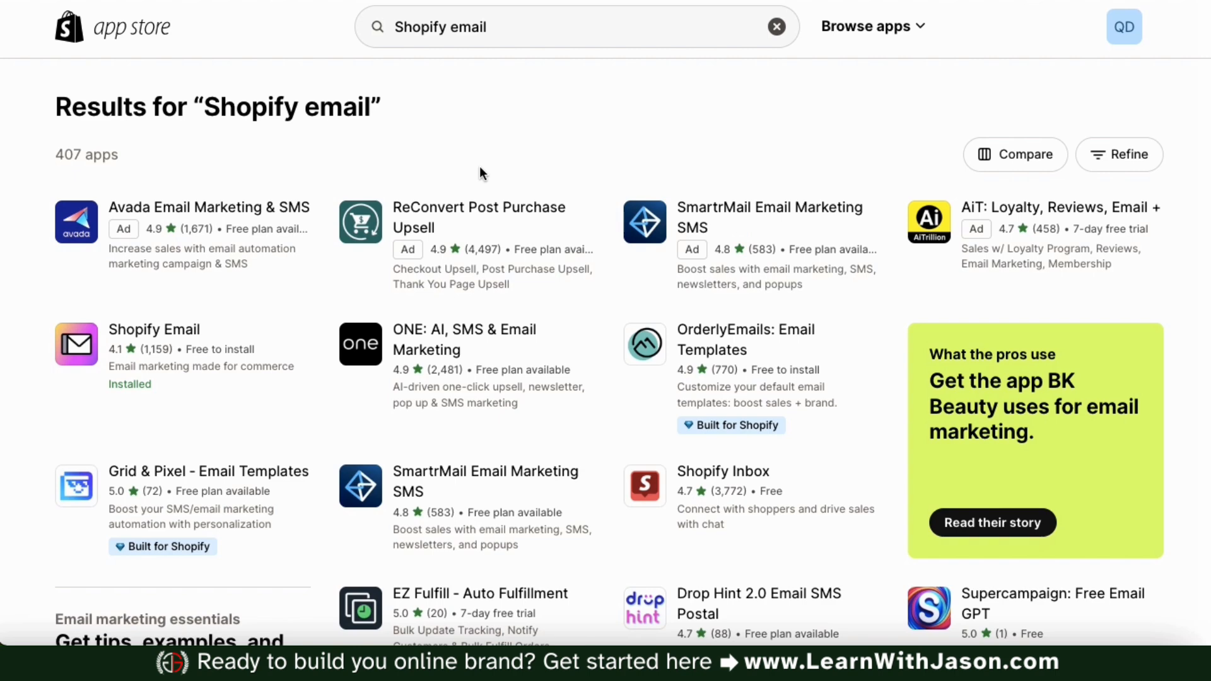
pyautogui.scroll(-2, 480, 168)
pyautogui.scroll(-1, 482, 173)
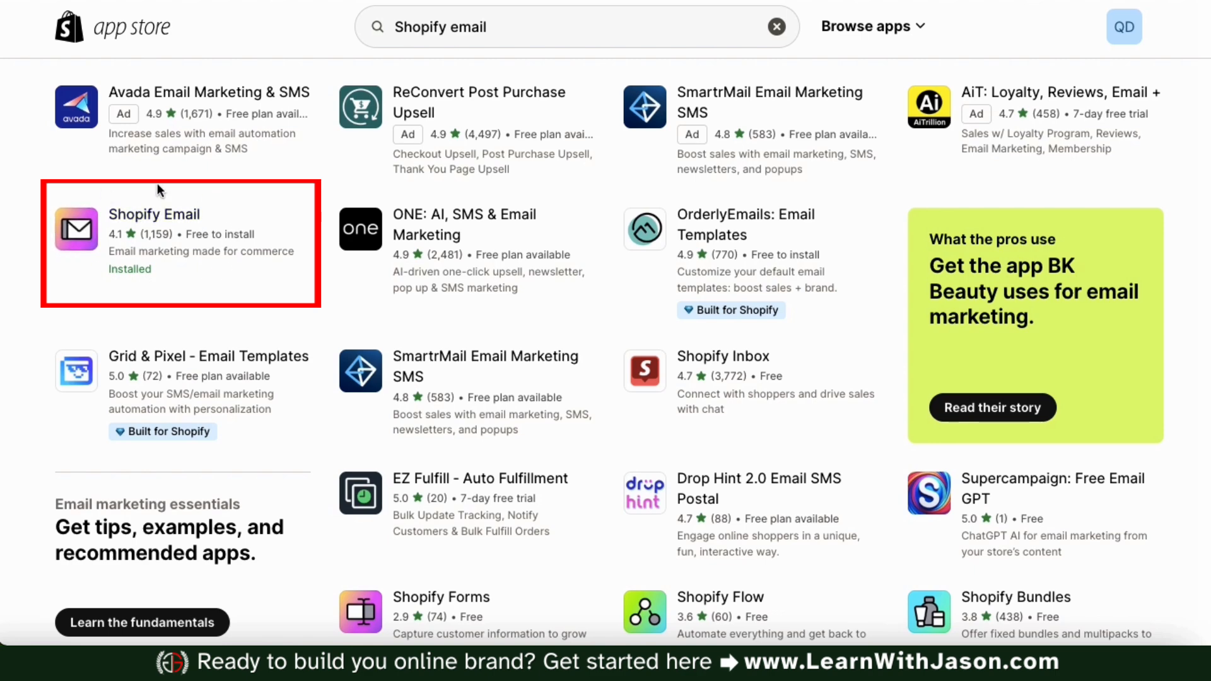
pyautogui.click(166, 226)
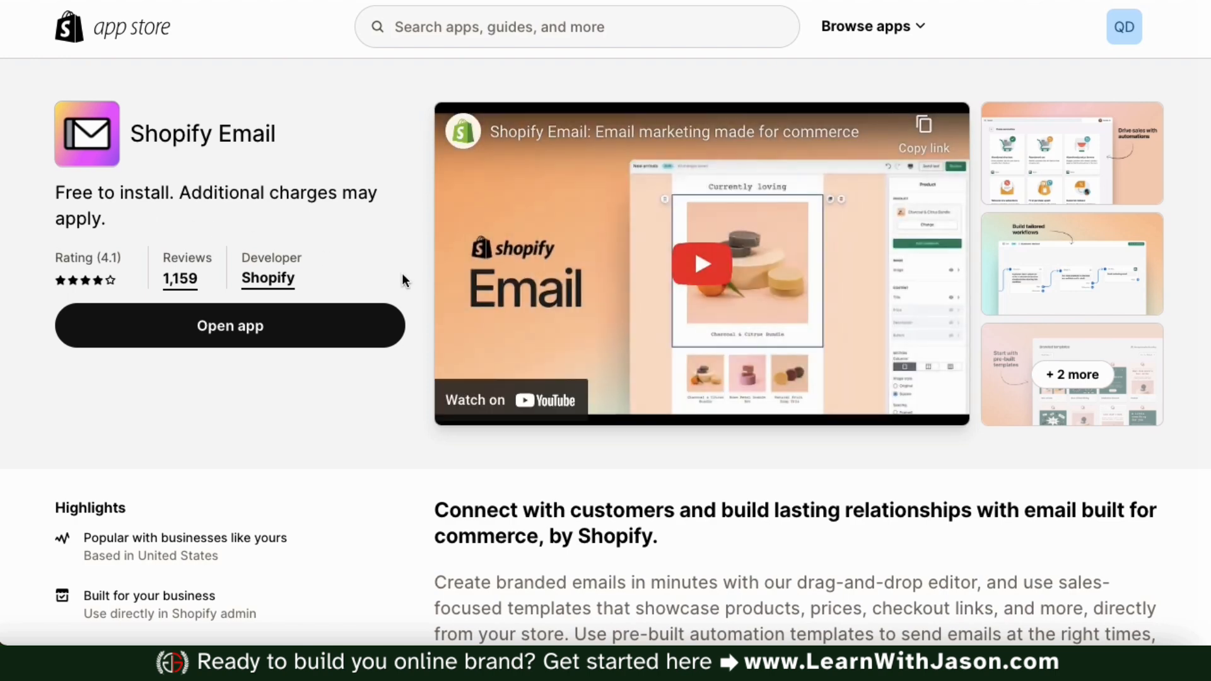
# Look through the Shopify Email listing's preview images of its automations and templates.
pyautogui.click(1072, 153)
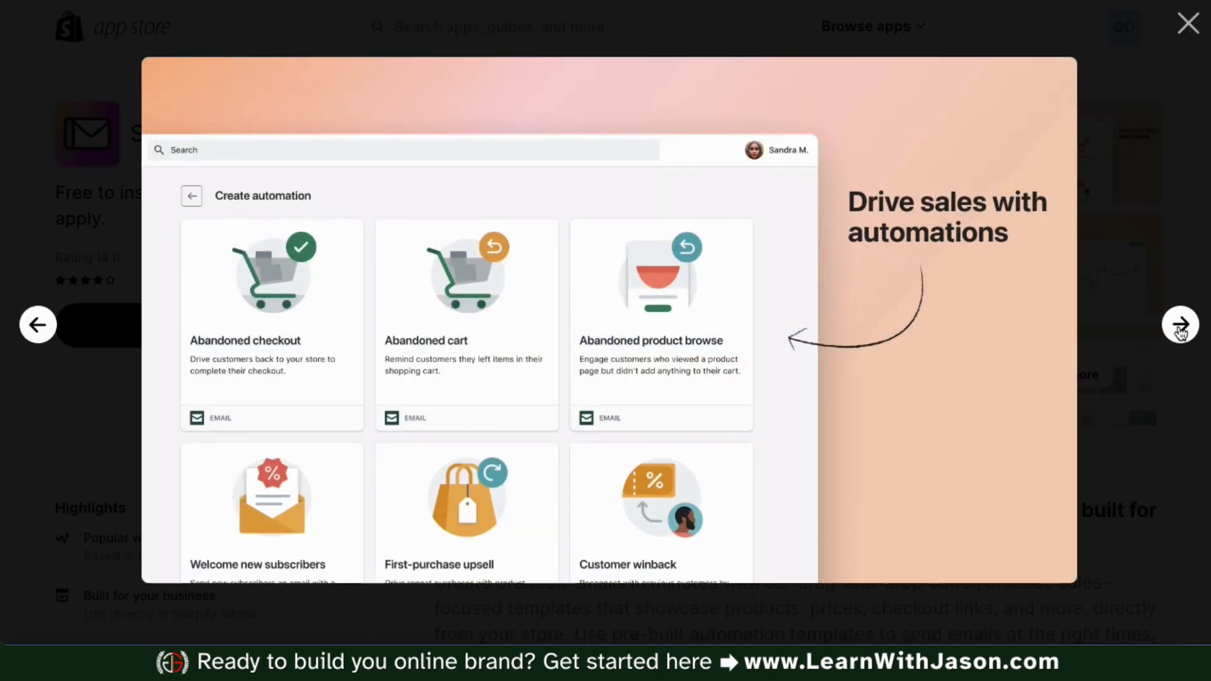
pyautogui.click(1180, 325)
pyautogui.click(1180, 325)
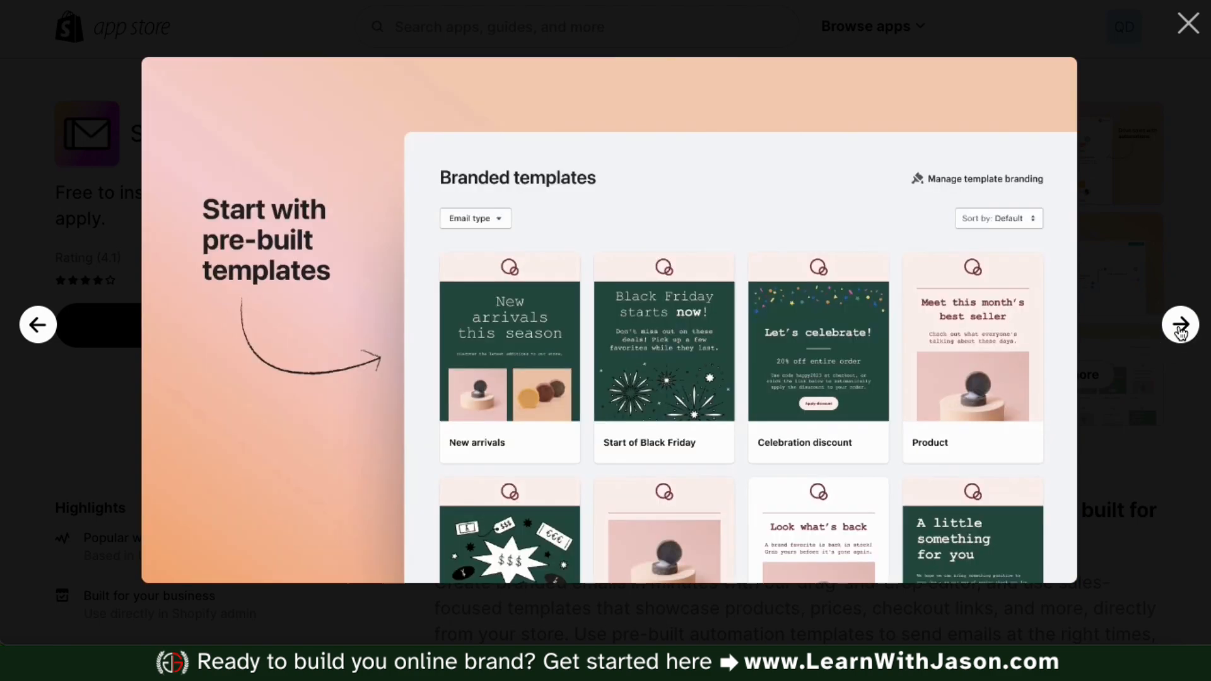
pyautogui.click(1180, 332)
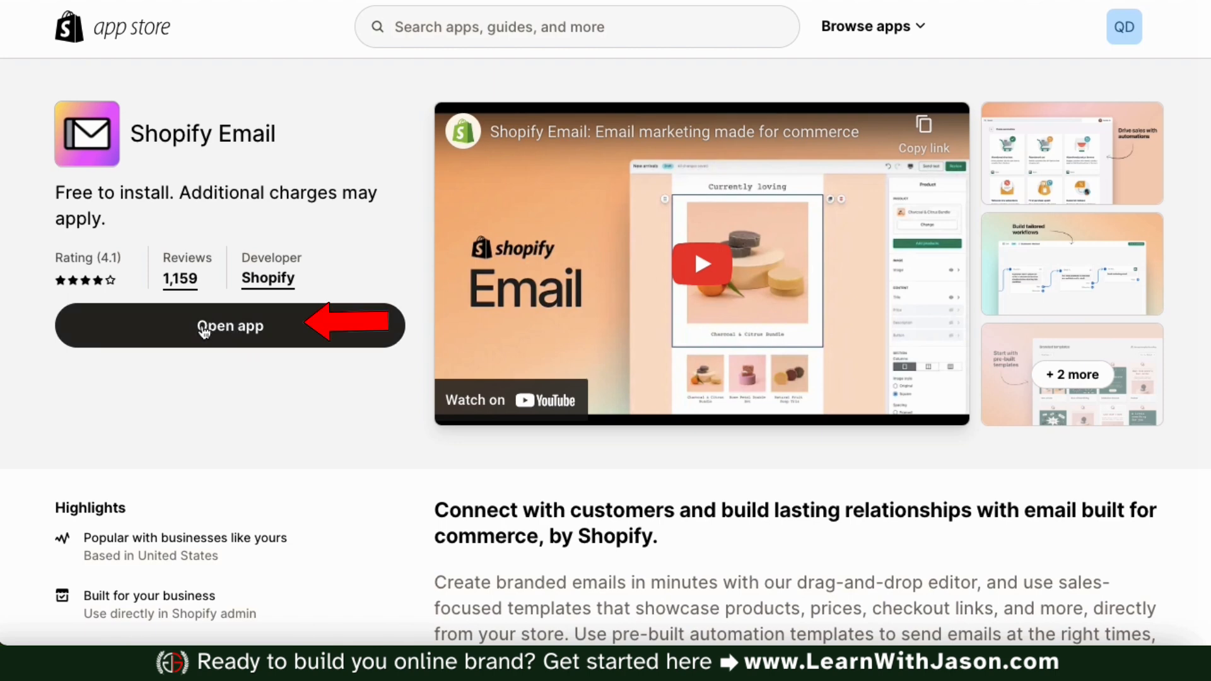
# Open the Shopify Email app and pin it to the admin's list of apps.
pyautogui.click(241, 333)
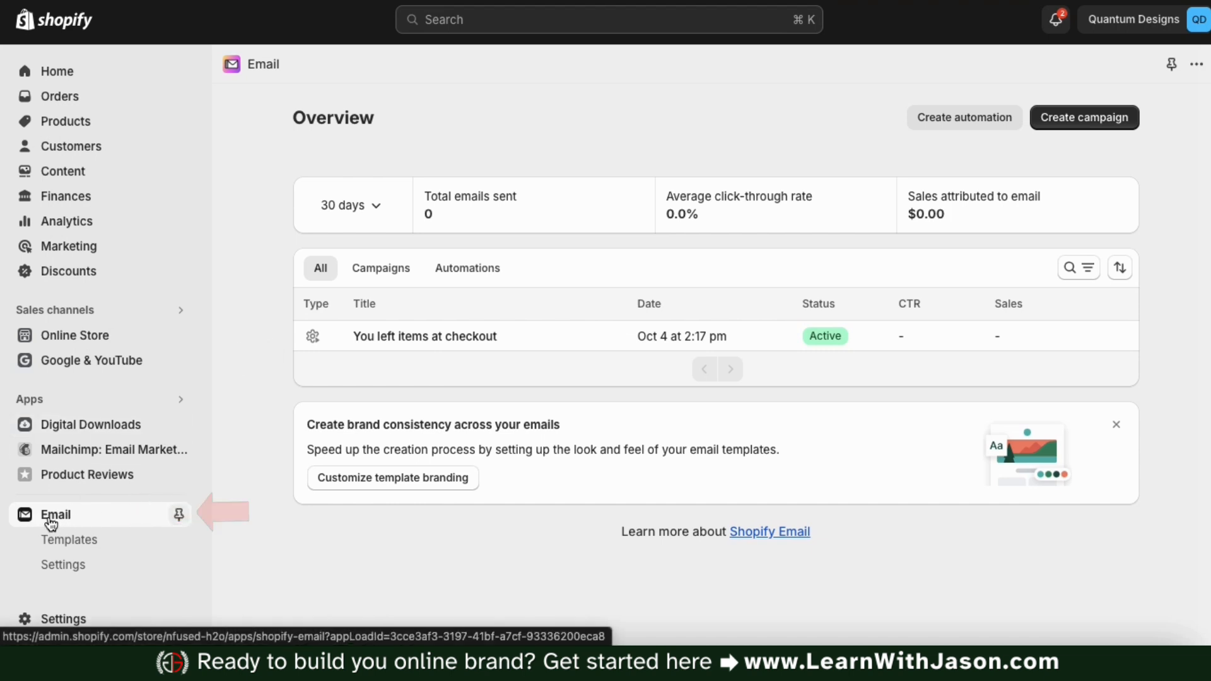
pyautogui.click(179, 516)
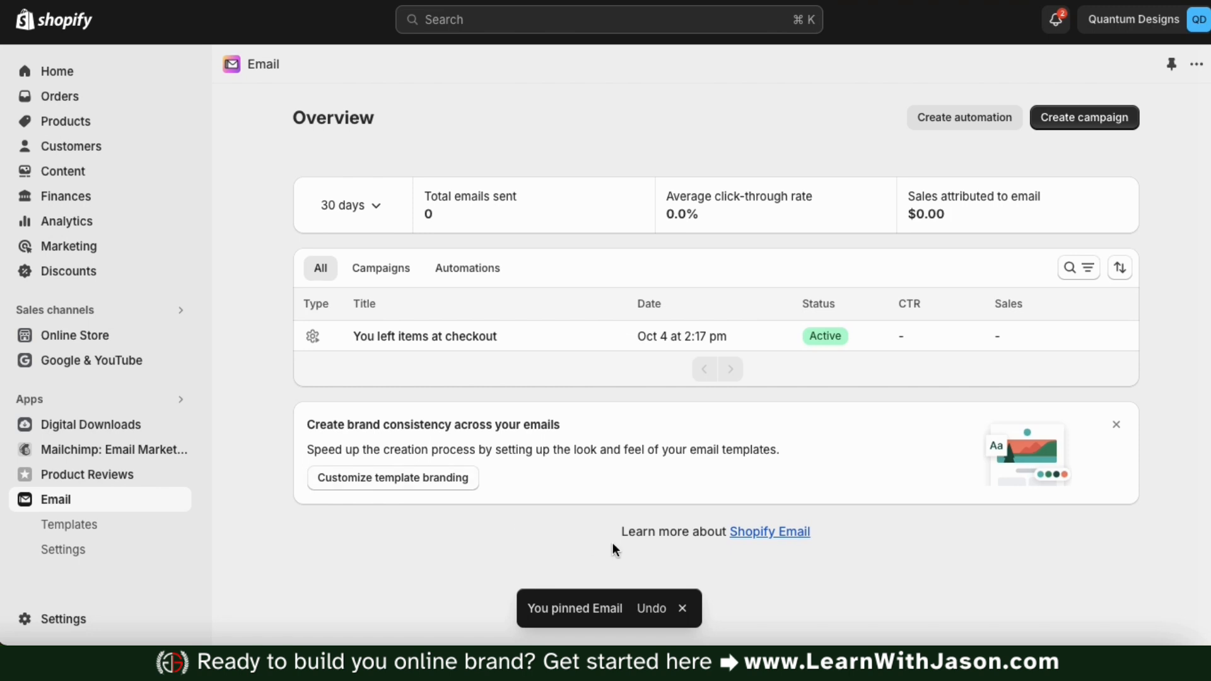
pyautogui.click(681, 606)
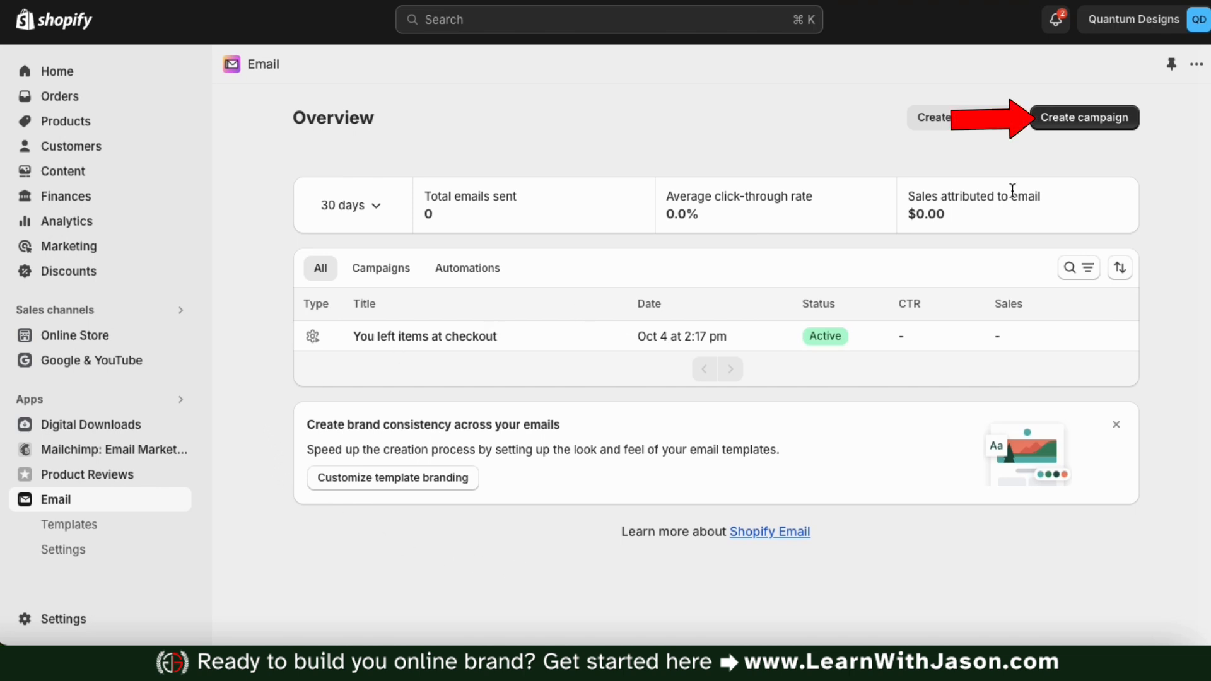
# Create an email campaign from the Newsletter template.
pyautogui.click(1080, 122)
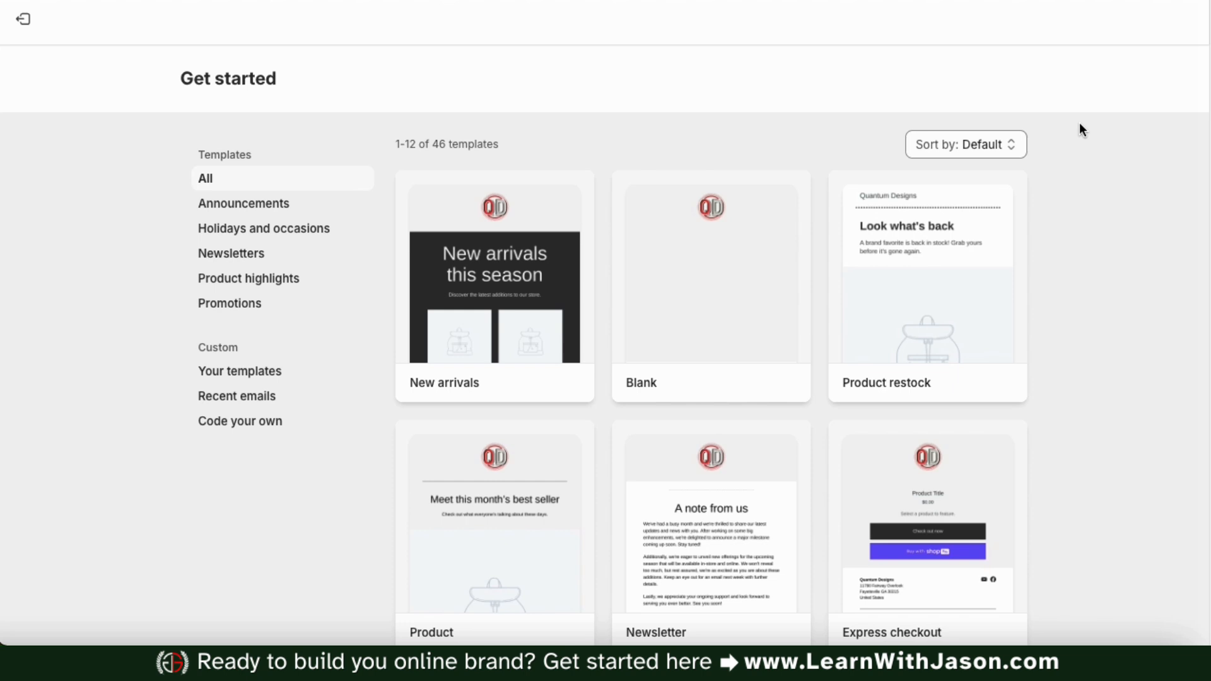
pyautogui.scroll(-3, 1074, 201)
pyautogui.scroll(-5, 1074, 200)
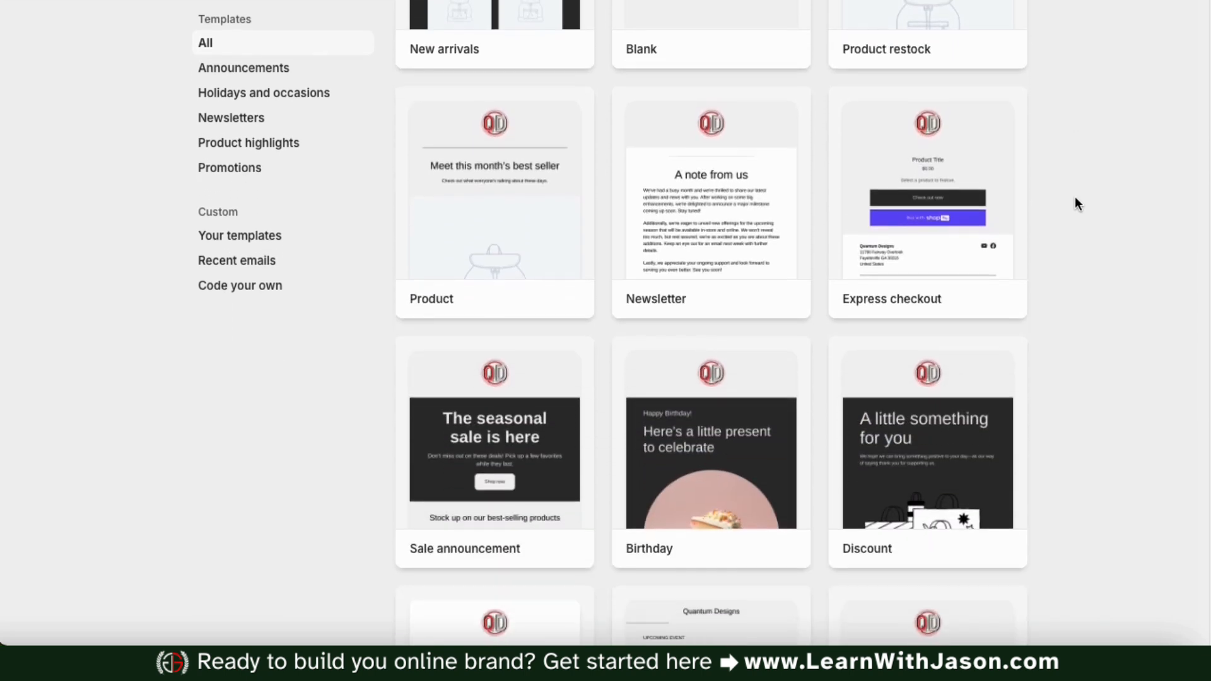
pyautogui.click(756, 173)
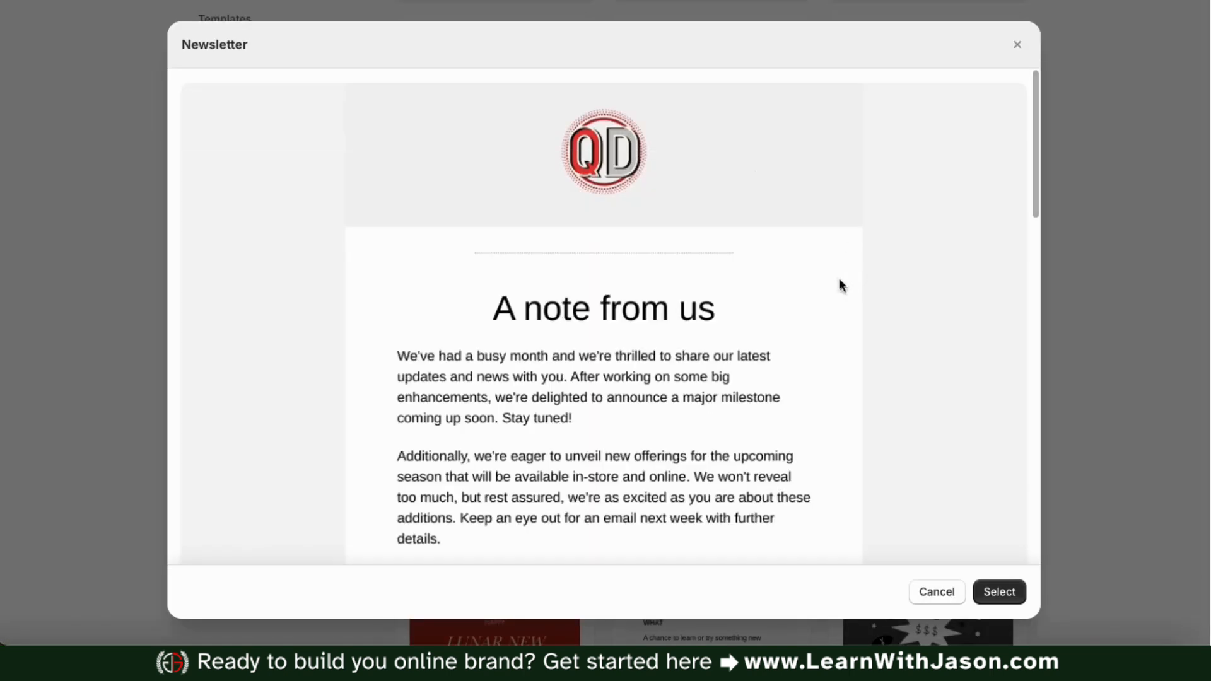
pyautogui.click(1009, 586)
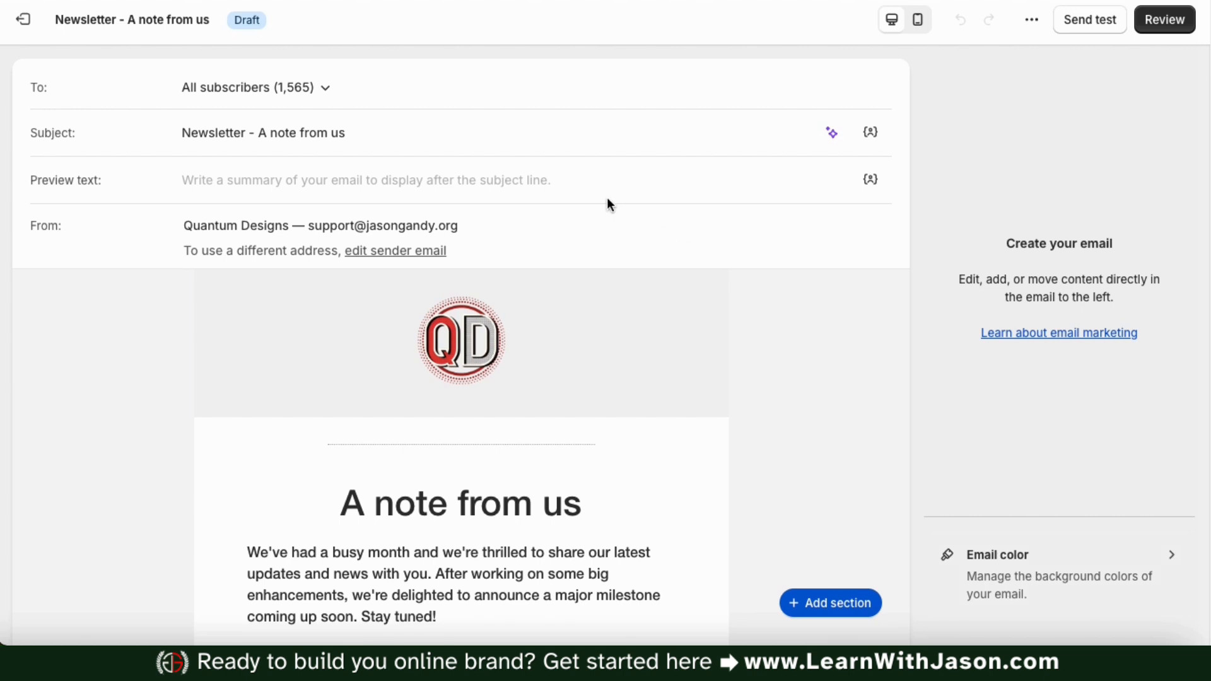
# Clear the newsletter's default subject line.
pyautogui.click(520, 132)
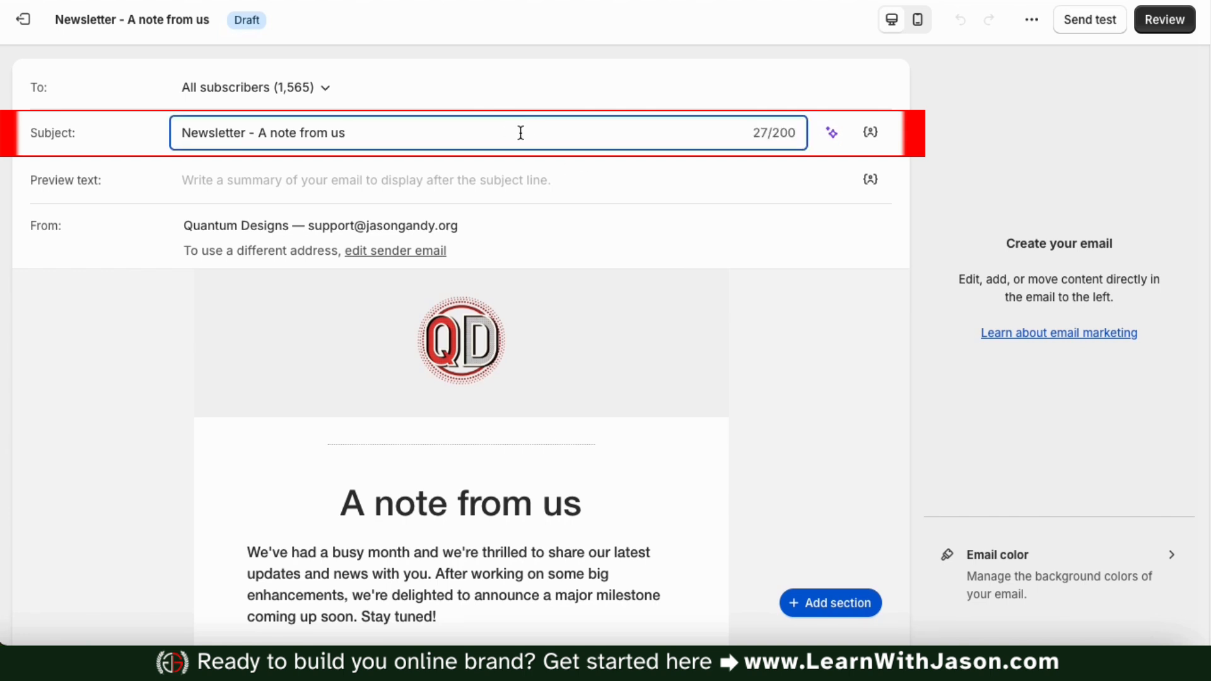
pyautogui.tripleClick(520, 133)
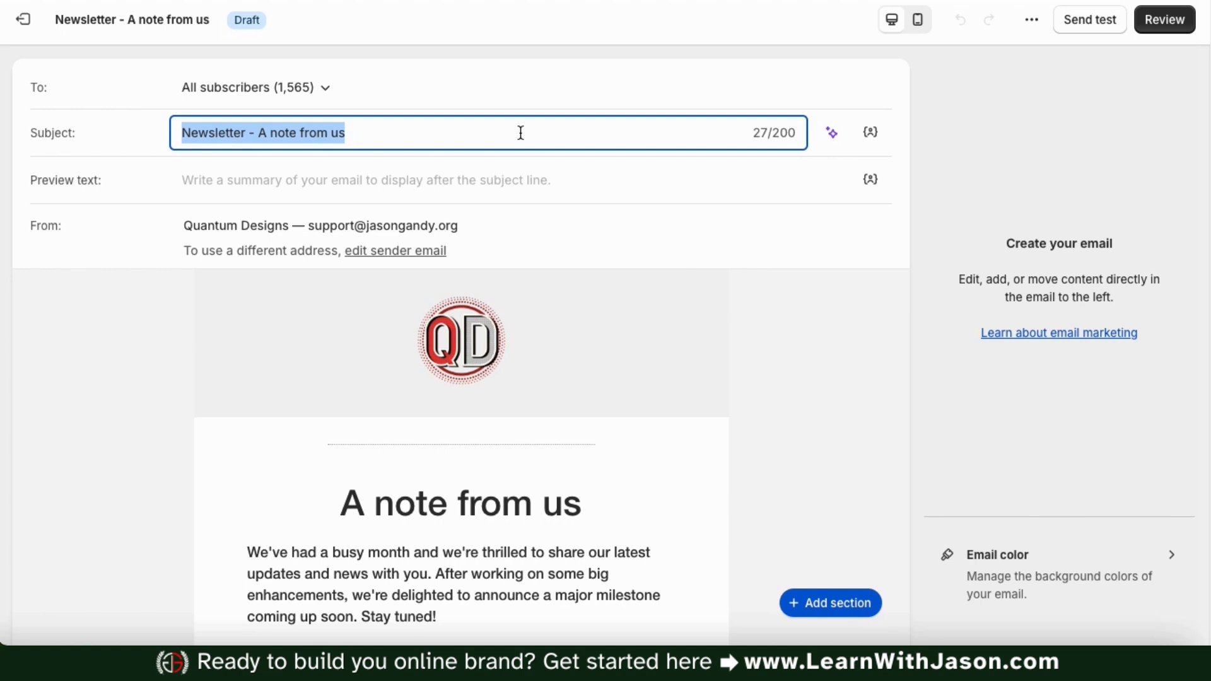
pyautogui.press('BackSpace')
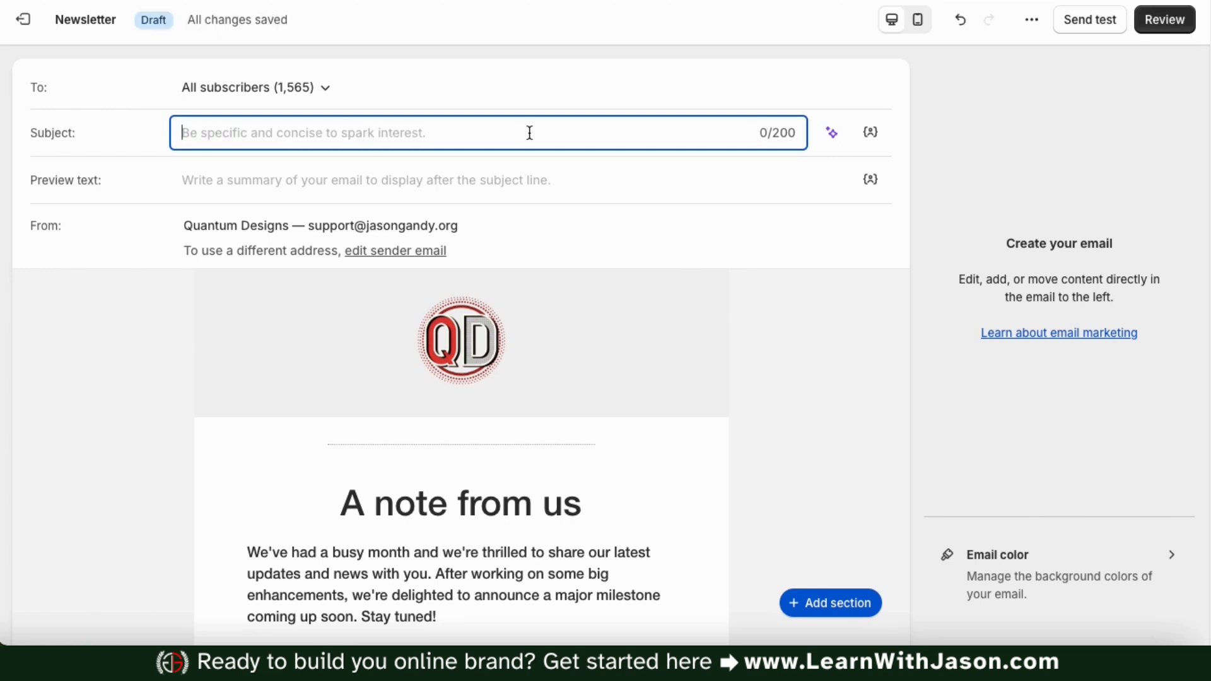
# Describe the email as "Upcoming 10% sale this weekend" for the AI-generated subject line.
pyautogui.click(832, 134)
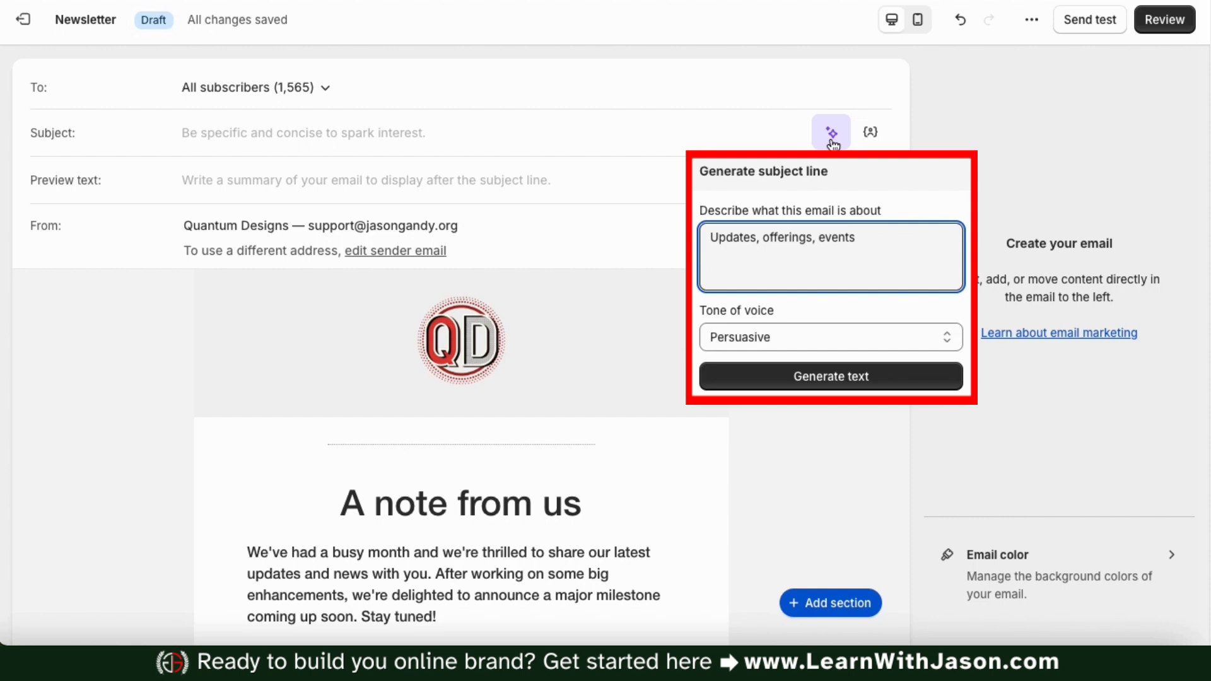
pyautogui.tripleClick(816, 243)
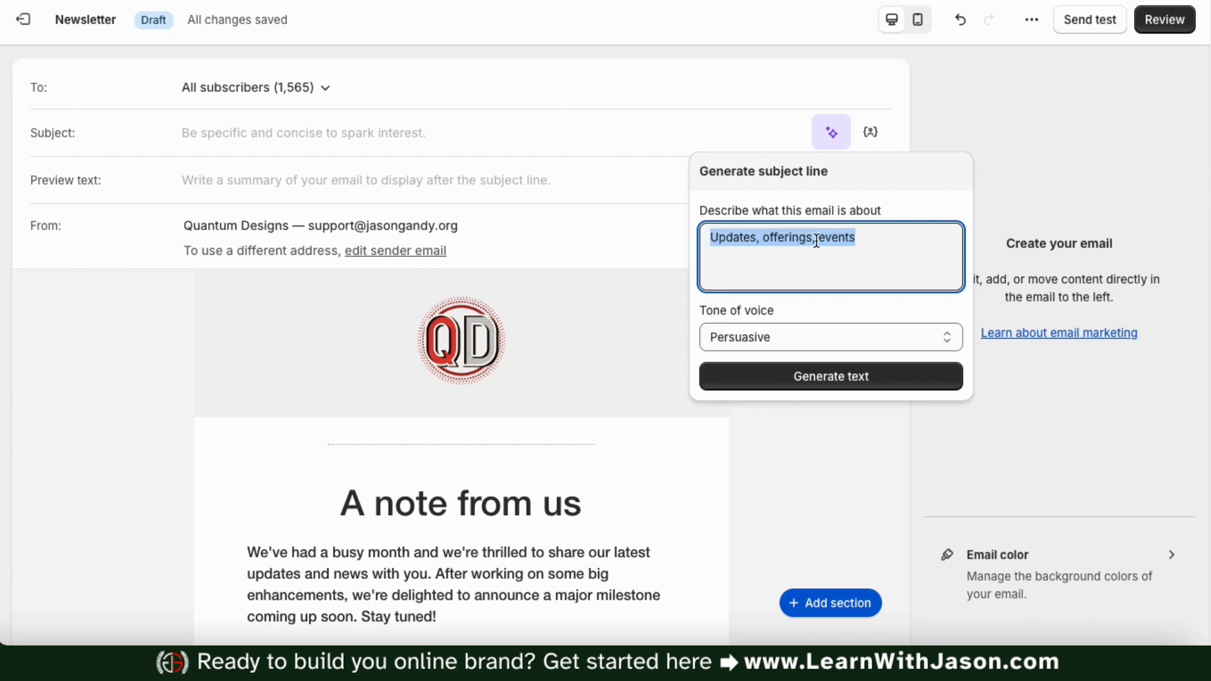
pyautogui.write('Upcomn')
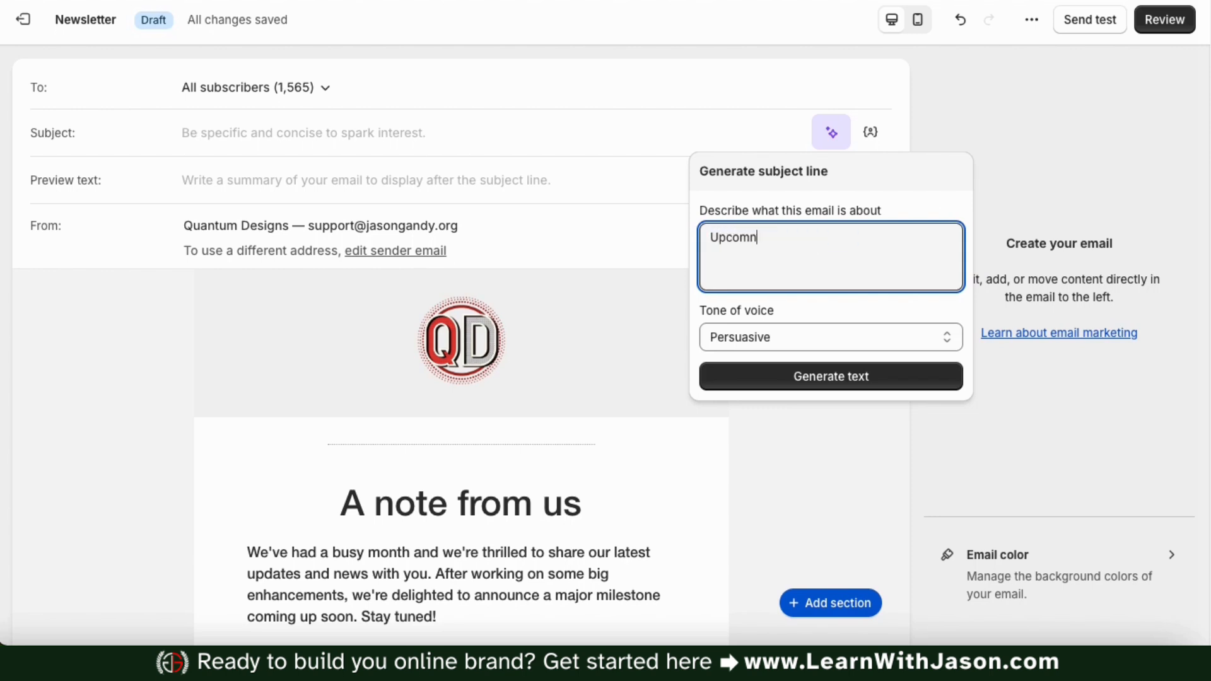
pyautogui.press('BackSpace')
pyautogui.write('ing 10% sale this we')
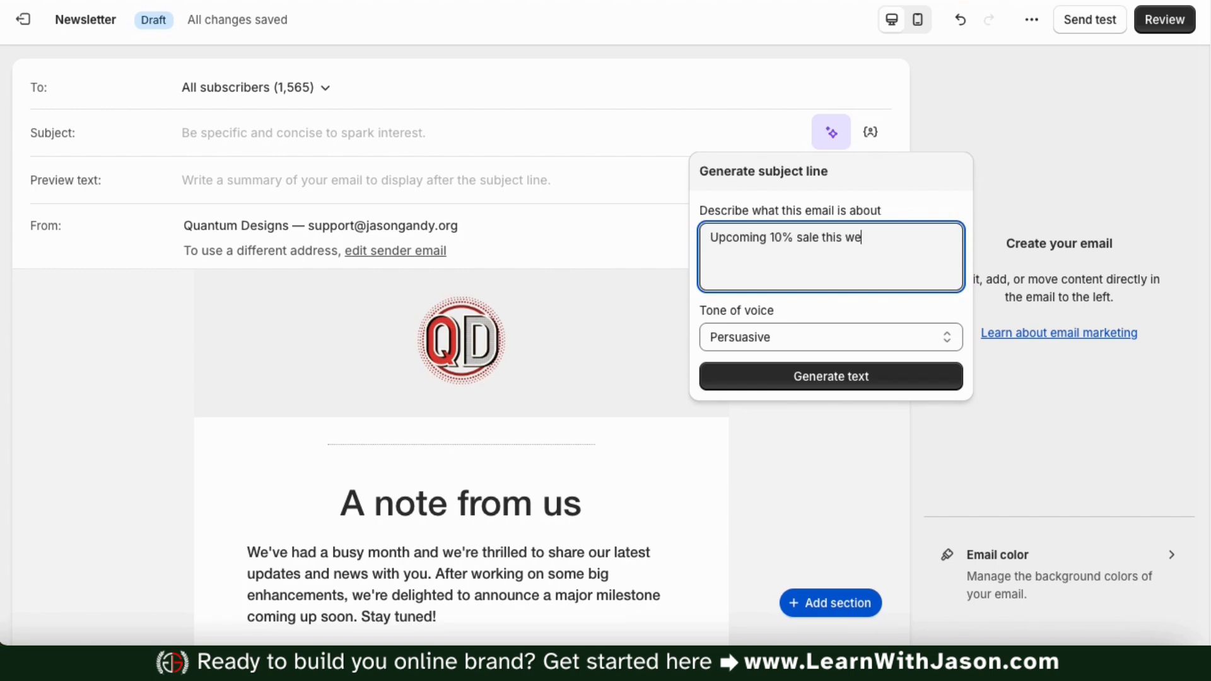
pyautogui.write('ekend')
# Generate subject lines in a Playful tone and use "Get ready for a weekend shopping spree!".
pyautogui.click(949, 338)
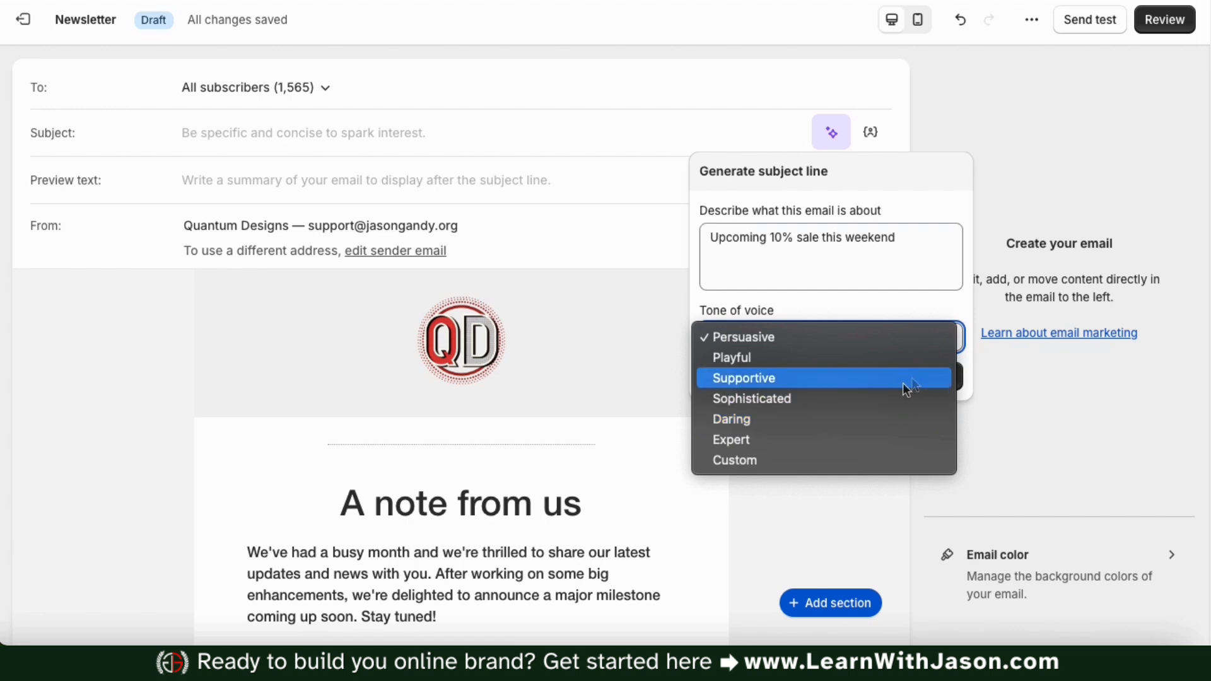
pyautogui.click(900, 362)
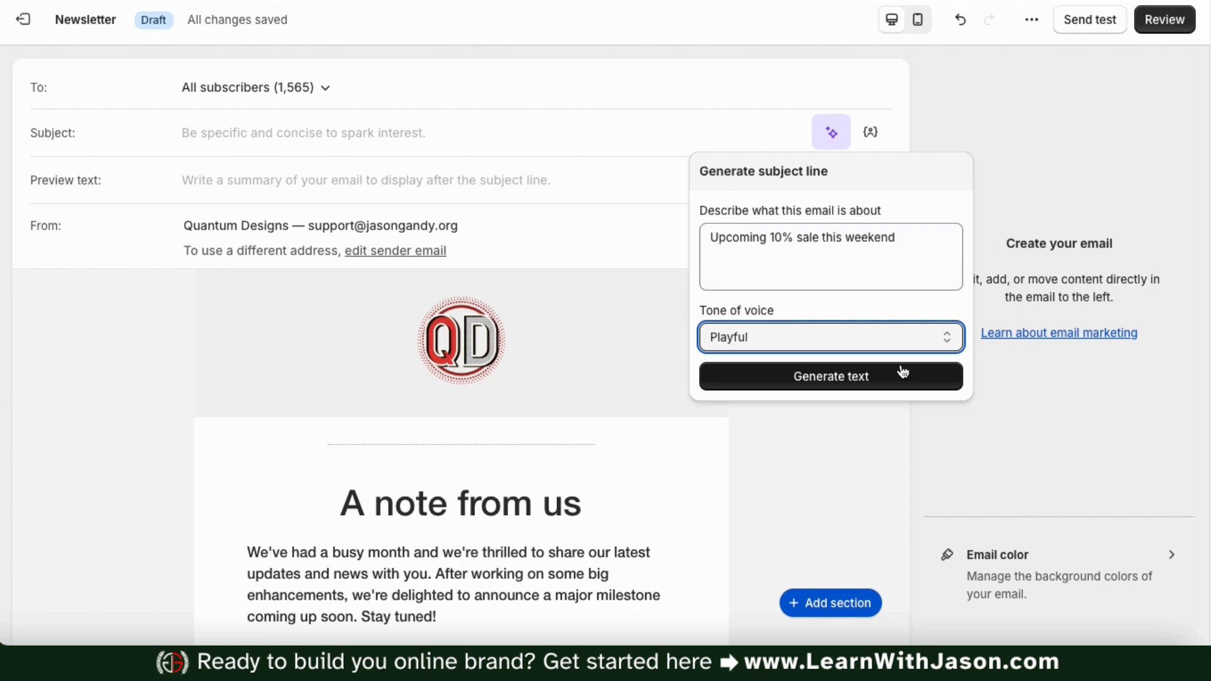
pyautogui.click(837, 376)
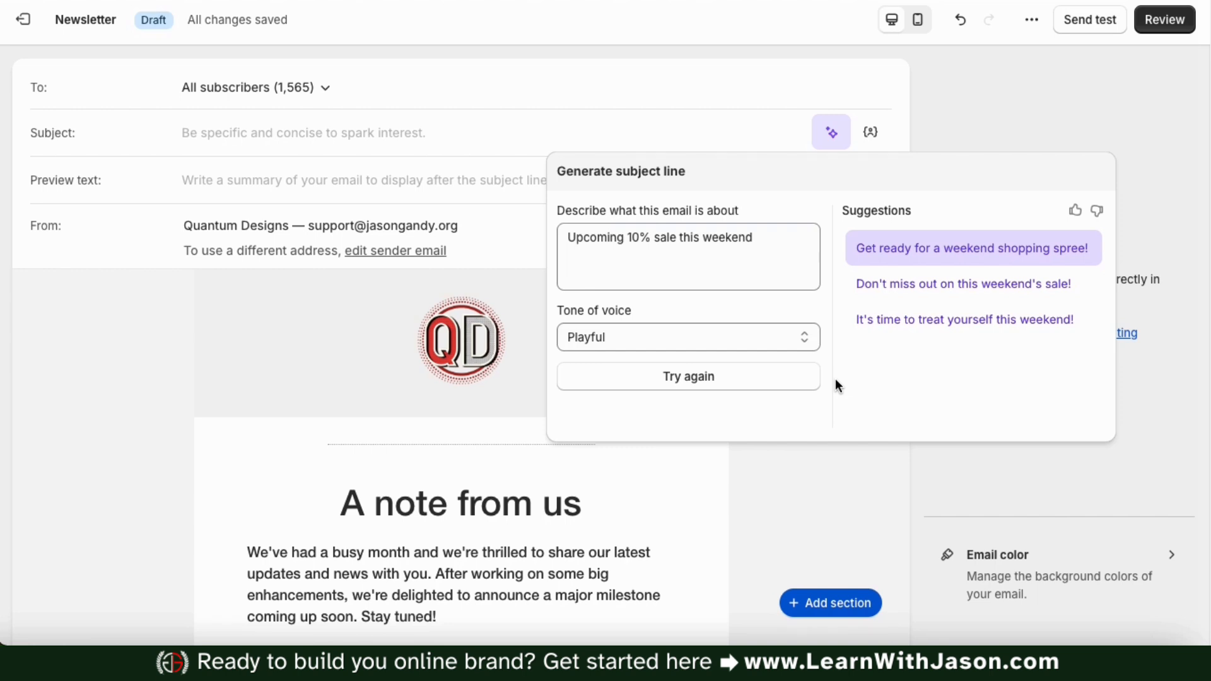
pyautogui.click(940, 260)
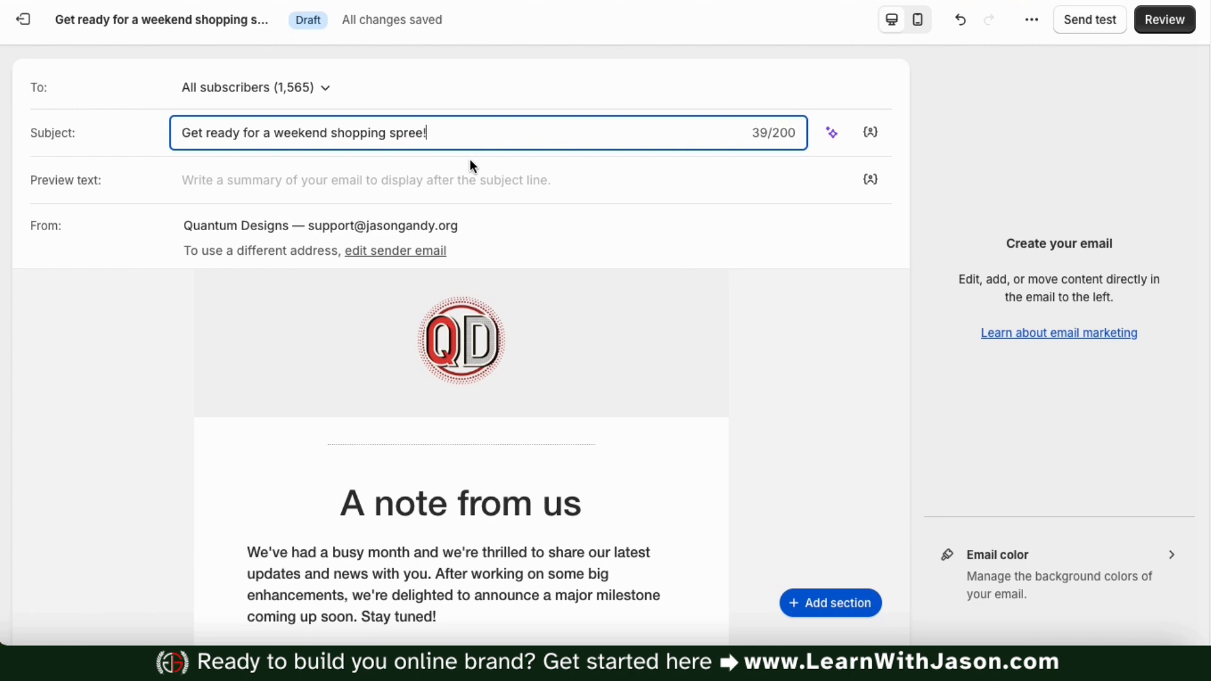
# Set the preview text to "We are having a weekend sale where you can get 10% off products.".
pyautogui.click(471, 180)
pyautogui.write('We are having a weekend sale where you can get 10% off products.')
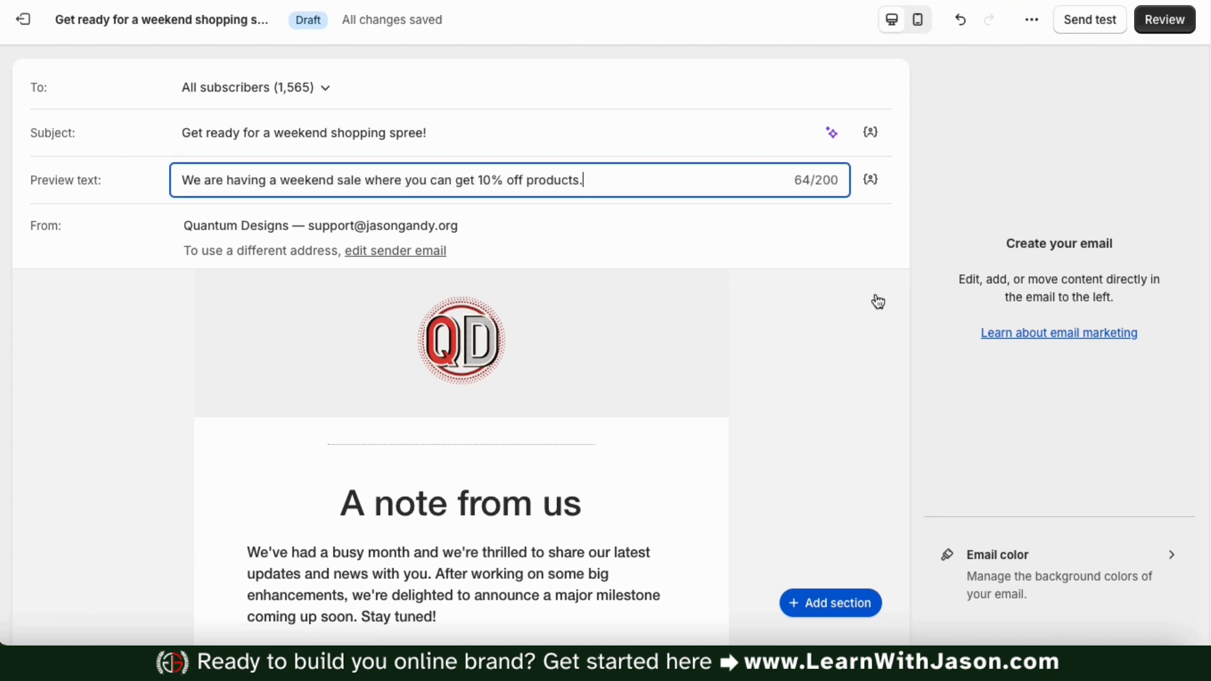
# Replace the email body's "A note from us" heading with "Sale".
pyautogui.scroll(-3, 876, 303)
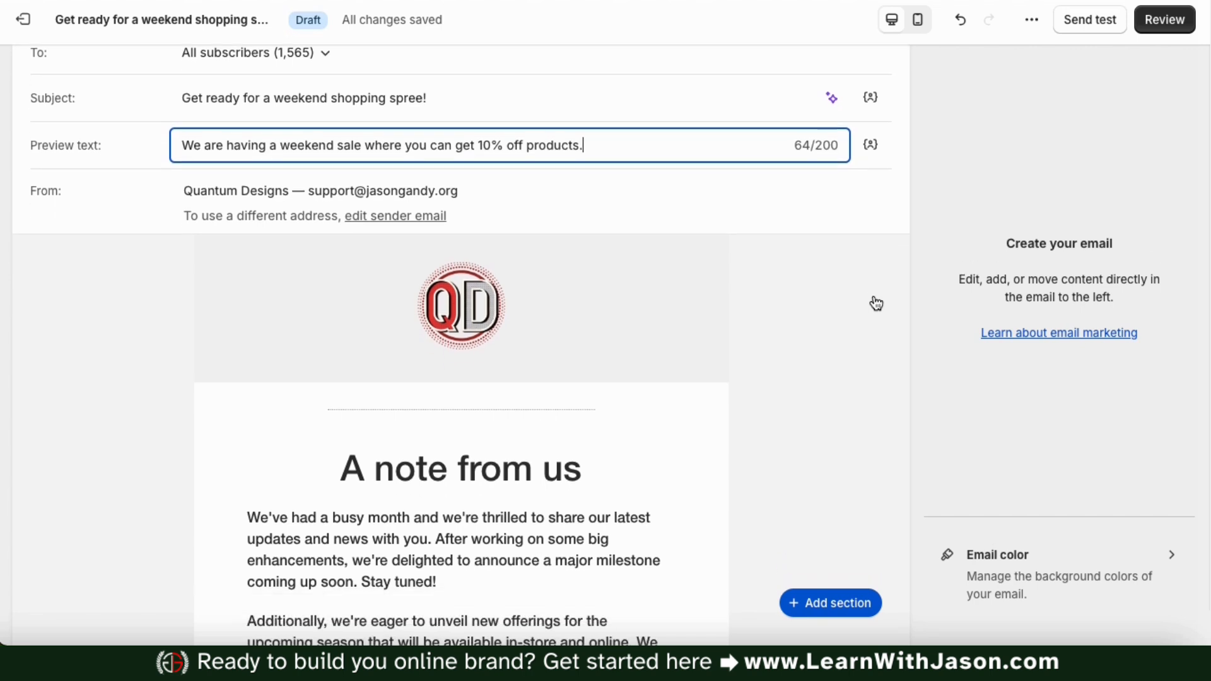
pyautogui.scroll(-3, 875, 303)
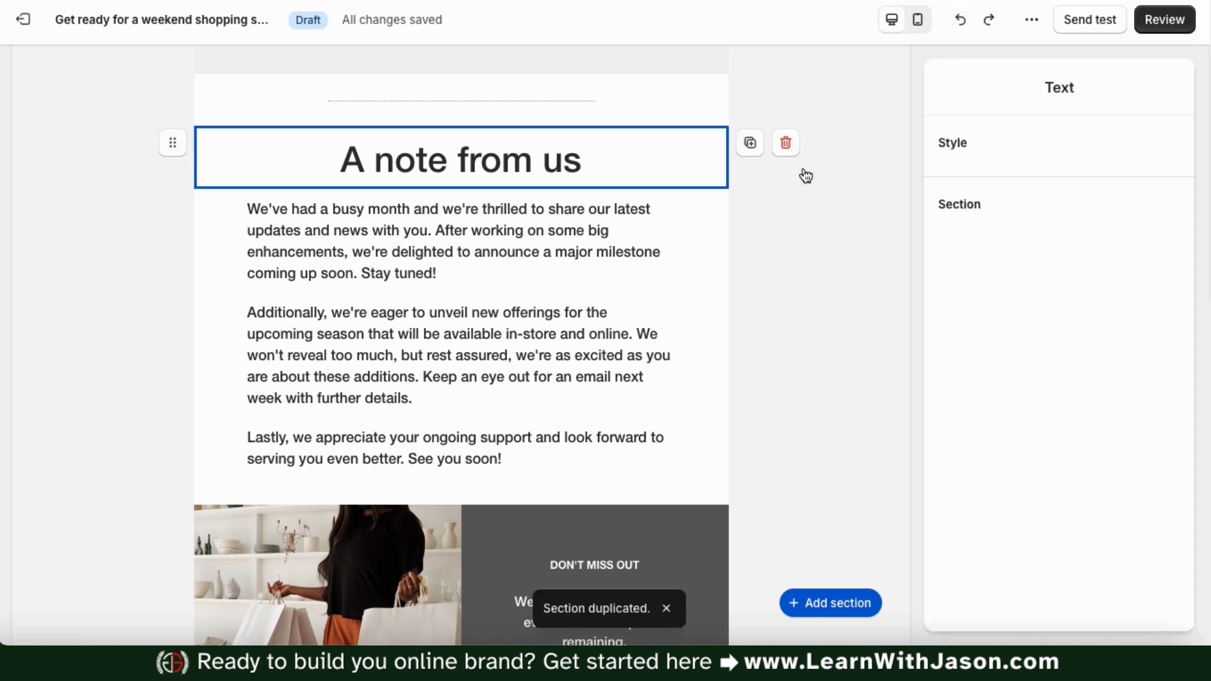
pyautogui.click(503, 161)
pyautogui.tripleClick(504, 161)
pyautogui.write('Sale')
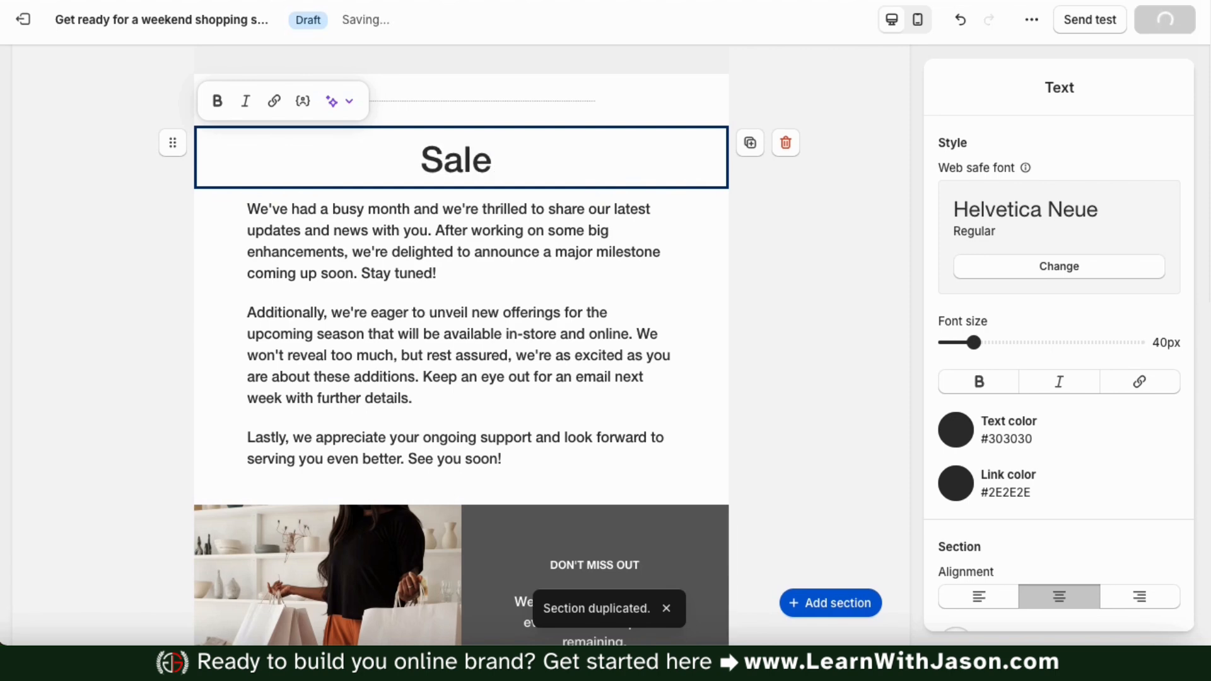
# Complete the email heading as "Sale This Weekend!" and clear the placeholder paragraphs in the text section beneath it.
pyautogui.write(' This Weekend!')
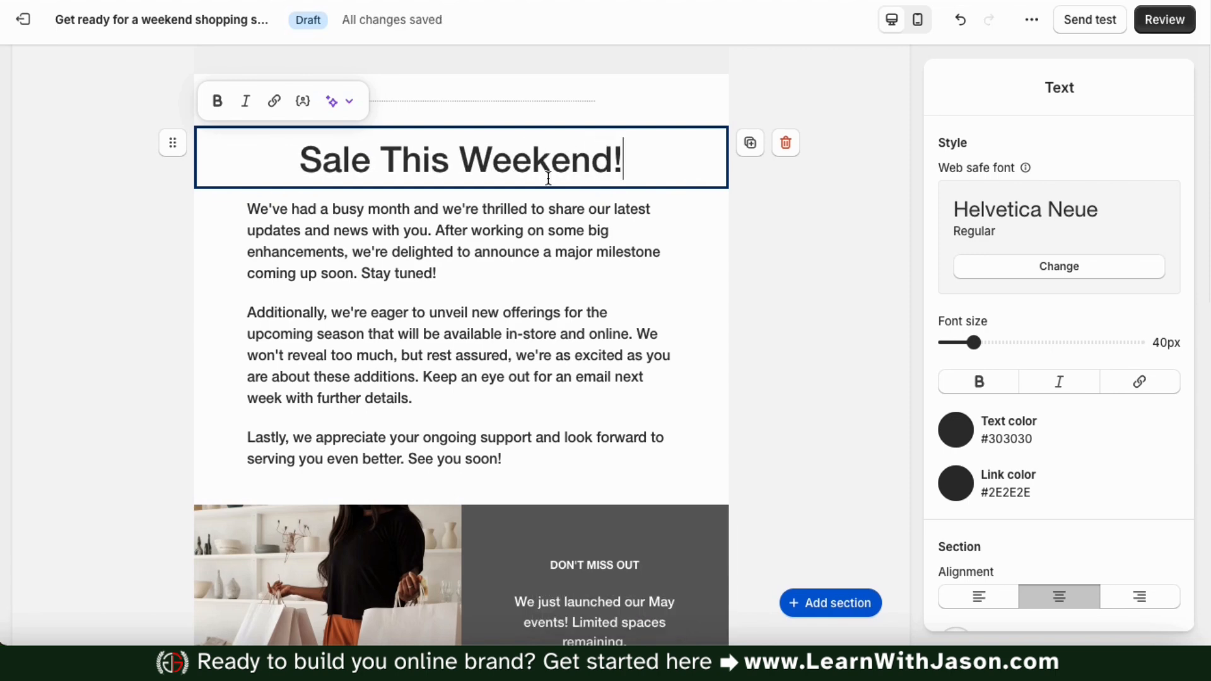
pyautogui.click(633, 241)
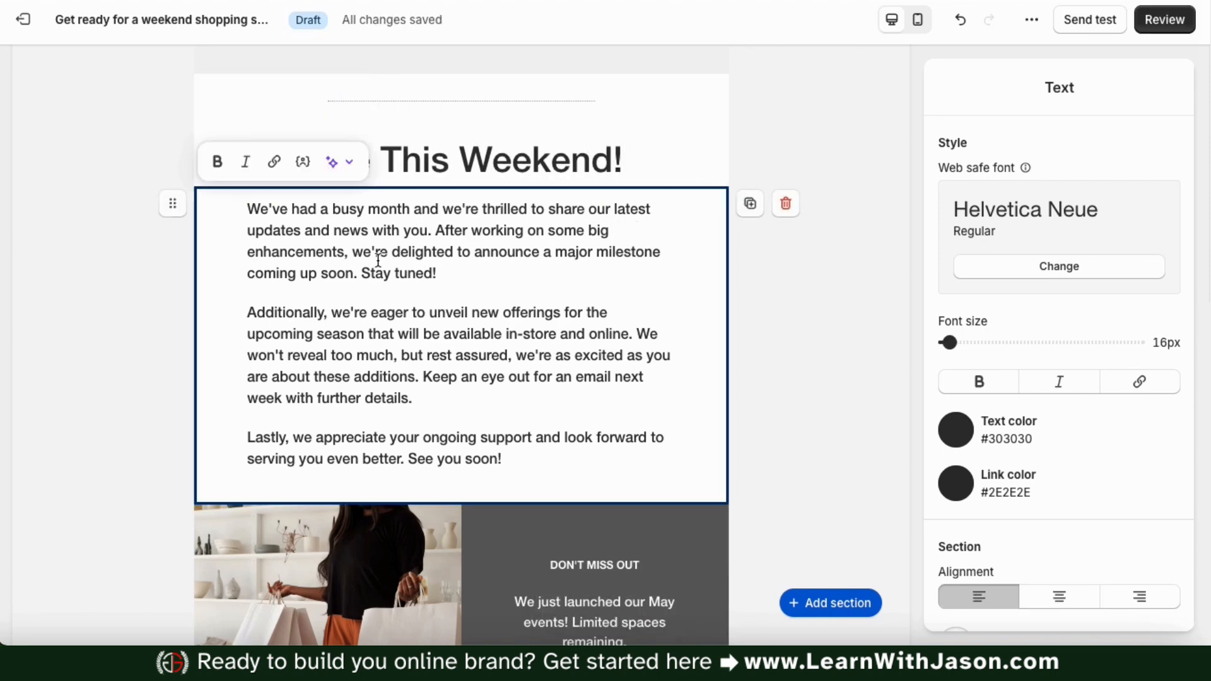
pyautogui.moveTo(513, 460); pyautogui.dragTo(251, 204)
pyautogui.press('BackSpace')
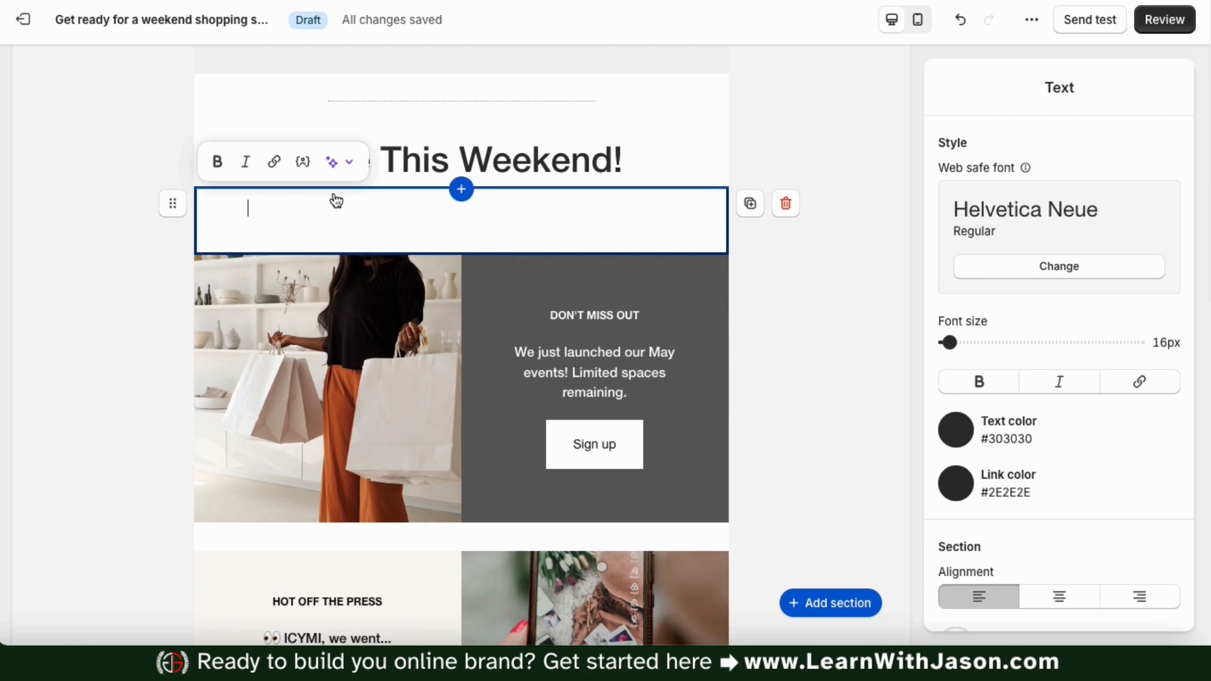
# Describe the AI-generated body content as "Notify customers of upcoming 10% off sale on all products this weekend.".
pyautogui.click(349, 163)
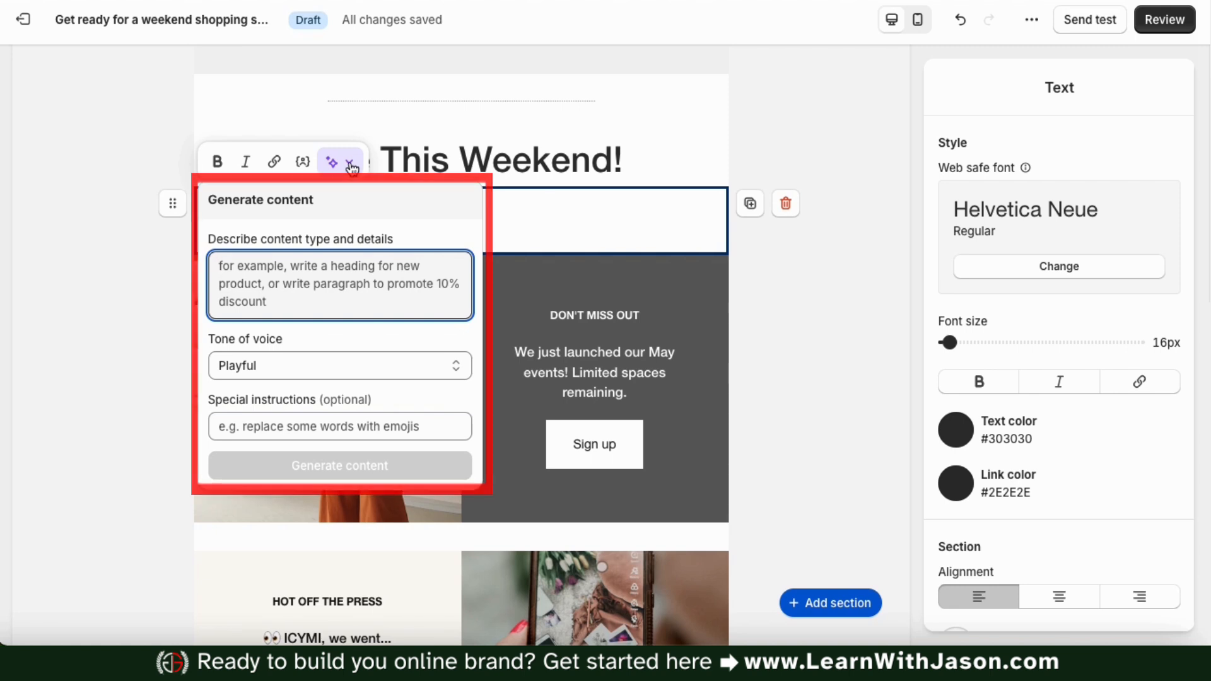
pyautogui.click(343, 271)
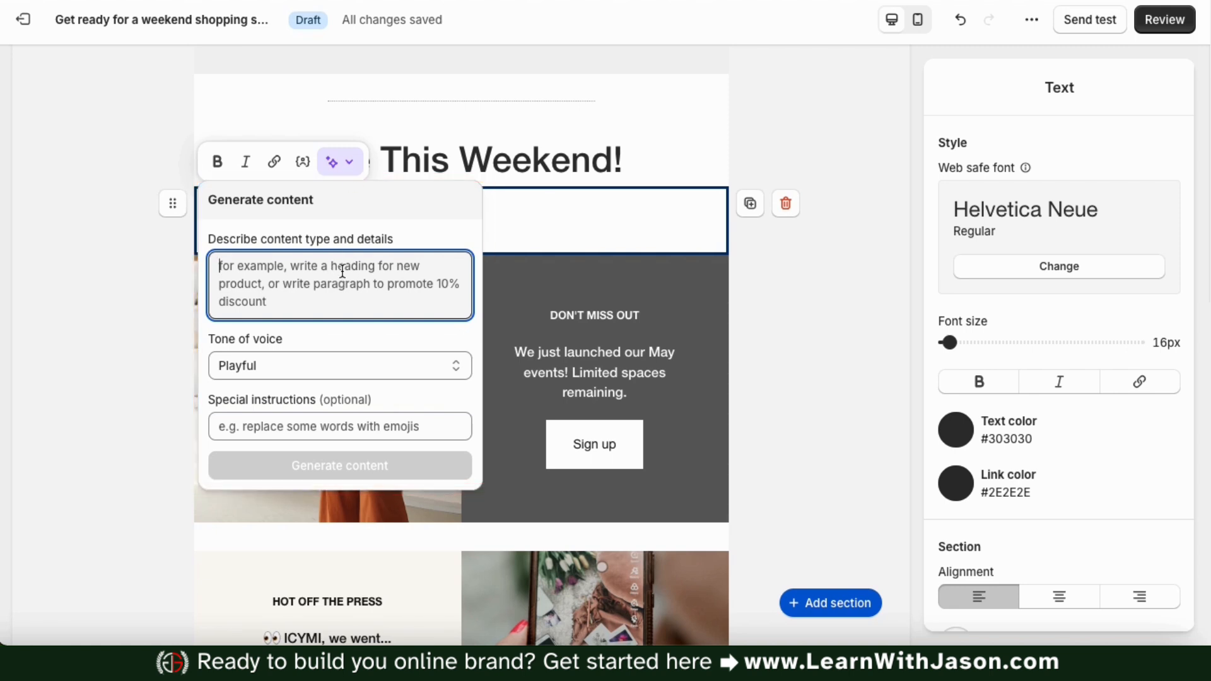
pyautogui.write('Notify cus')
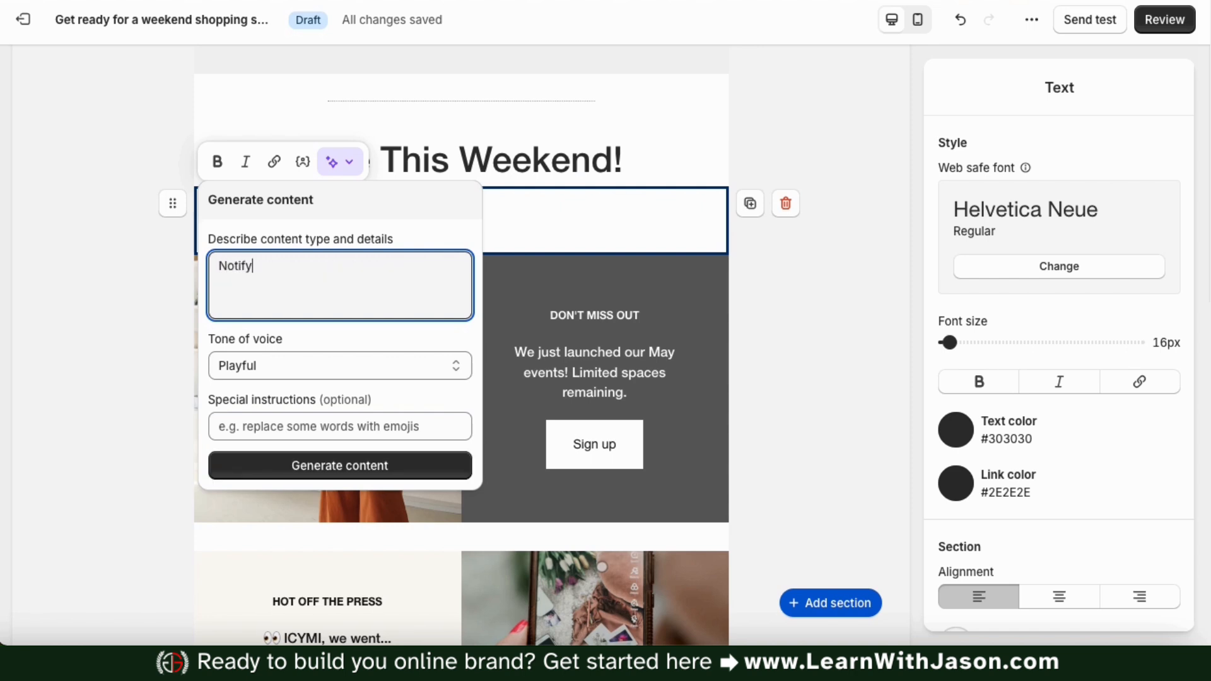
pyautogui.write('rs of upcoming 10% off sale on all products th')
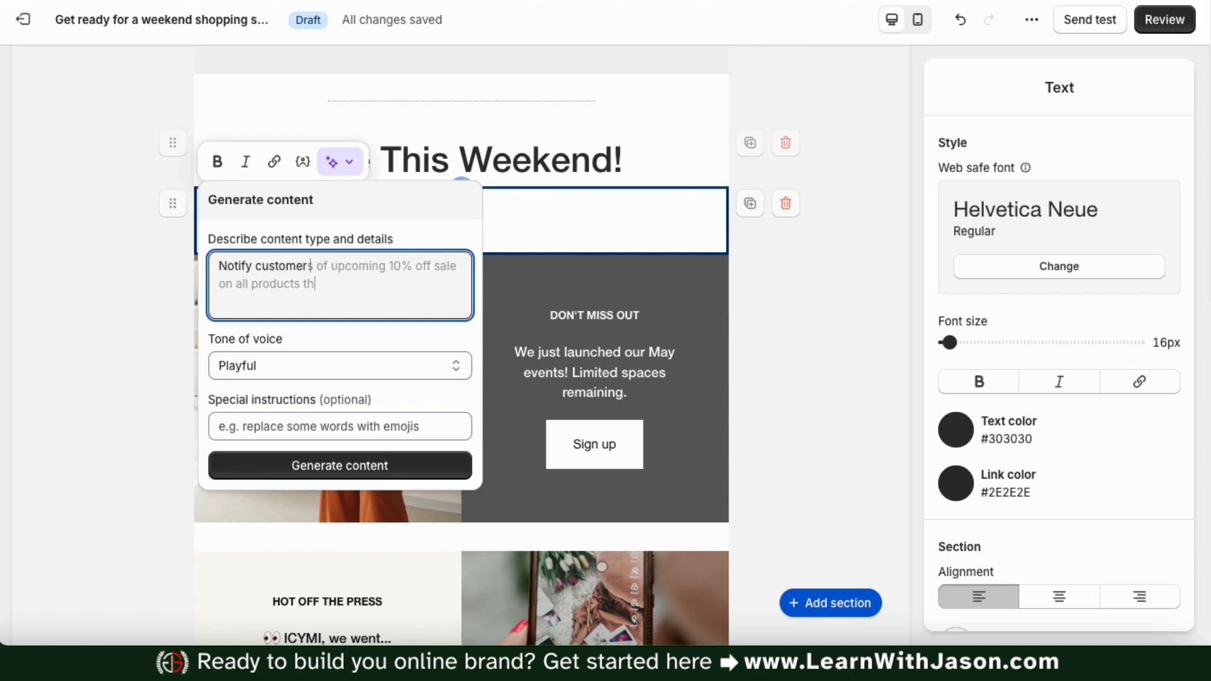
pyautogui.write('is weekend.')
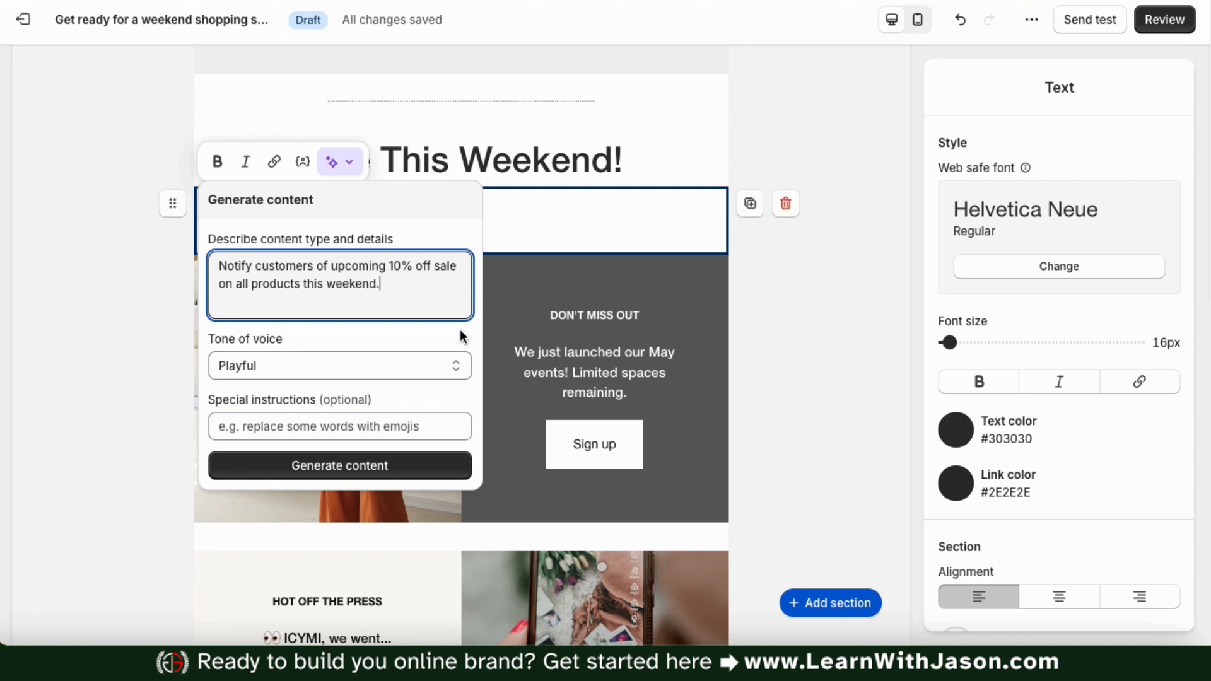
# Generate the body content in a Persuasive tone and keep the suggestion.
pyautogui.click(458, 369)
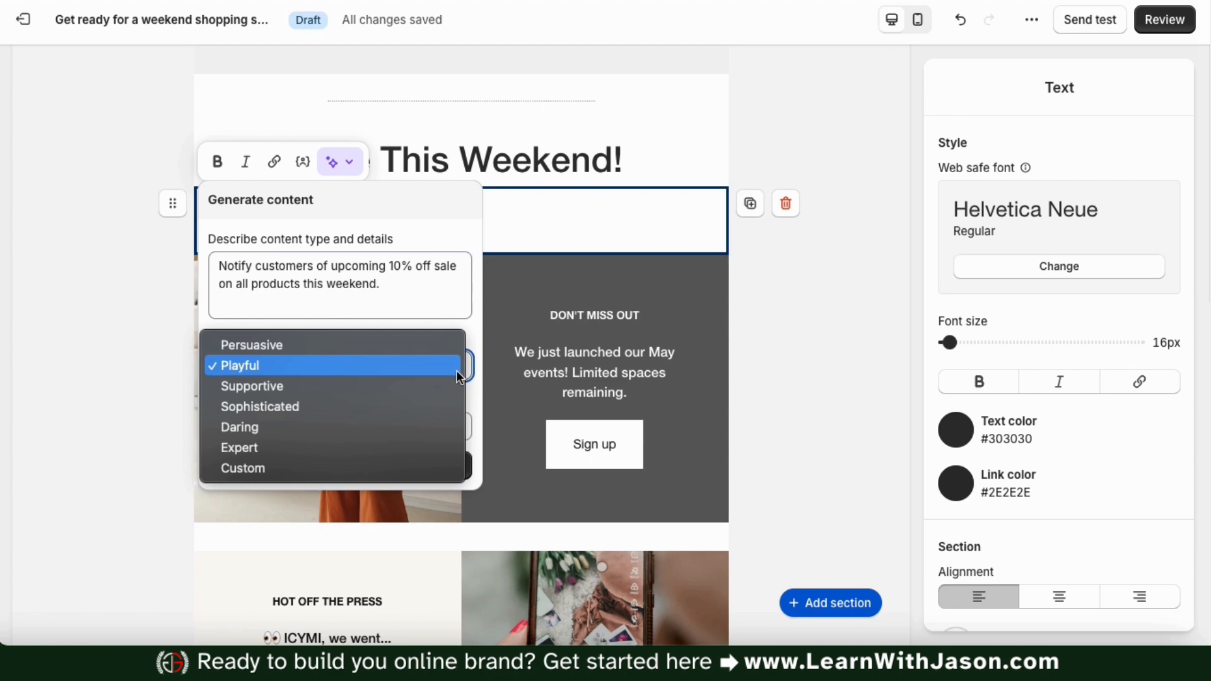
pyautogui.click(426, 346)
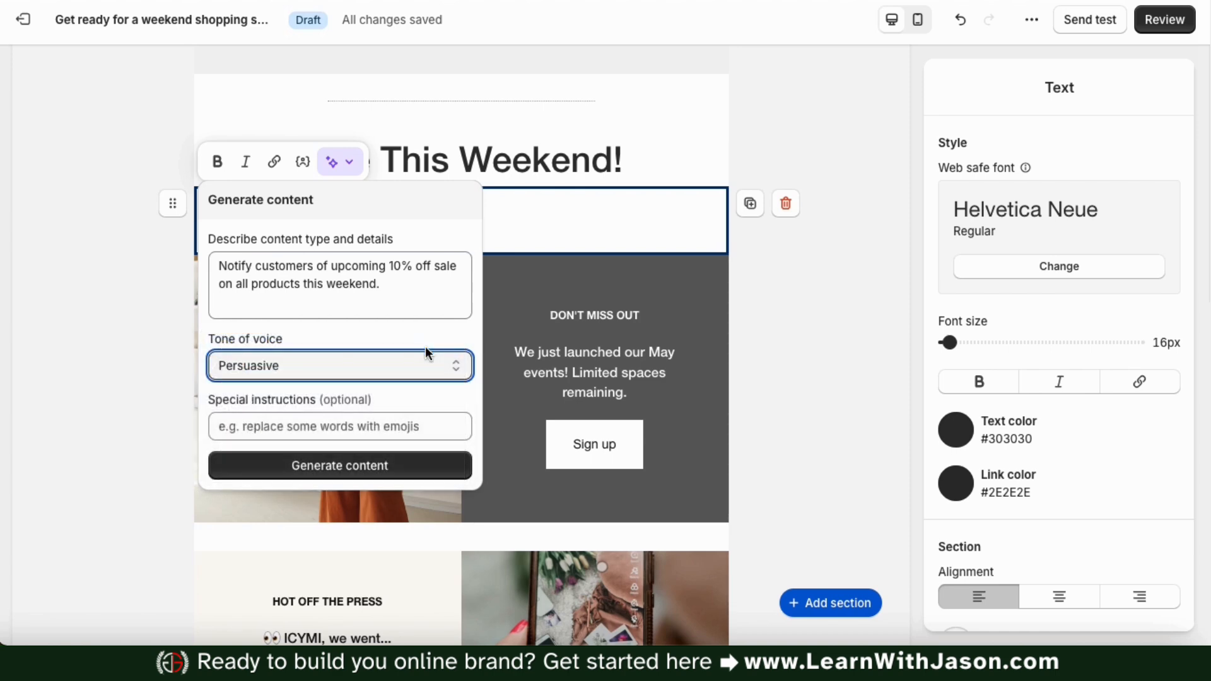
pyautogui.click(451, 394)
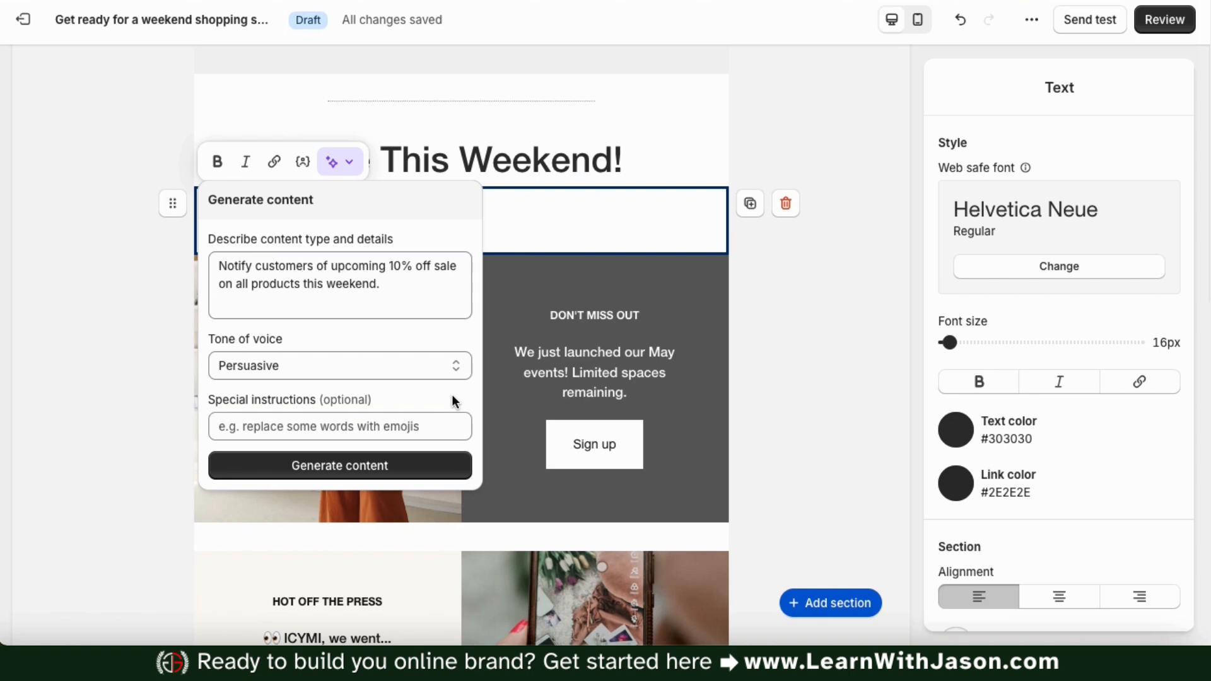
pyautogui.click(344, 472)
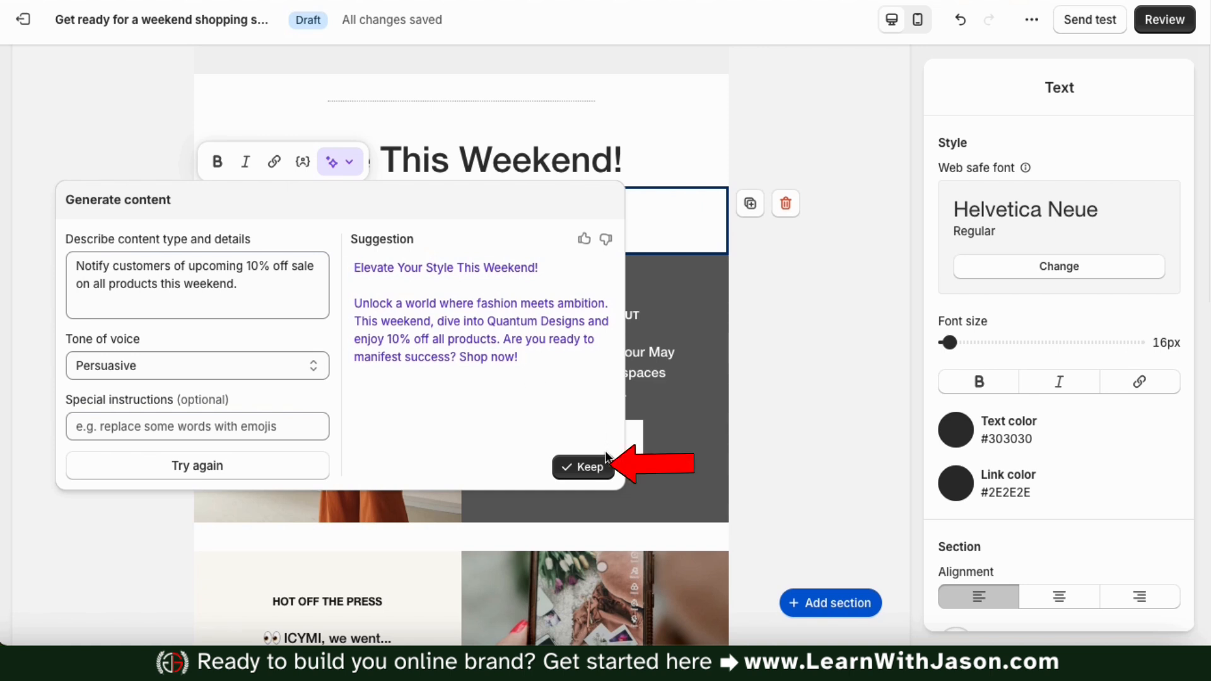
pyautogui.click(591, 465)
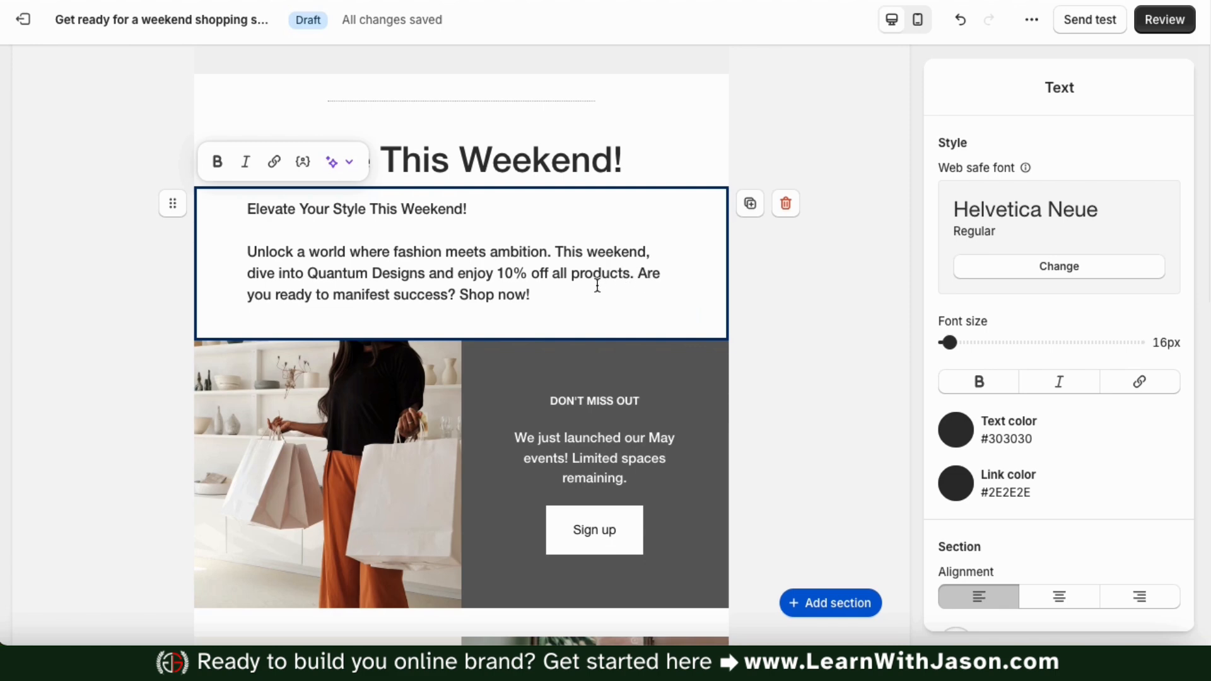
# Extend the sentence "Unlock a world where fashion meets ambition." with AI and keep the suggestion.
pyautogui.hotkey('ctrl', 'z')
pyautogui.moveTo(554, 252); pyautogui.dragTo(249, 252)
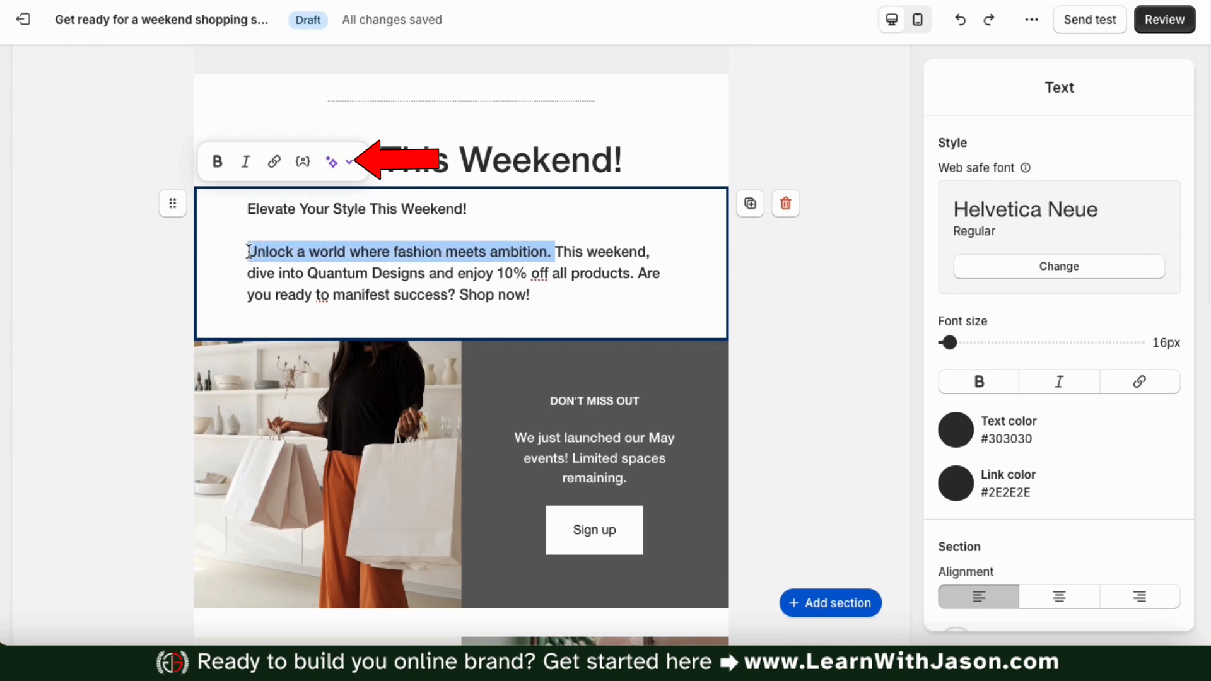
pyautogui.click(353, 163)
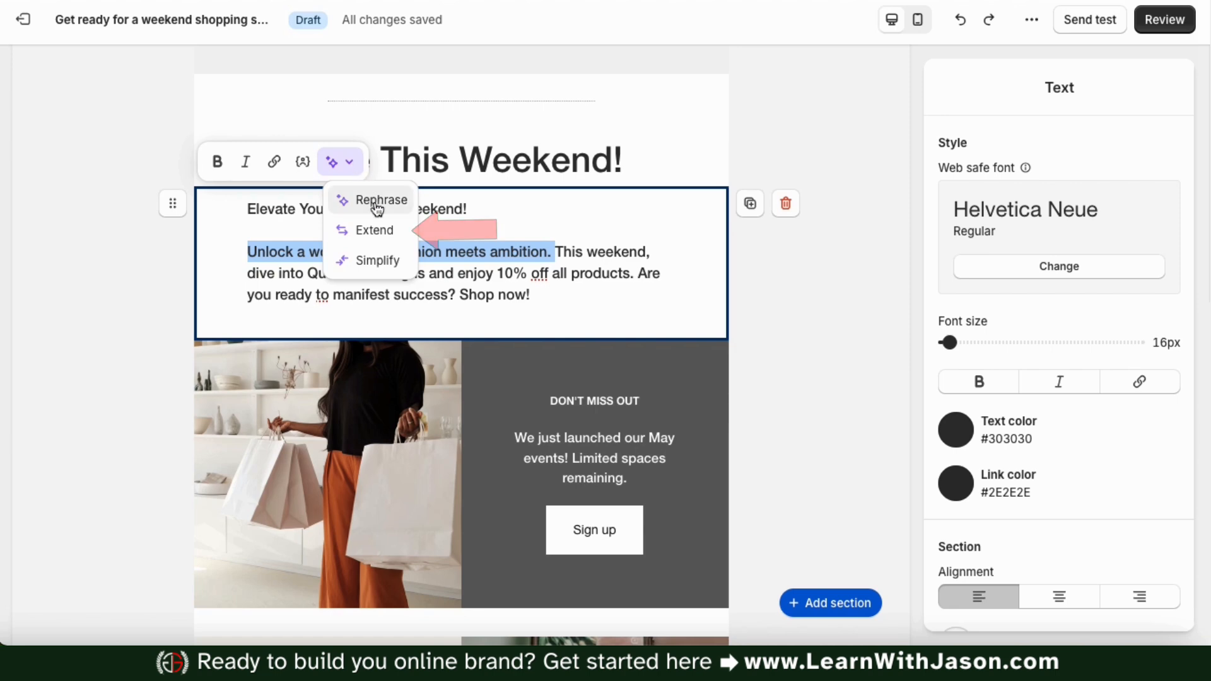
pyautogui.click(386, 233)
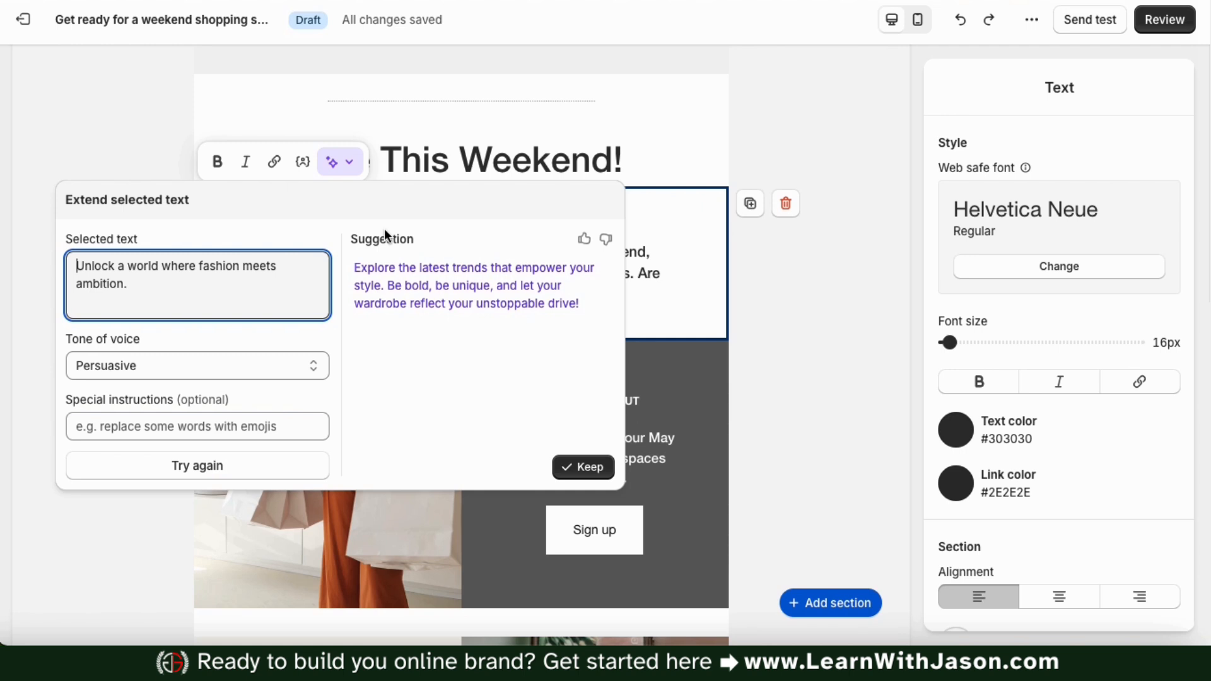
pyautogui.click(587, 467)
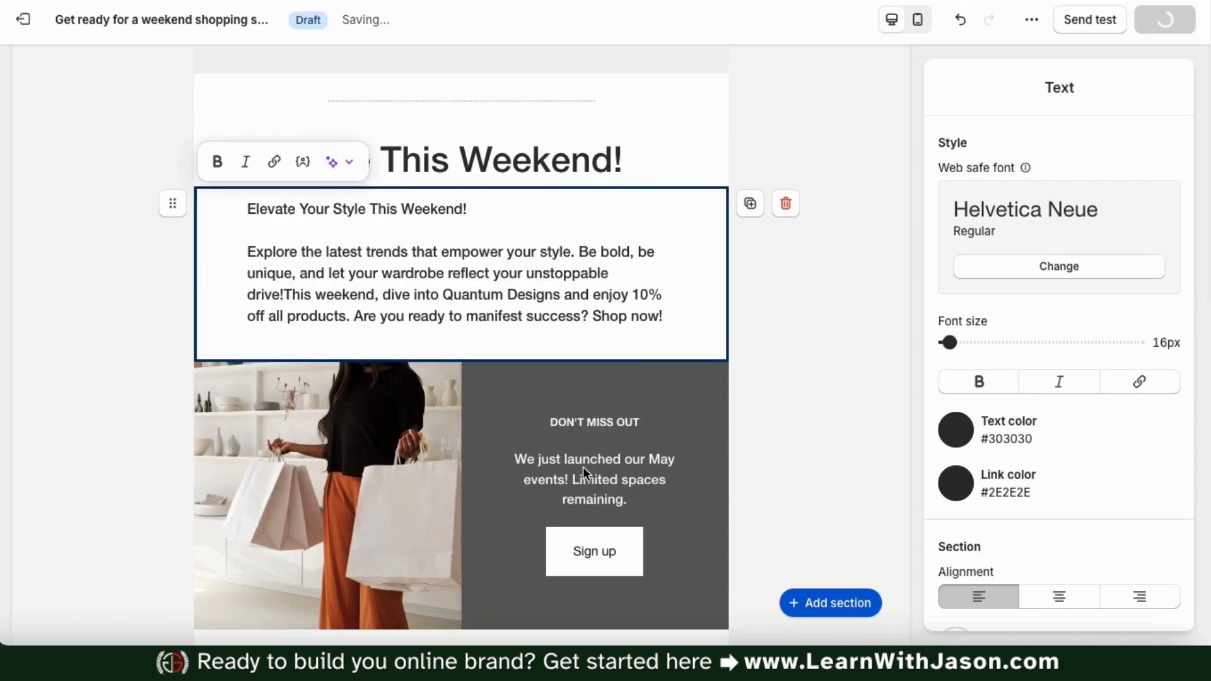
# Start a new paragraph at "This weekend" and replace its first sentence with an AI rephrasing.
pyautogui.click(284, 295)
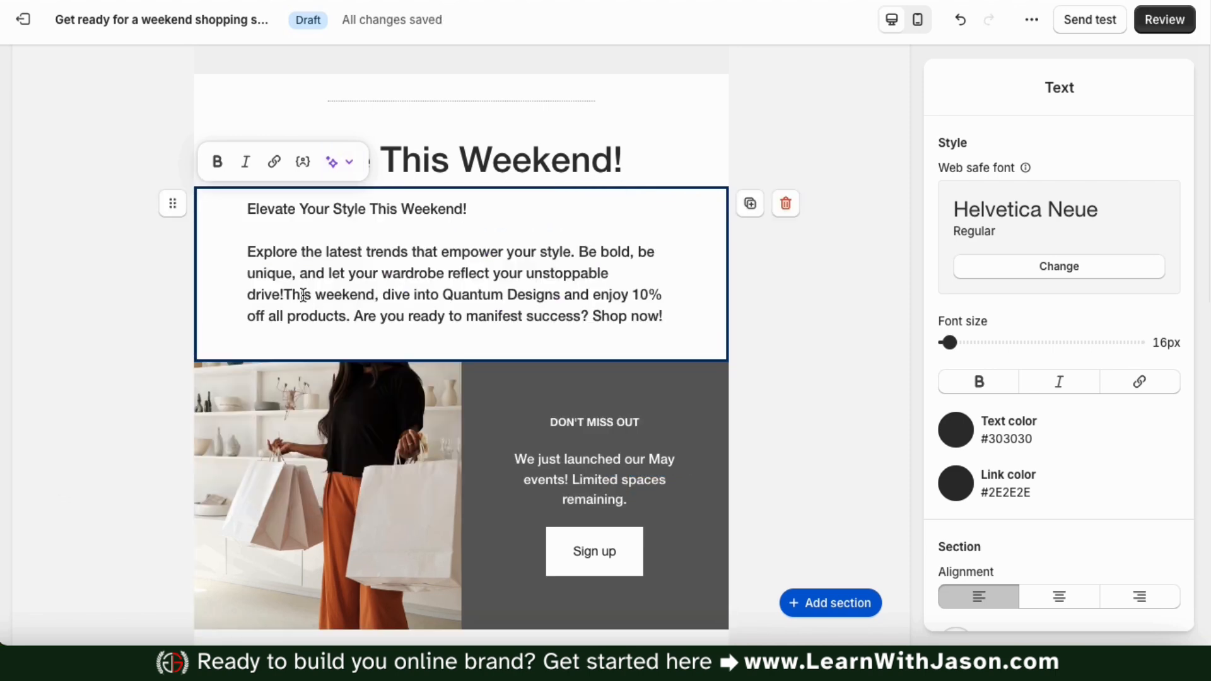
pyautogui.press('Return')
pyautogui.click(625, 334)
pyautogui.moveTo(309, 334); pyautogui.dragTo(245, 313)
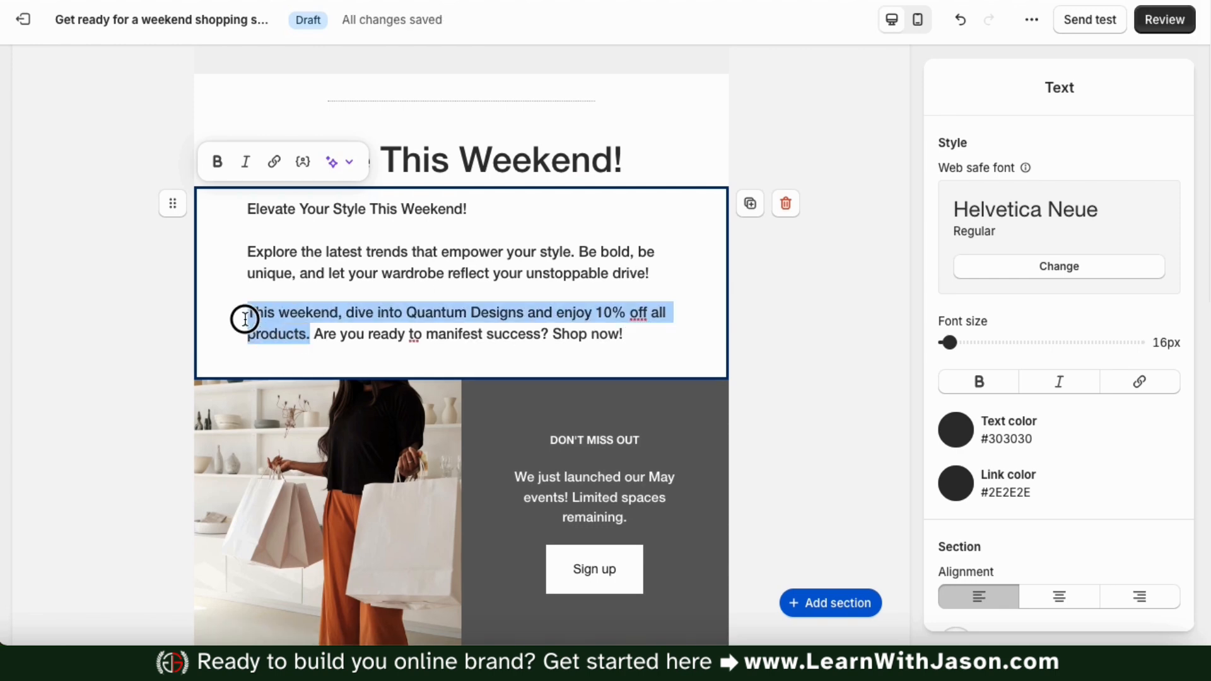
pyautogui.click(347, 163)
pyautogui.click(372, 201)
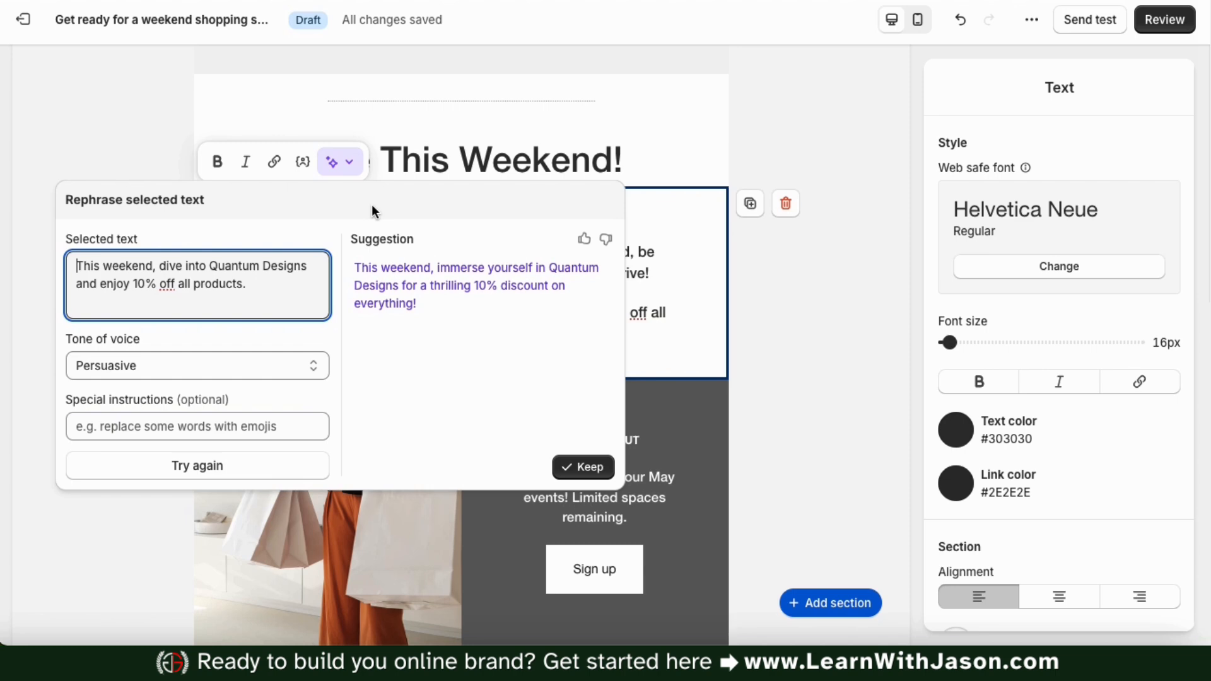
pyautogui.click(583, 466)
# Change the image-with-text section's "DON'T MISS OUT" heading to "ACT NOW" and remove the May events paragraph below it.
pyautogui.click(613, 459)
pyautogui.scroll(-1, 614, 458)
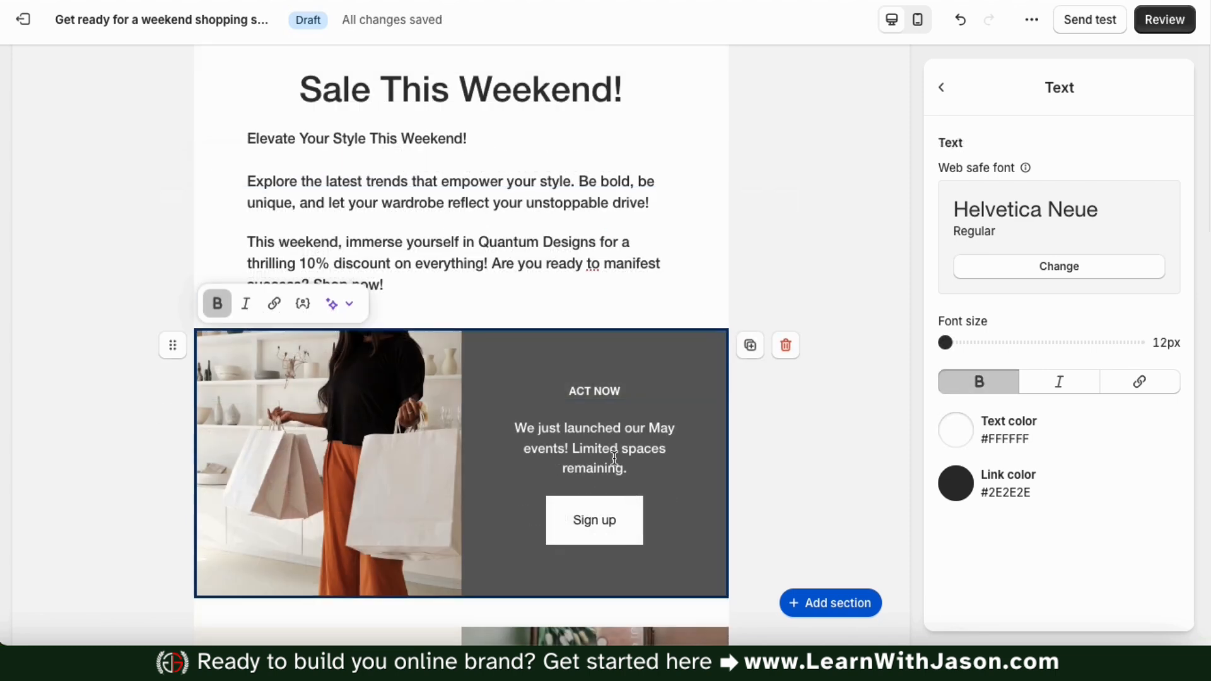
pyautogui.tripleClick(630, 464)
pyautogui.press('BackSpace')
# Generate Persuasive replacement text for that section from the description "Encourage customers to visit our online store".
pyautogui.scroll(-1, 365, 302)
pyautogui.click(340, 283)
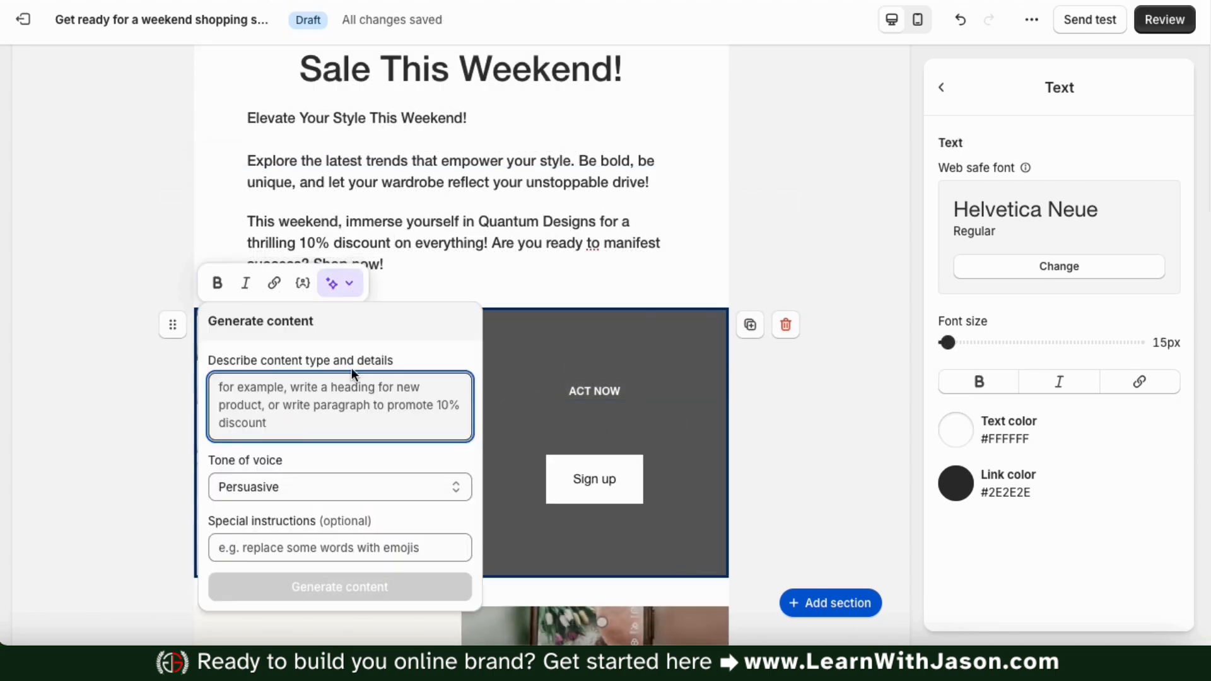
pyautogui.write('Encourage customers to visit our online store')
pyautogui.click(352, 586)
# Simplify the long generated paragraph beginning "Ready to stand out?" with AI.
pyautogui.moveTo(658, 491); pyautogui.dragTo(516, 285)
pyautogui.click(349, 130)
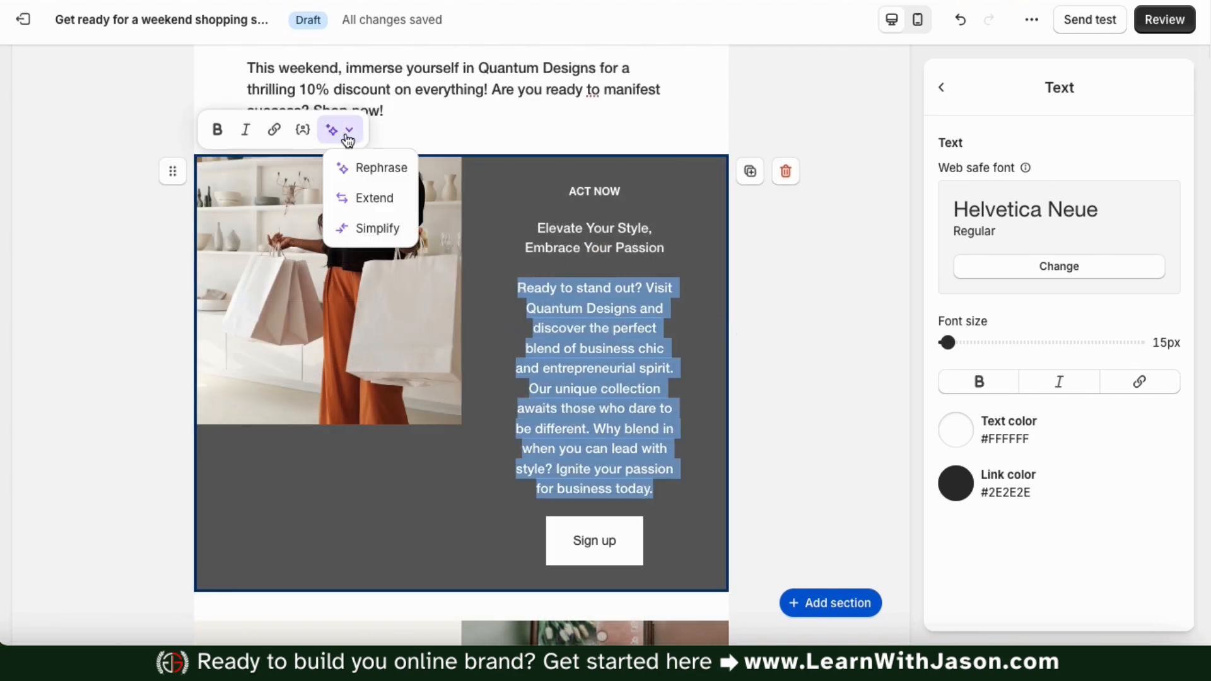
pyautogui.click(376, 228)
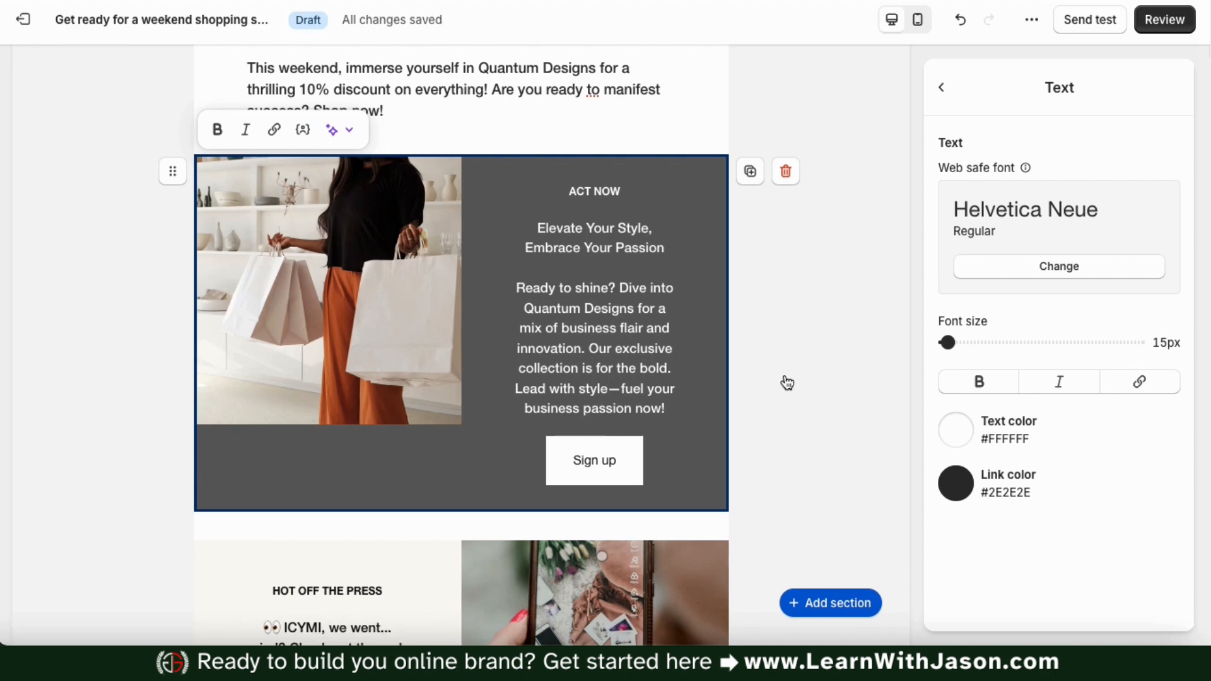
# Rename the section's "Sign up" button to "Visit Website".
pyautogui.click(604, 517)
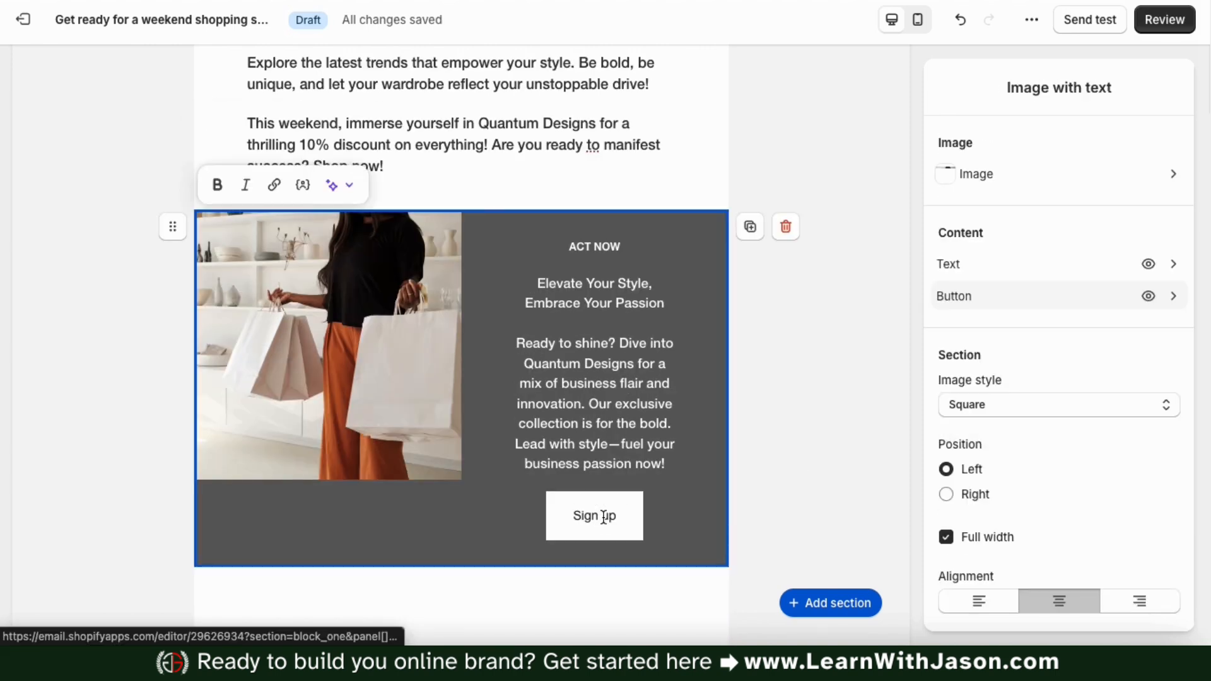
pyautogui.tripleClick(604, 517)
pyautogui.write('Visit Website')
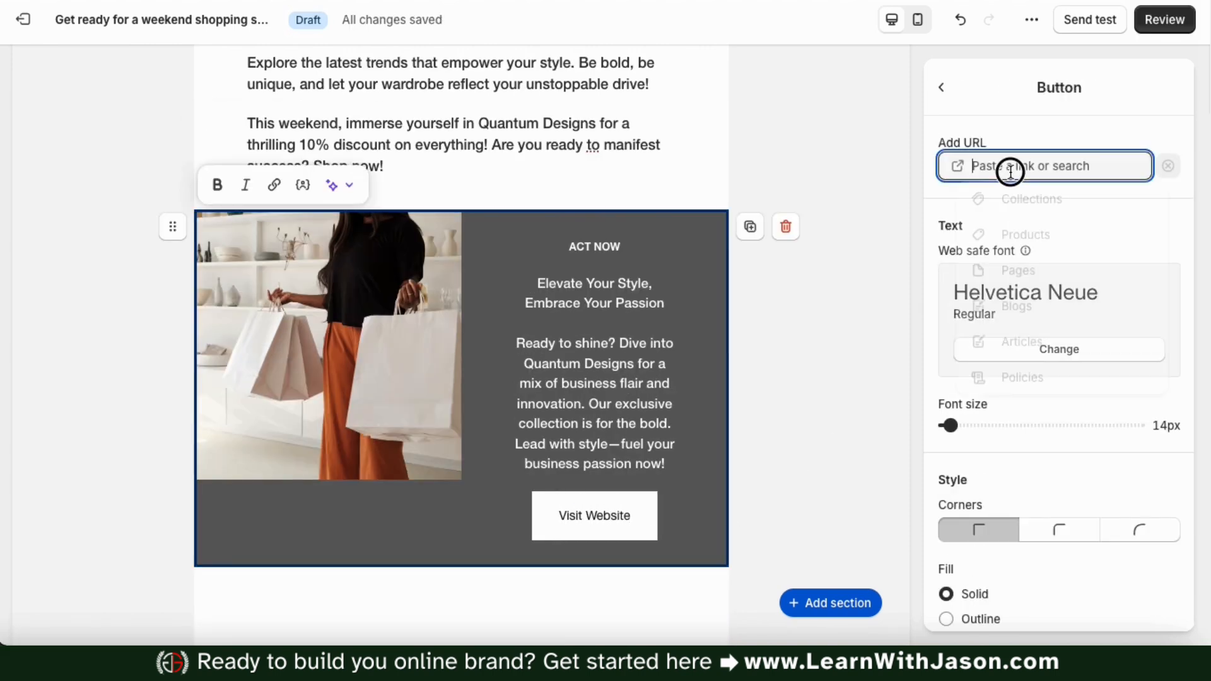
# Choose a store page as the link destination of the "Visit Website" button.
pyautogui.click(1009, 168)
pyautogui.click(1012, 237)
pyautogui.click(1012, 202)
pyautogui.click(1039, 207)
pyautogui.click(1039, 238)
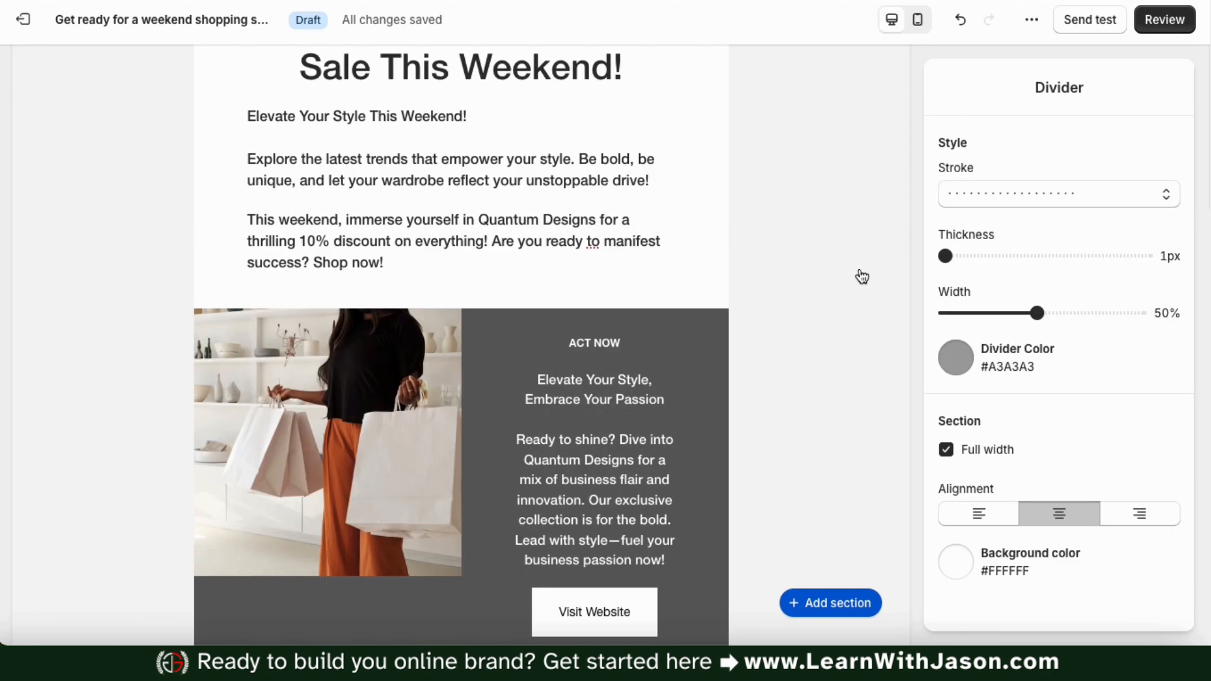
# Open the email's review page and check its details and desktop preview down to the "Visit Website" button.
pyautogui.click(1167, 25)
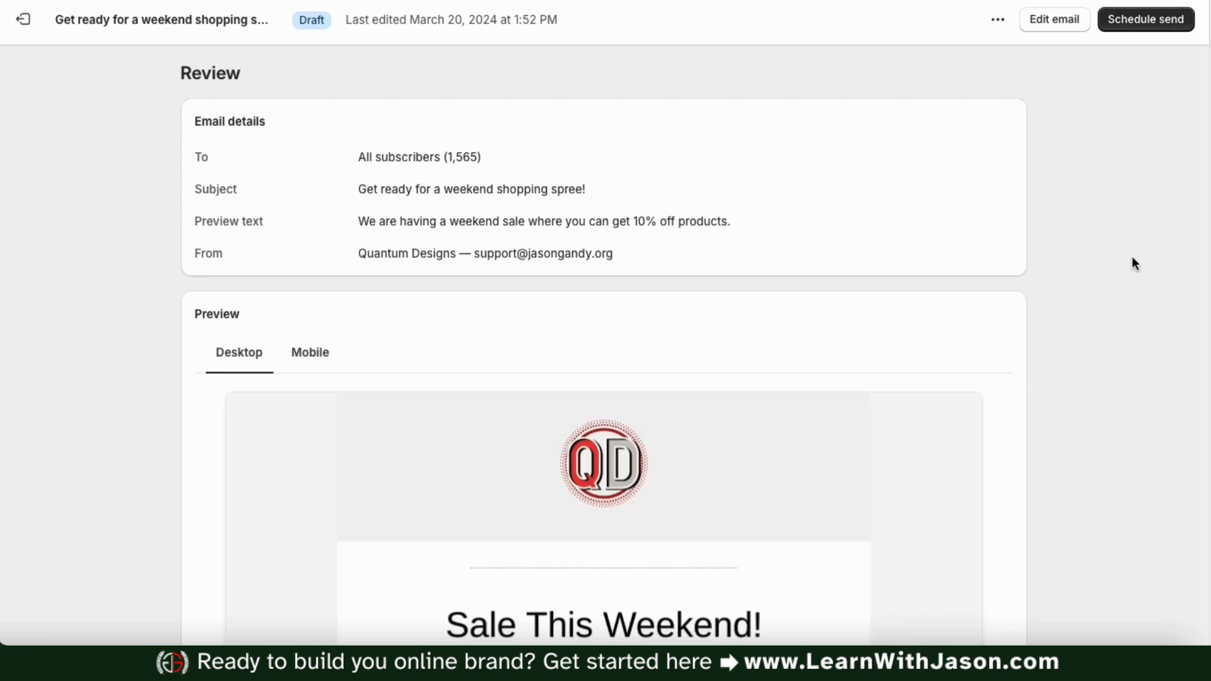
pyautogui.scroll(-4, 1132, 259)
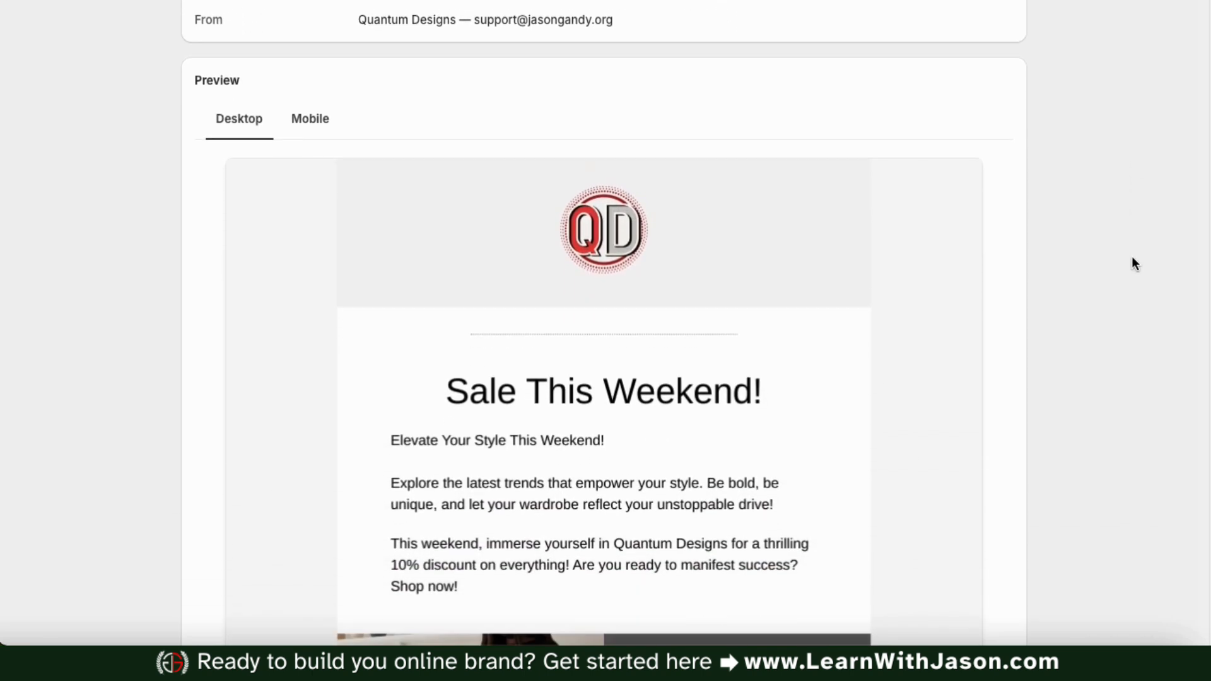
pyautogui.scroll(-4, 1131, 256)
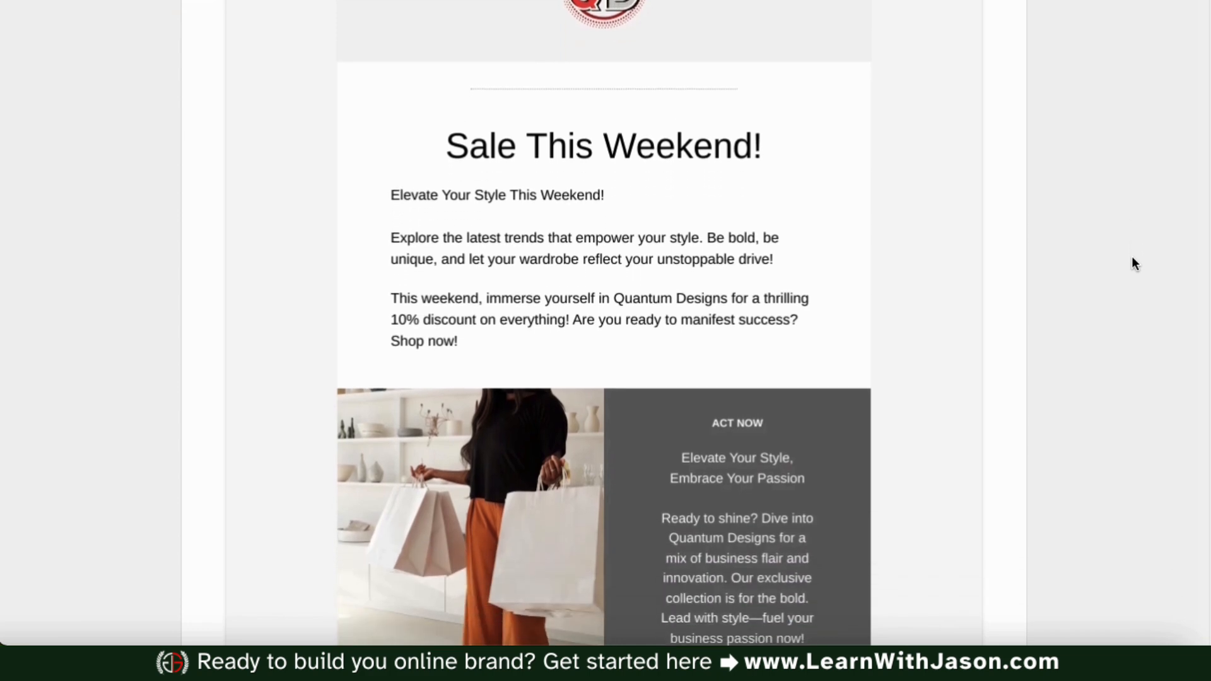
pyautogui.scroll(-2, 1131, 263)
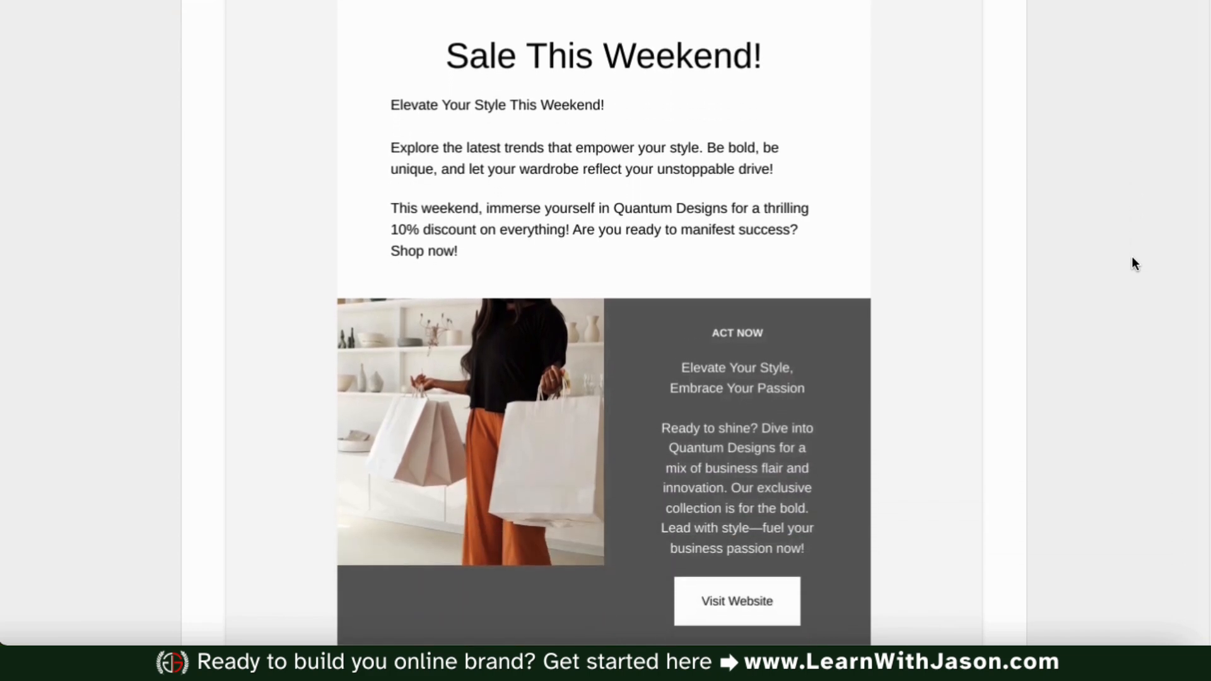
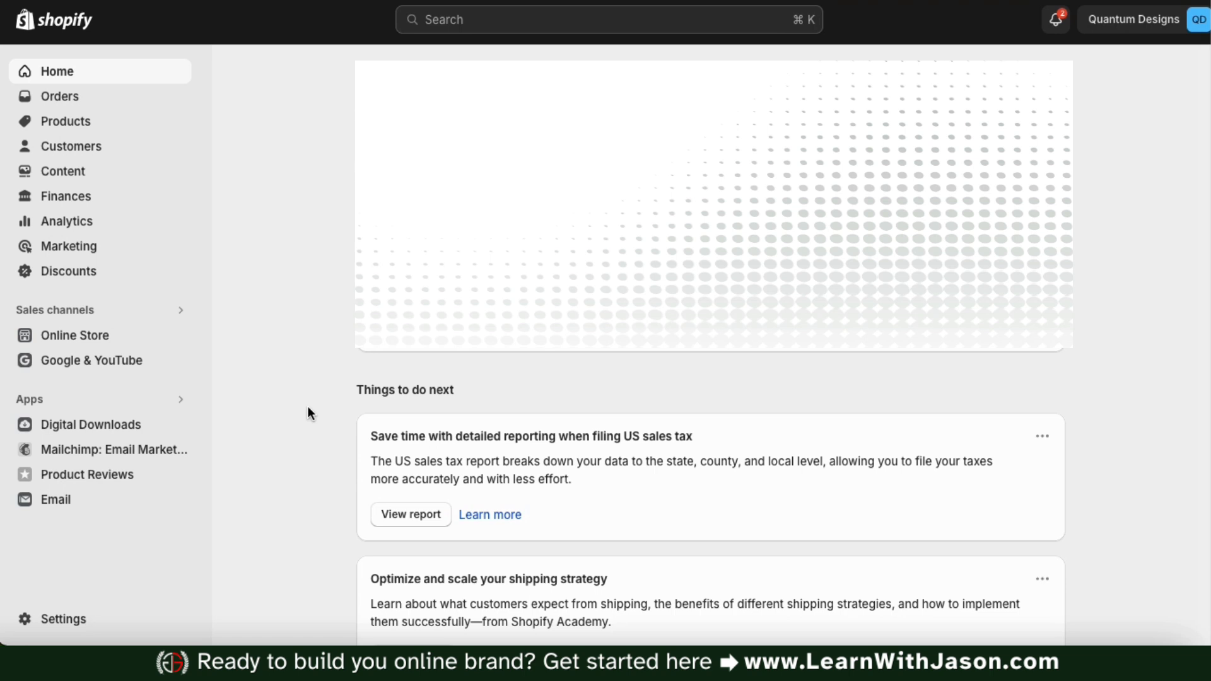
# Search the store's apps for "Shopify Inbox" and open its Shopify App Store listing.
pyautogui.click(69, 399)
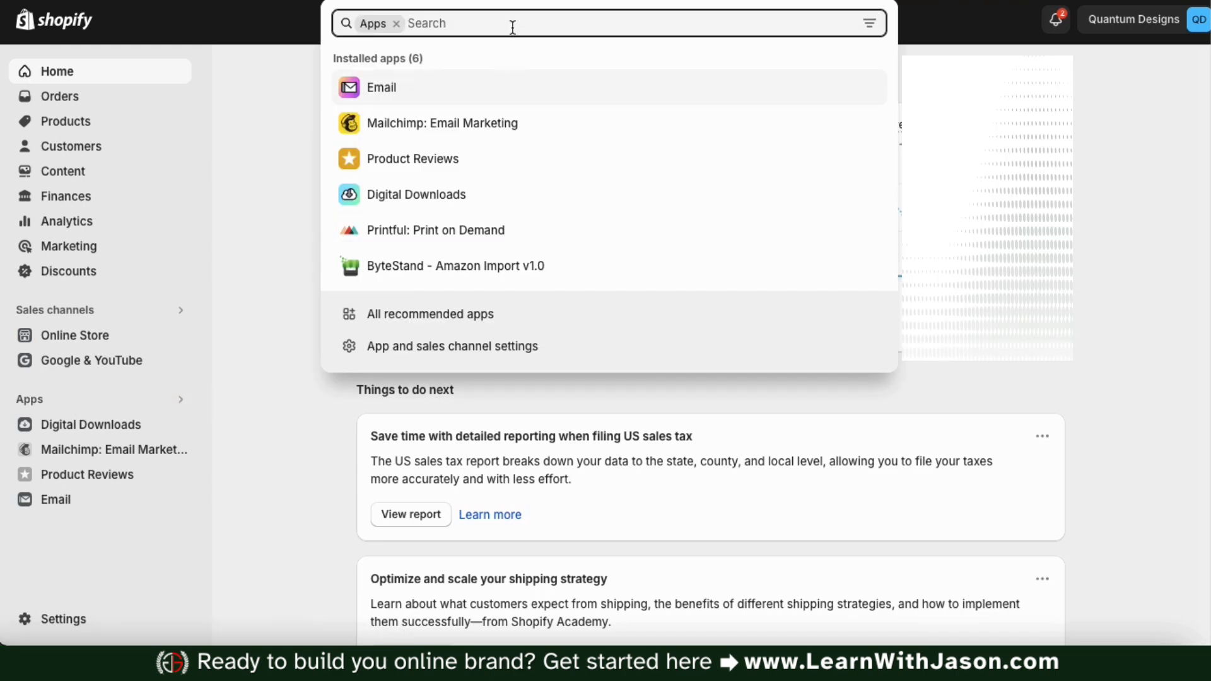
pyautogui.write('Shopify Inbox')
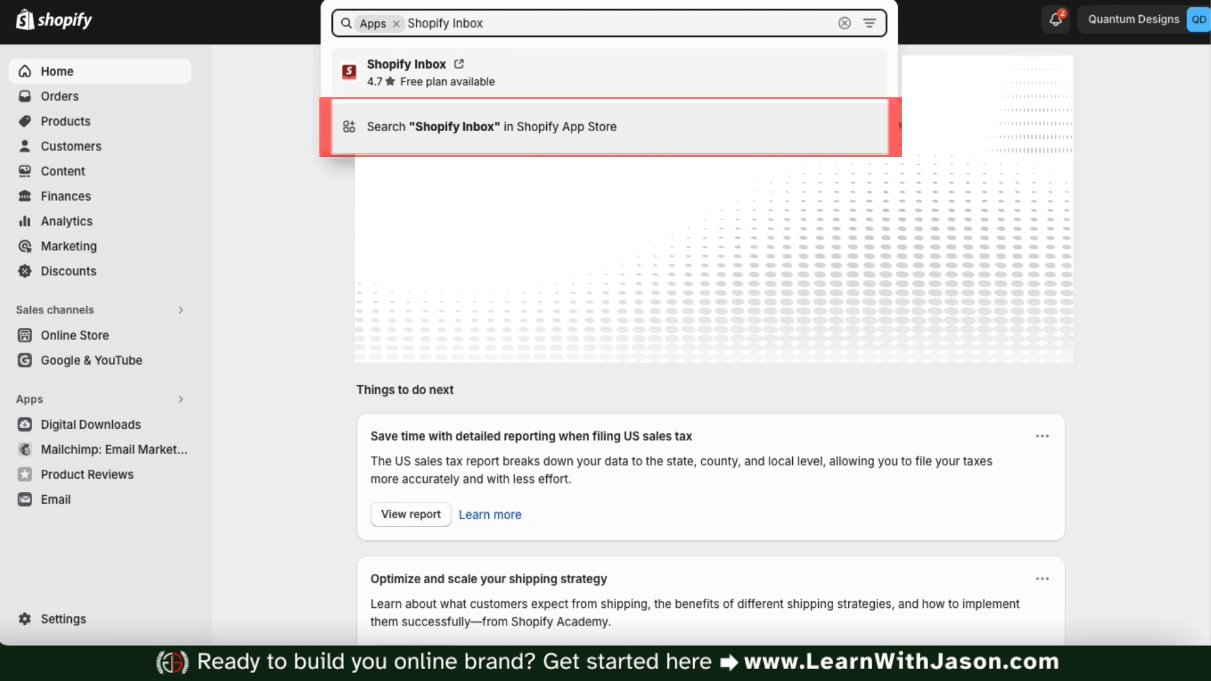
pyautogui.click(496, 82)
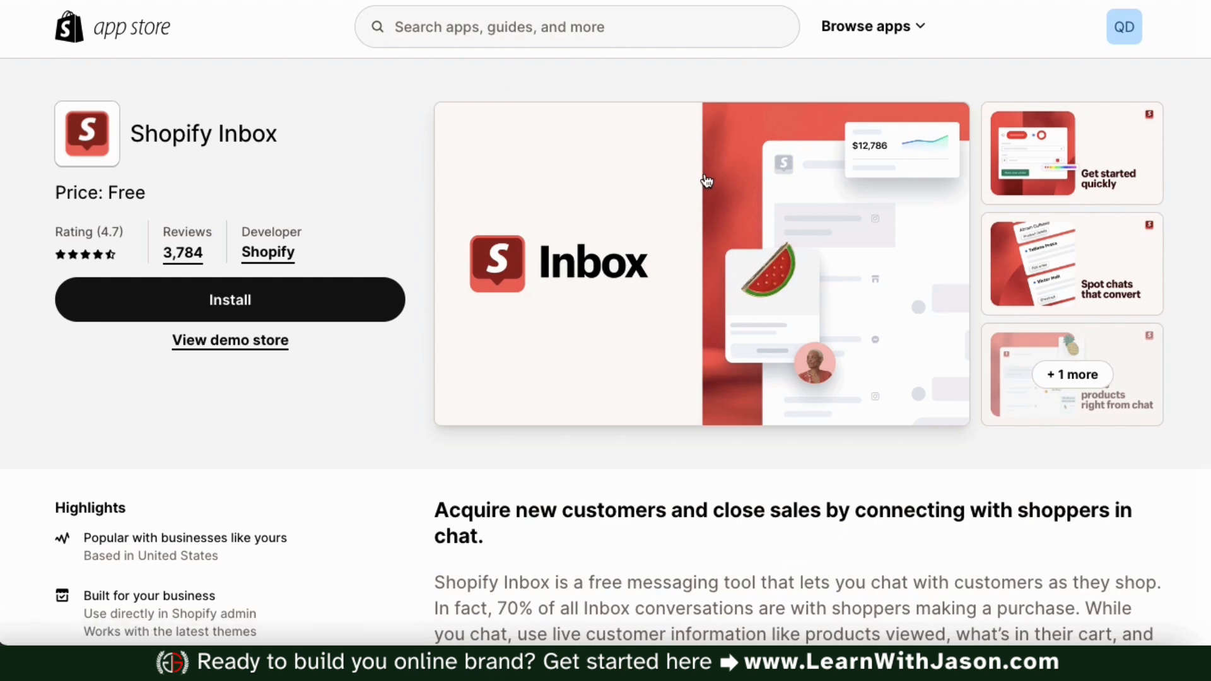
# Browse the screenshot gallery of the Shopify Inbox listing through to its last image and close it.
pyautogui.click(1094, 147)
pyautogui.click(1178, 323)
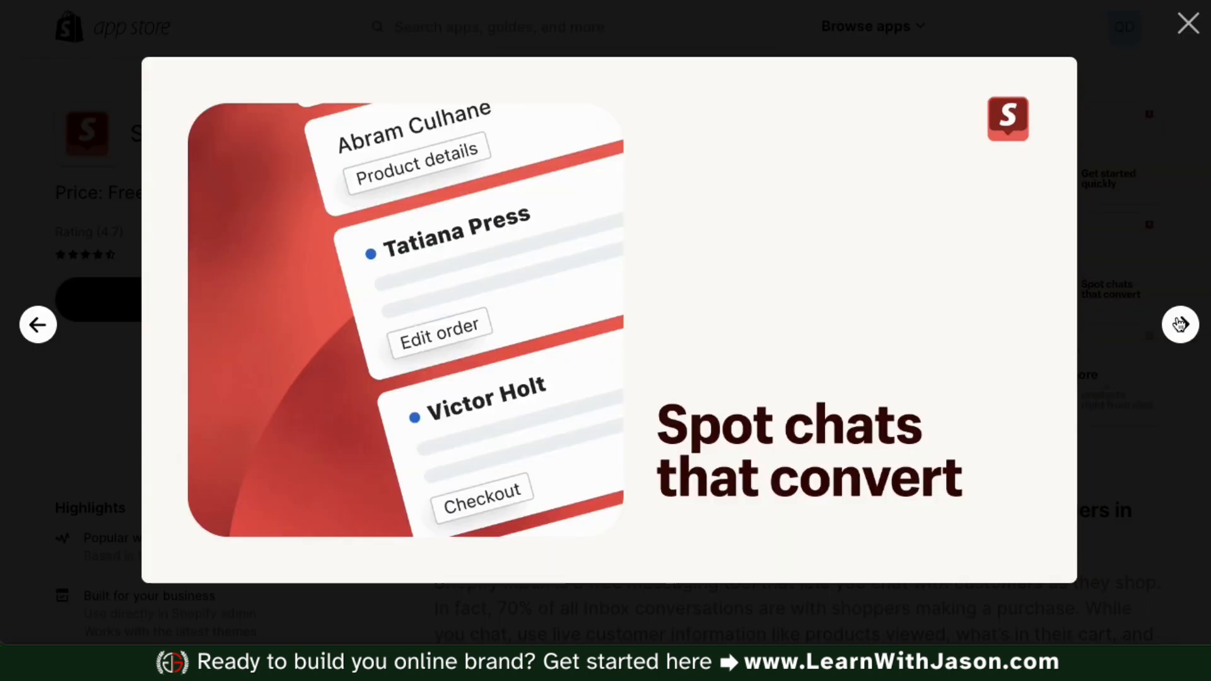
pyautogui.click(1179, 323)
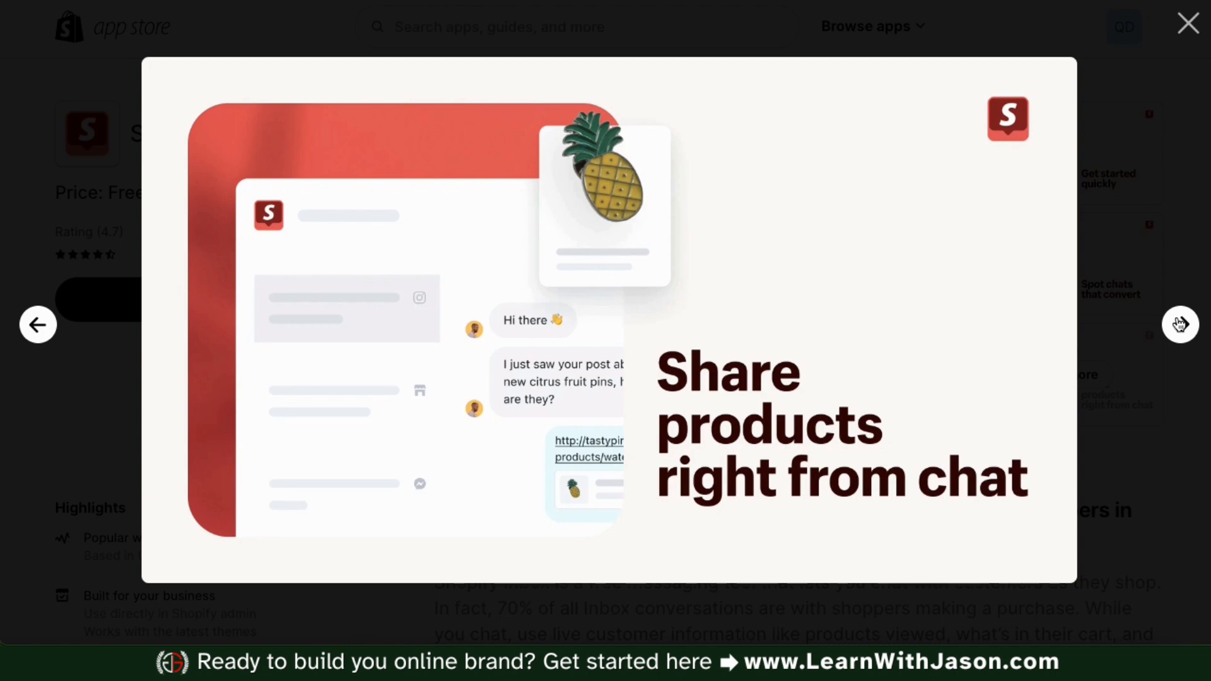
pyautogui.click(1179, 323)
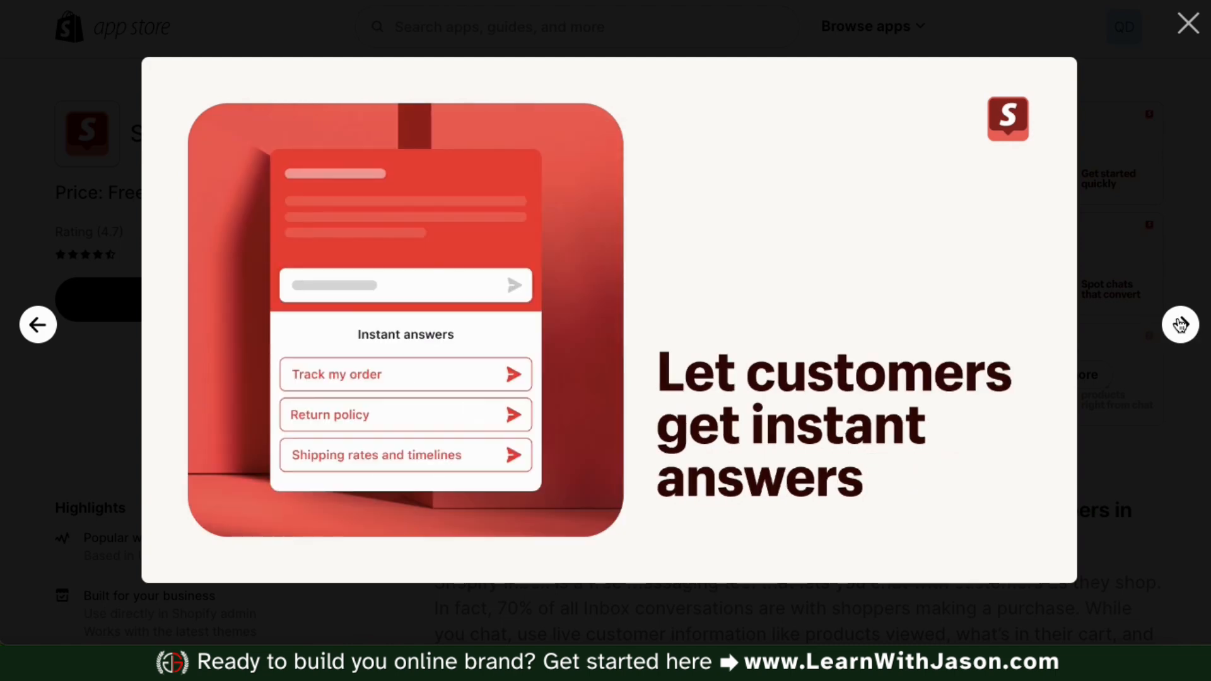
pyautogui.click(1179, 323)
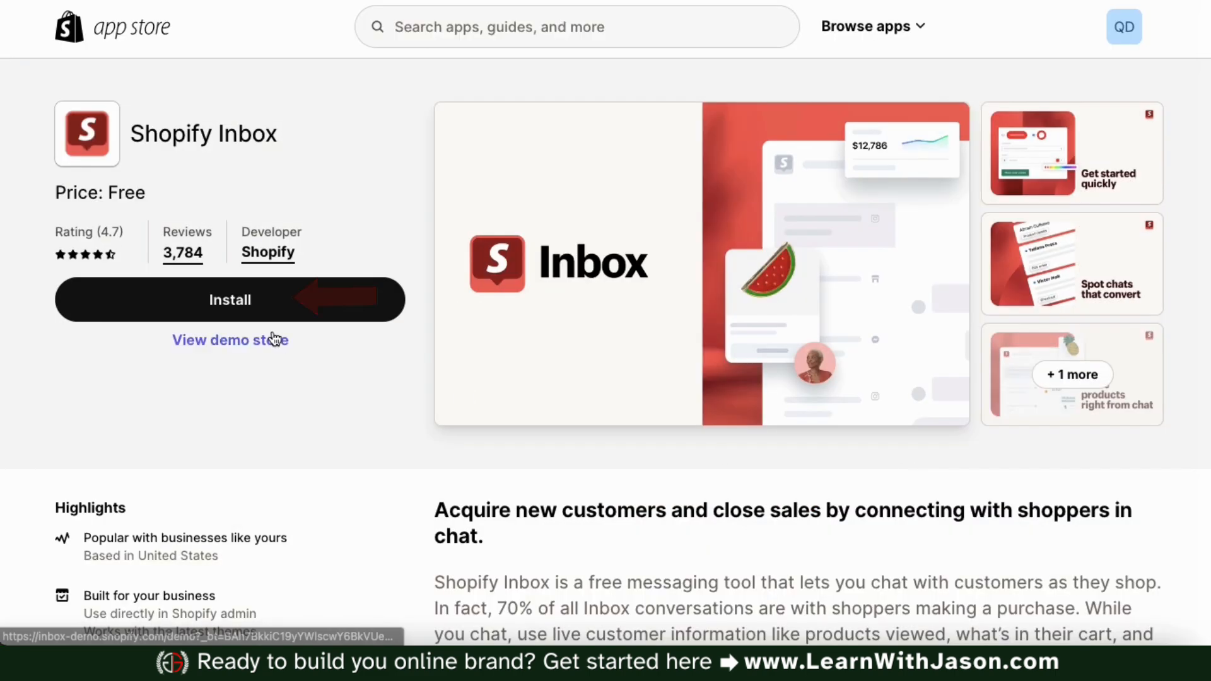
# Install the Shopify Inbox app with the requested data access and start the online store chat setup.
pyautogui.click(229, 311)
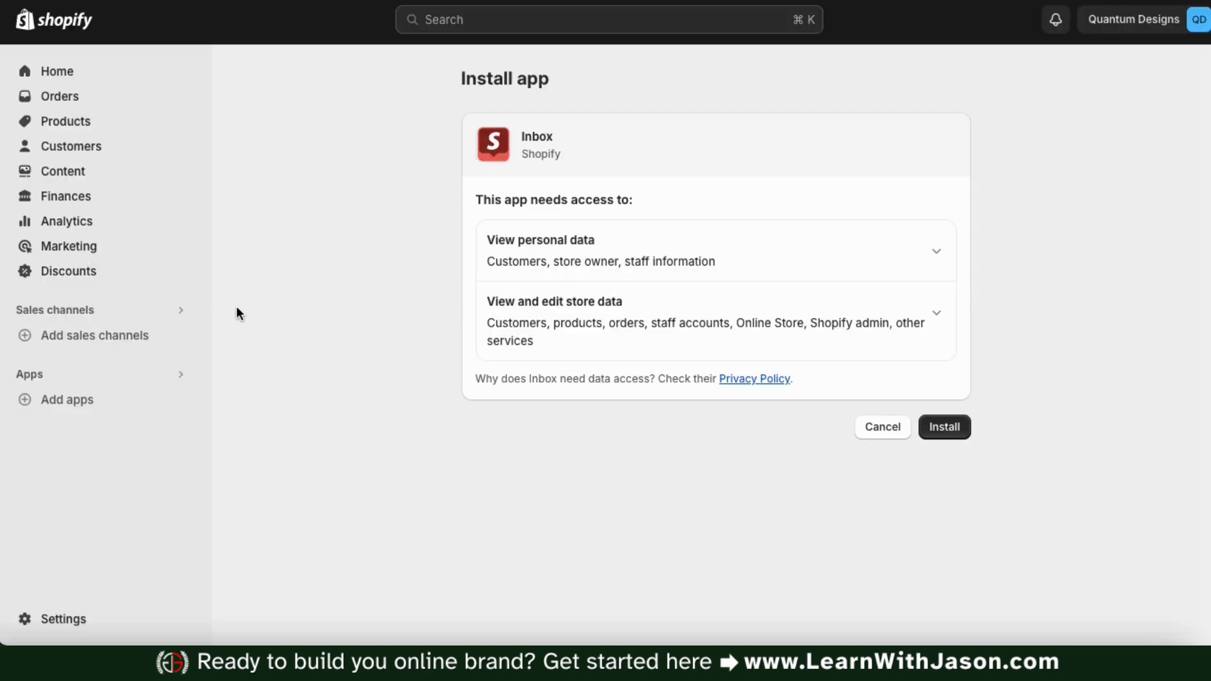
pyautogui.click(949, 425)
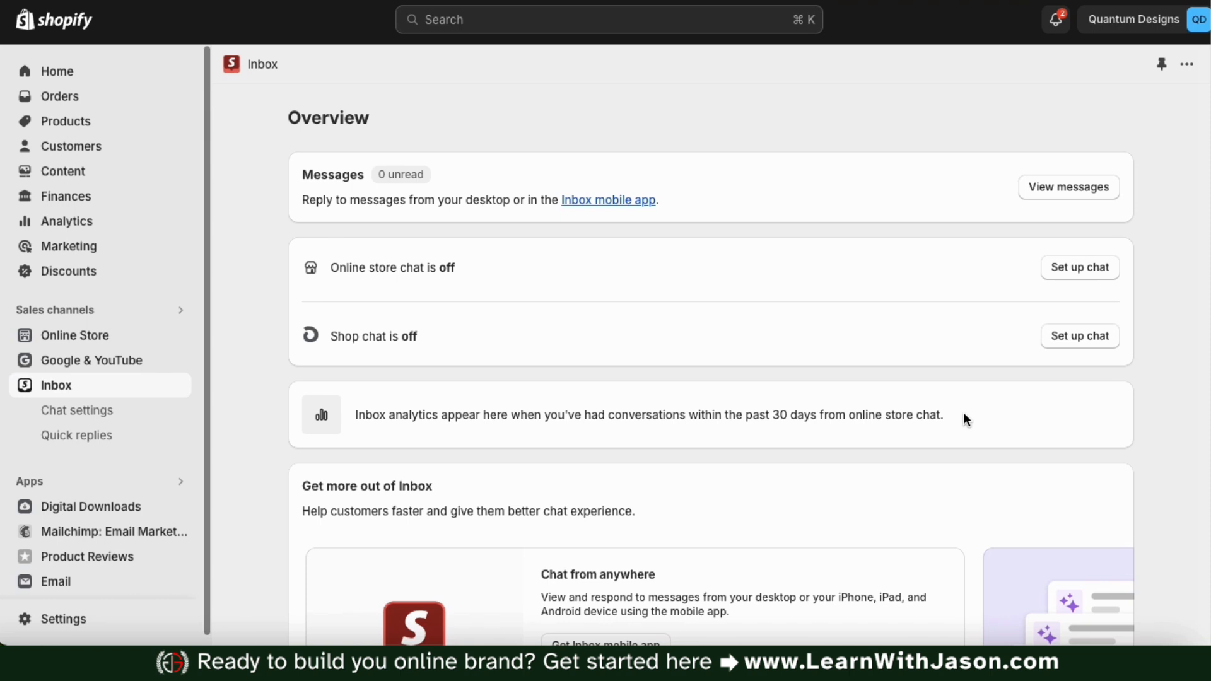
pyautogui.click(1085, 278)
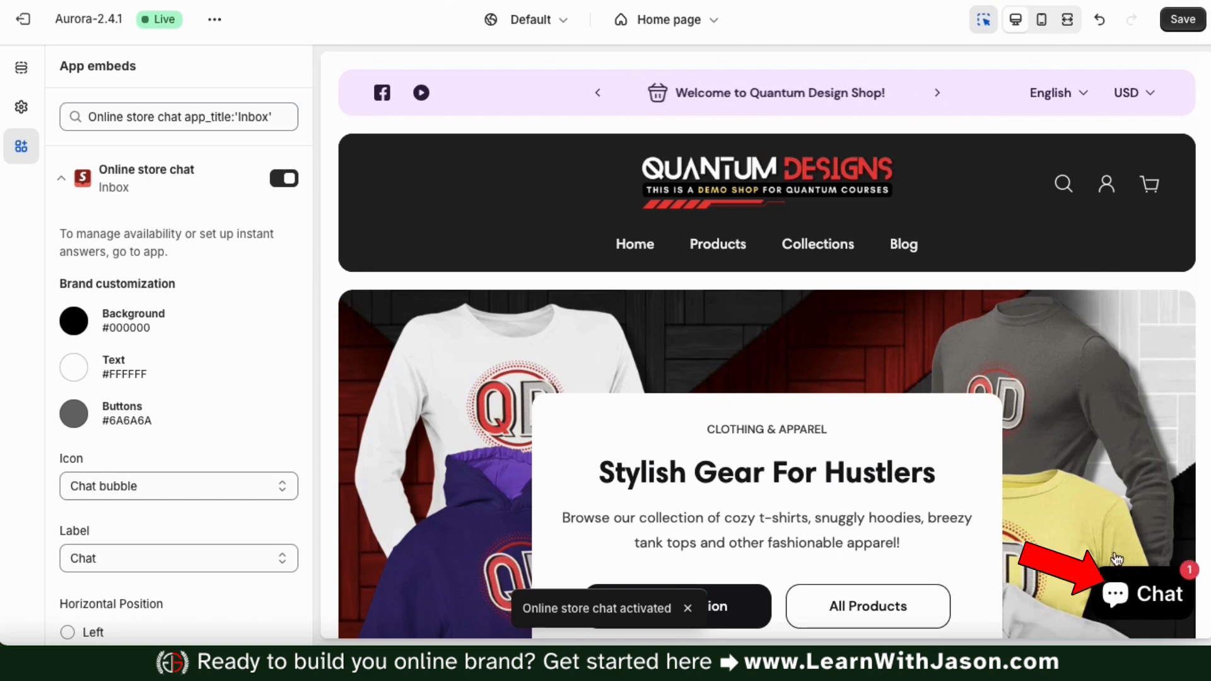
# Check the chat button's icon choices, try the label "Need help?" and restore the label "Chat".
pyautogui.scroll(-3, 279, 321)
pyautogui.click(279, 300)
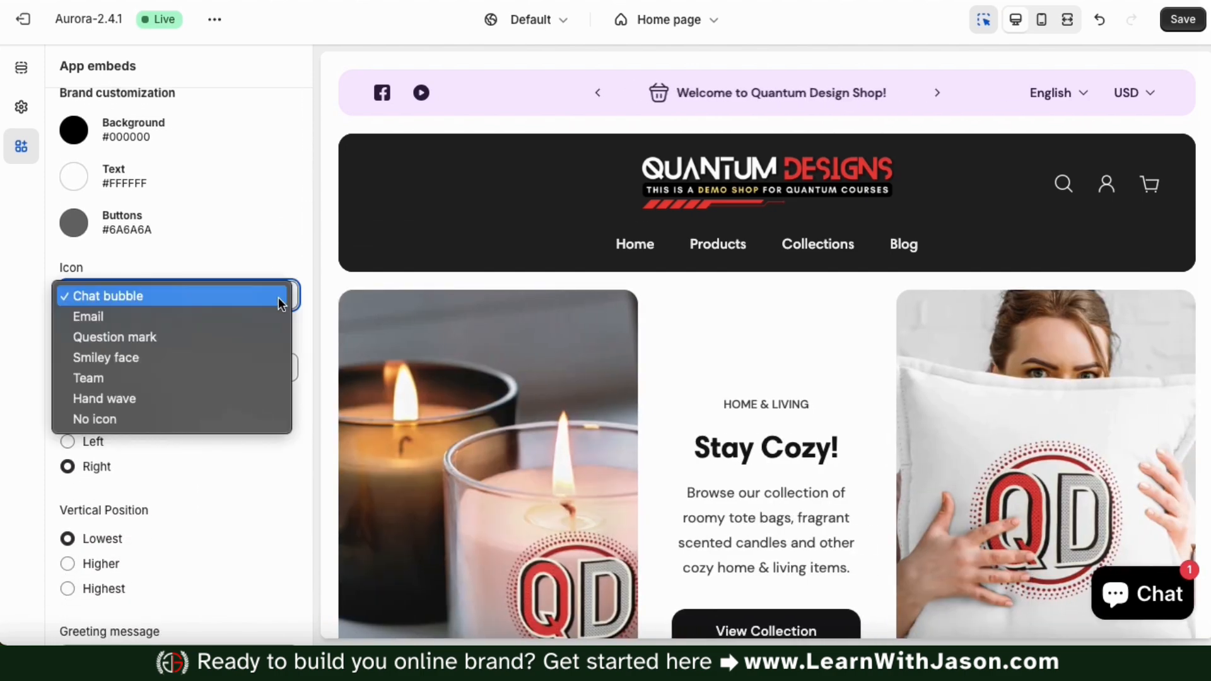
pyautogui.click(279, 301)
pyautogui.scroll(-1, 289, 341)
pyautogui.click(278, 313)
pyautogui.click(239, 459)
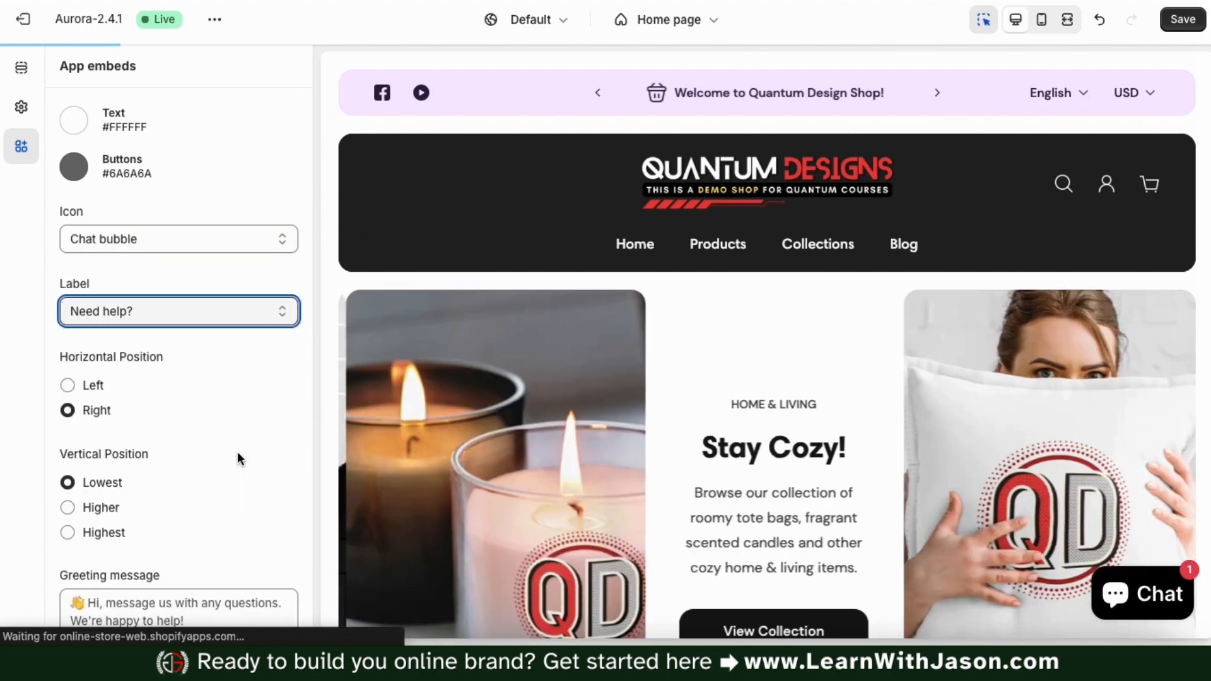
pyautogui.click(286, 312)
pyautogui.click(243, 169)
pyautogui.scroll(-1, 167, 480)
pyautogui.scroll(-1, 167, 480)
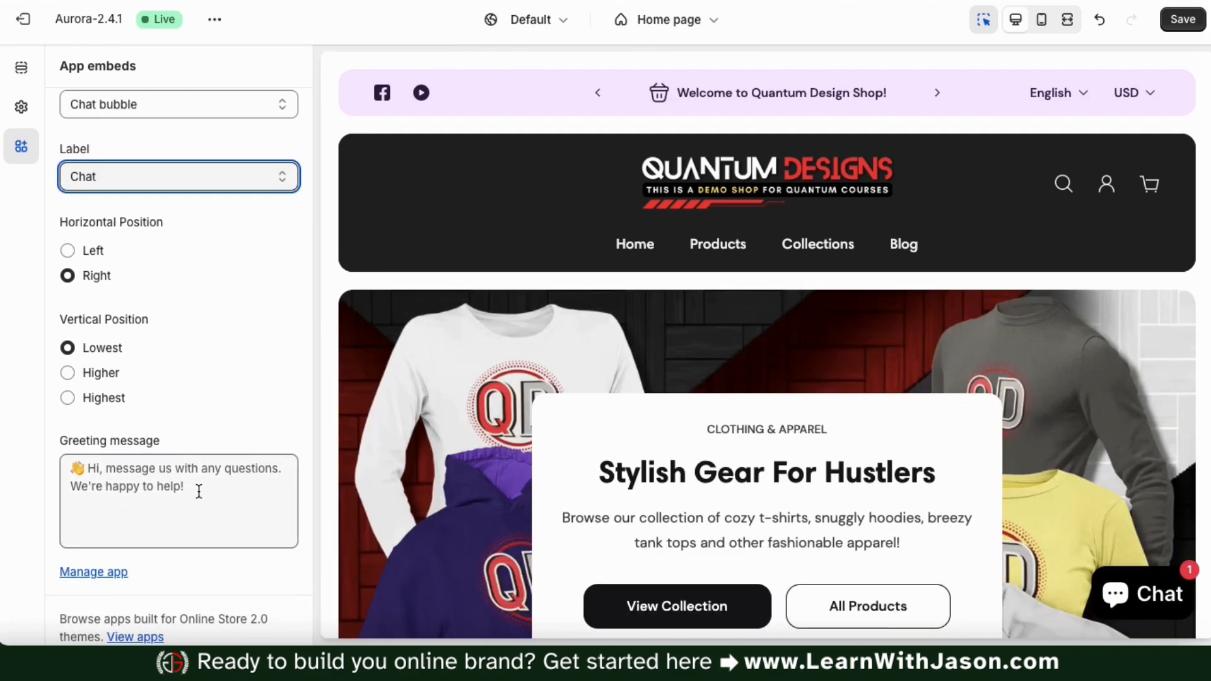
# Save the online store chat embed in the Aurora theme and exit the theme editor.
pyautogui.click(1154, 594)
pyautogui.click(1160, 596)
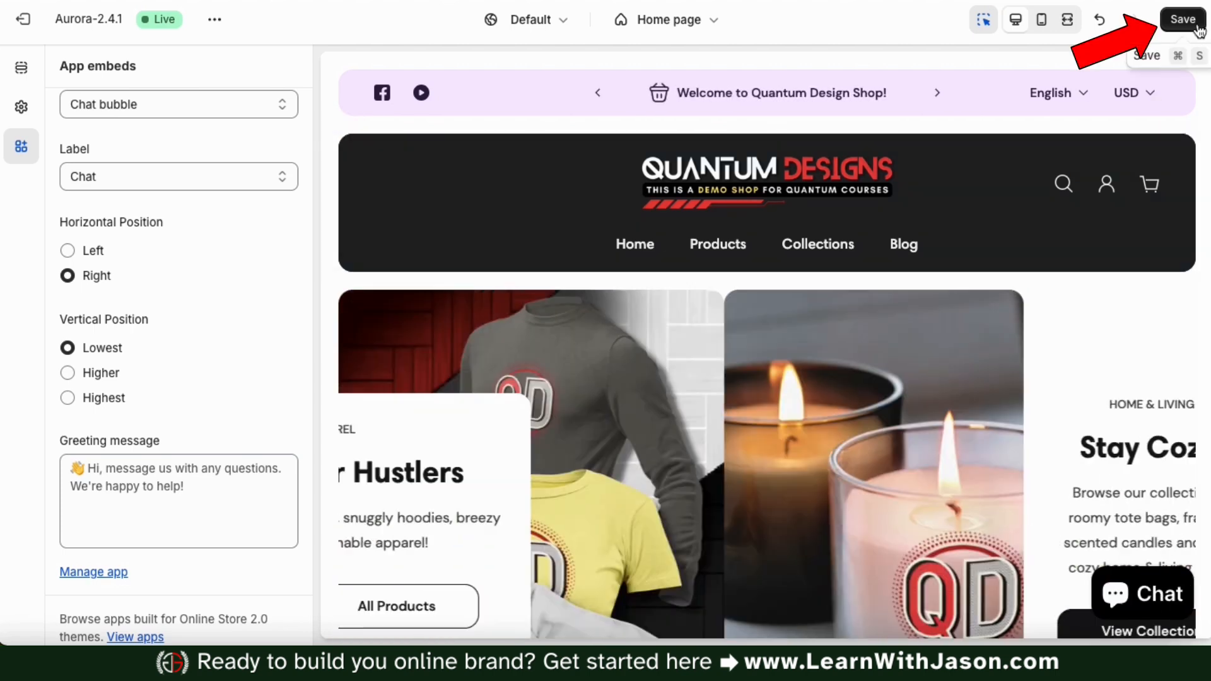
pyautogui.click(1197, 28)
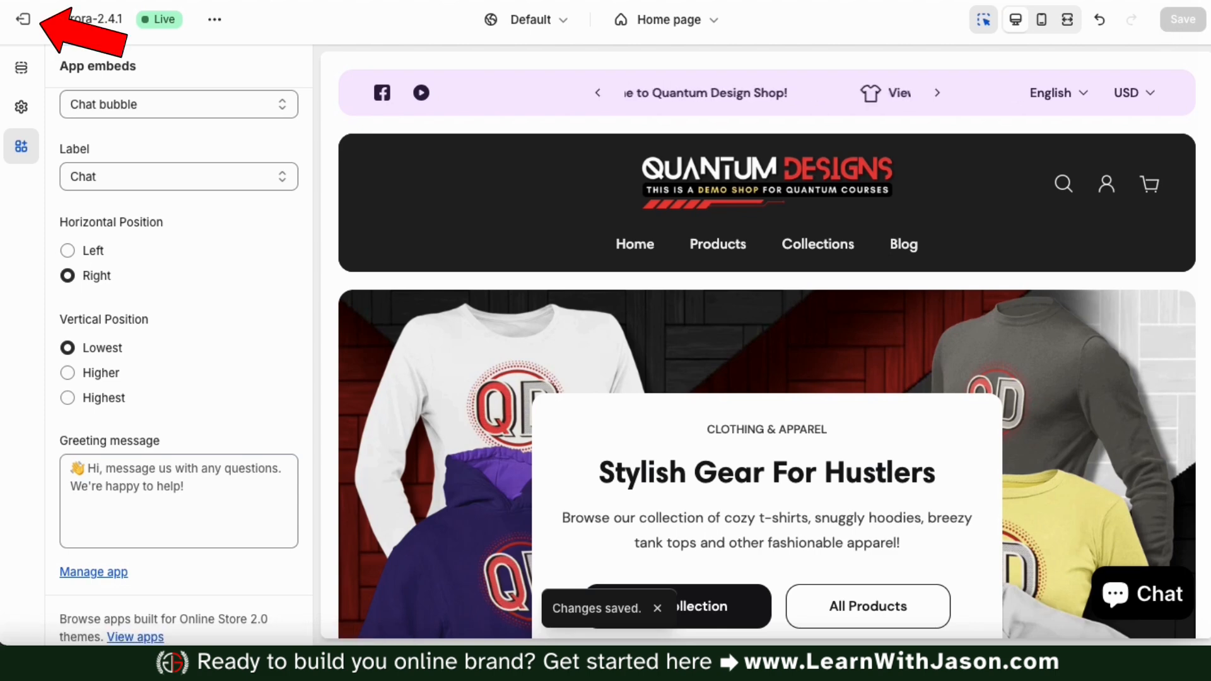
pyautogui.click(29, 19)
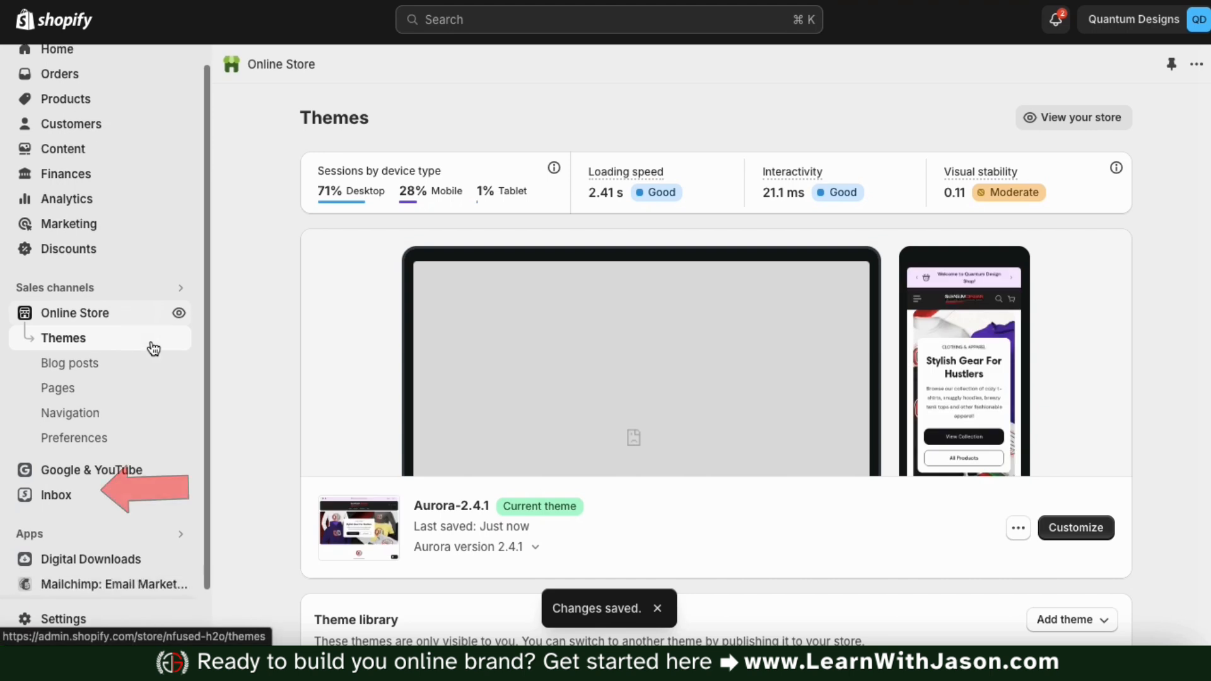
# Open the suggested instant answer "What are your shipping details?" from Inbox's chat settings.
pyautogui.click(63, 496)
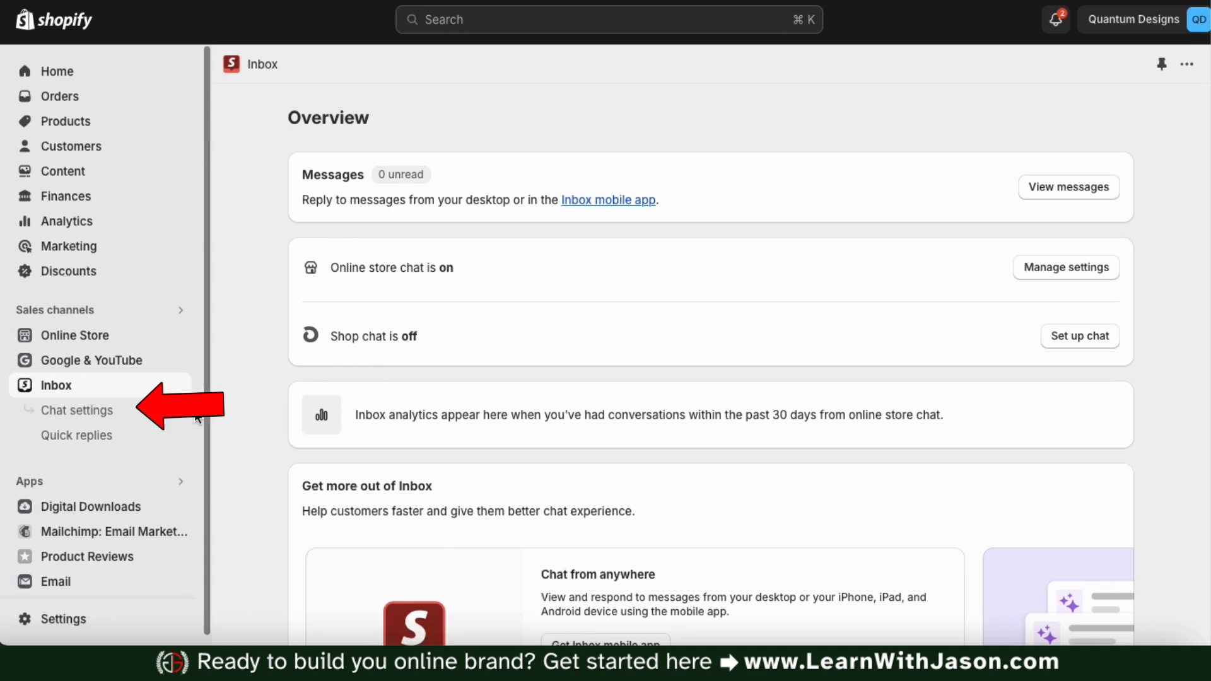
pyautogui.click(88, 420)
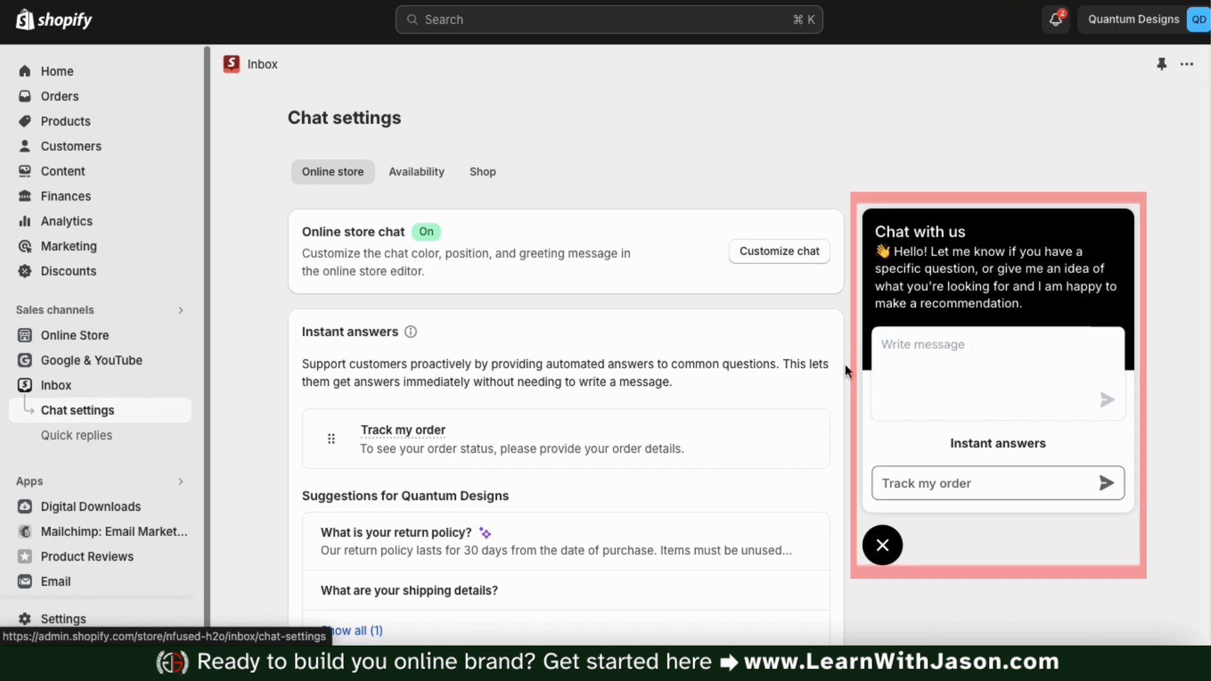
pyautogui.scroll(-3, 844, 367)
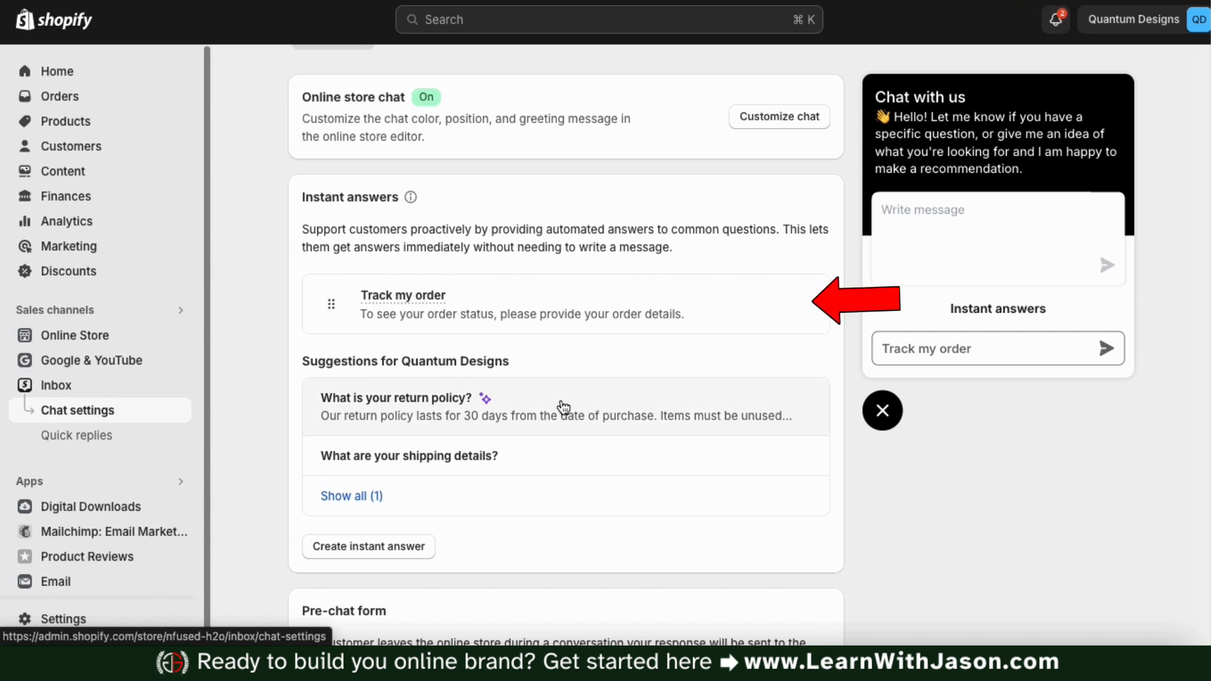
pyautogui.moveTo(512, 313)
pyautogui.moveTo(355, 301)
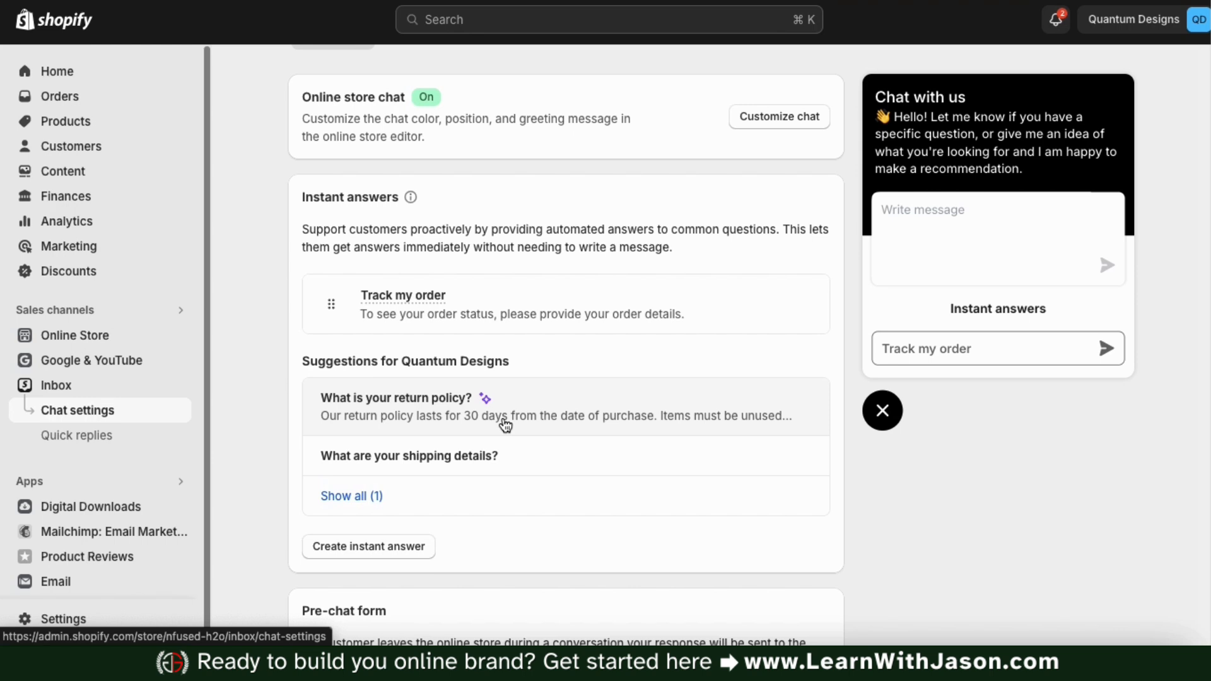
pyautogui.click(517, 460)
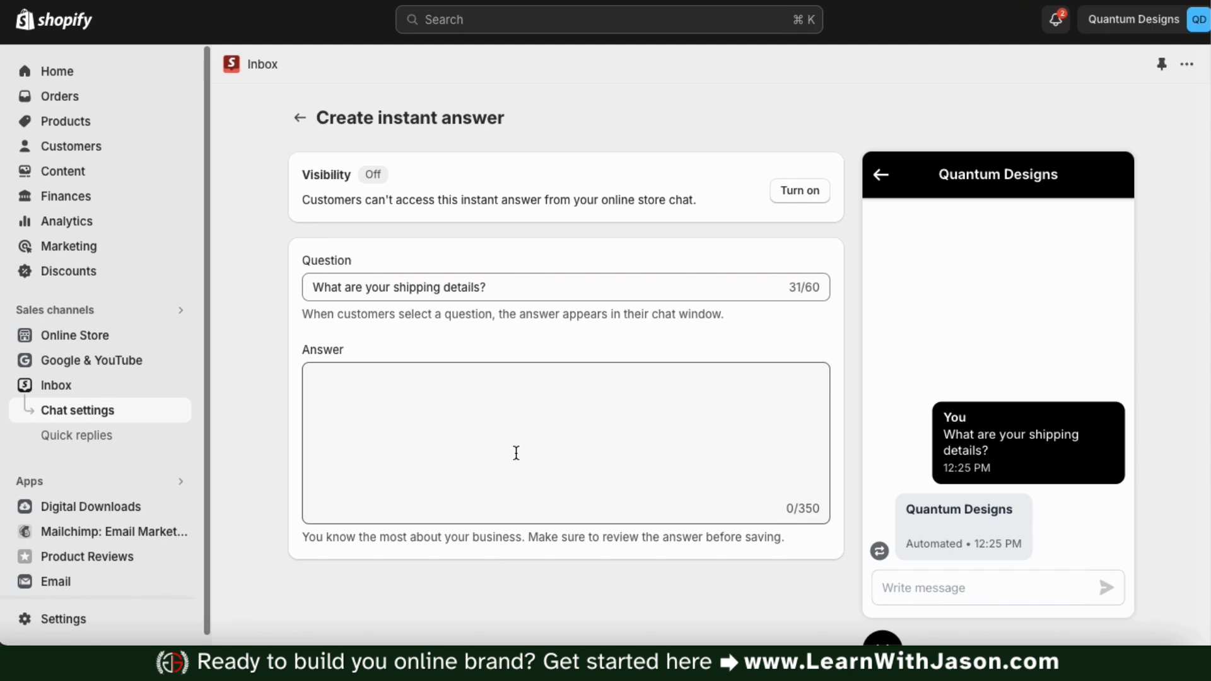
# Write the shipping answer: products are made on demand, so delivery takes a bit longer, with thanks for making thoughtful purchasing decisions.
pyautogui.click(580, 387)
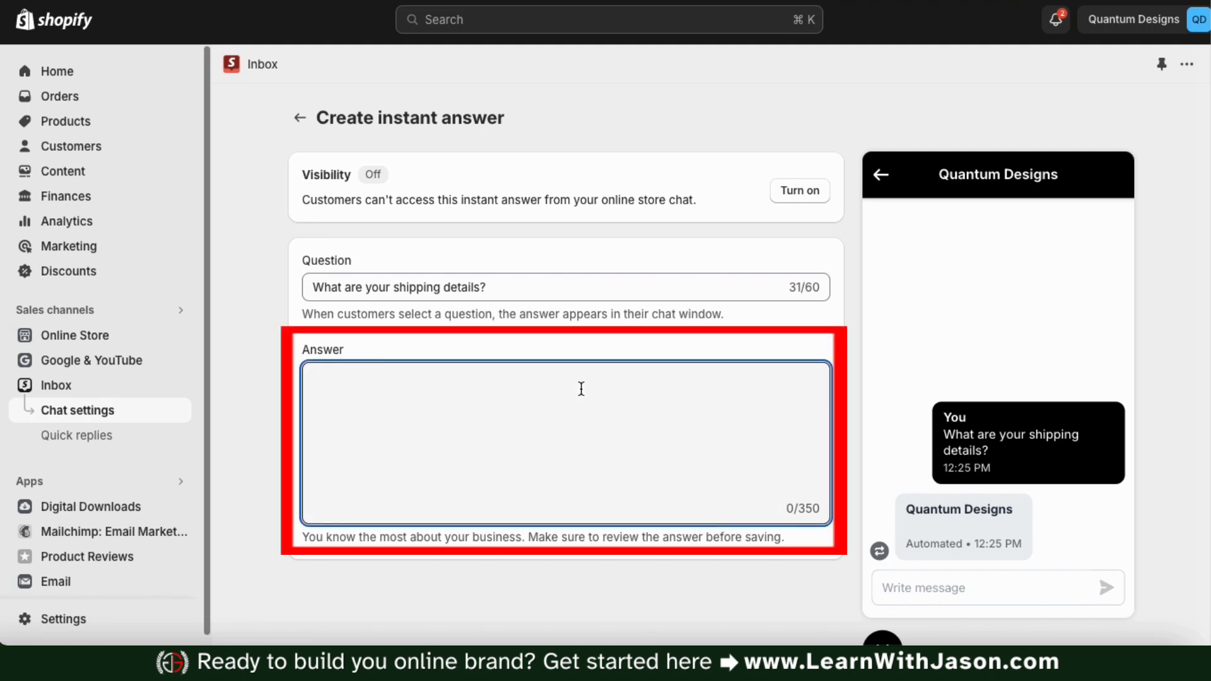
pyautogui.write('This produc')
pyautogui.write('t is ma')
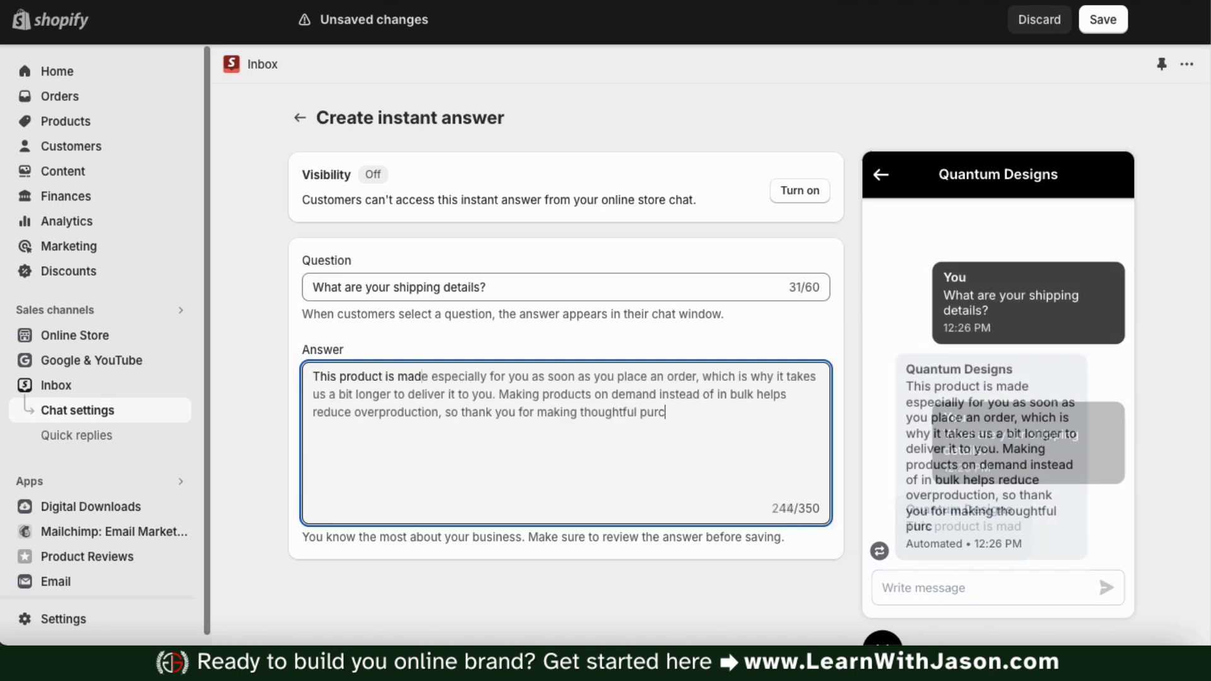
pyautogui.write('hasing des')
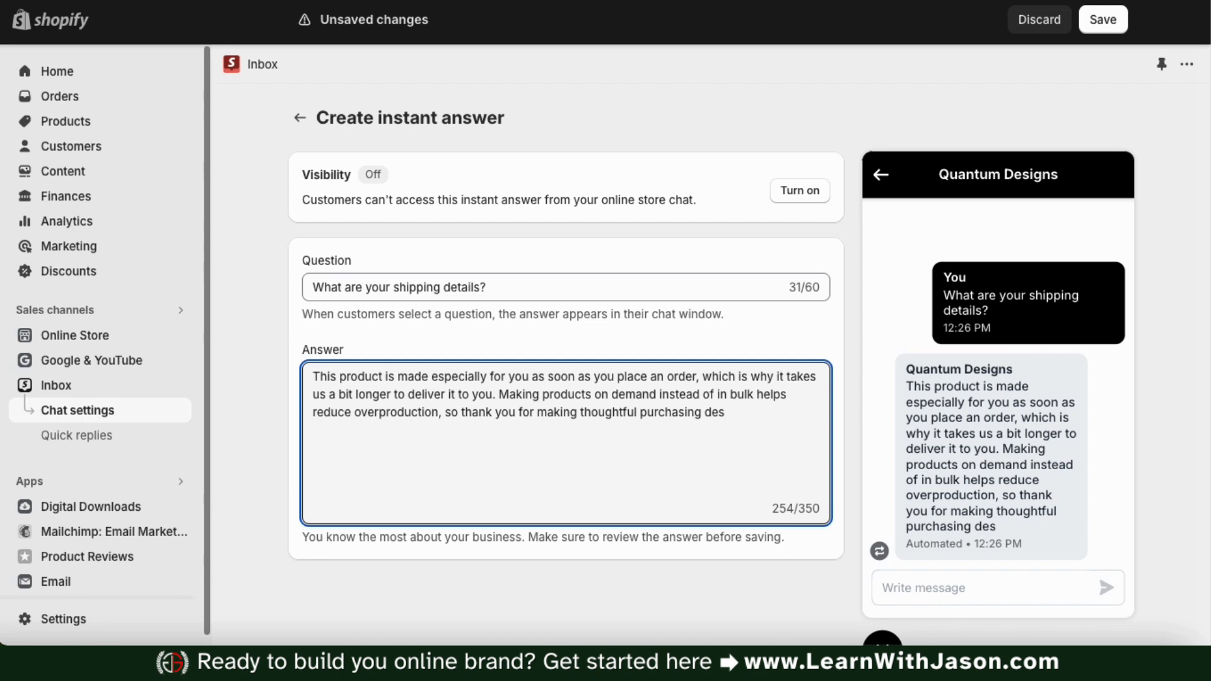
pyautogui.press('BackSpace')
pyautogui.write('cisions!')
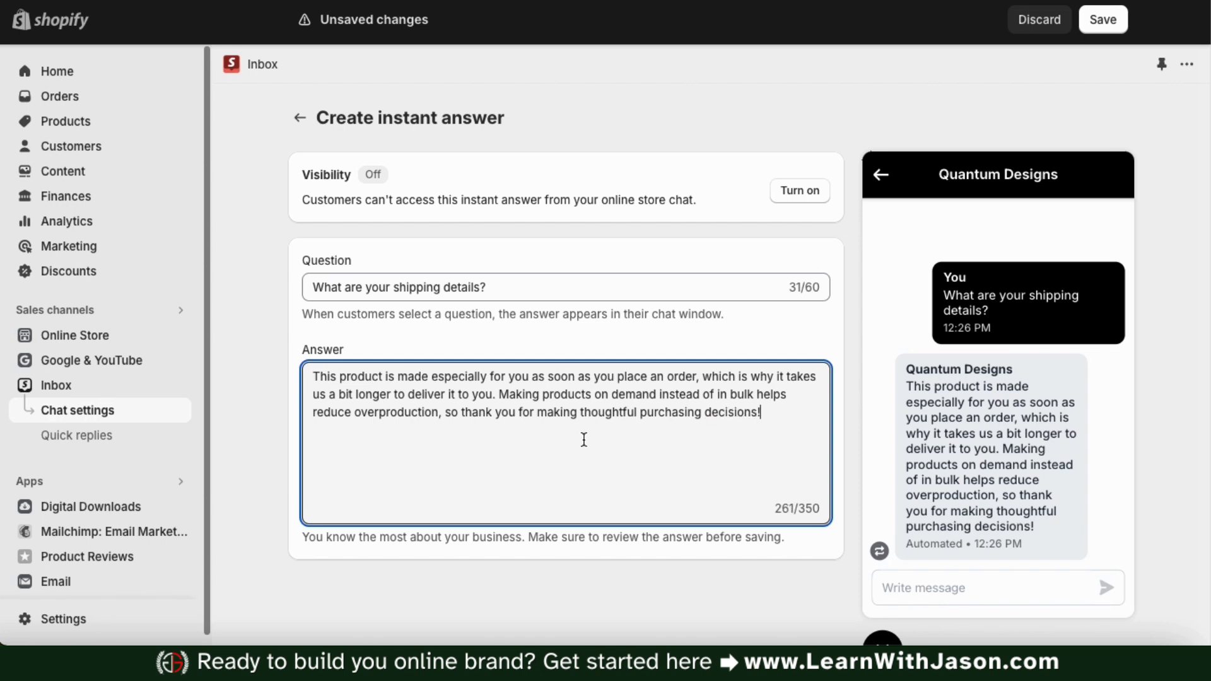
pyautogui.click(844, 464)
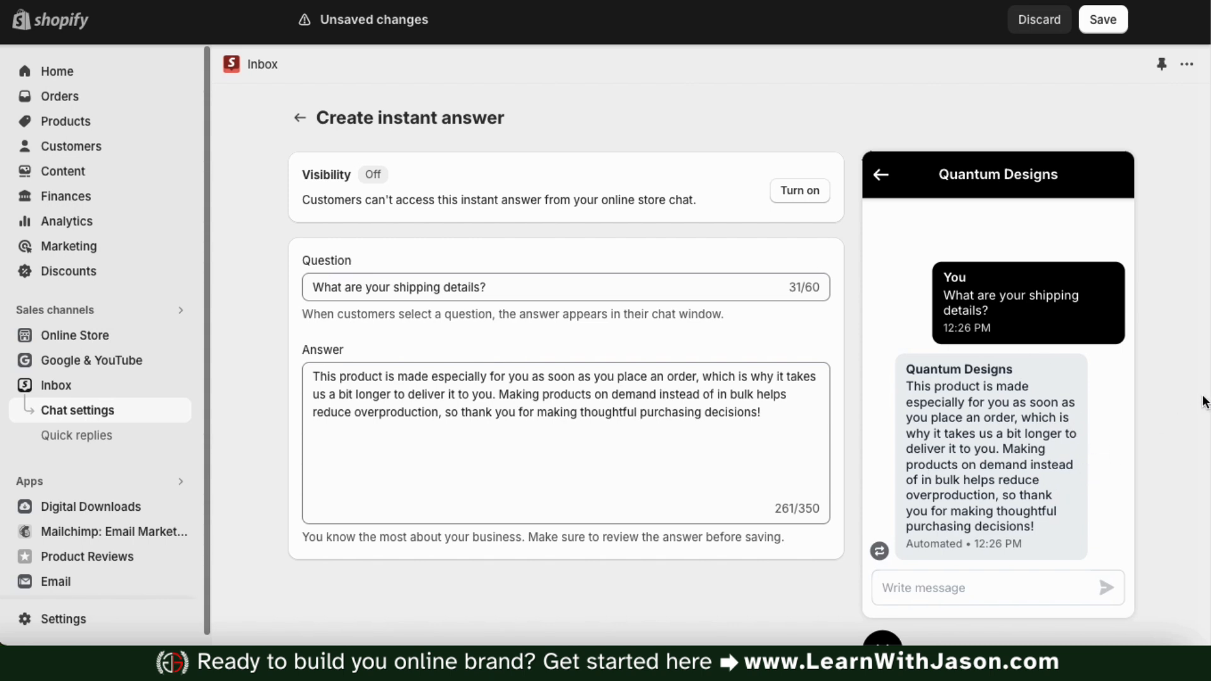
# Save the shipping details instant answer, turn on its visibility and return to the chat settings.
pyautogui.click(1098, 26)
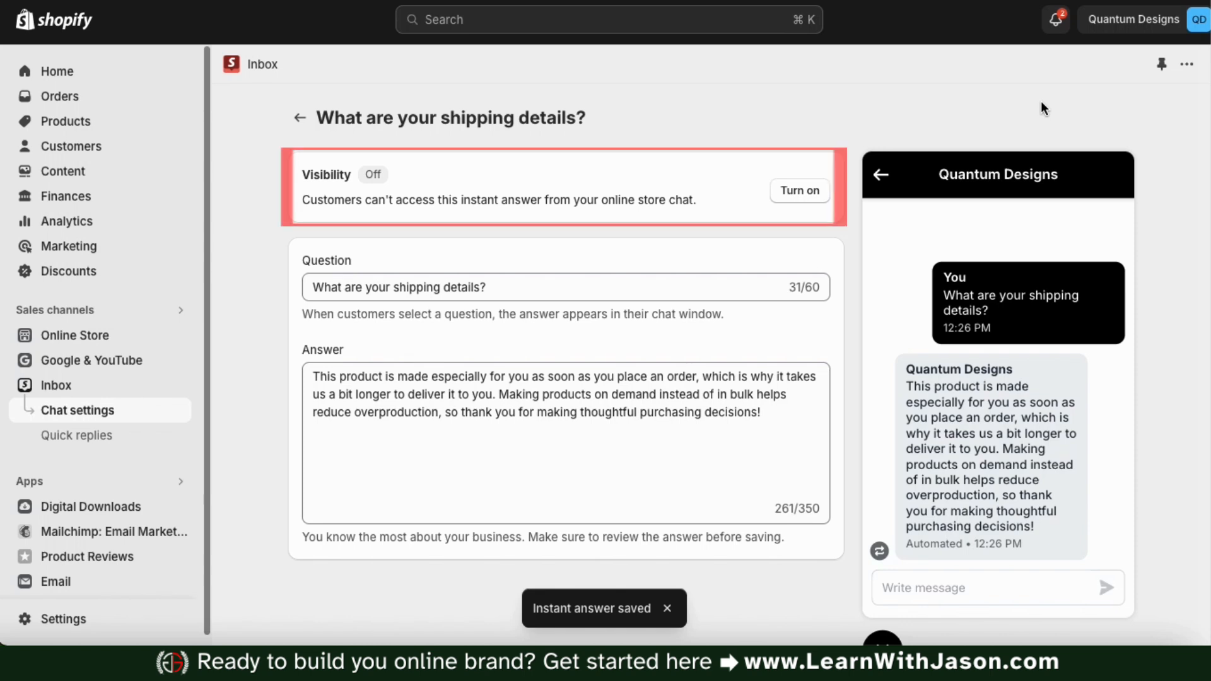
pyautogui.click(800, 195)
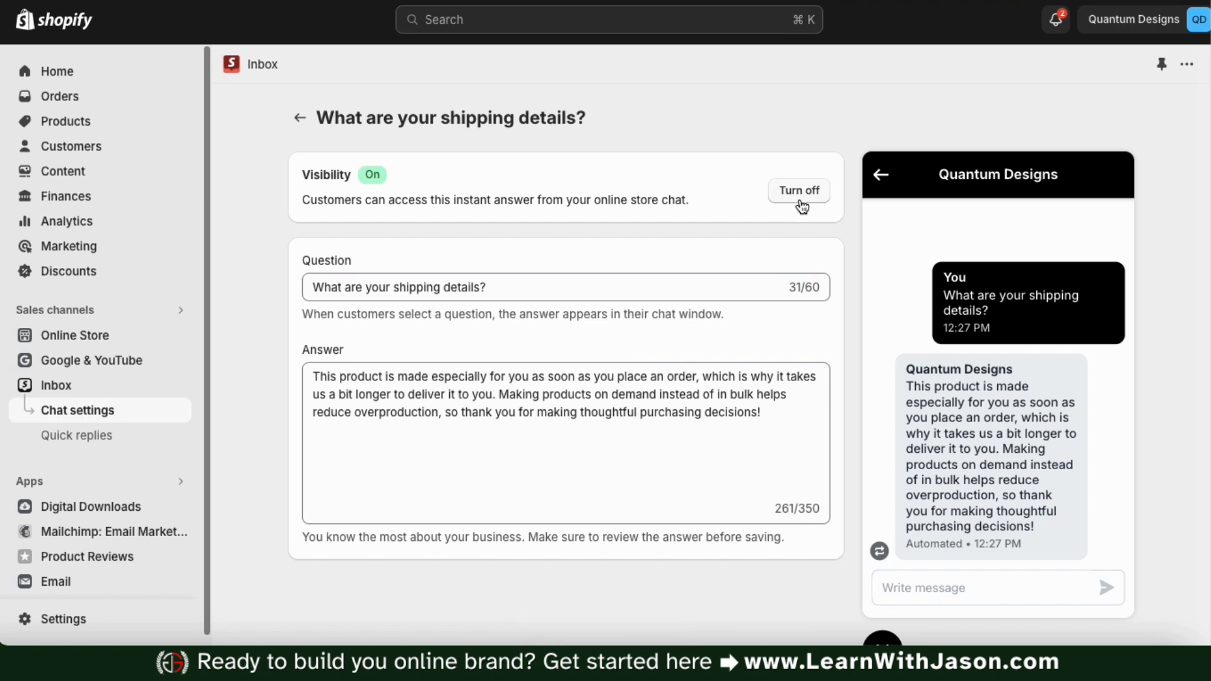
pyautogui.click(299, 118)
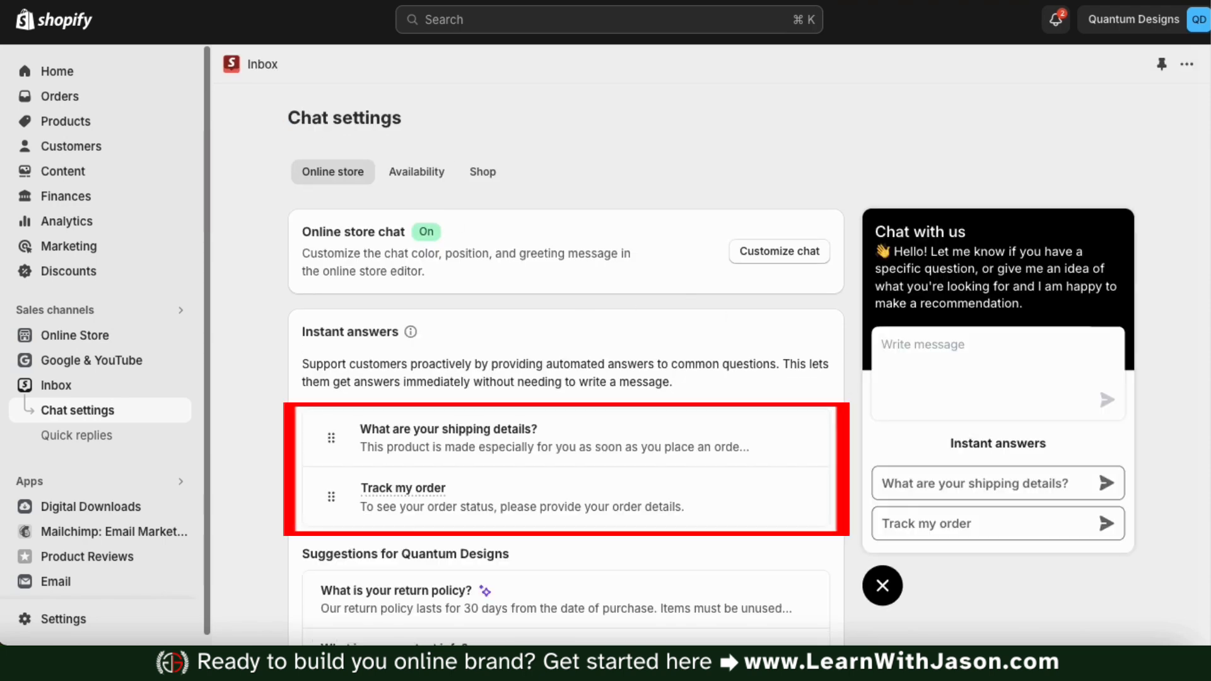
# Draft the instant answer "What countries do you ship to?", excluding Crimea, Luhansk, Donetsk, Russia, Belarus, Gaza Strip, Ecuador, Cuba, Iran, Syria and North Korea.
pyautogui.scroll(-1, 849, 435)
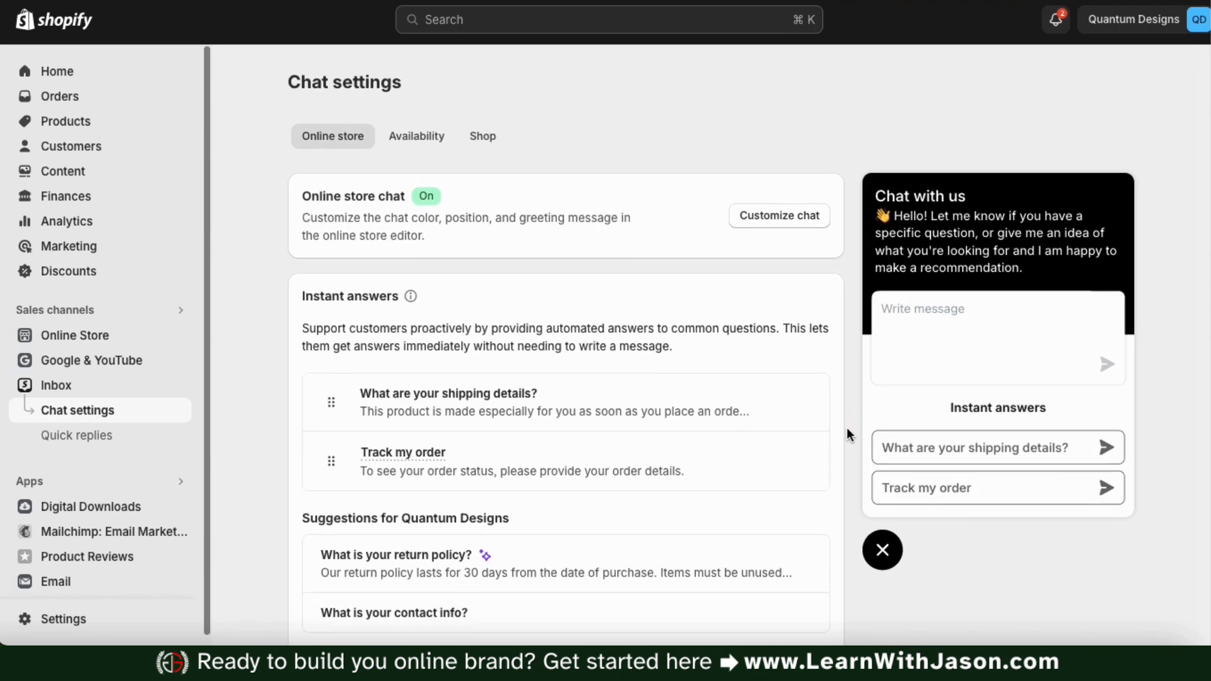
pyautogui.scroll(-1, 846, 434)
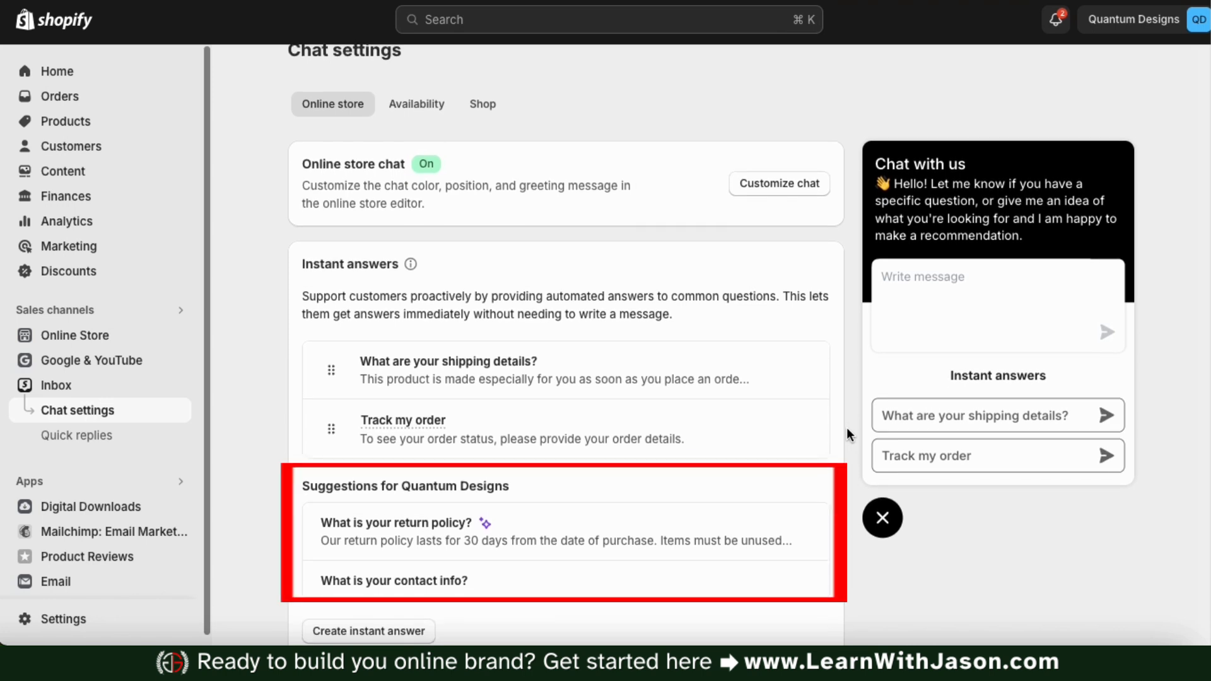
pyautogui.scroll(-1, 847, 432)
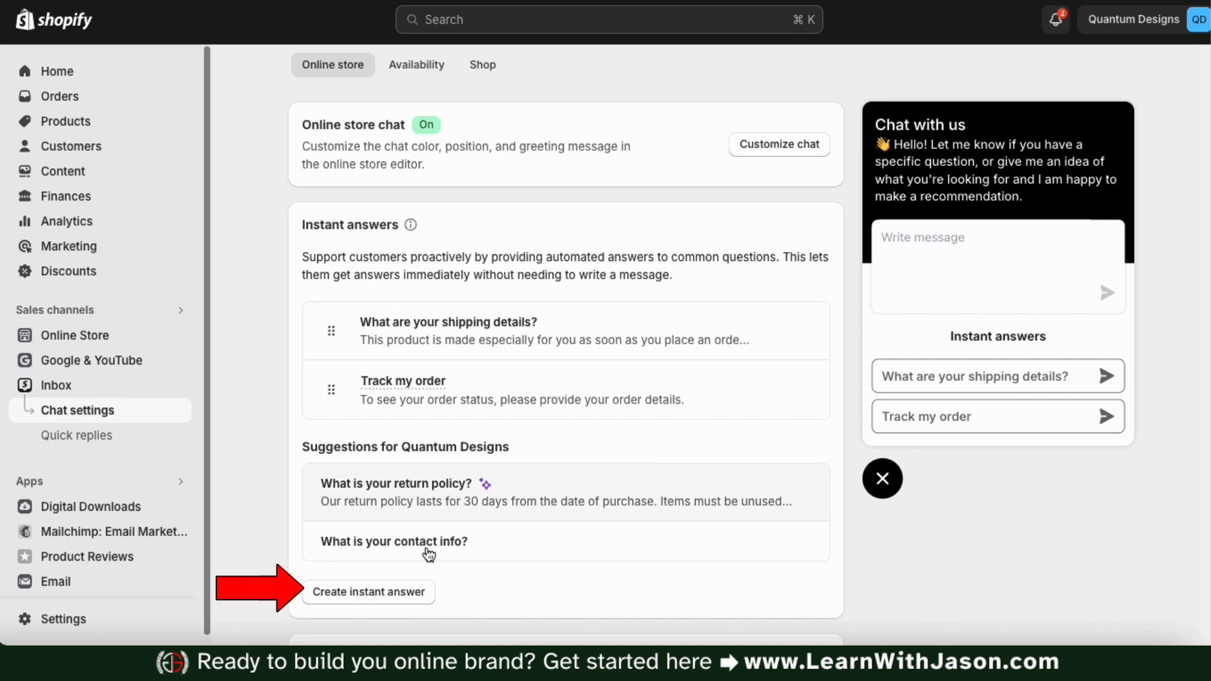
pyautogui.click(364, 595)
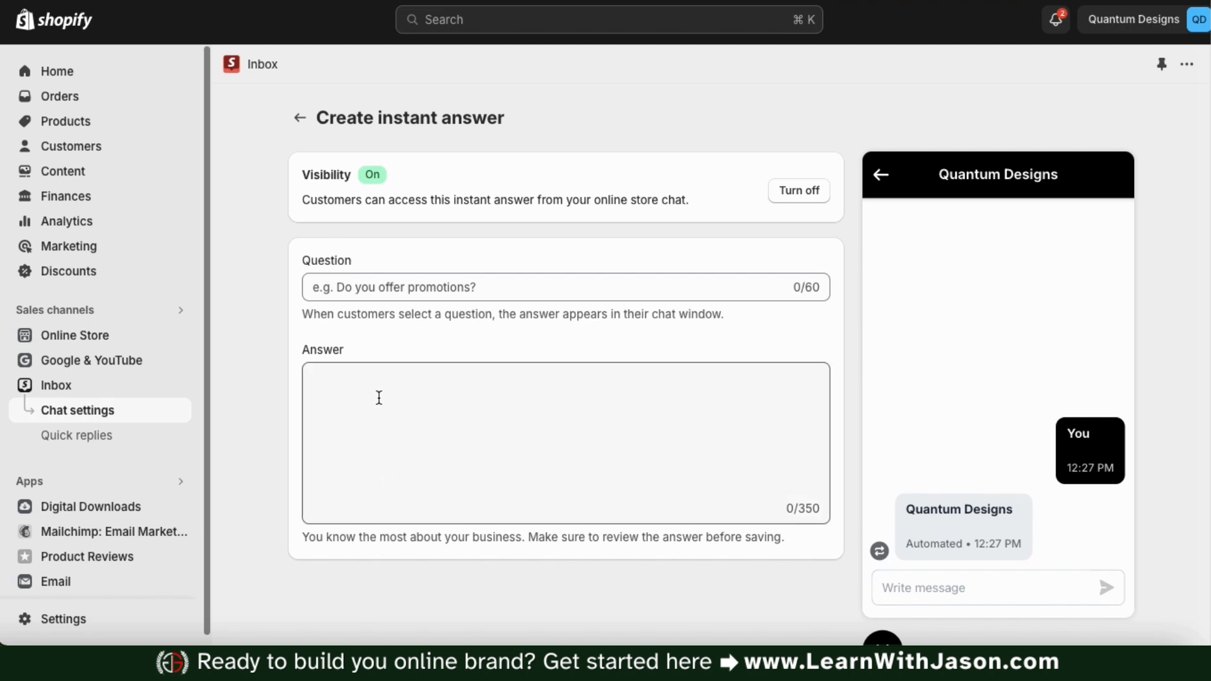
pyautogui.click(413, 280)
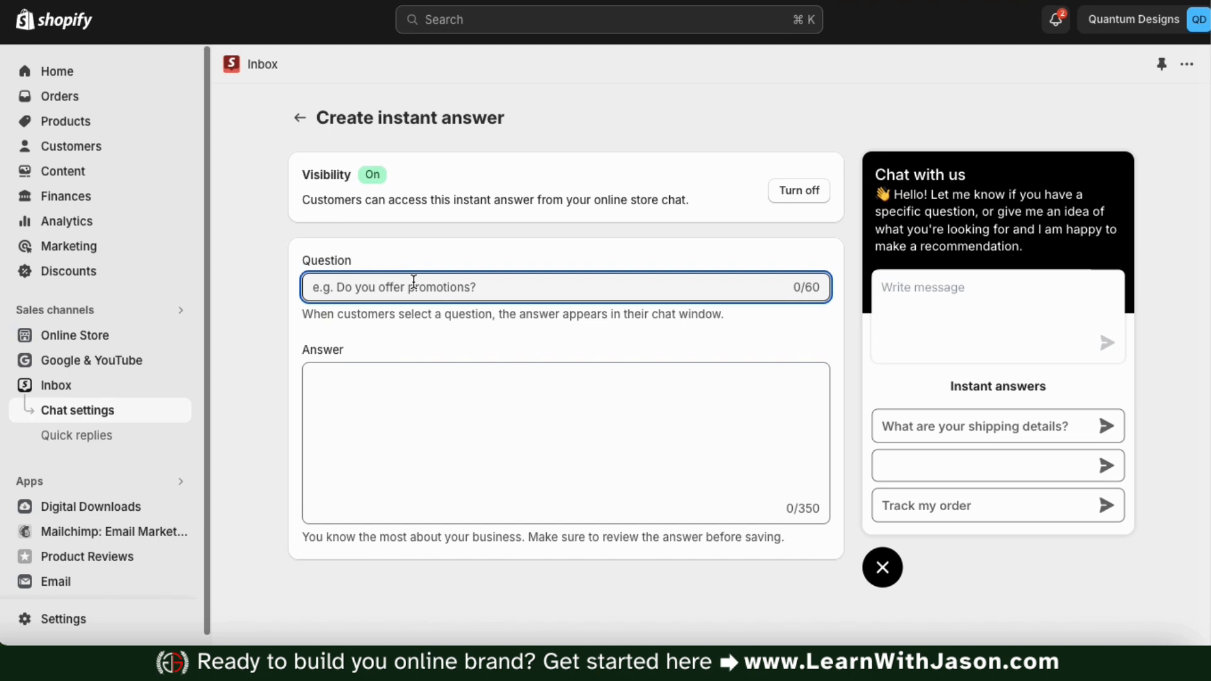
pyautogui.write('What')
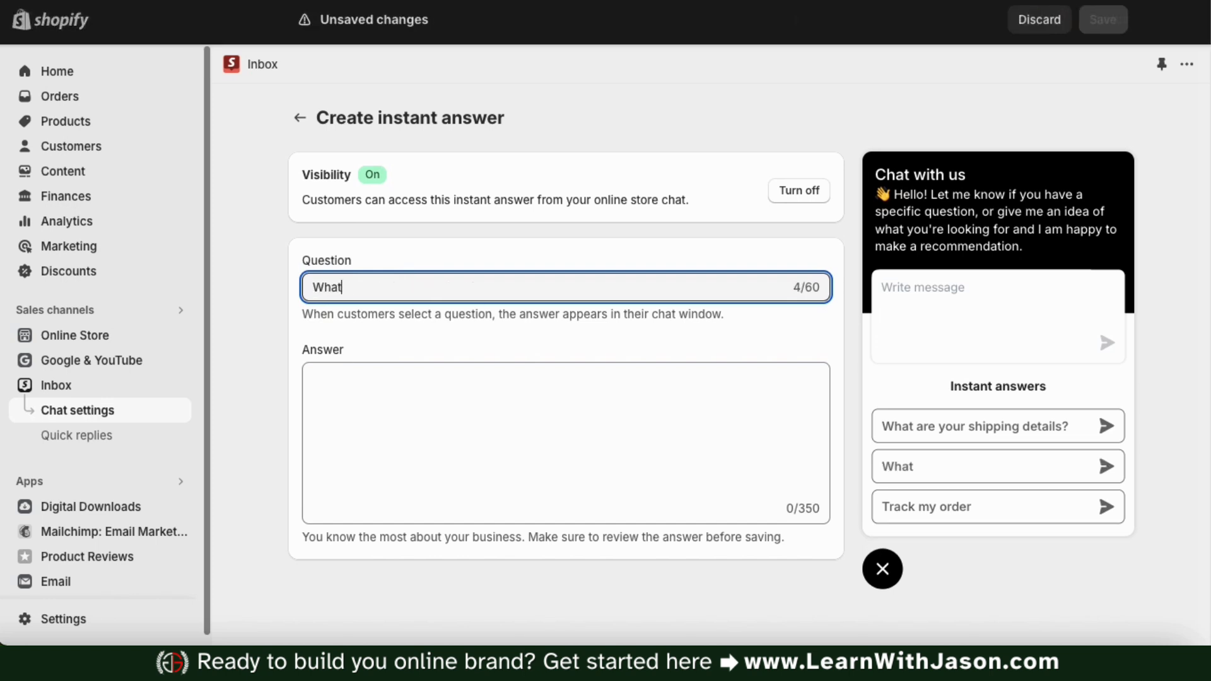
pyautogui.write(' countries do you ship to?')
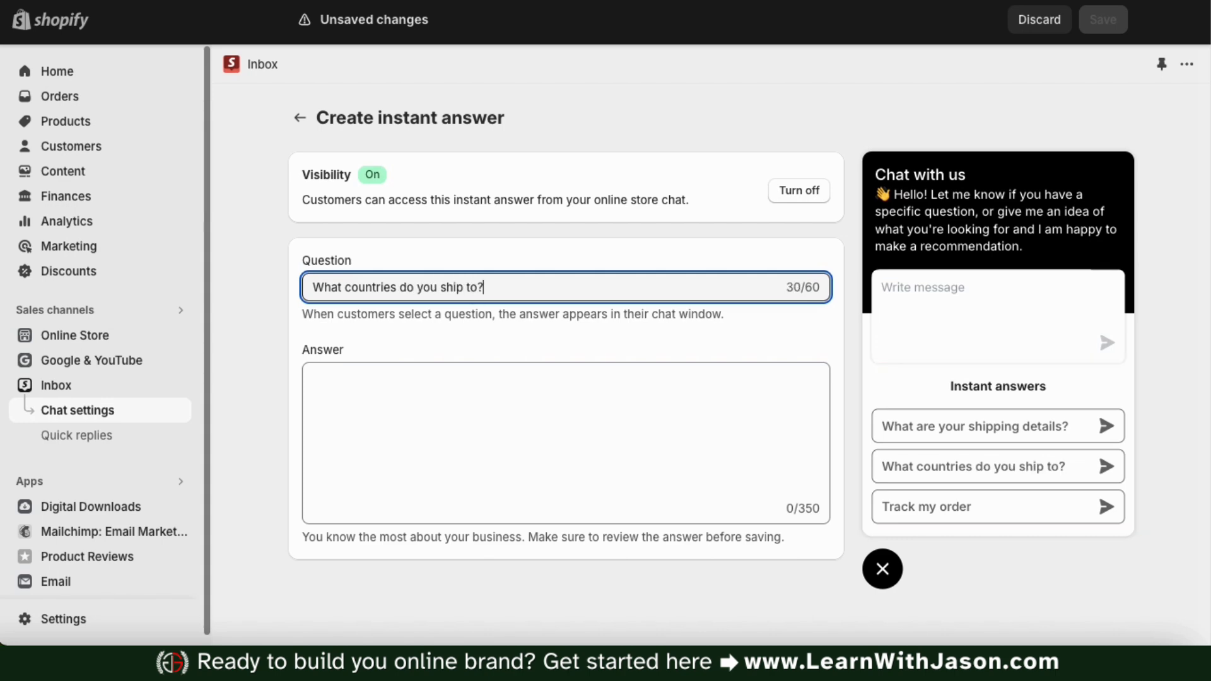
pyautogui.write('ea')
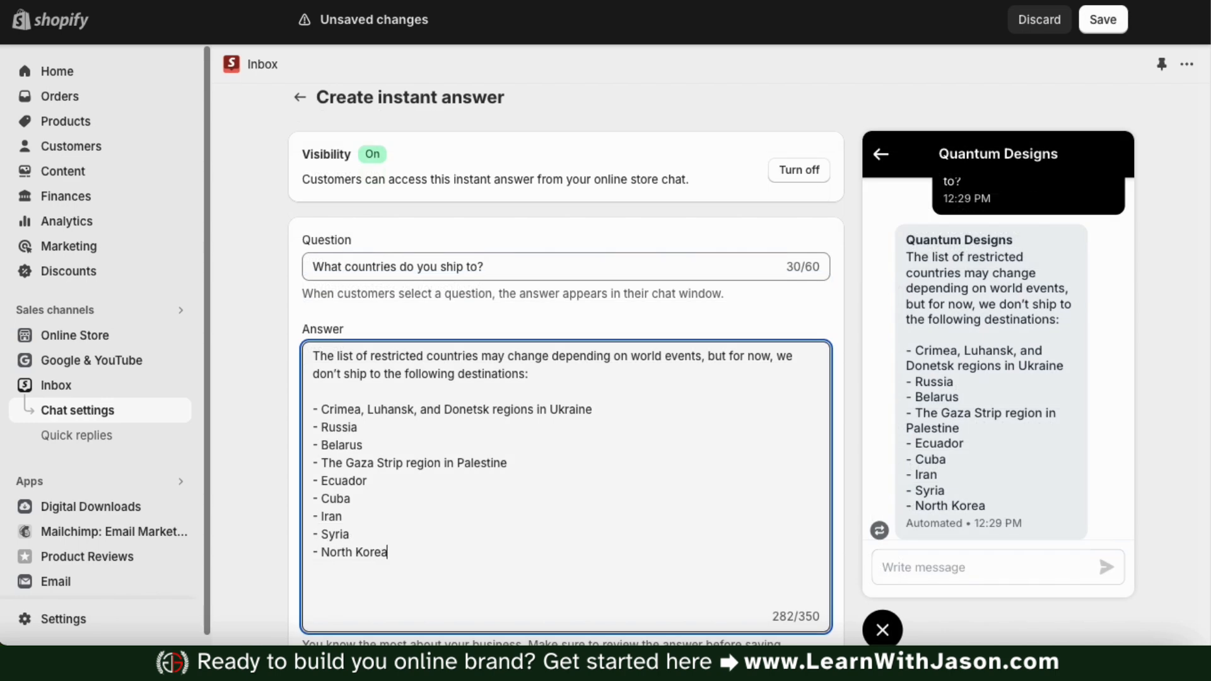
pyautogui.click(849, 425)
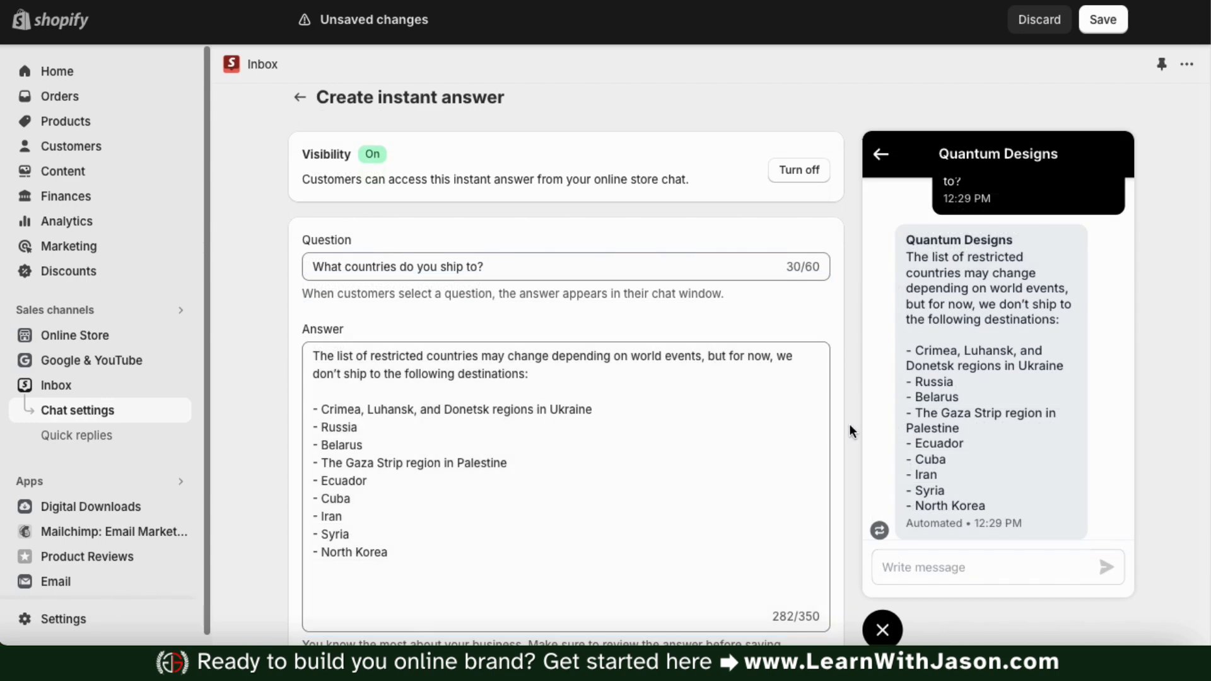
# Save the instant answer "What countries do you ship to?" and return to the chat settings to review the instant answers list.
pyautogui.scroll(-1, 849, 424)
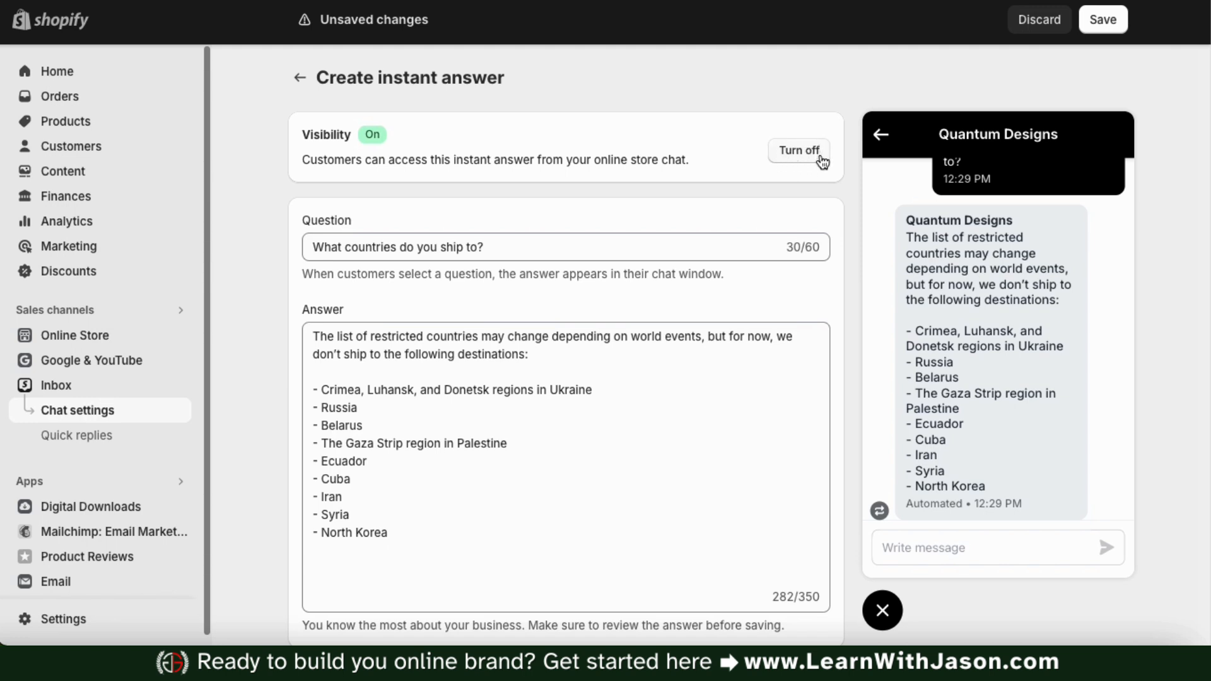
pyautogui.click(1106, 19)
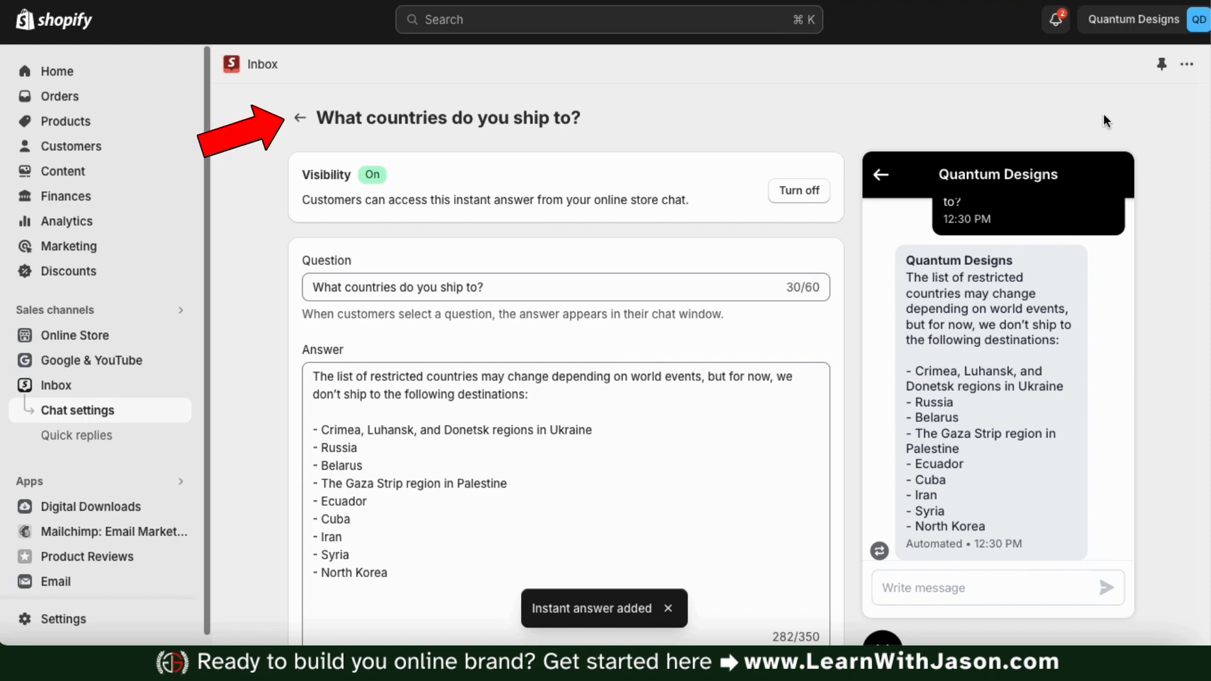
pyautogui.click(299, 118)
pyautogui.scroll(-2, 856, 252)
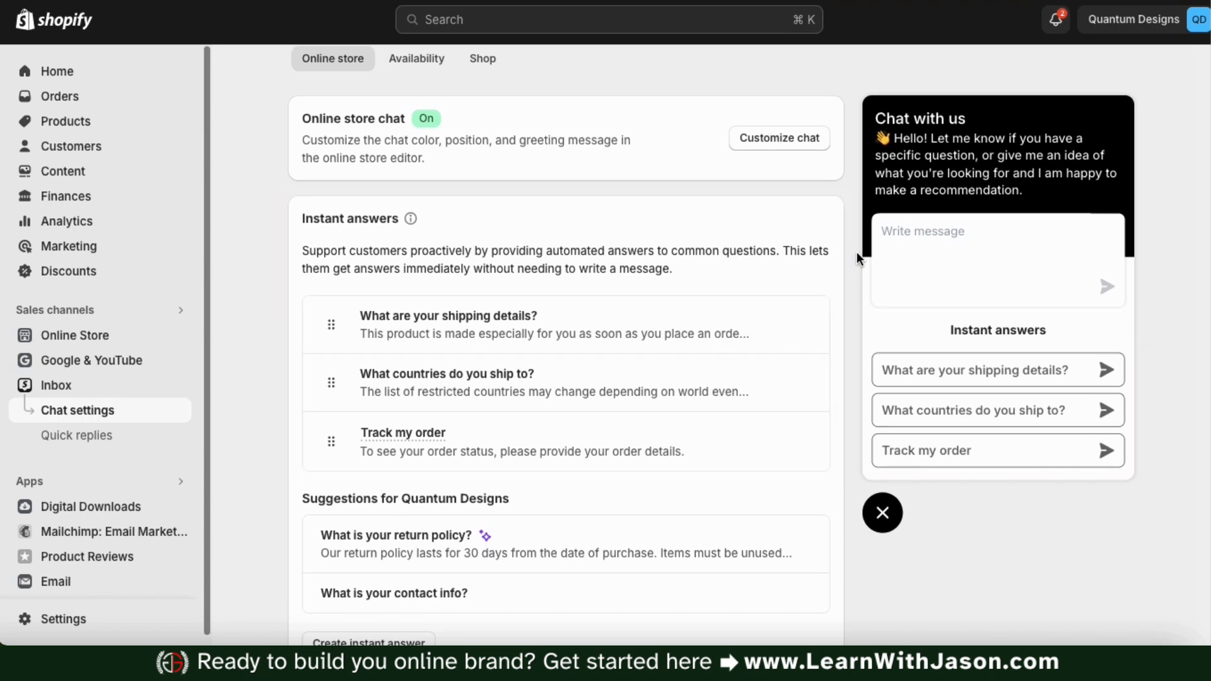
pyautogui.scroll(-1, 856, 251)
pyautogui.scroll(1, 856, 252)
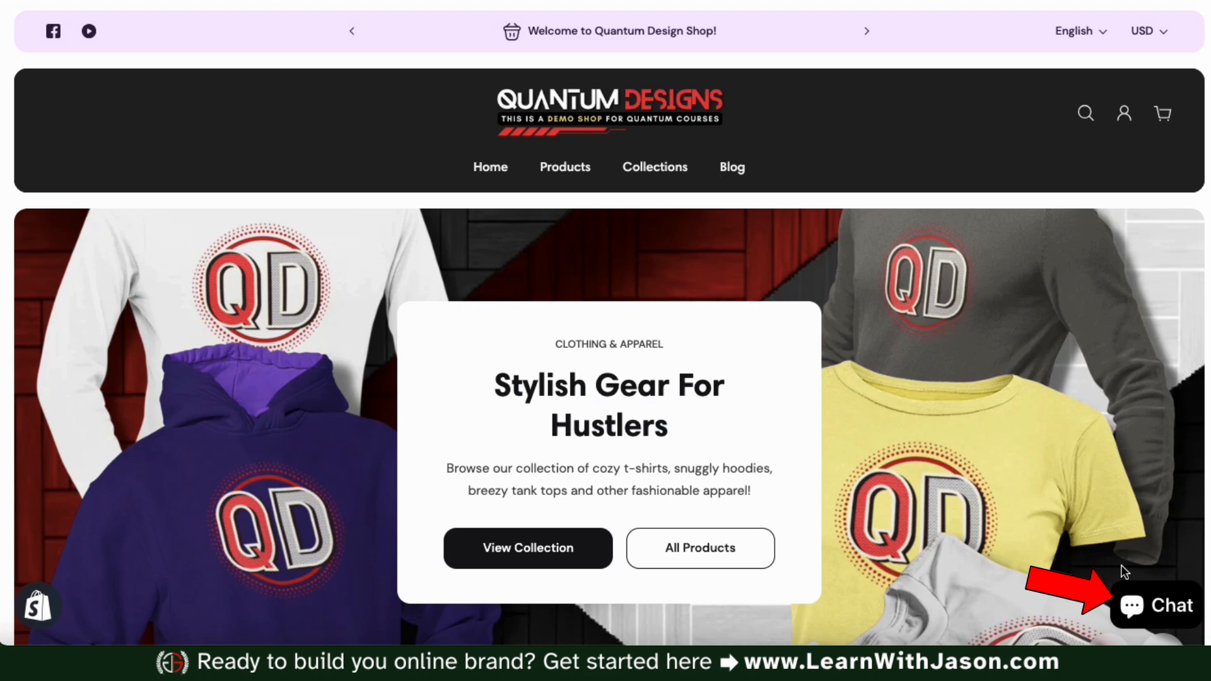
# Test the chat on the live storefront by sending the message "hello" and asking the instant question "What are your shipping details?".
pyautogui.click(1188, 610)
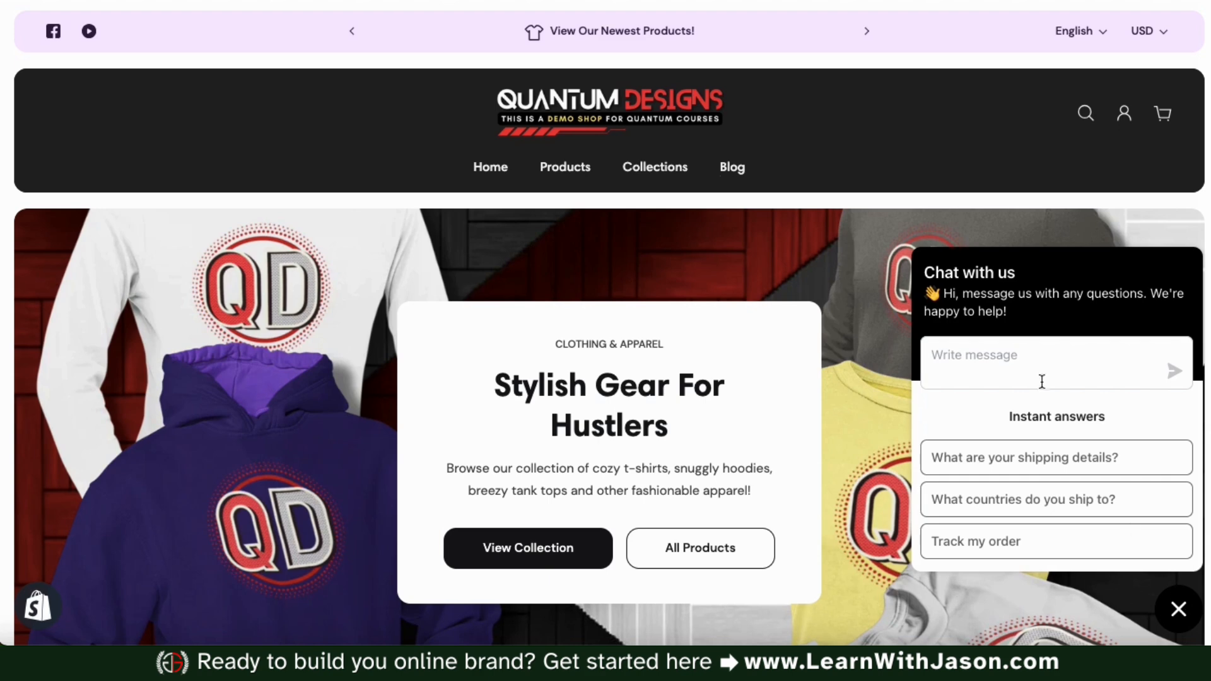
pyautogui.click(1027, 362)
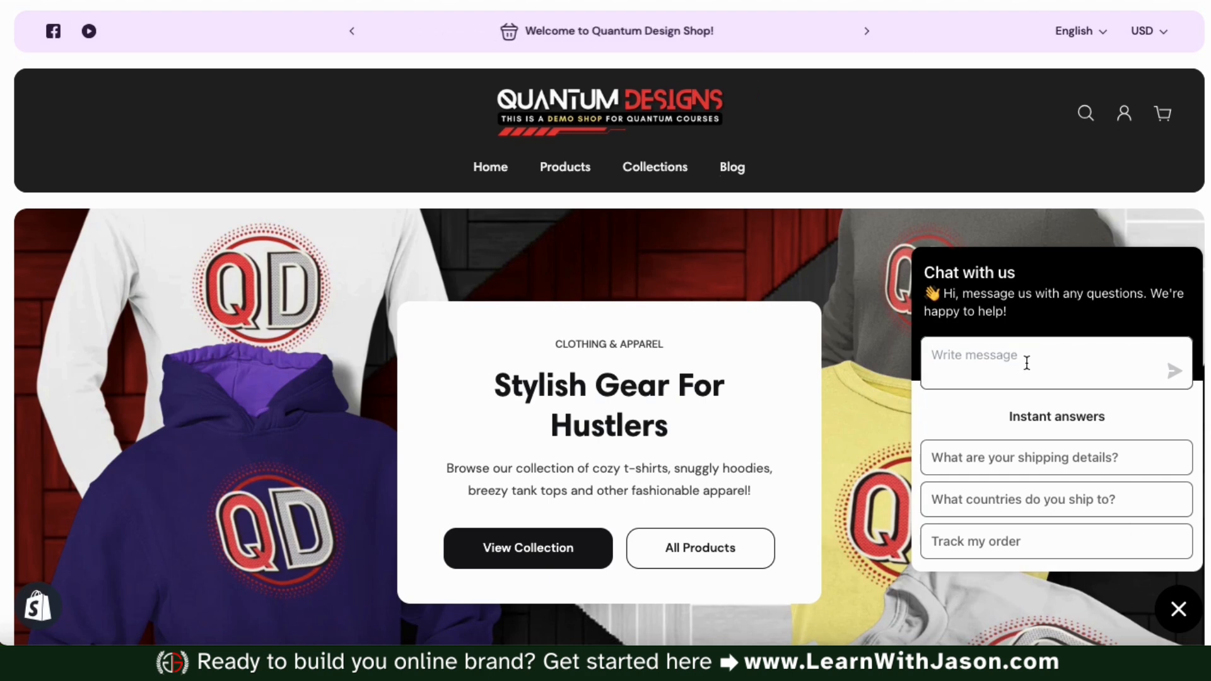
pyautogui.write('hel')
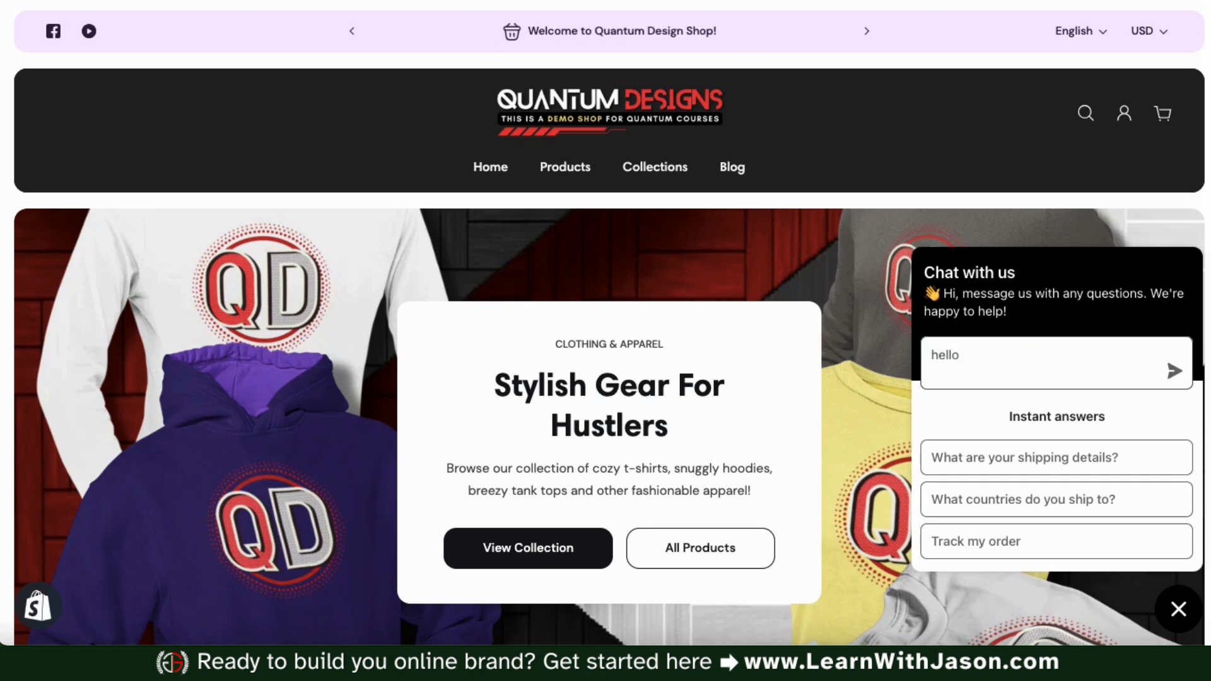
pyautogui.write('lo')
pyautogui.press('Return')
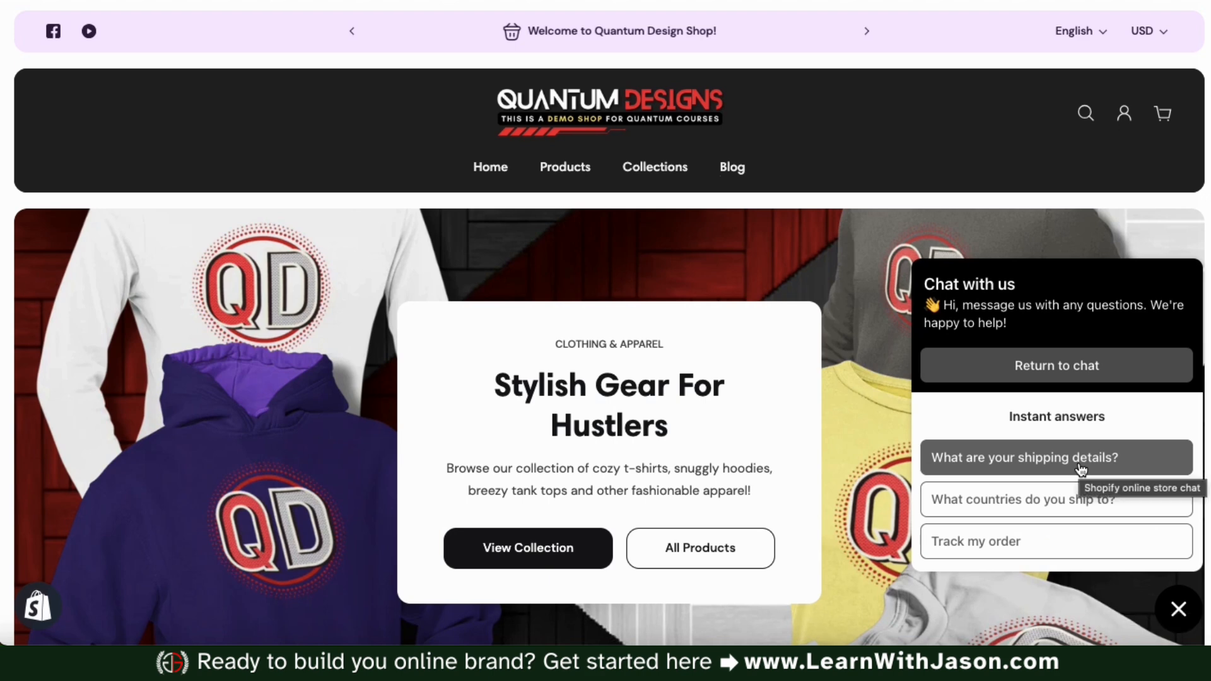
pyautogui.click(1044, 470)
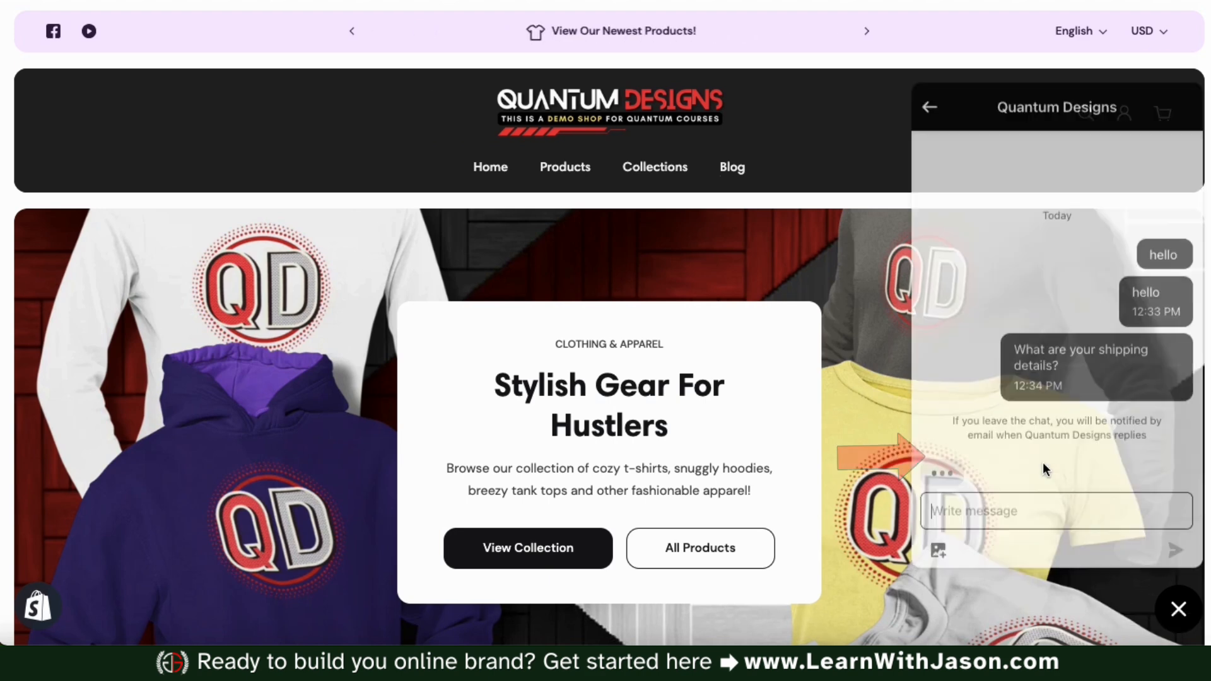